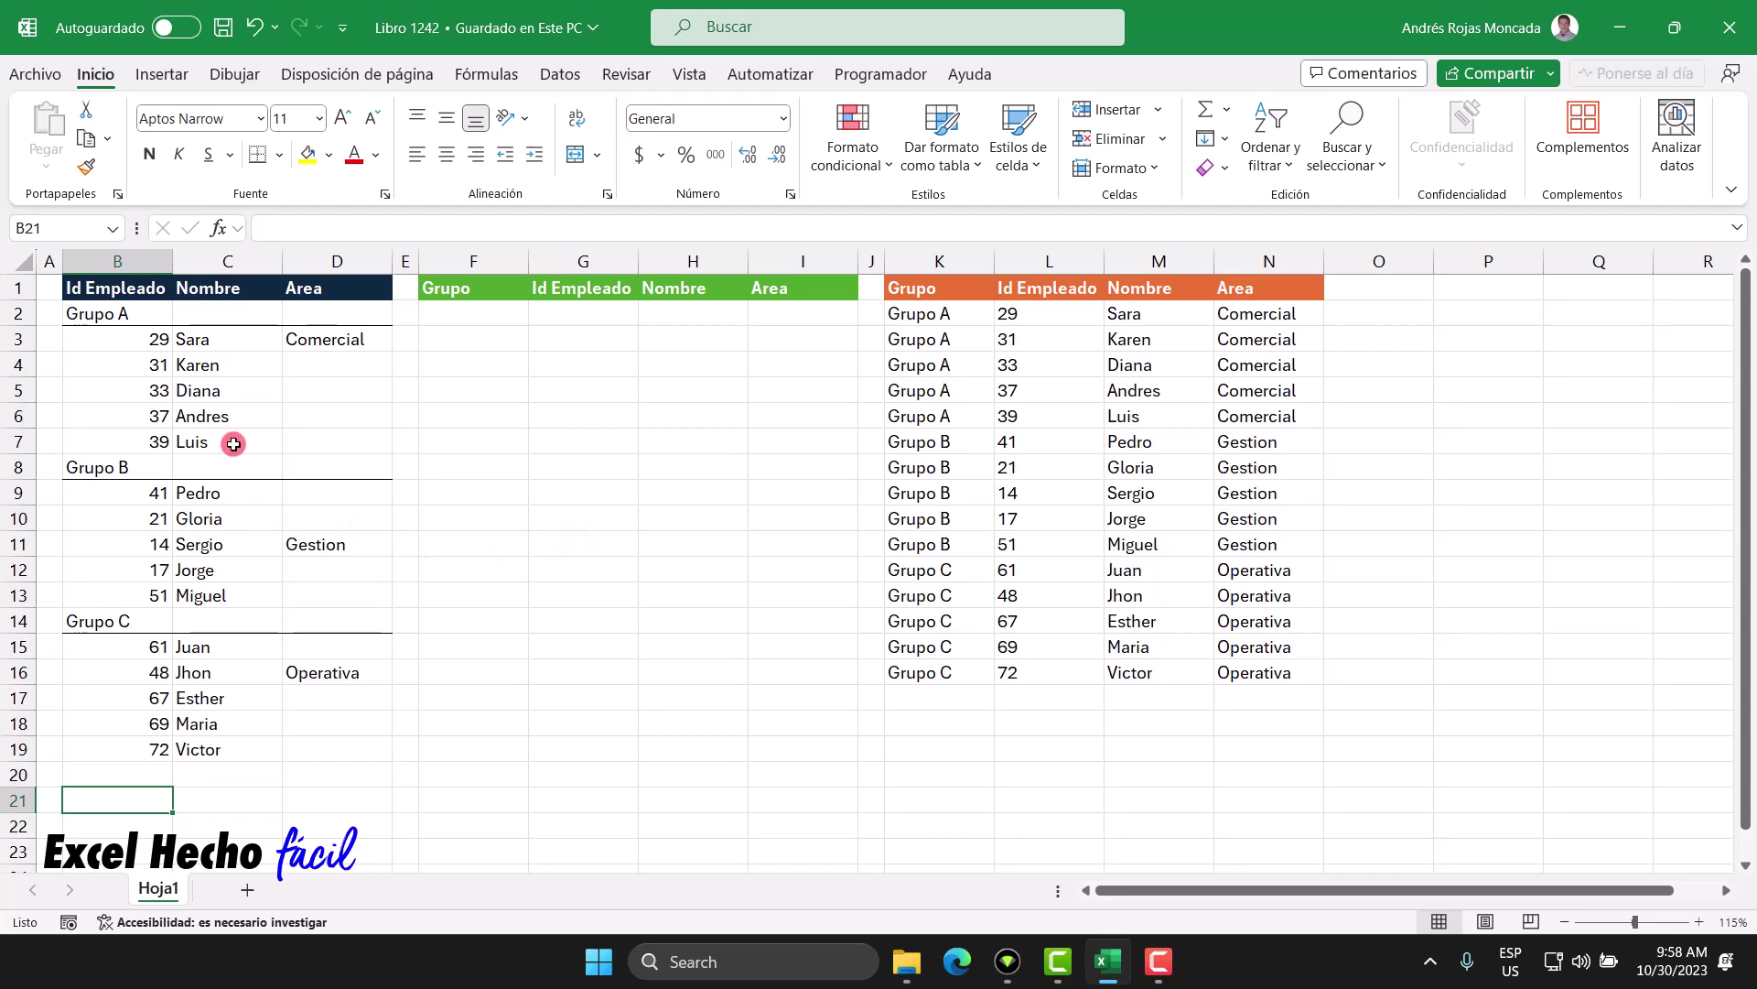
- Examine the source table in B1:D19, its Grupo A, B and C blocks, and the expected layout in K1:N16
{"action": "left_click_drag", "start_coordinate": [126, 300], "coordinate": [317, 752]}
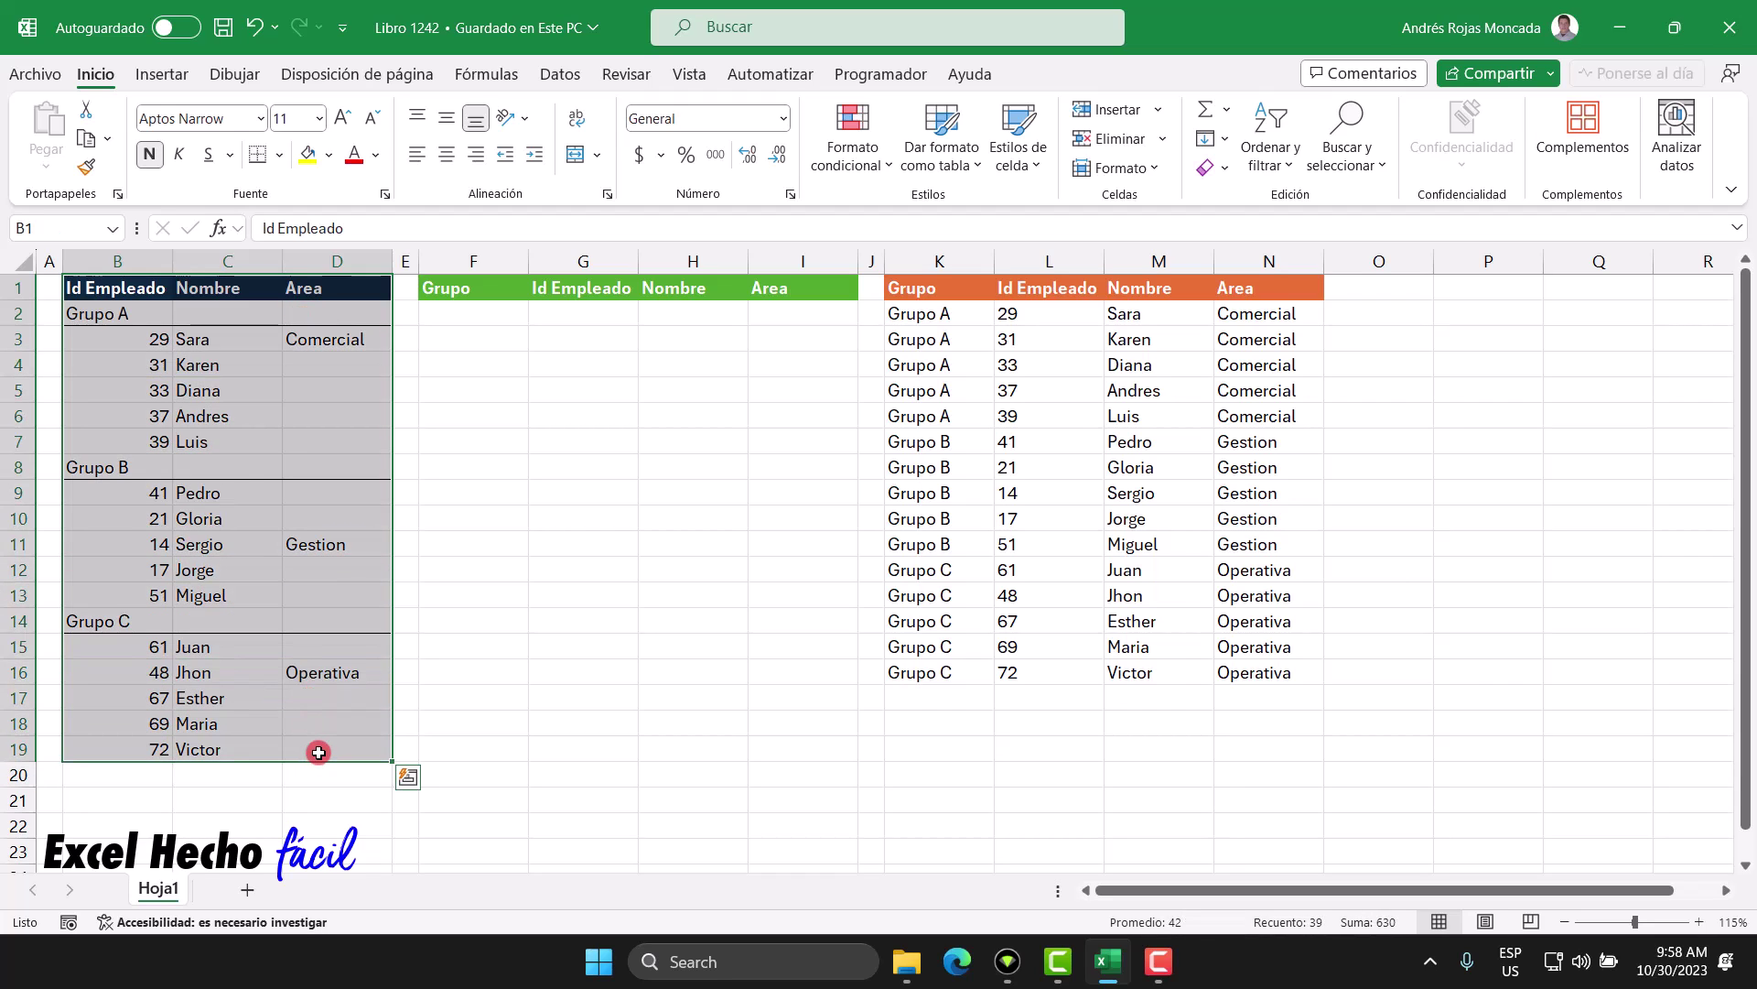
{"action": "left_click_drag", "start_coordinate": [955, 289], "coordinate": [1245, 676]}
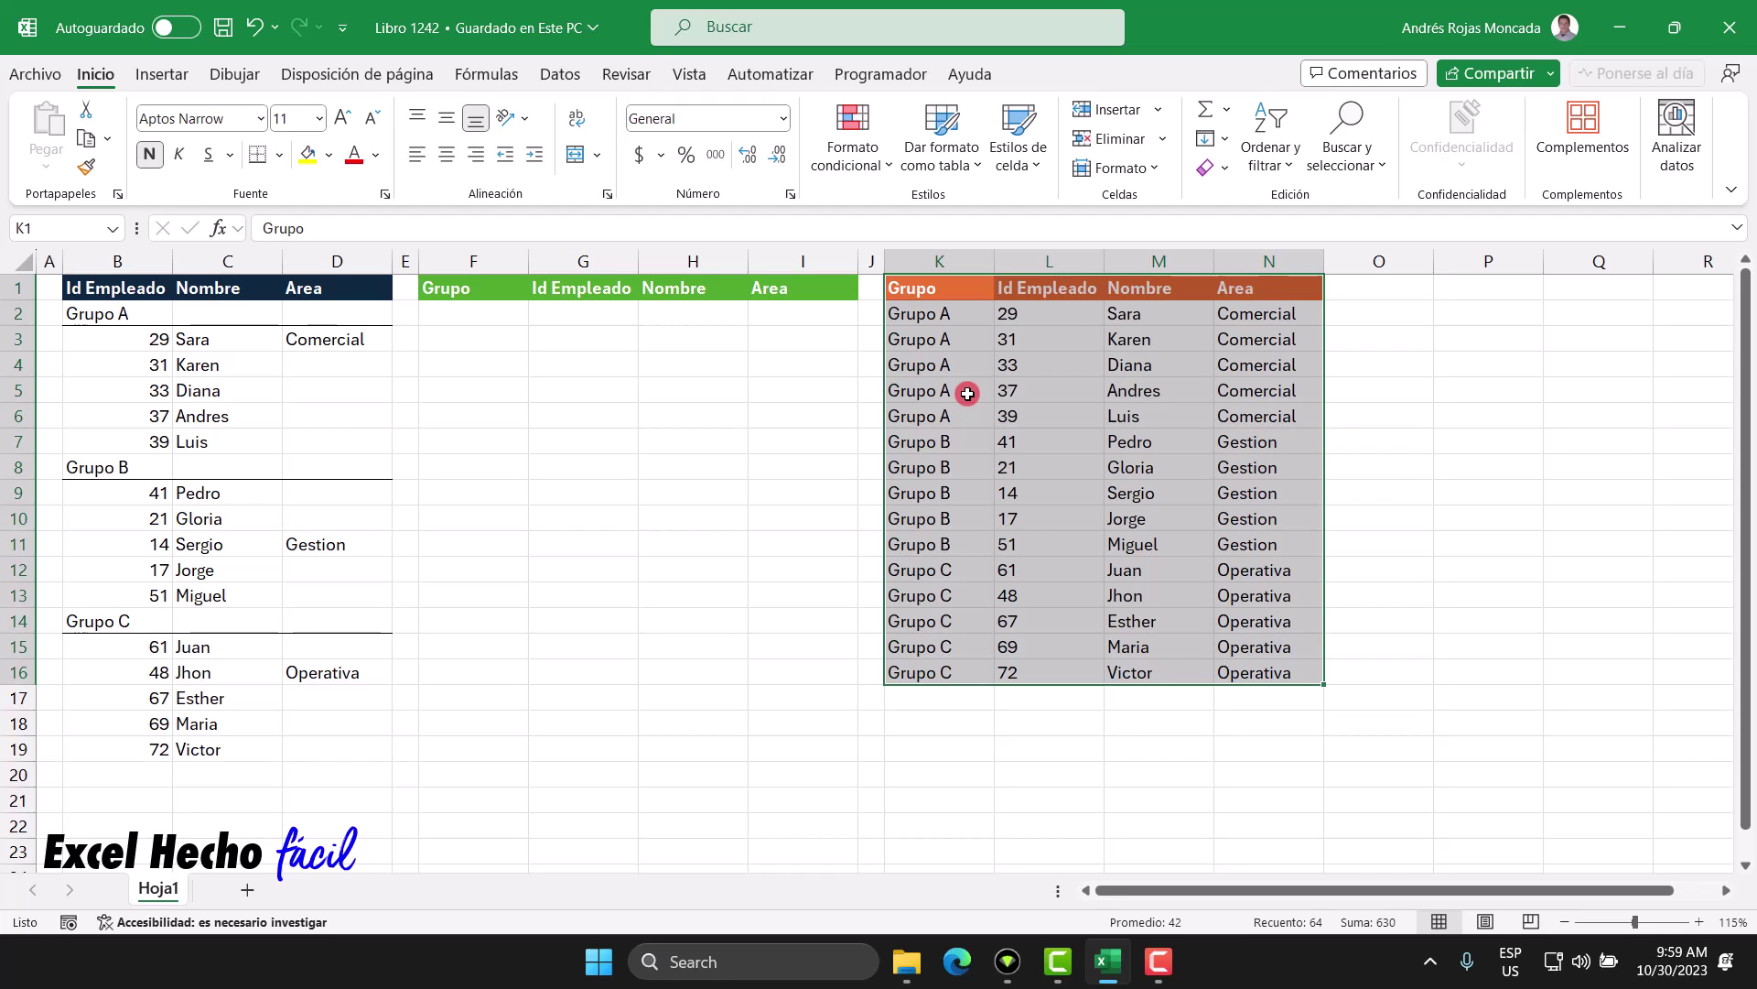
{"action": "left_click_drag", "start_coordinate": [129, 294], "coordinate": [321, 752]}
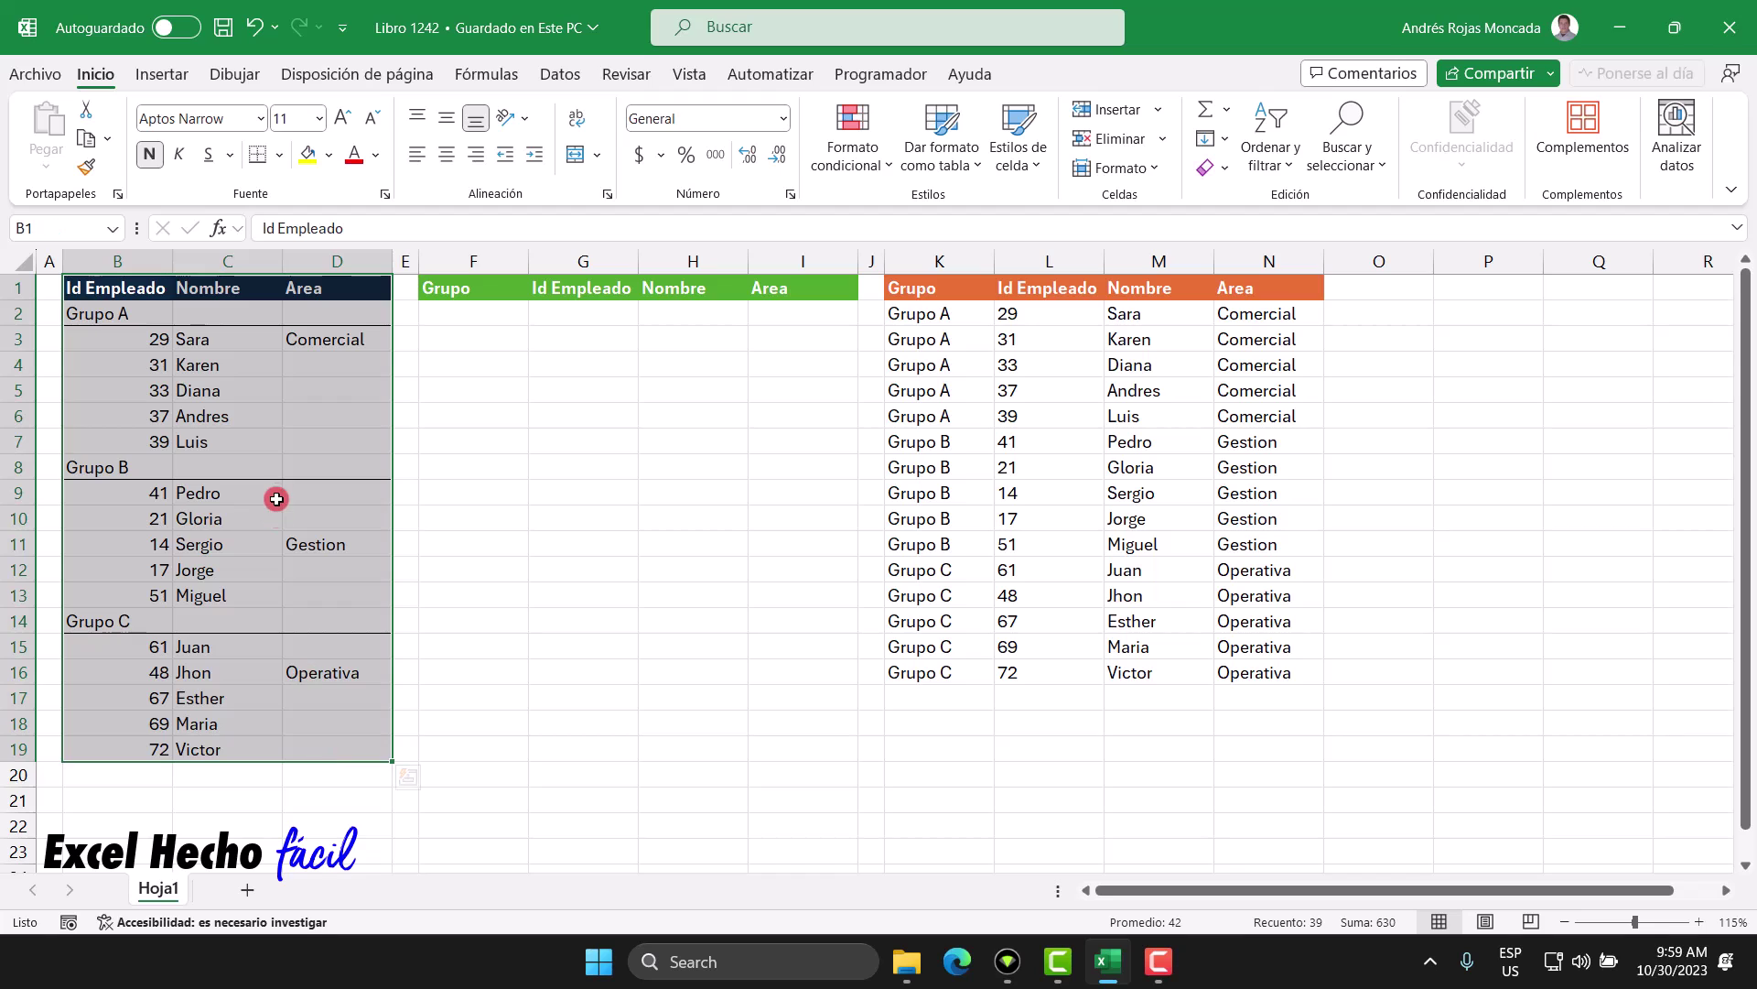
{"action": "left_click_drag", "start_coordinate": [965, 293], "coordinate": [1240, 679]}
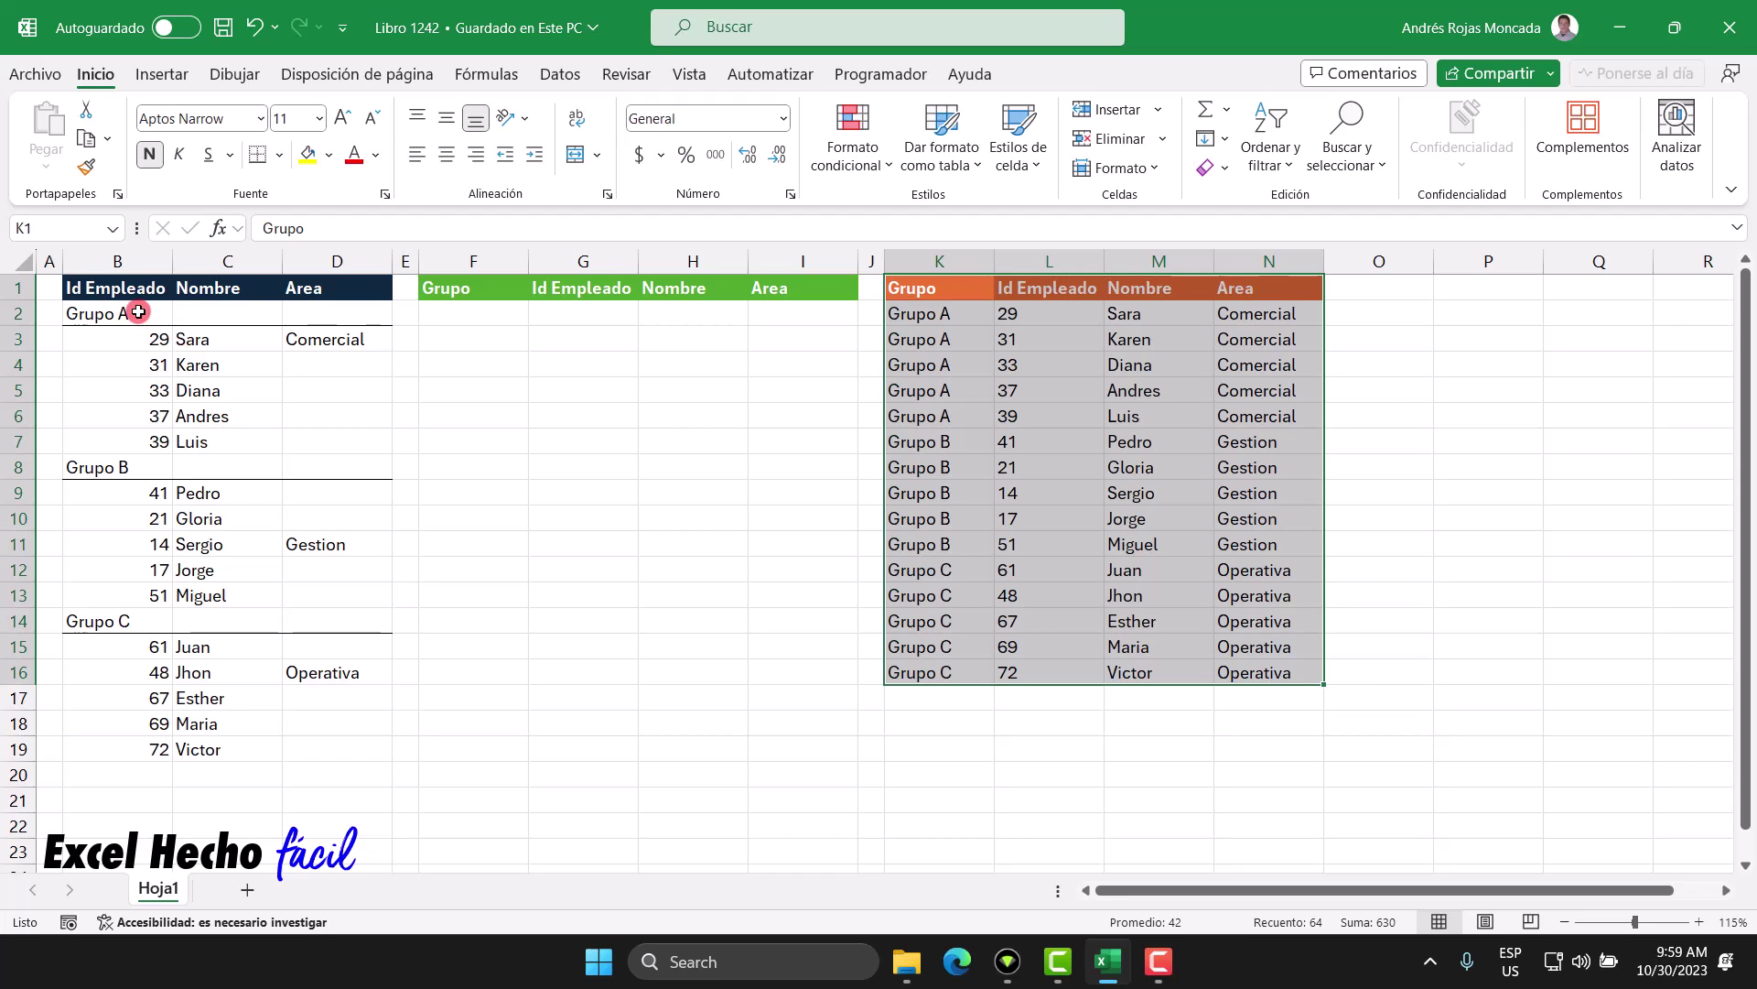
{"action": "left_click_drag", "start_coordinate": [138, 312], "coordinate": [86, 746]}
{"action": "left_click_drag", "start_coordinate": [129, 313], "coordinate": [126, 430]}
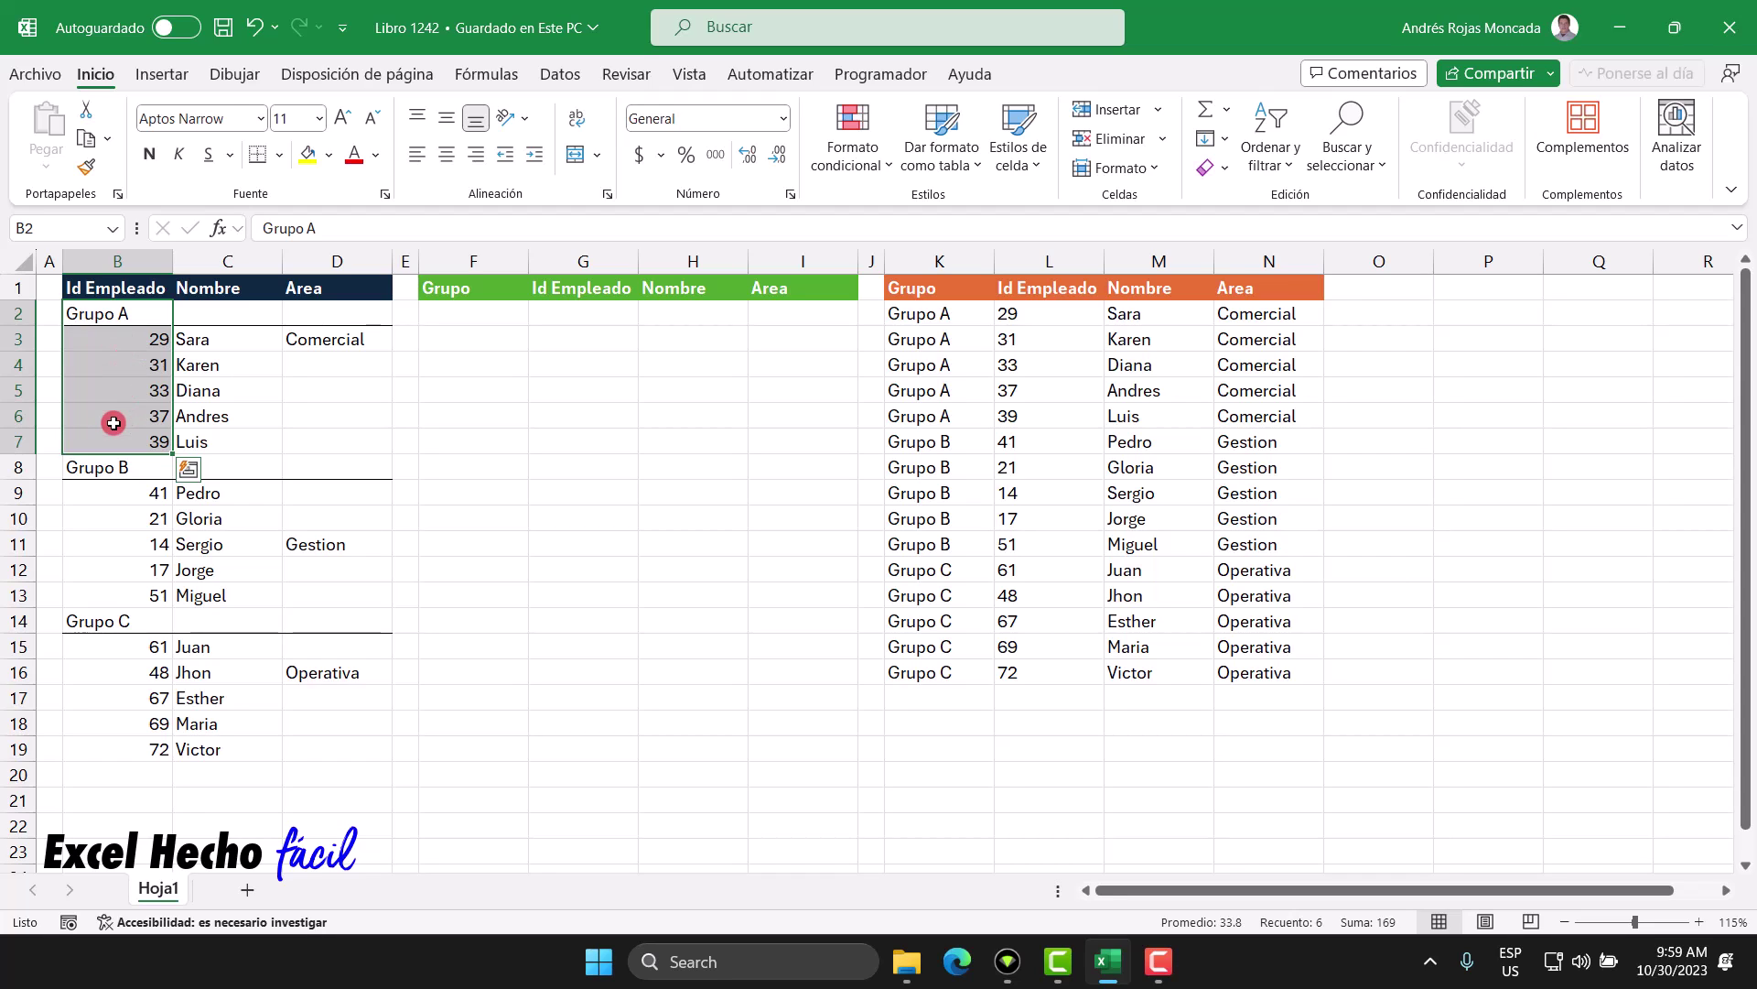
{"action": "left_click_drag", "start_coordinate": [111, 468], "coordinate": [108, 575]}
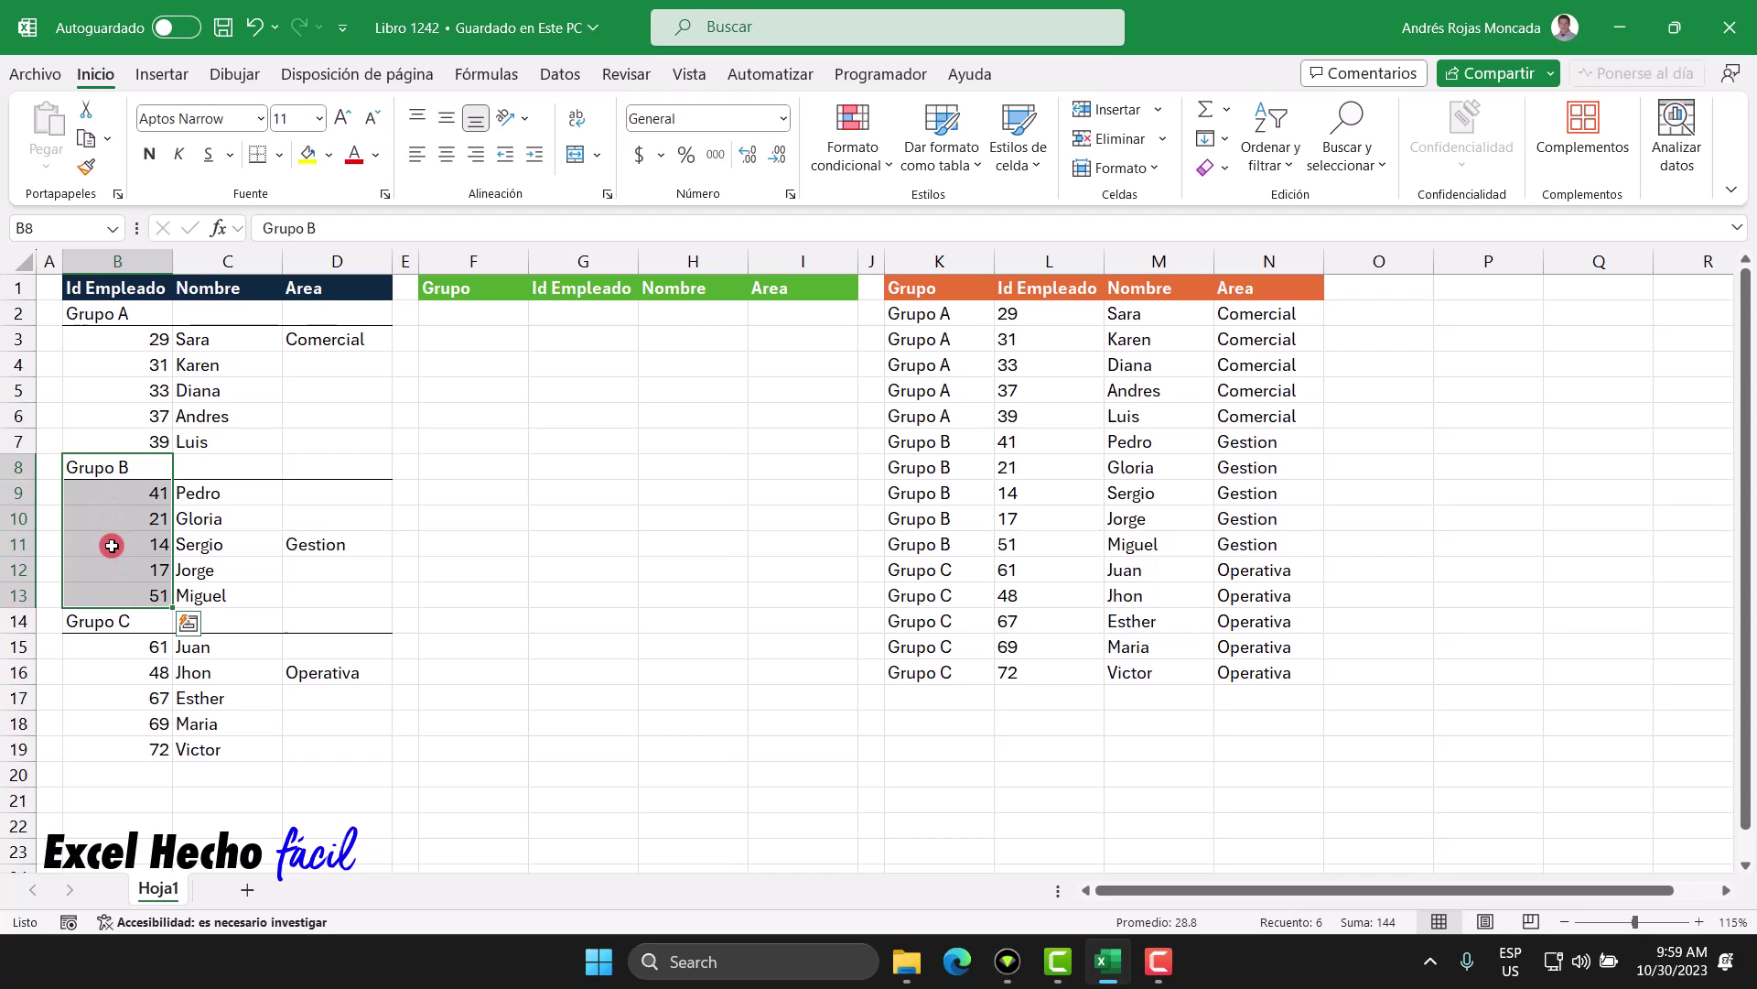
{"action": "left_click", "coordinate": [110, 621]}
{"action": "left_click_drag", "start_coordinate": [110, 621], "coordinate": [114, 743]}
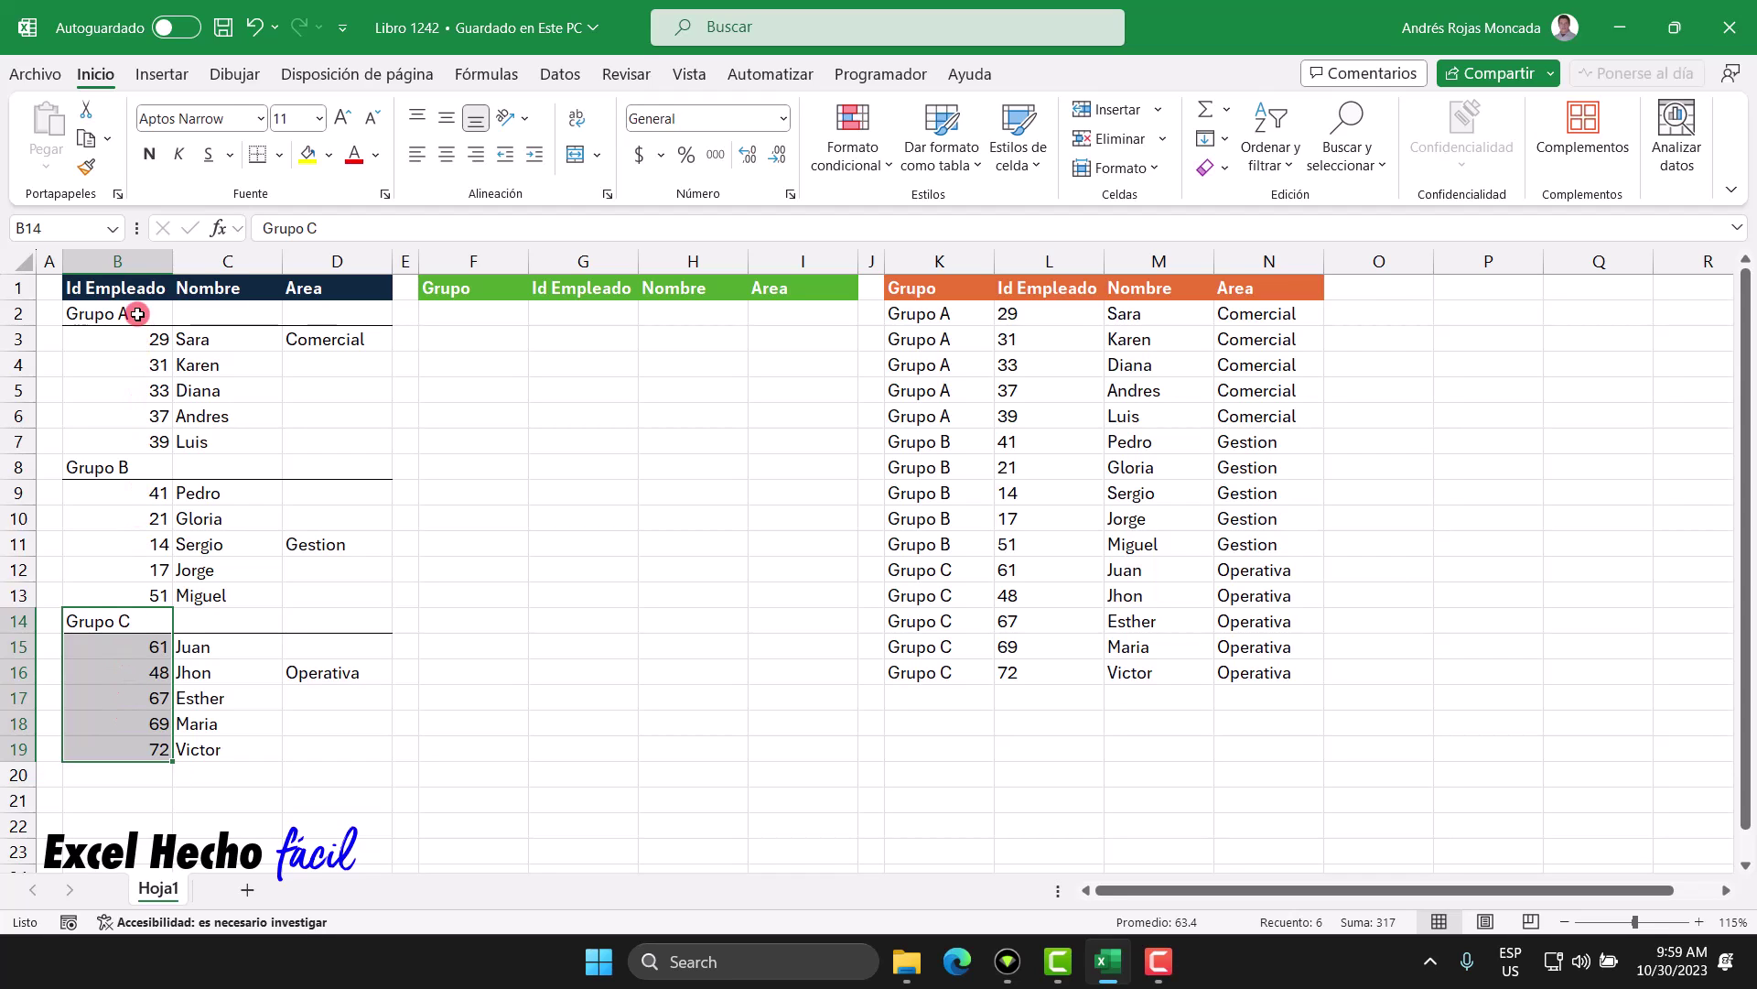
{"action": "left_click_drag", "start_coordinate": [137, 314], "coordinate": [137, 439]}
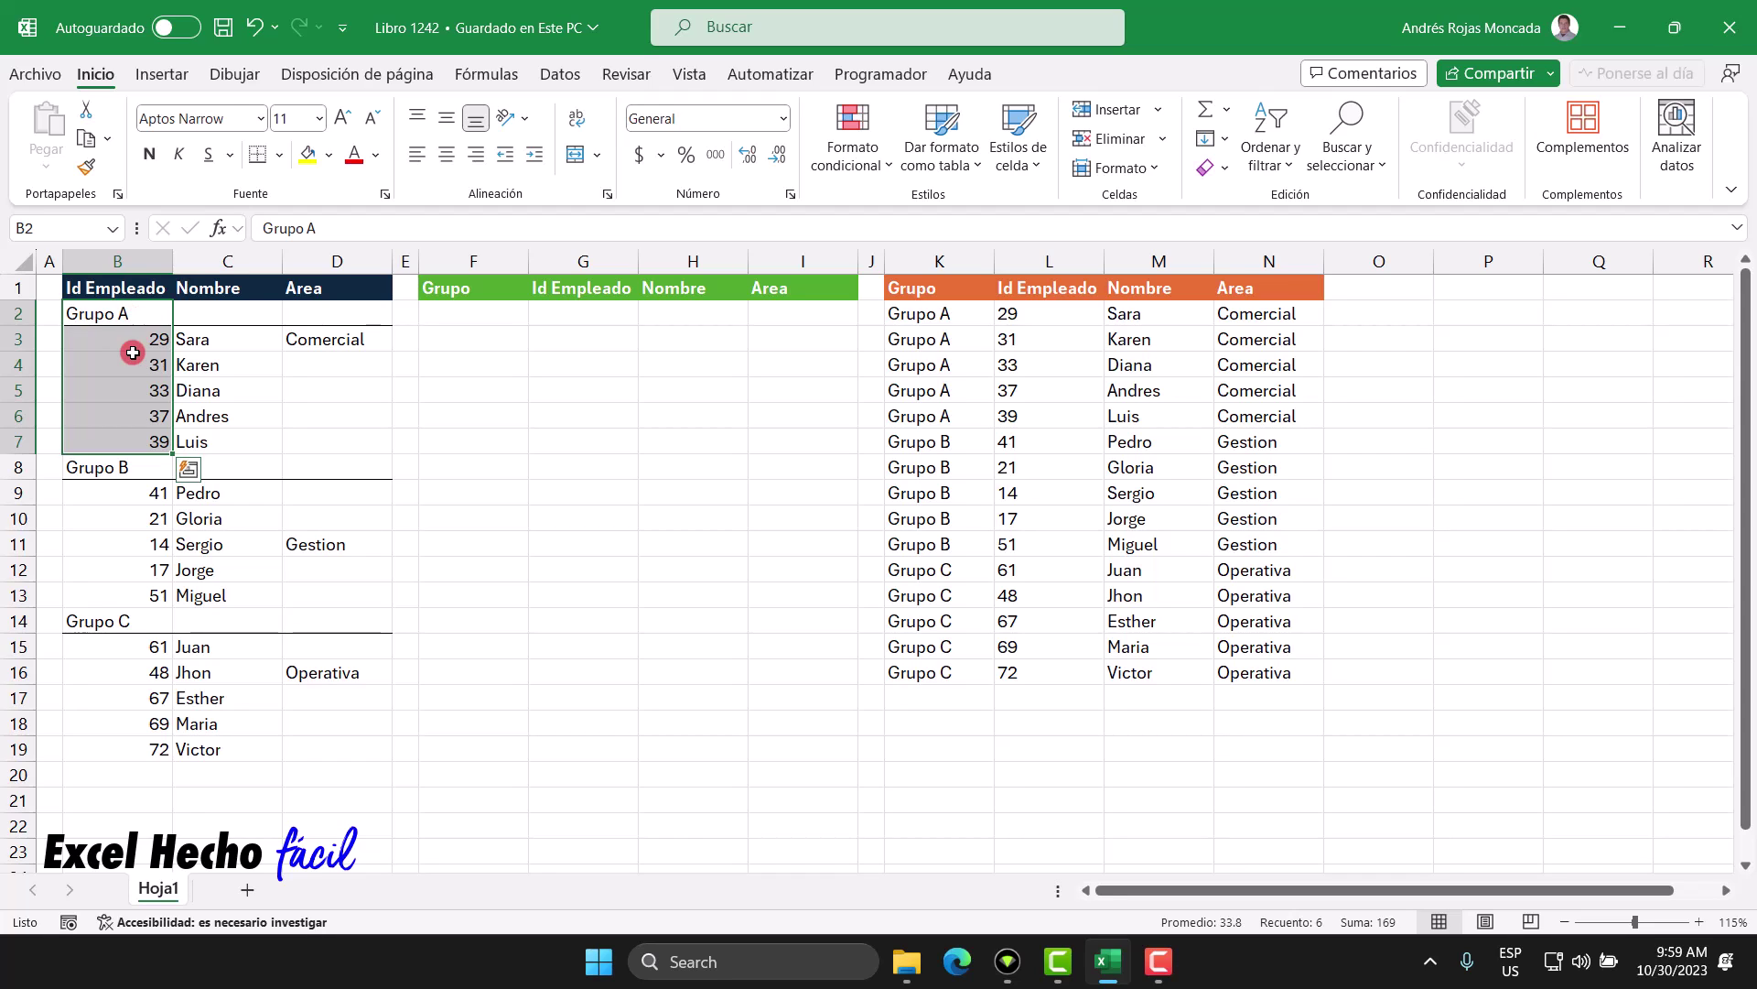
{"action": "left_click_drag", "start_coordinate": [133, 353], "coordinate": [135, 586]}
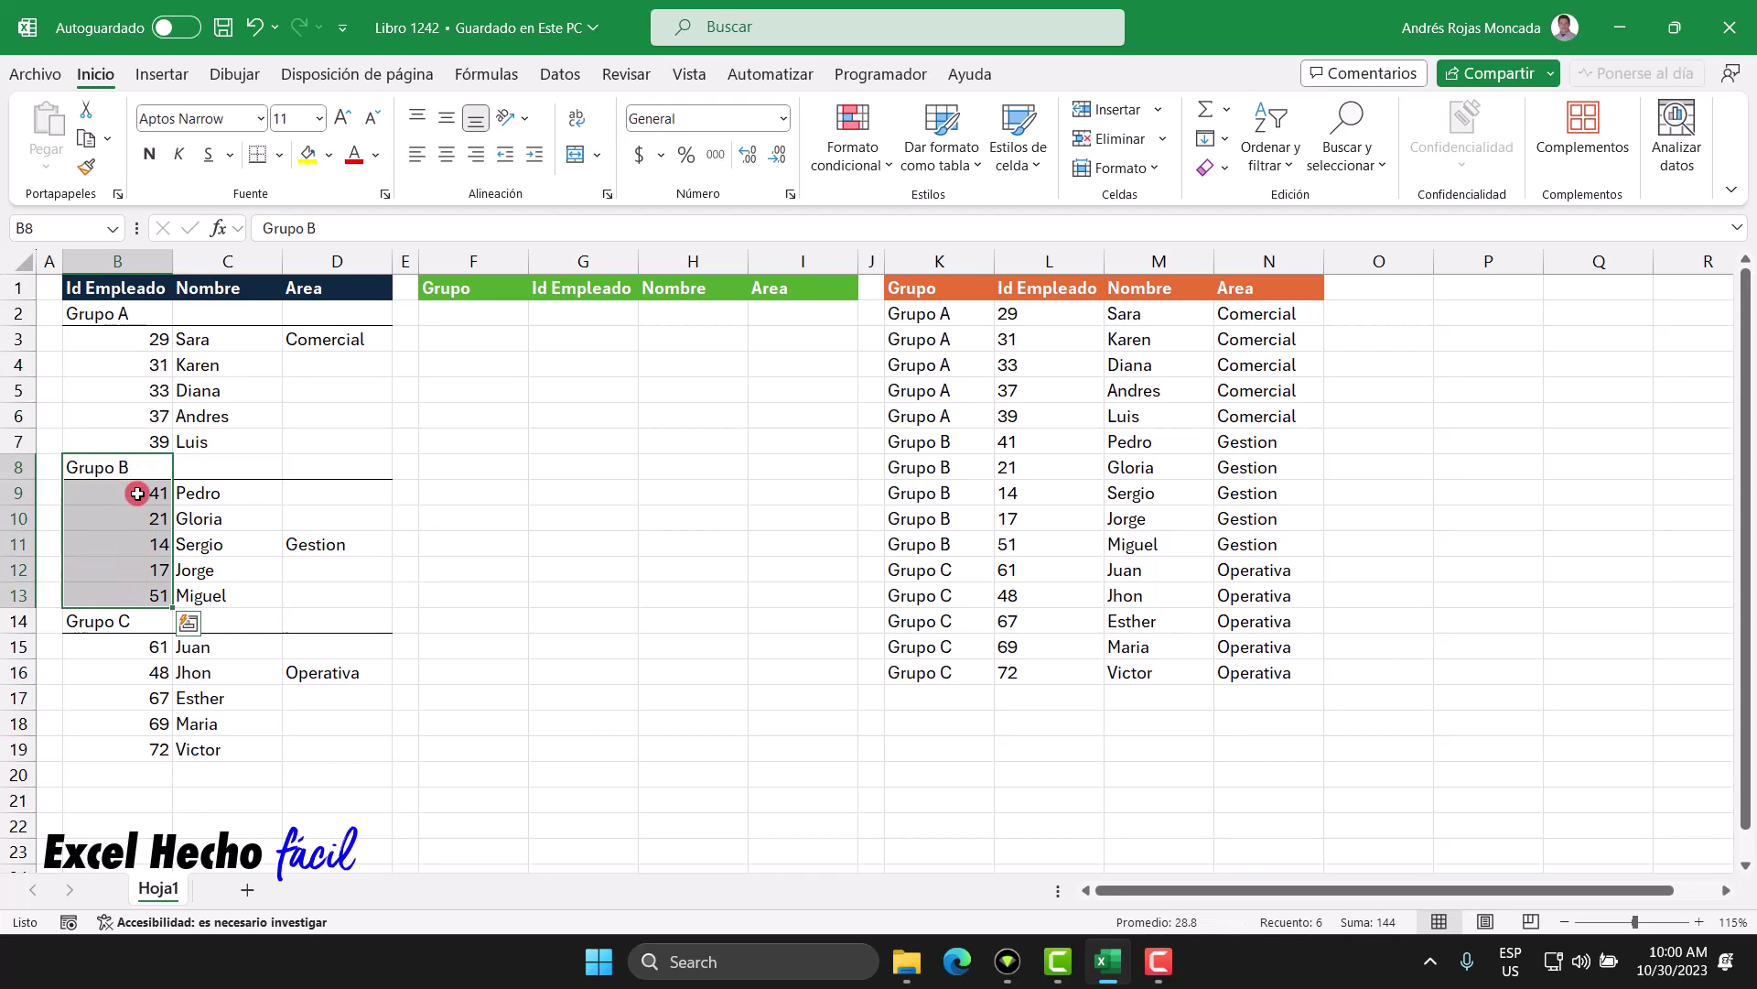
{"action": "left_click_drag", "start_coordinate": [137, 314], "coordinate": [141, 743]}
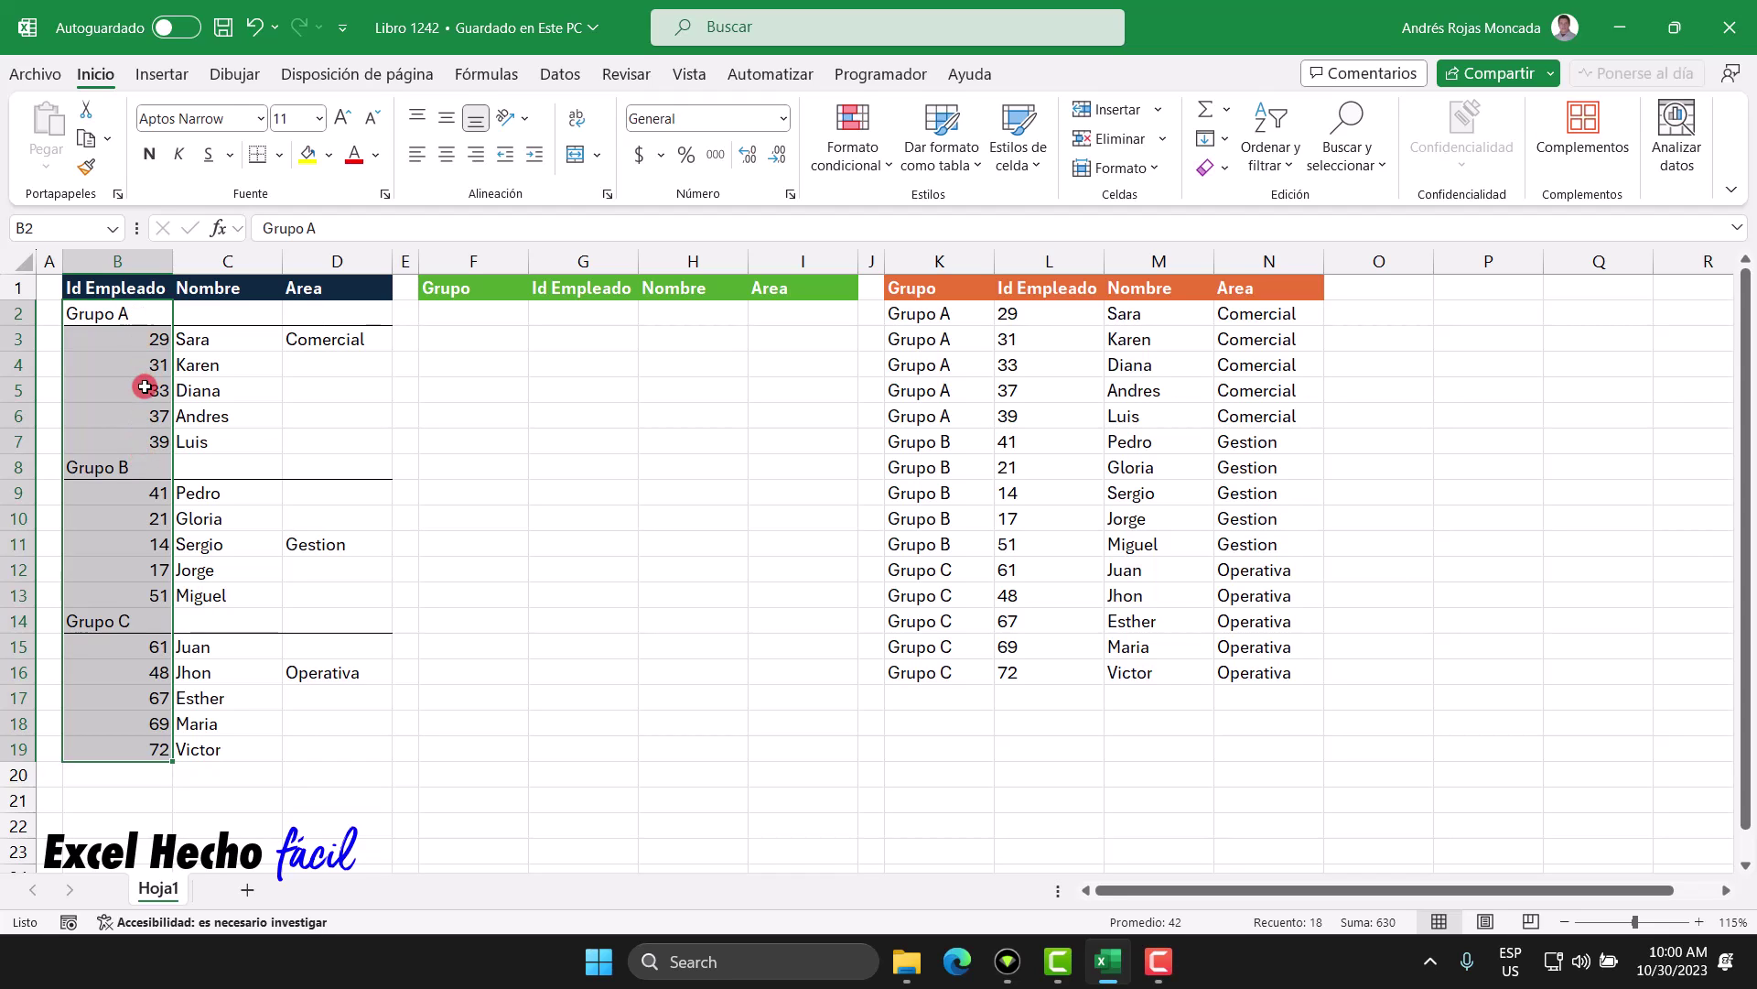
{"action": "left_click_drag", "start_coordinate": [203, 313], "coordinate": [337, 746]}
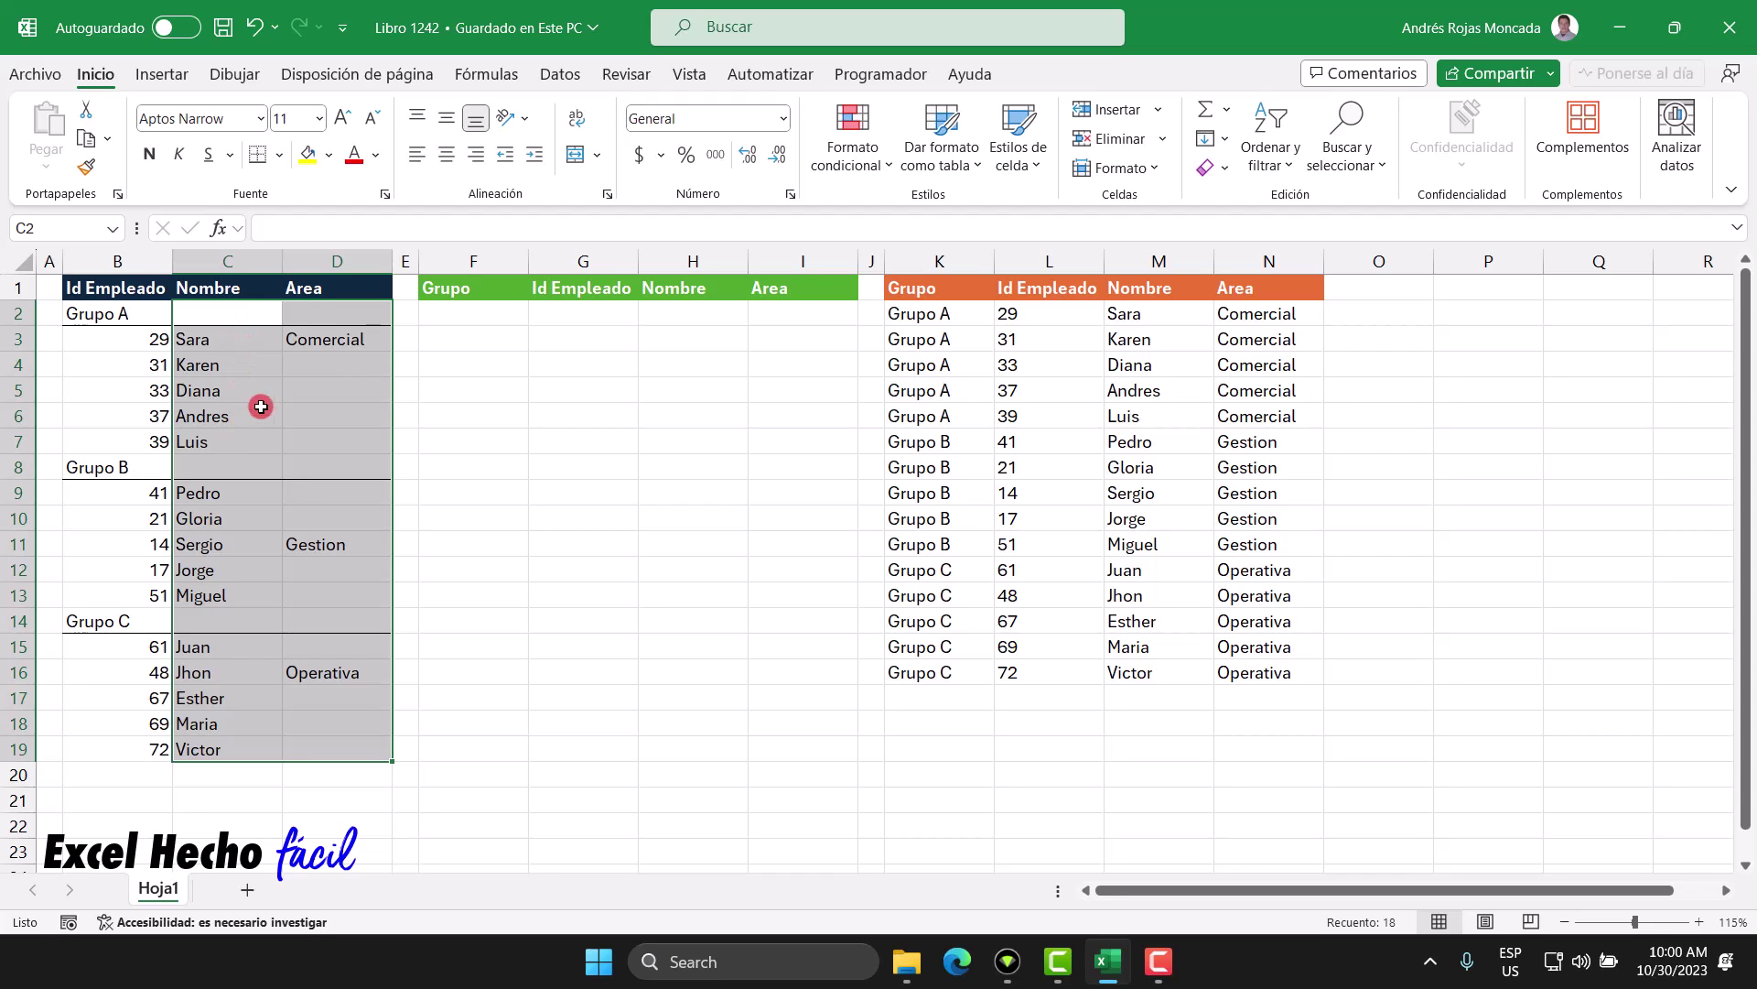
{"action": "left_click_drag", "start_coordinate": [306, 339], "coordinate": [354, 597]}
{"action": "left_click_drag", "start_coordinate": [147, 648], "coordinate": [349, 745]}
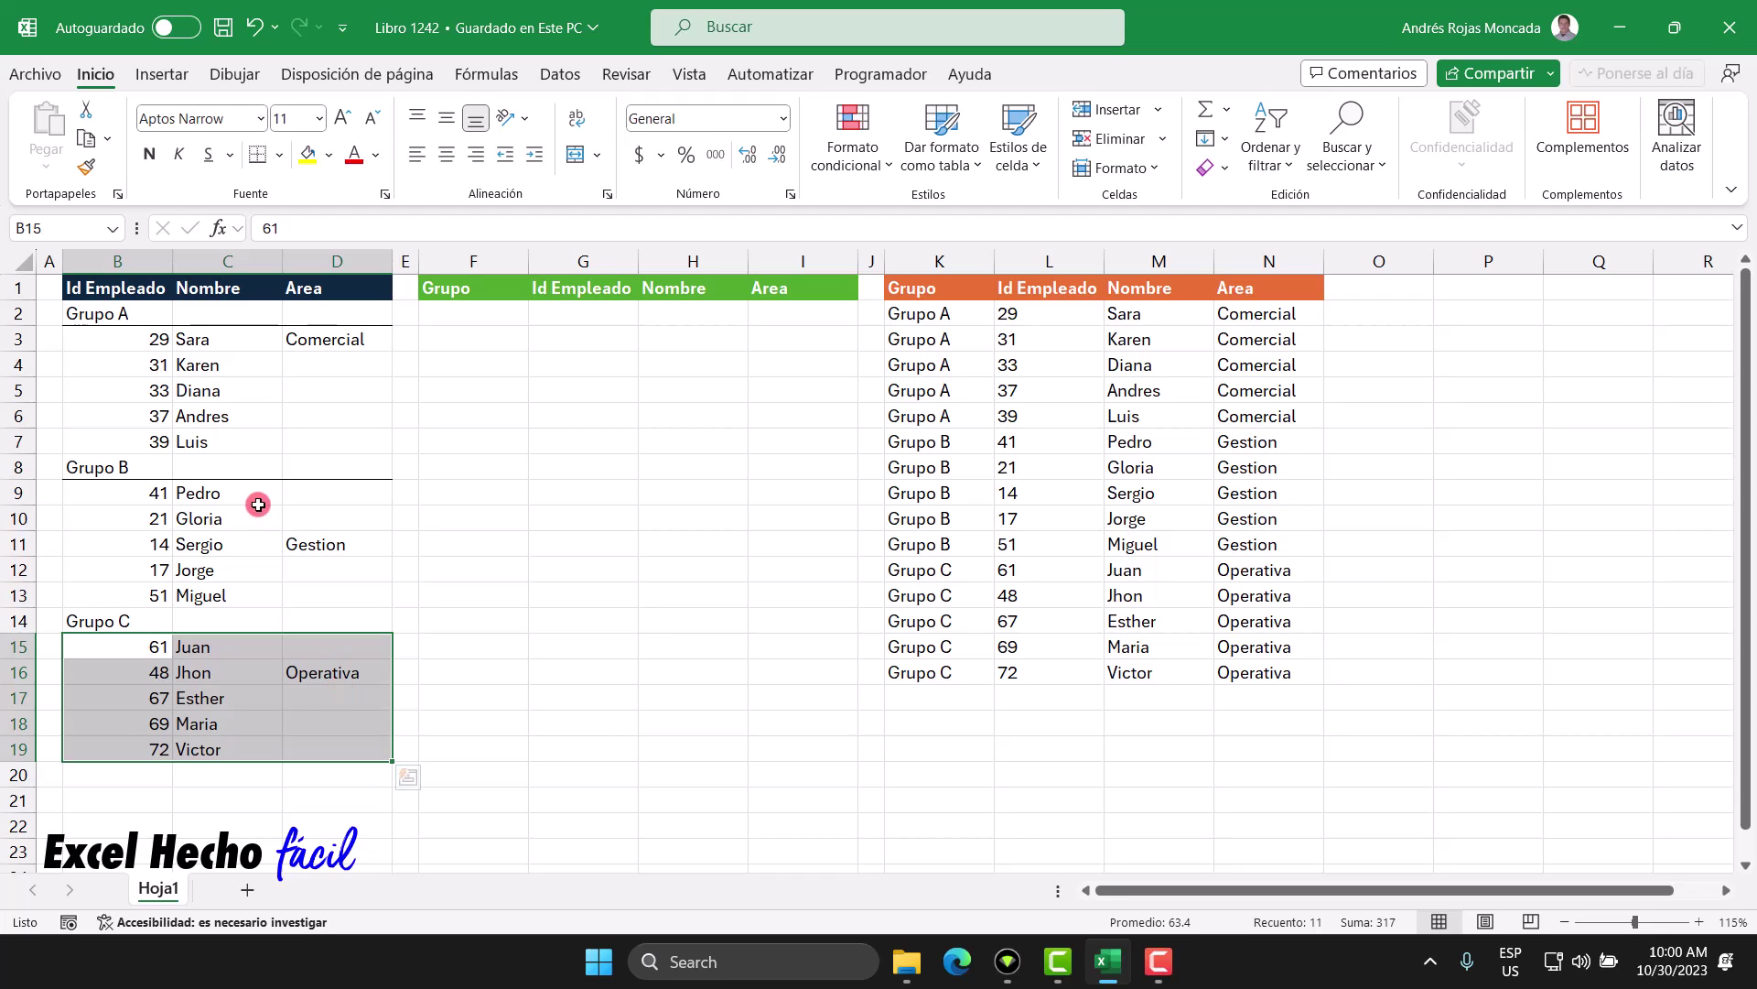
{"action": "left_click_drag", "start_coordinate": [158, 316], "coordinate": [345, 738]}
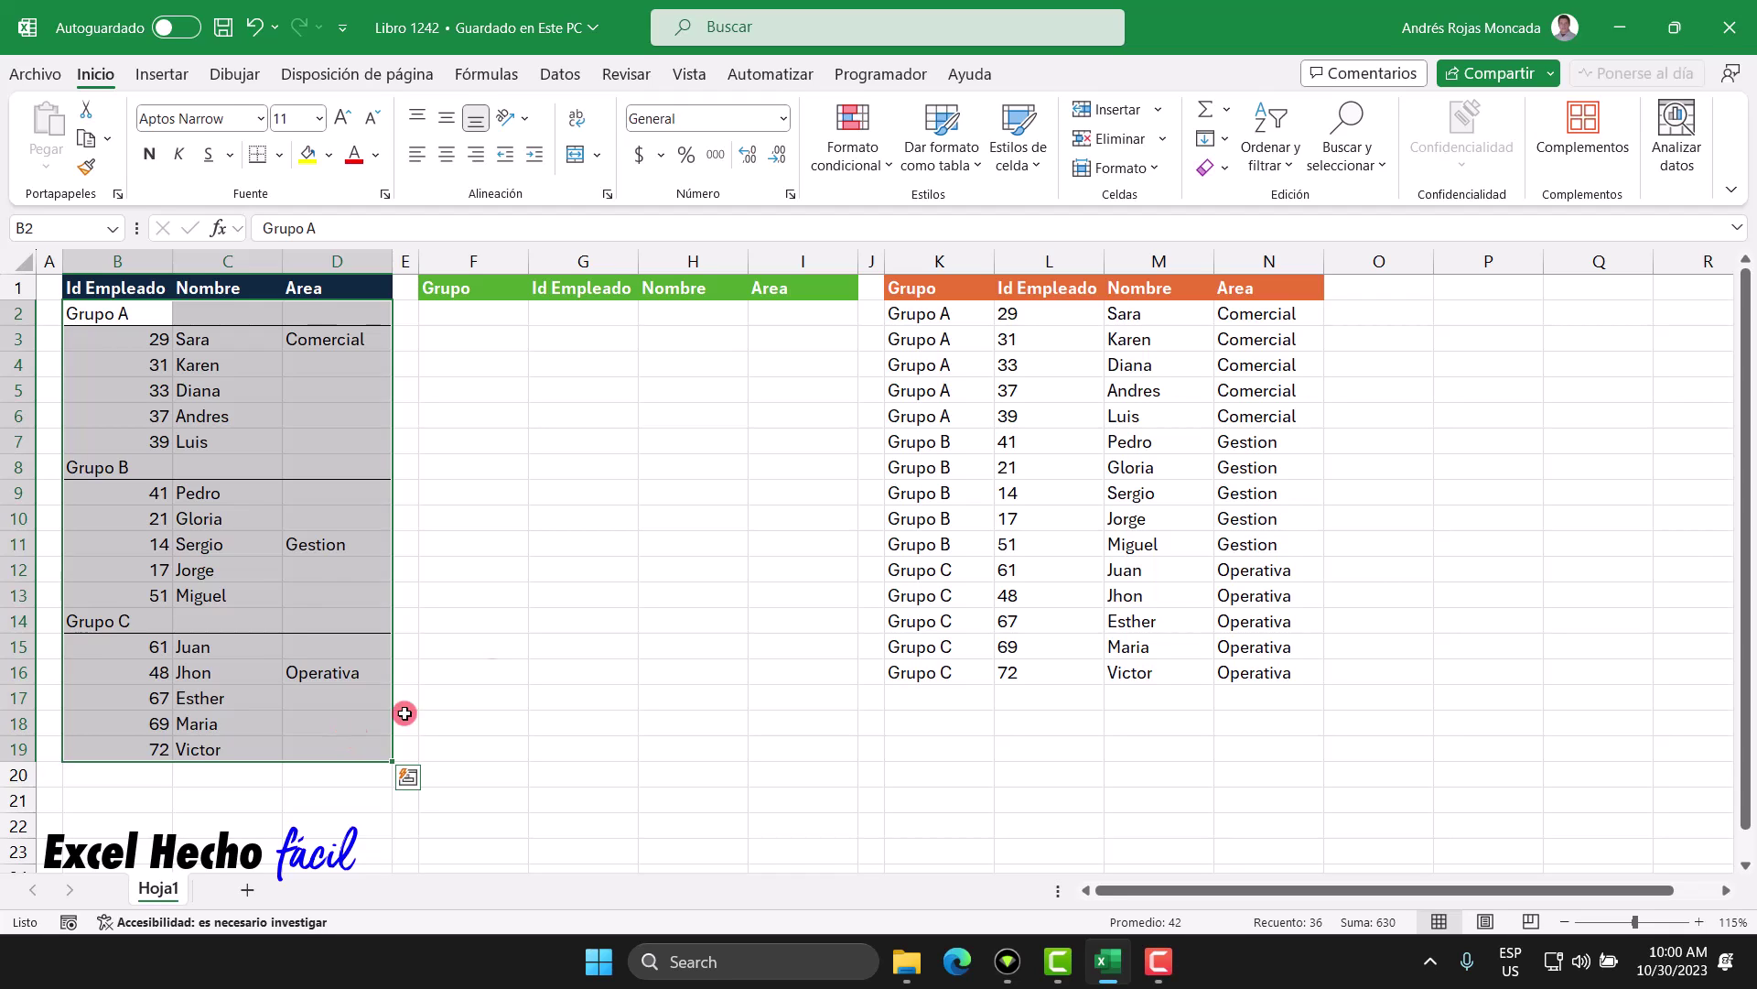
{"action": "left_click_drag", "start_coordinate": [929, 317], "coordinate": [915, 677]}
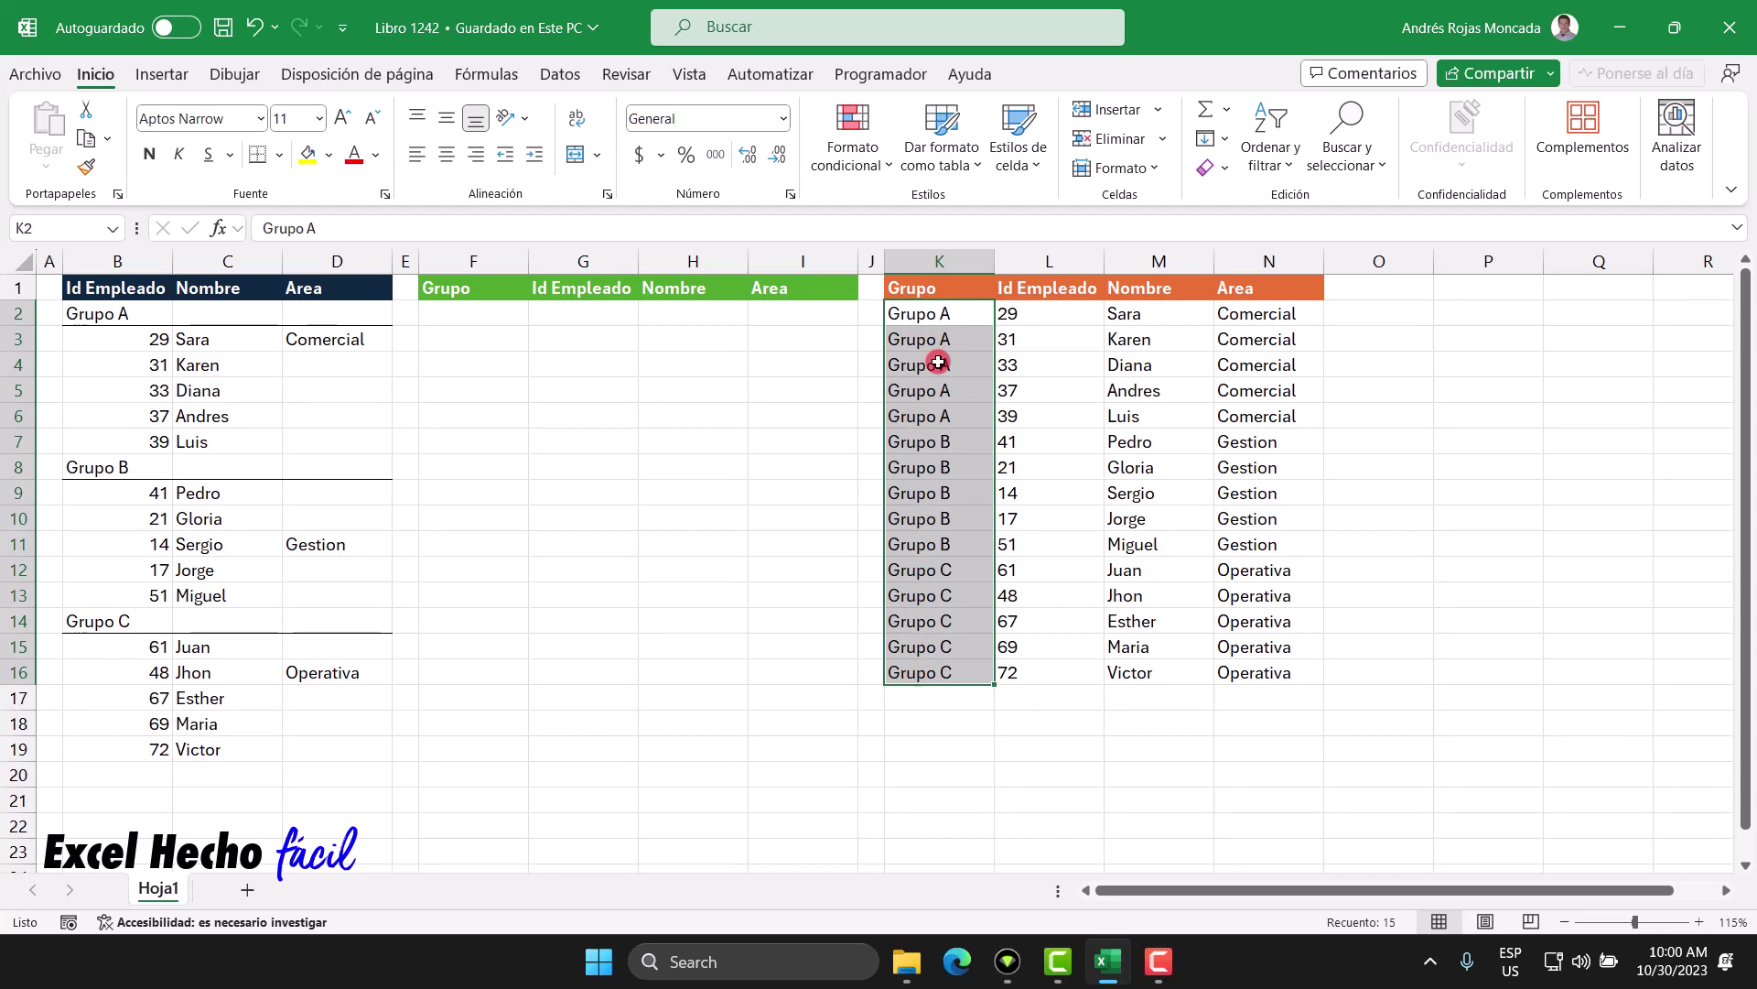
{"action": "left_click_drag", "start_coordinate": [1043, 318], "coordinate": [1045, 661]}
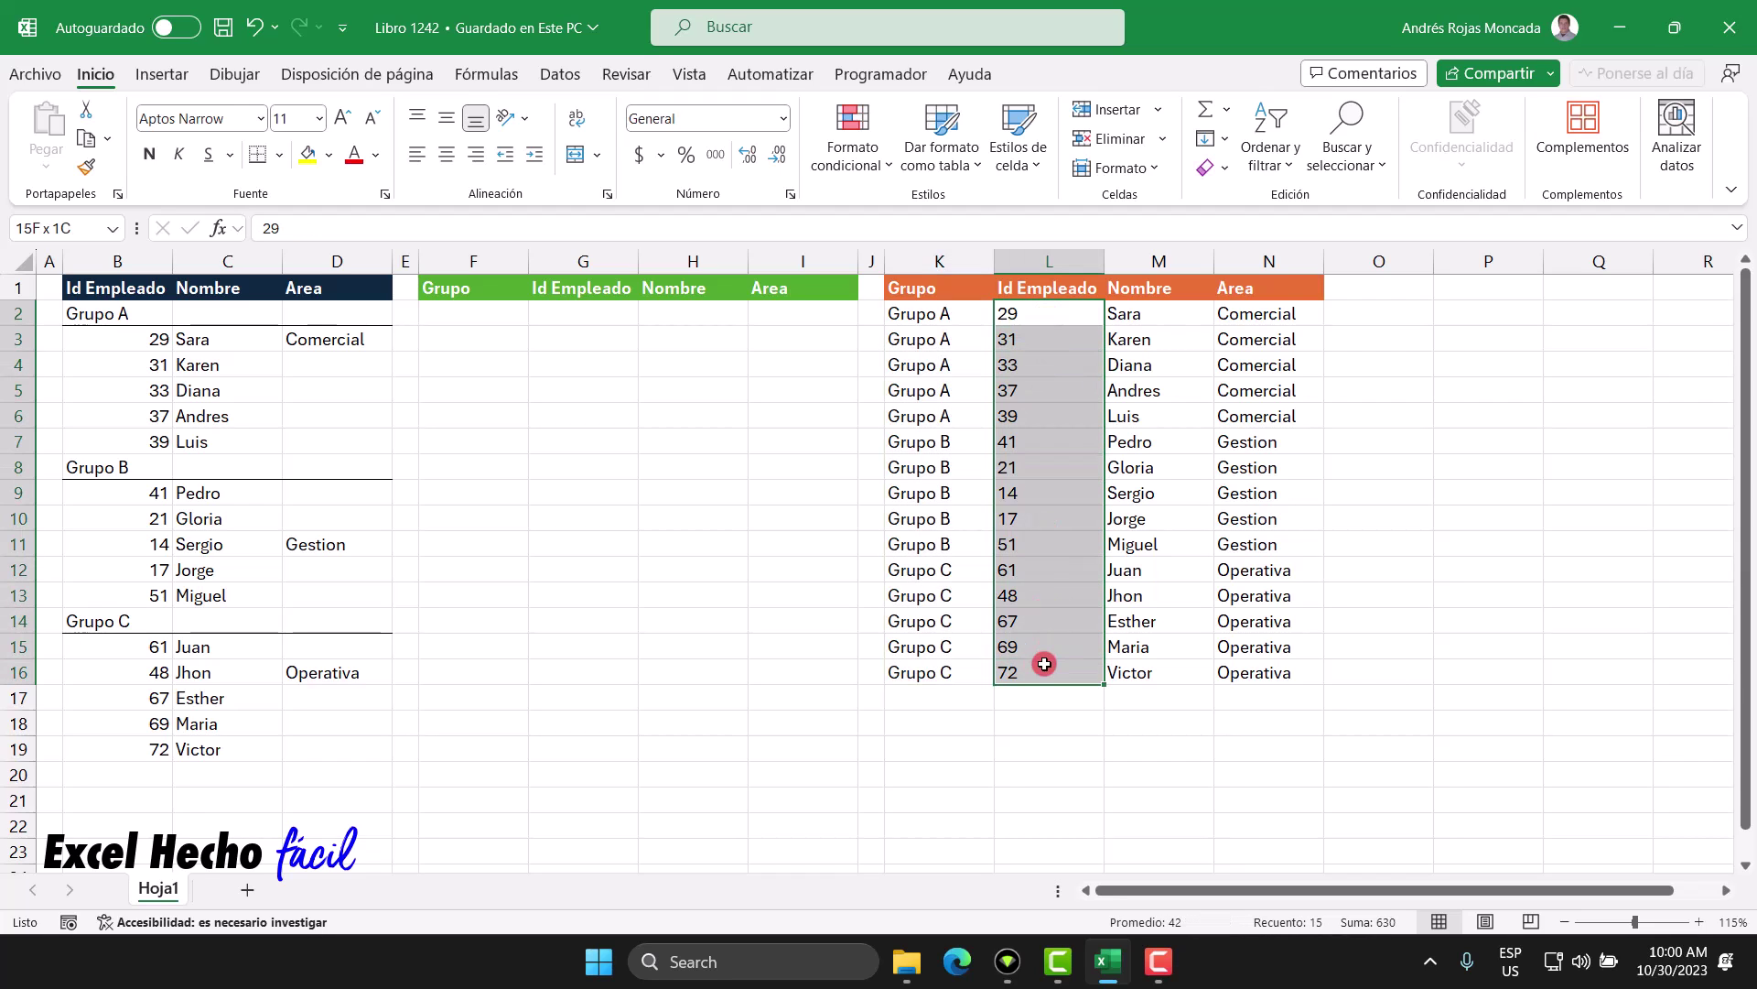
{"action": "left_click_drag", "start_coordinate": [1144, 313], "coordinate": [1271, 674]}
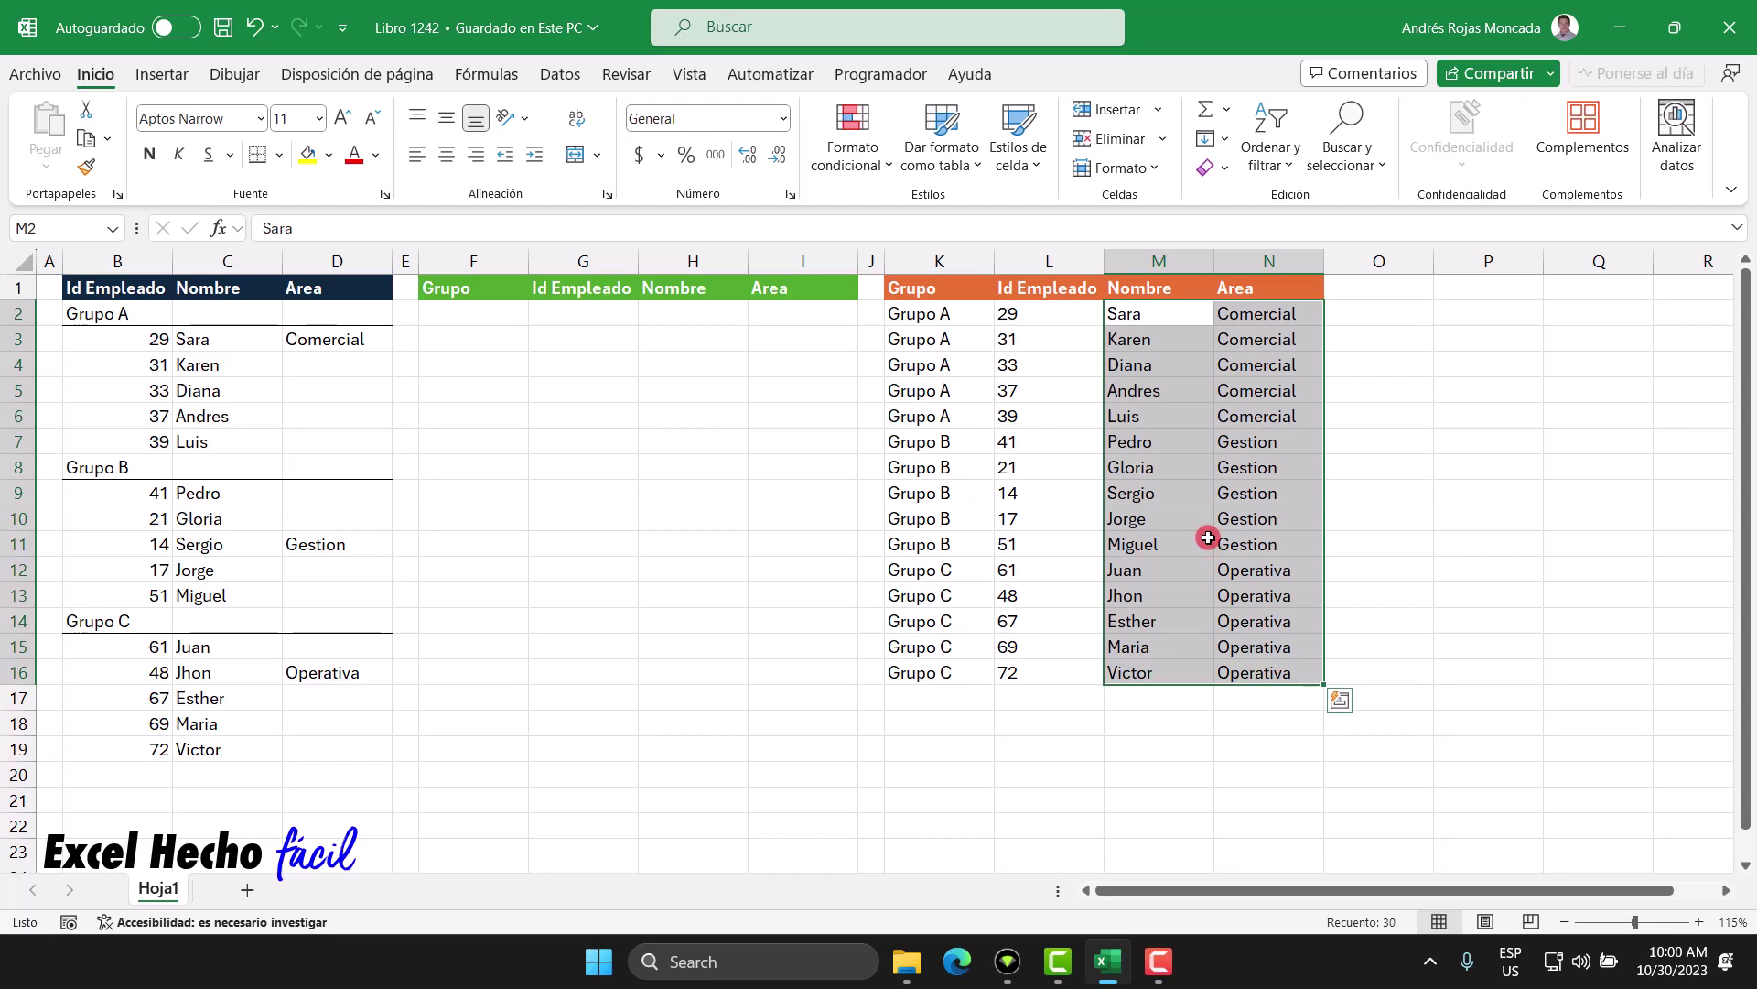
- Start a LET formula in F2 that defines the name _gru with a SCAN function as its value
{"action": "left_click", "coordinate": [498, 316]}
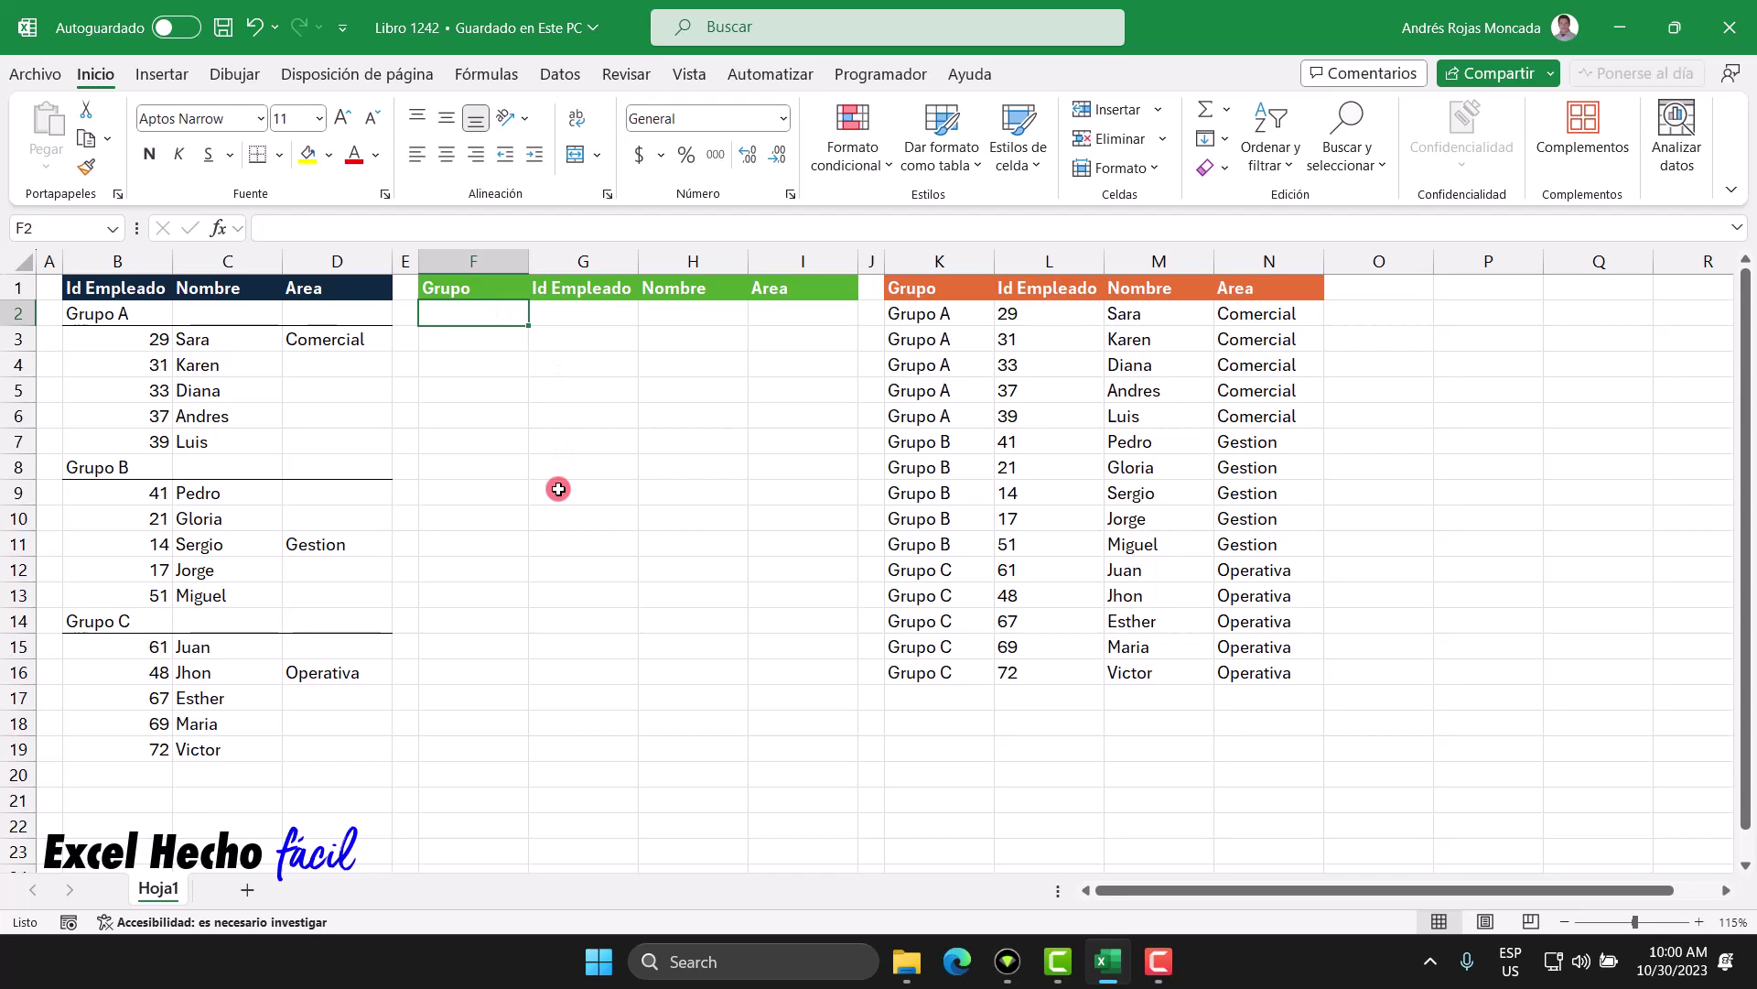
{"action": "type", "text": "="}
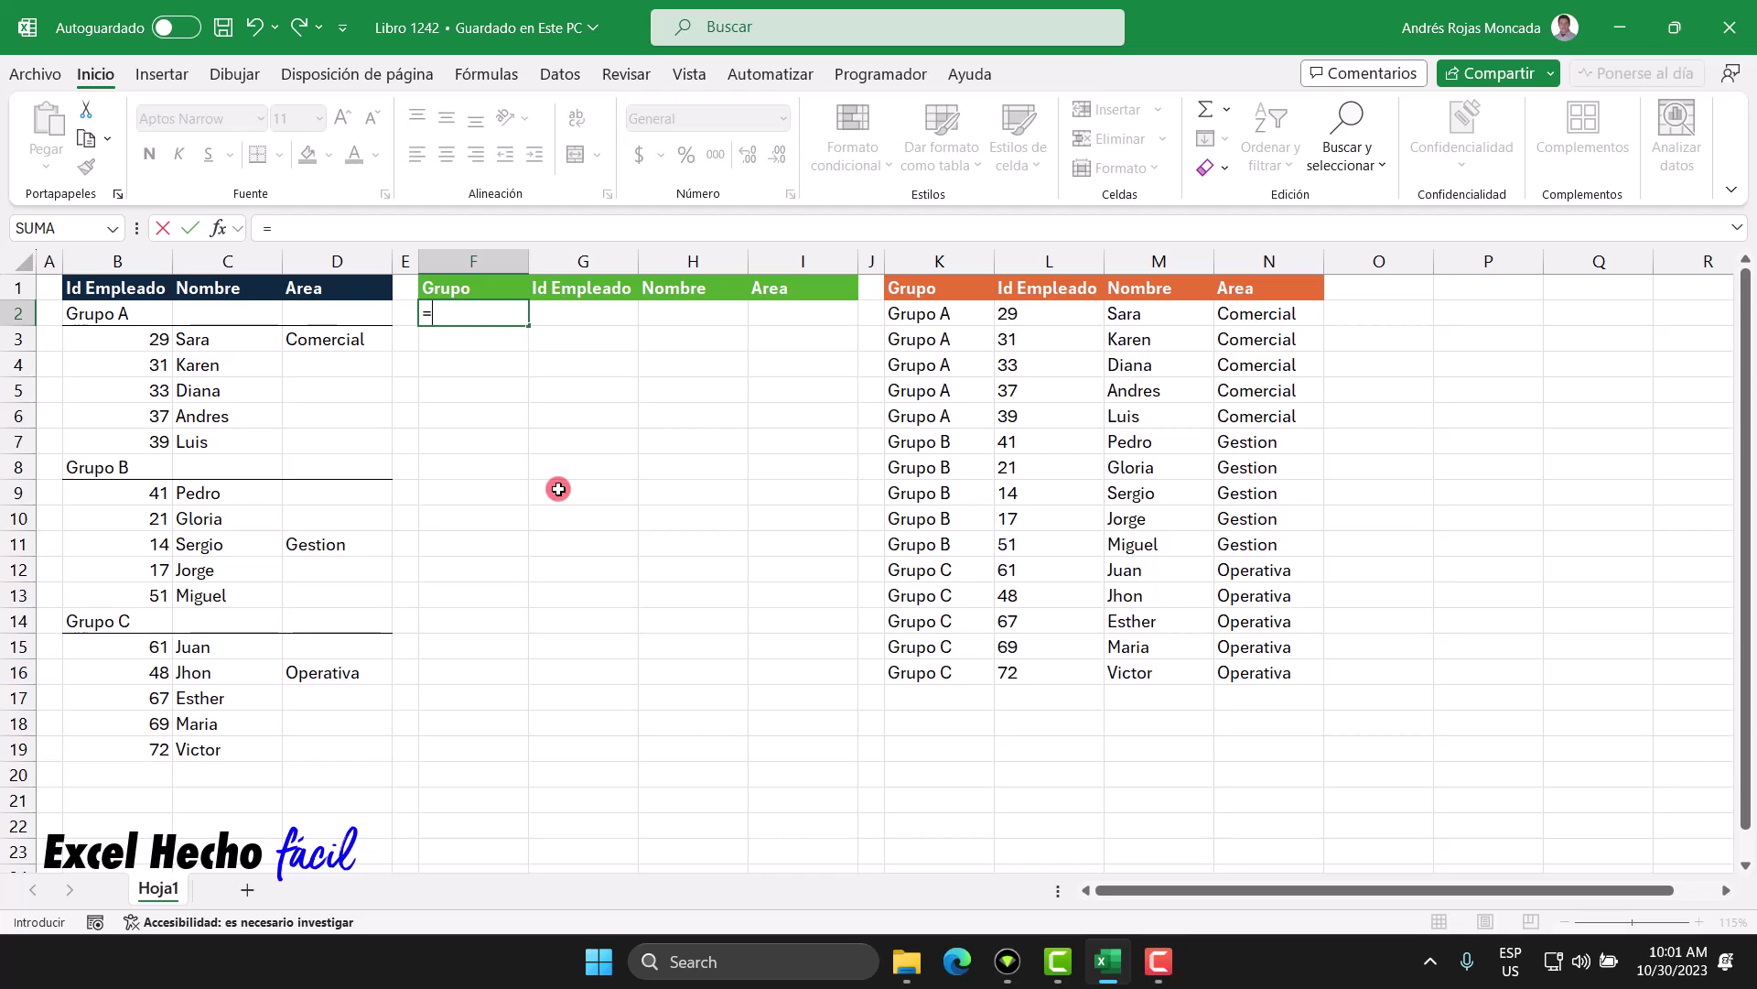
{"action": "type", "text": "le"}
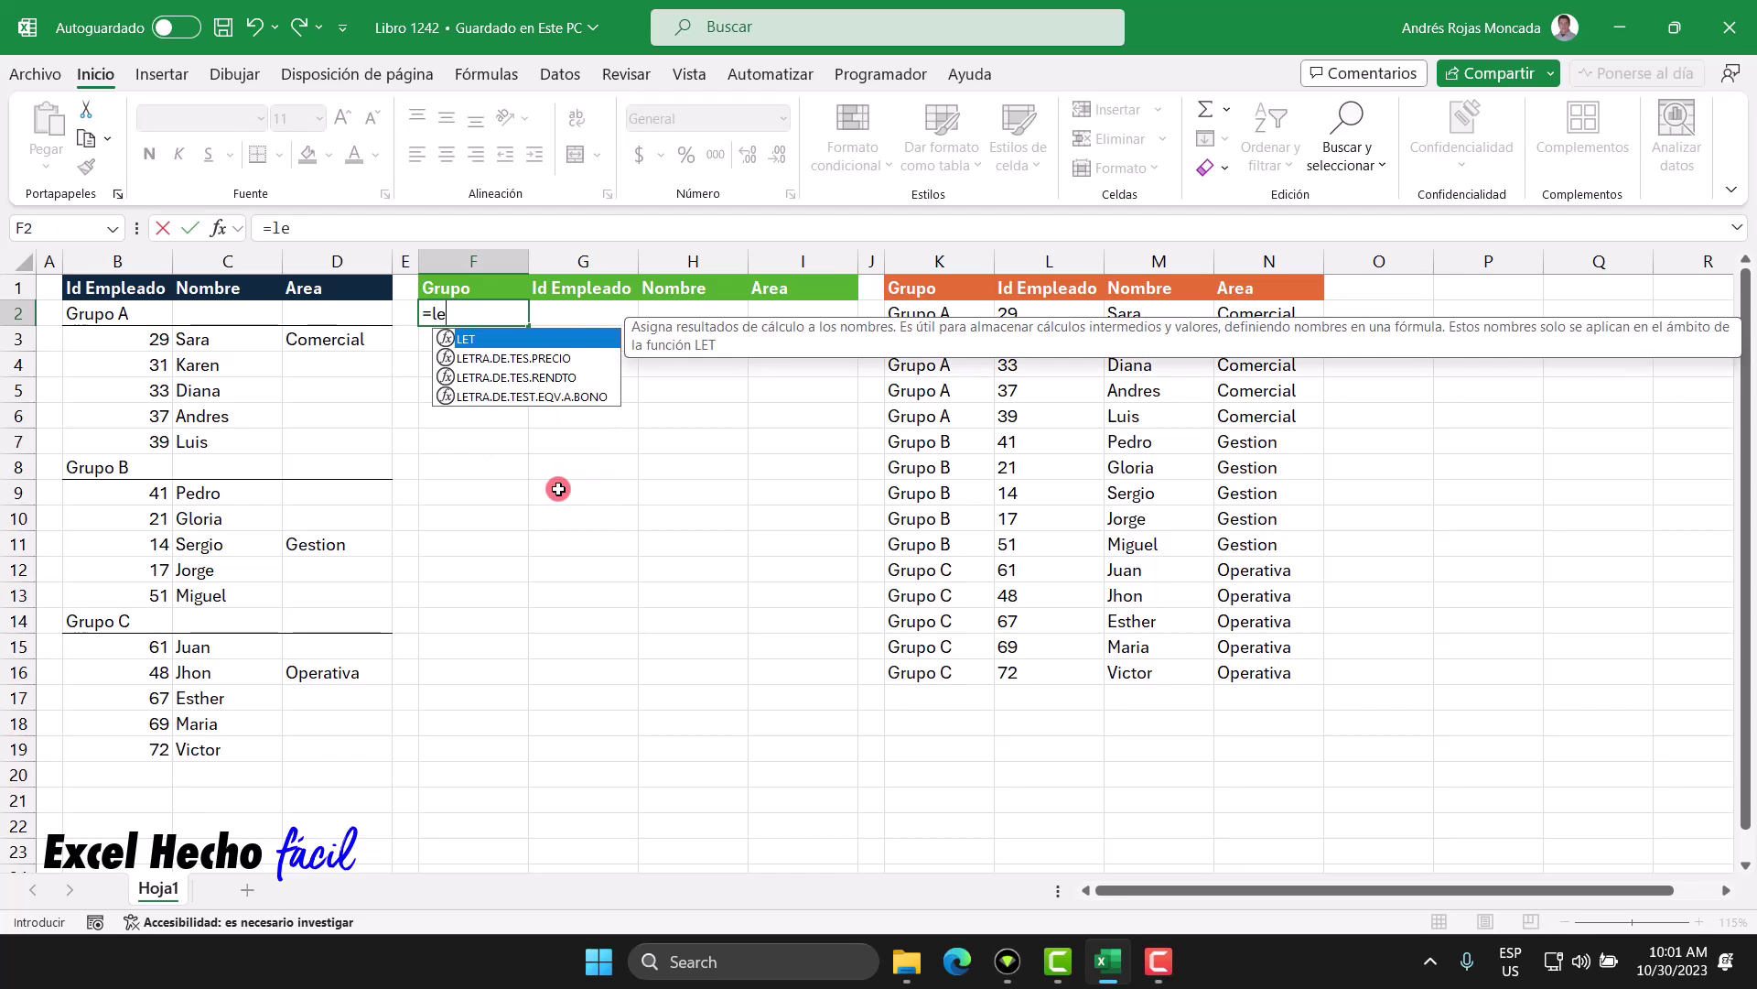
{"action": "key", "text": "Tab"}
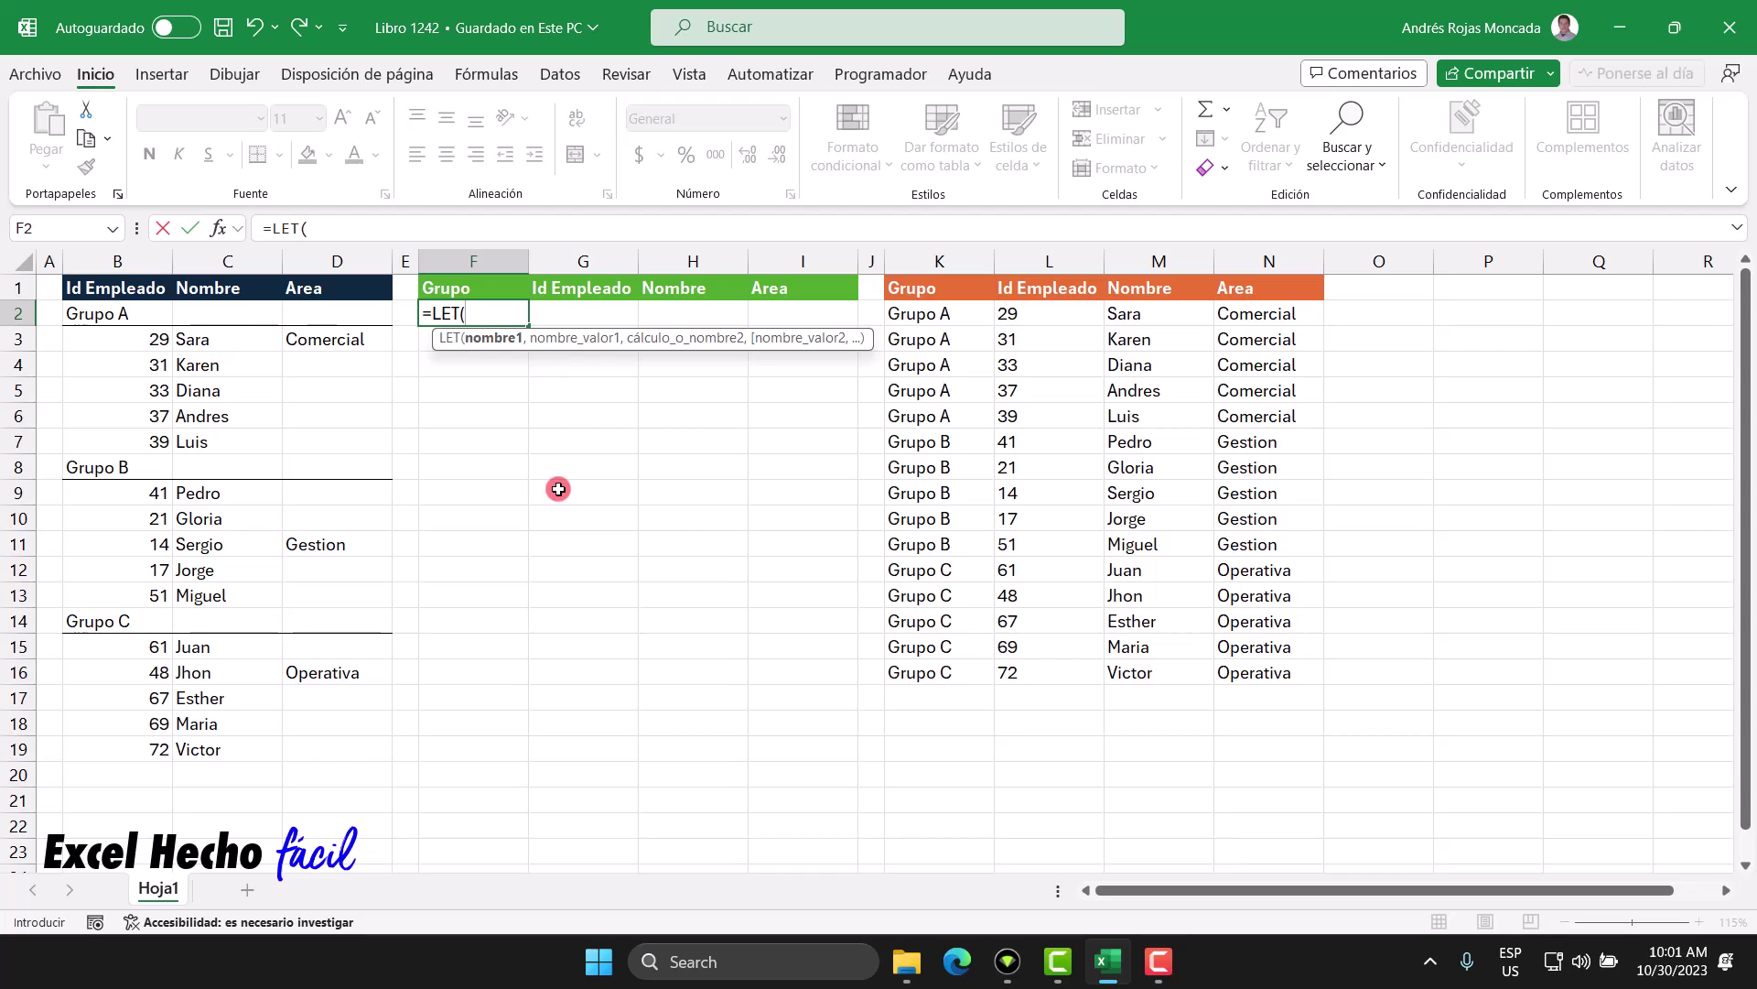
{"action": "type", "text": "_gru,"}
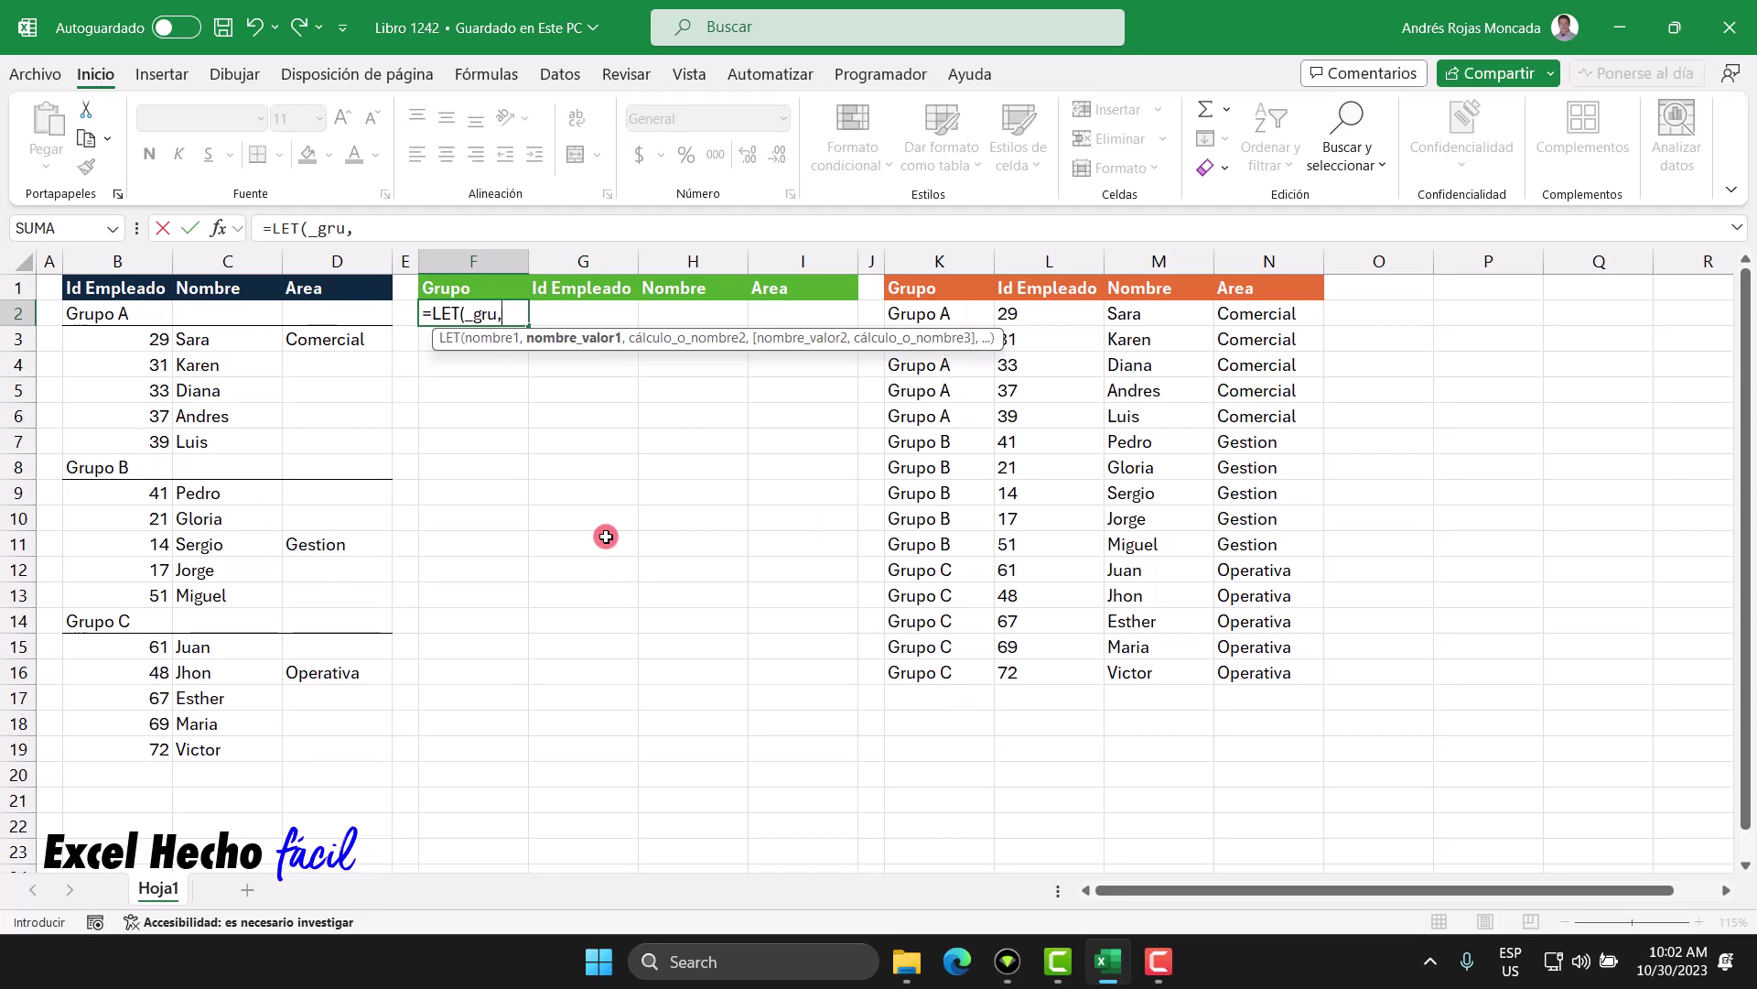
{"action": "type", "text": "sca"}
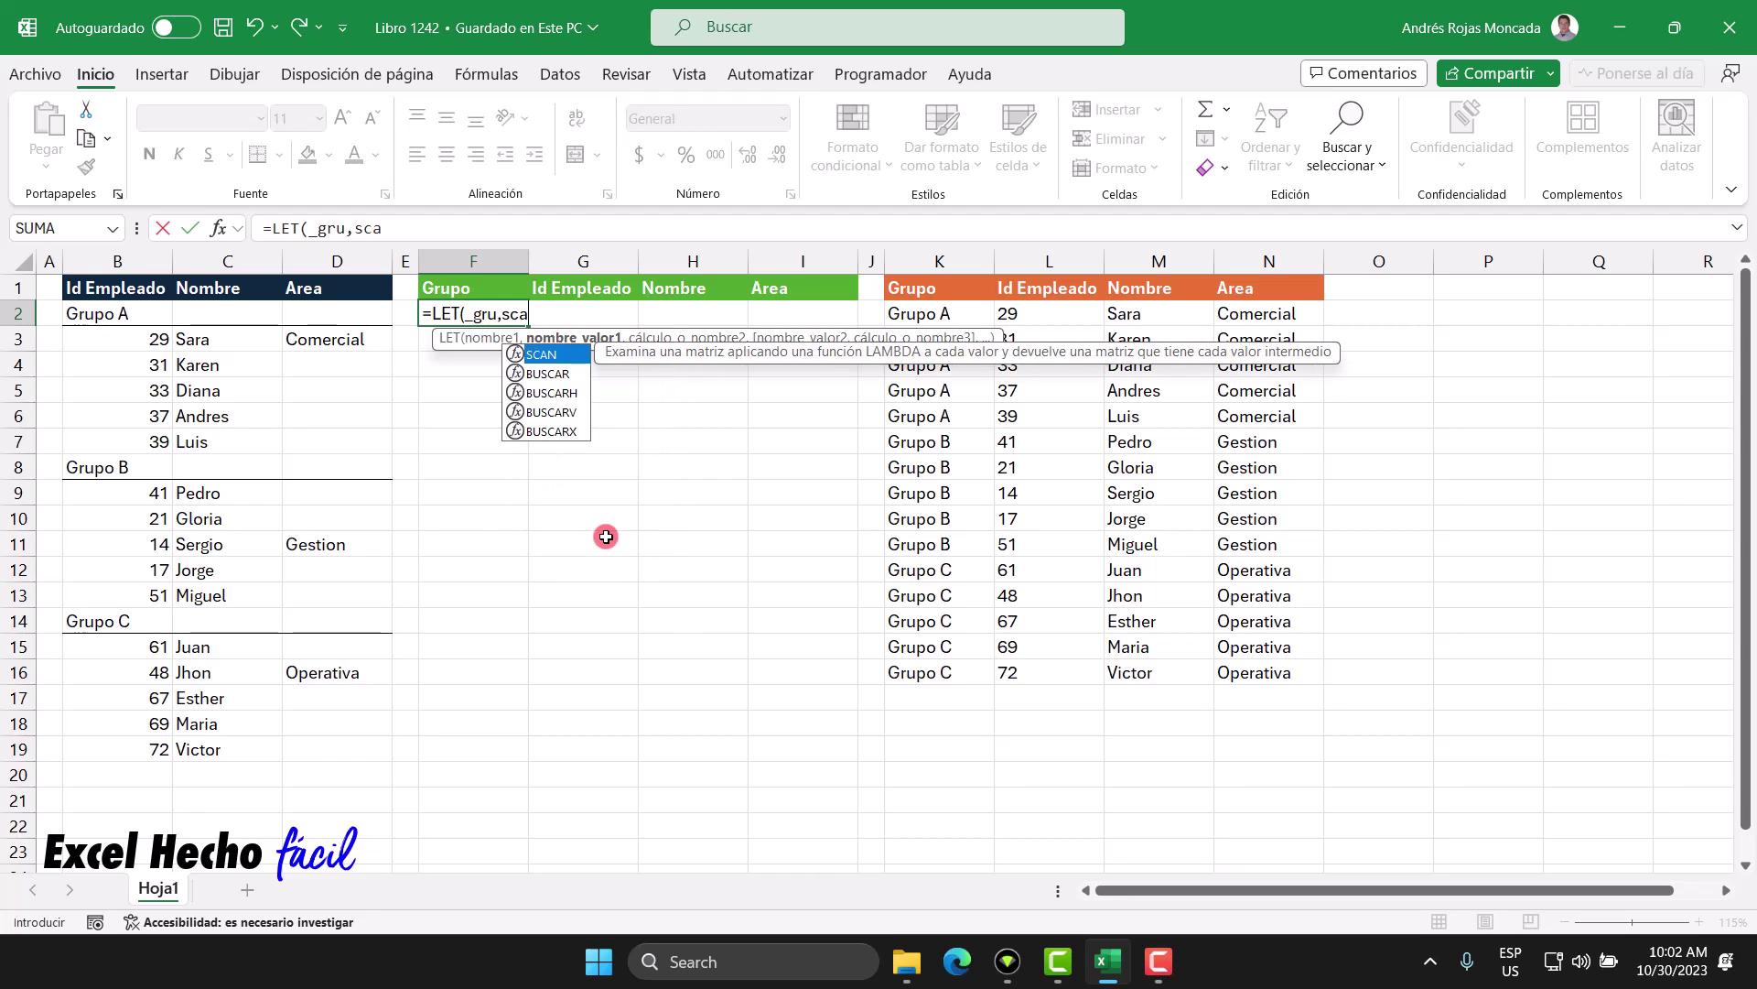
{"action": "key", "text": "Tab"}
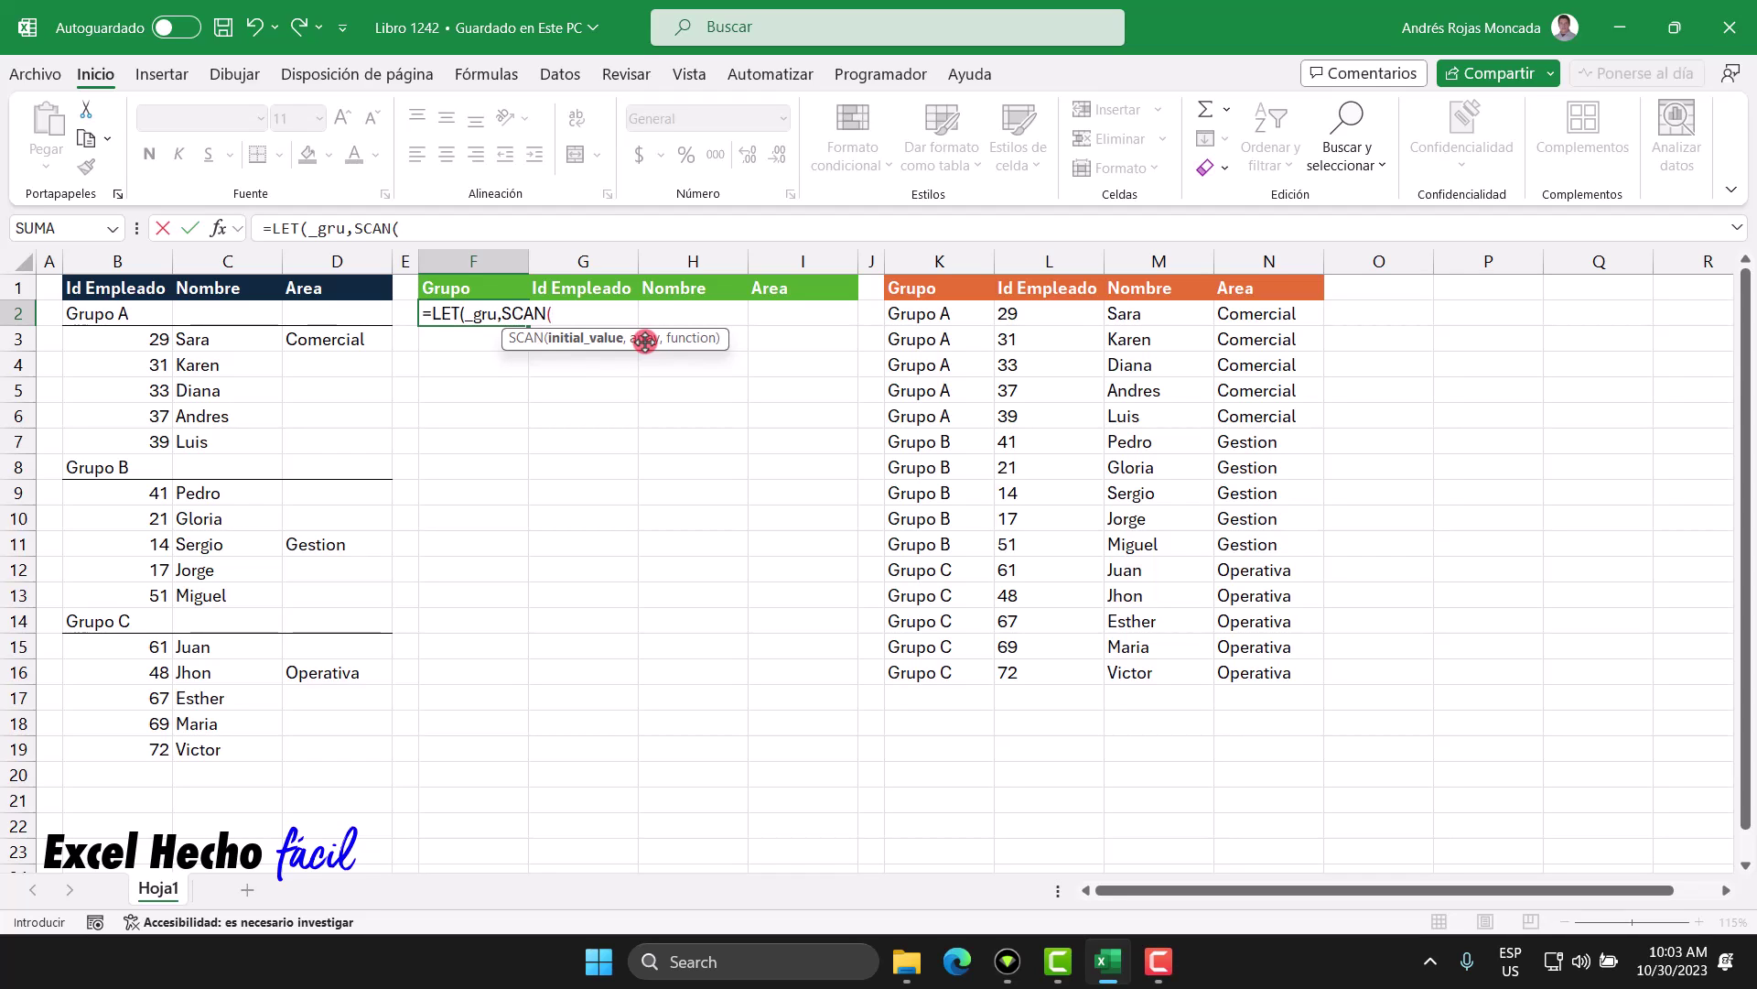
- Leave SCAN's initial value empty and supply B2:B19 as its array argument
{"action": "left_click_drag", "start_coordinate": [710, 337], "coordinate": [710, 435]}
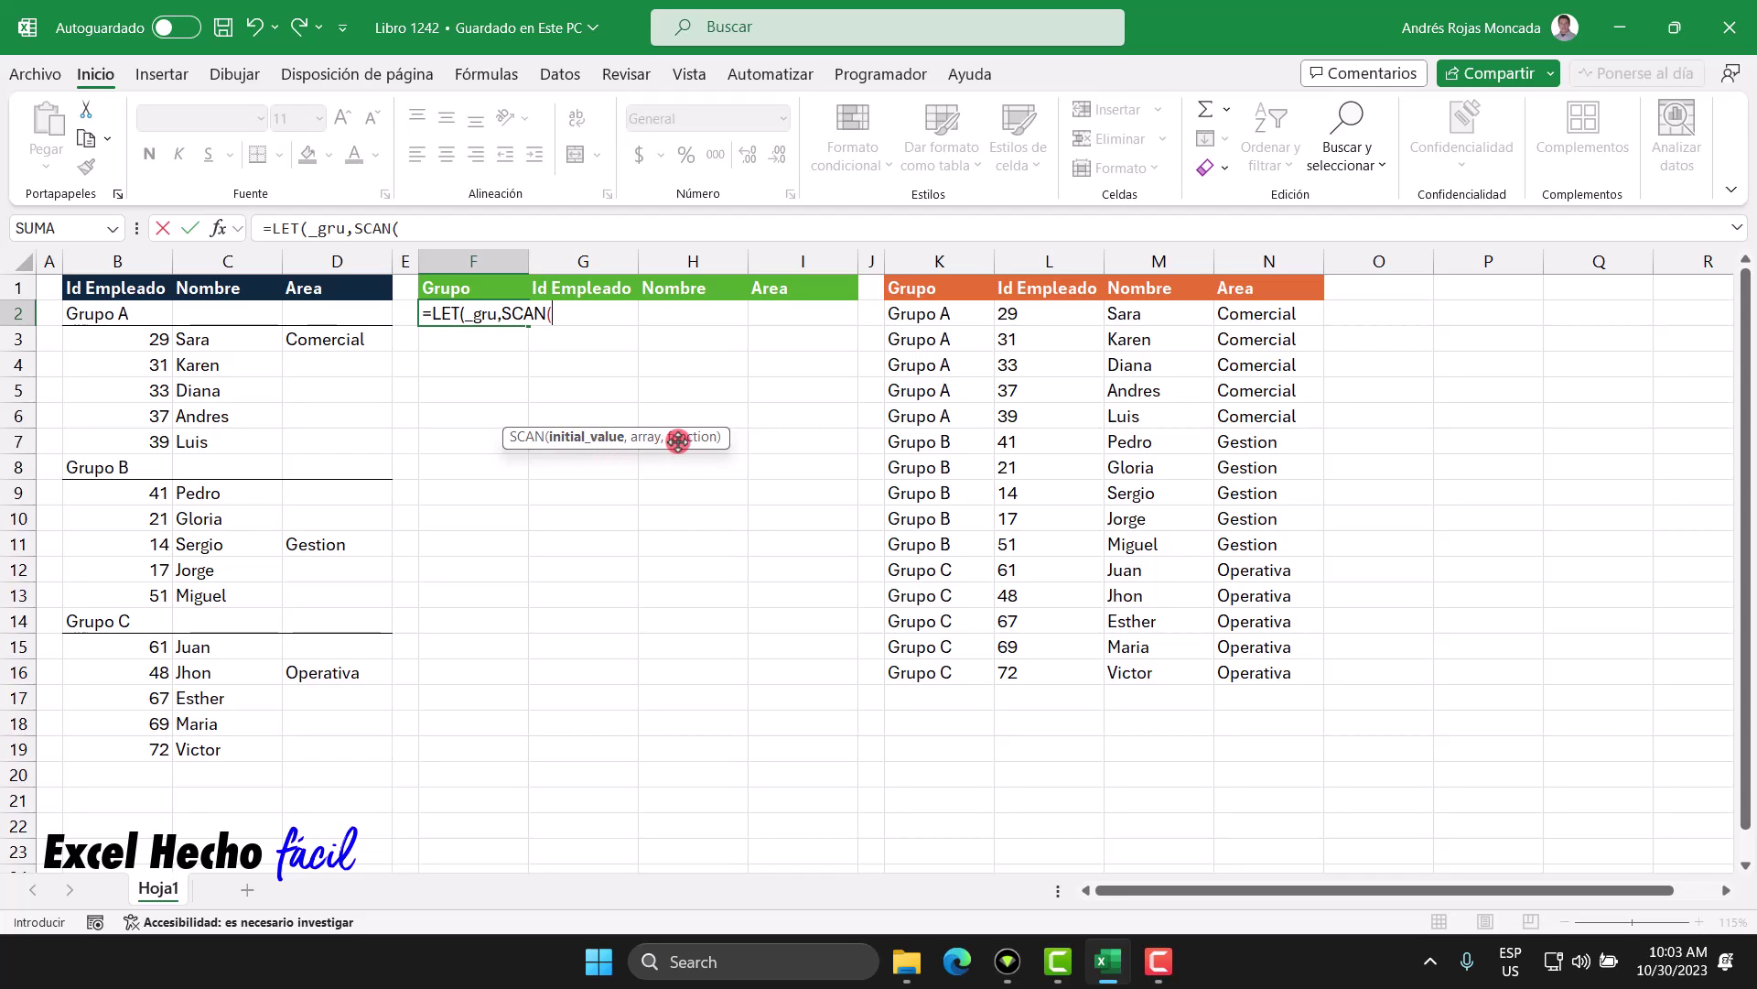
{"action": "type", "text": ","}
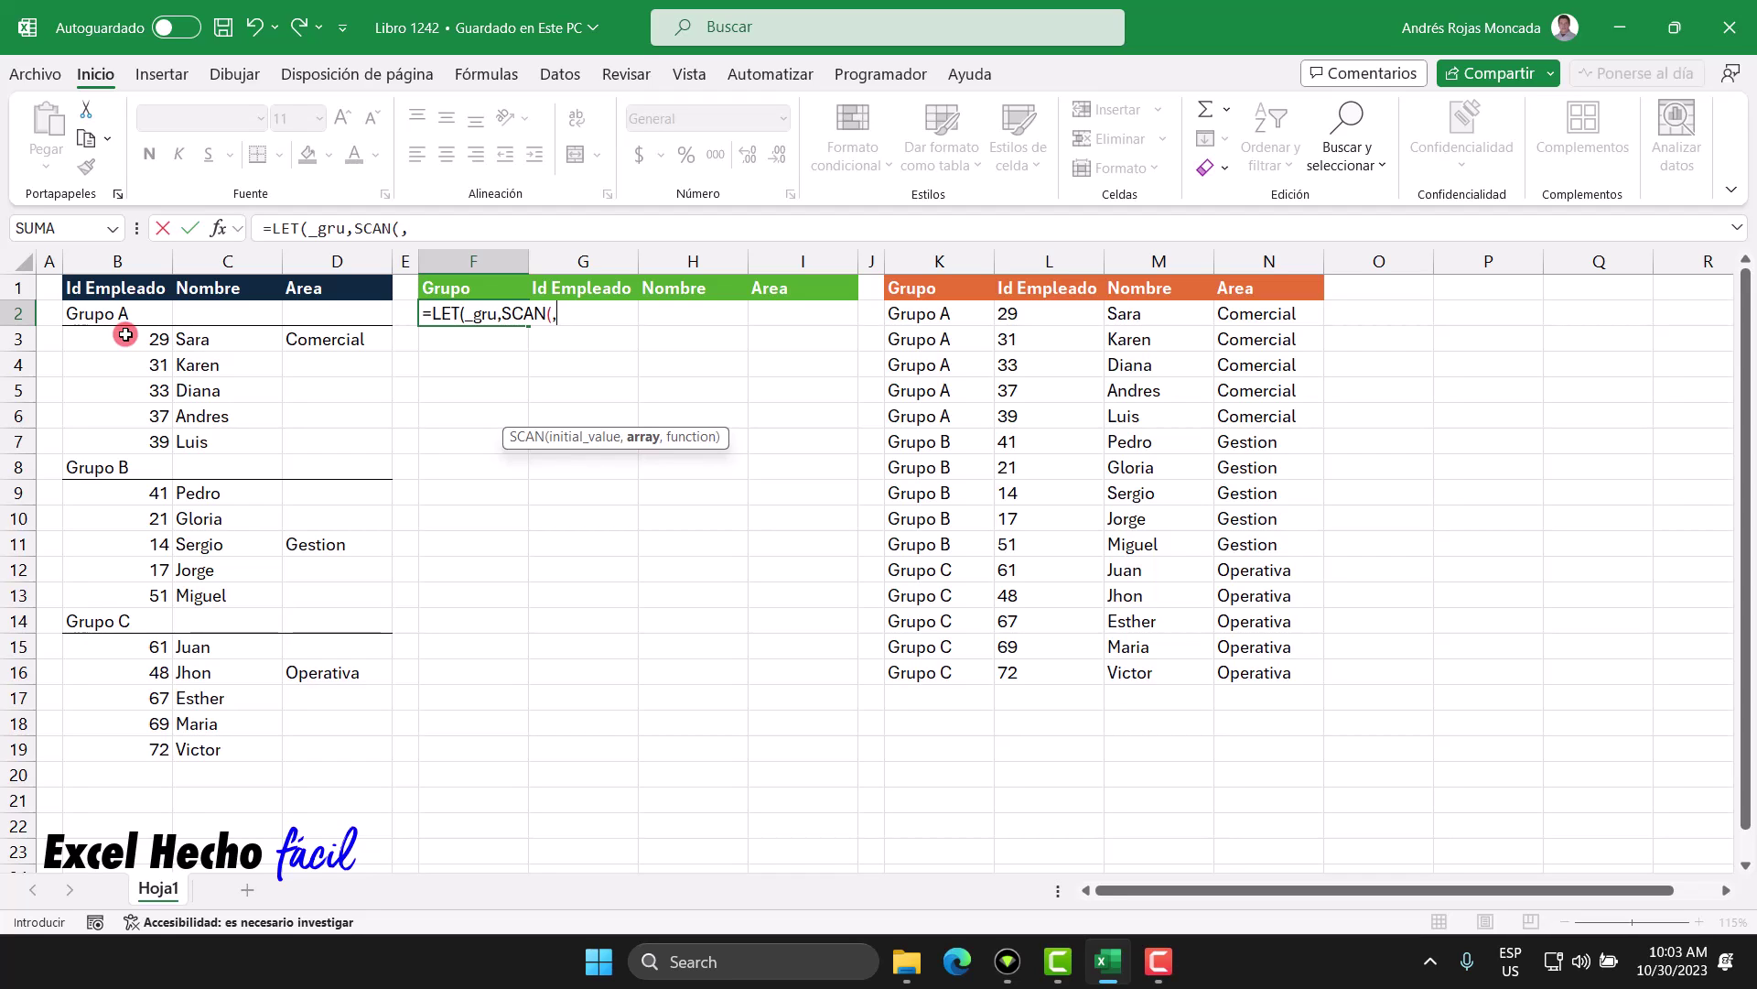
{"action": "left_click", "coordinate": [551, 314]}
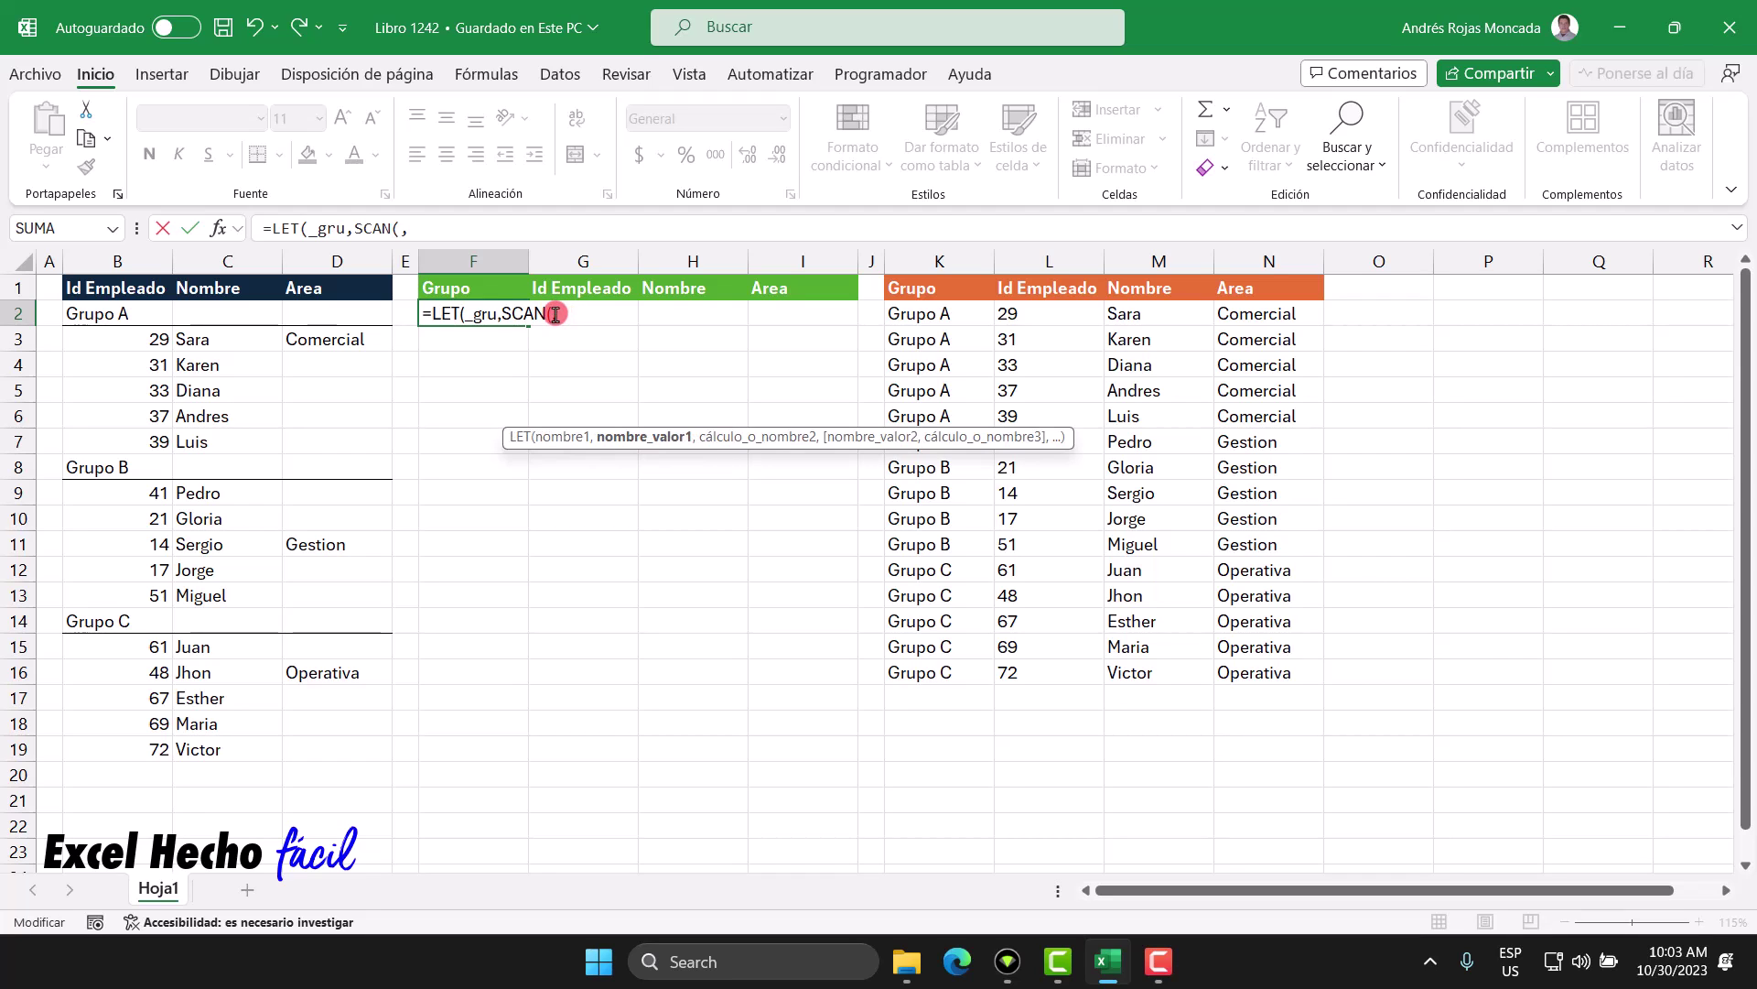
{"action": "left_click", "coordinate": [554, 314]}
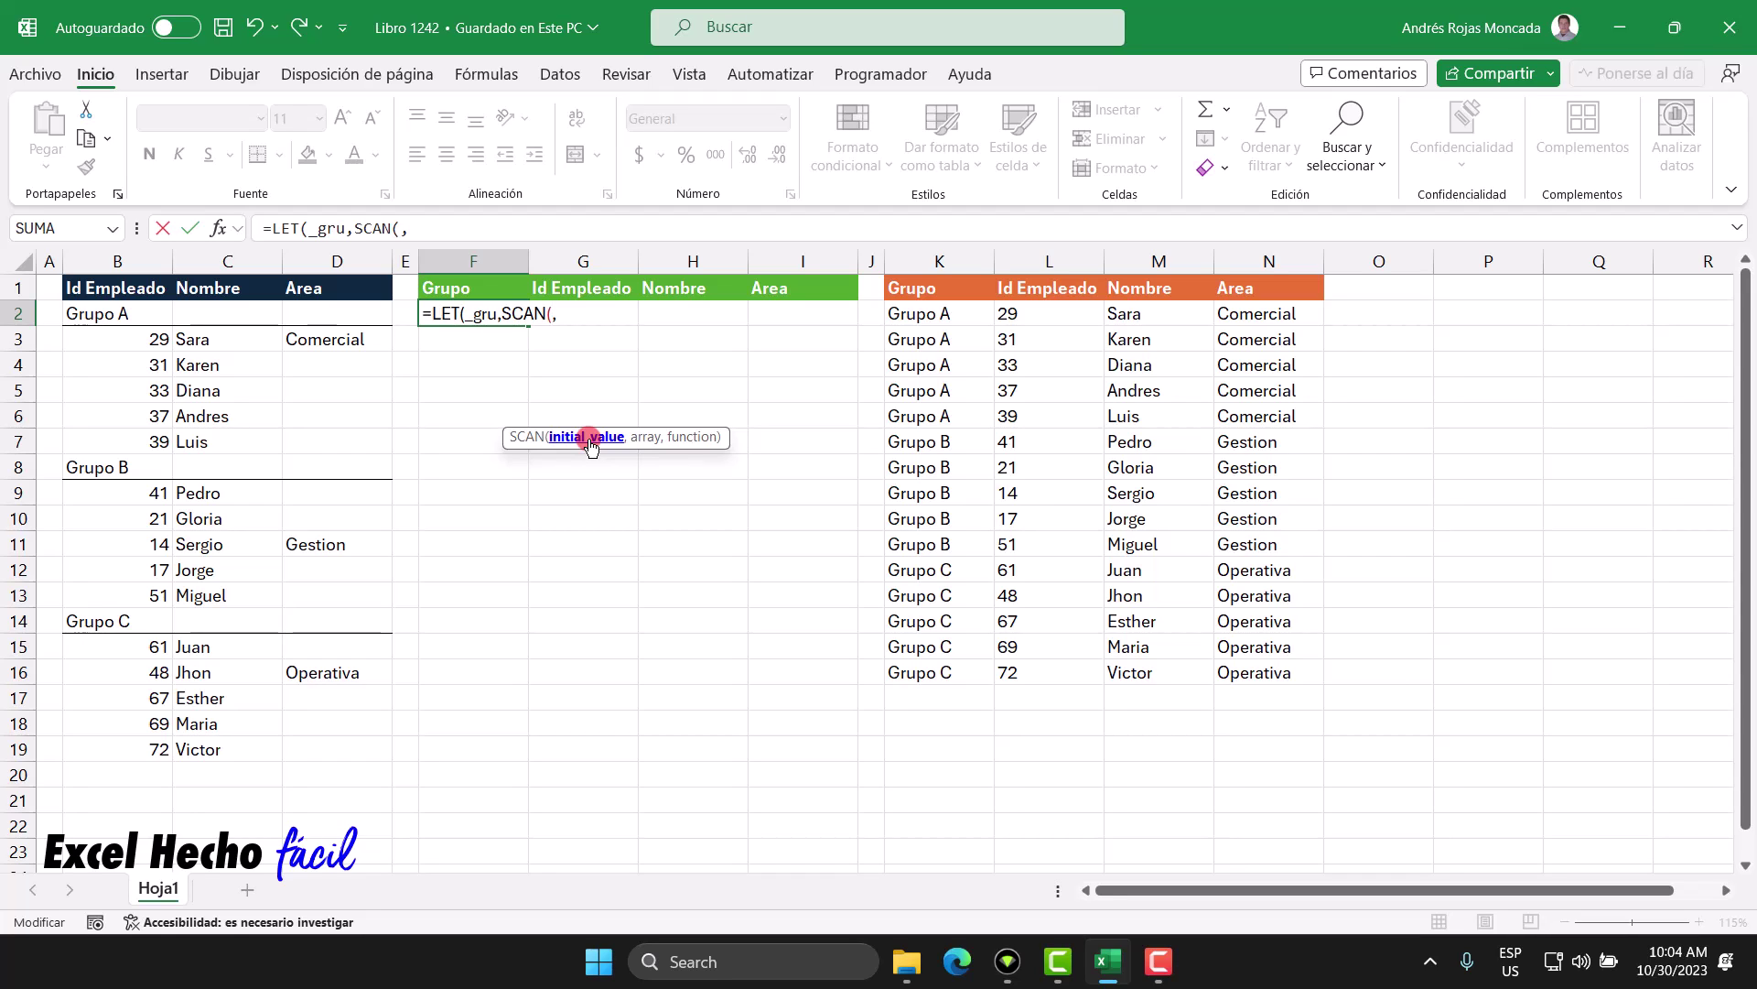
{"action": "left_click", "coordinate": [565, 314]}
{"action": "left_click_drag", "start_coordinate": [157, 313], "coordinate": [145, 742]}
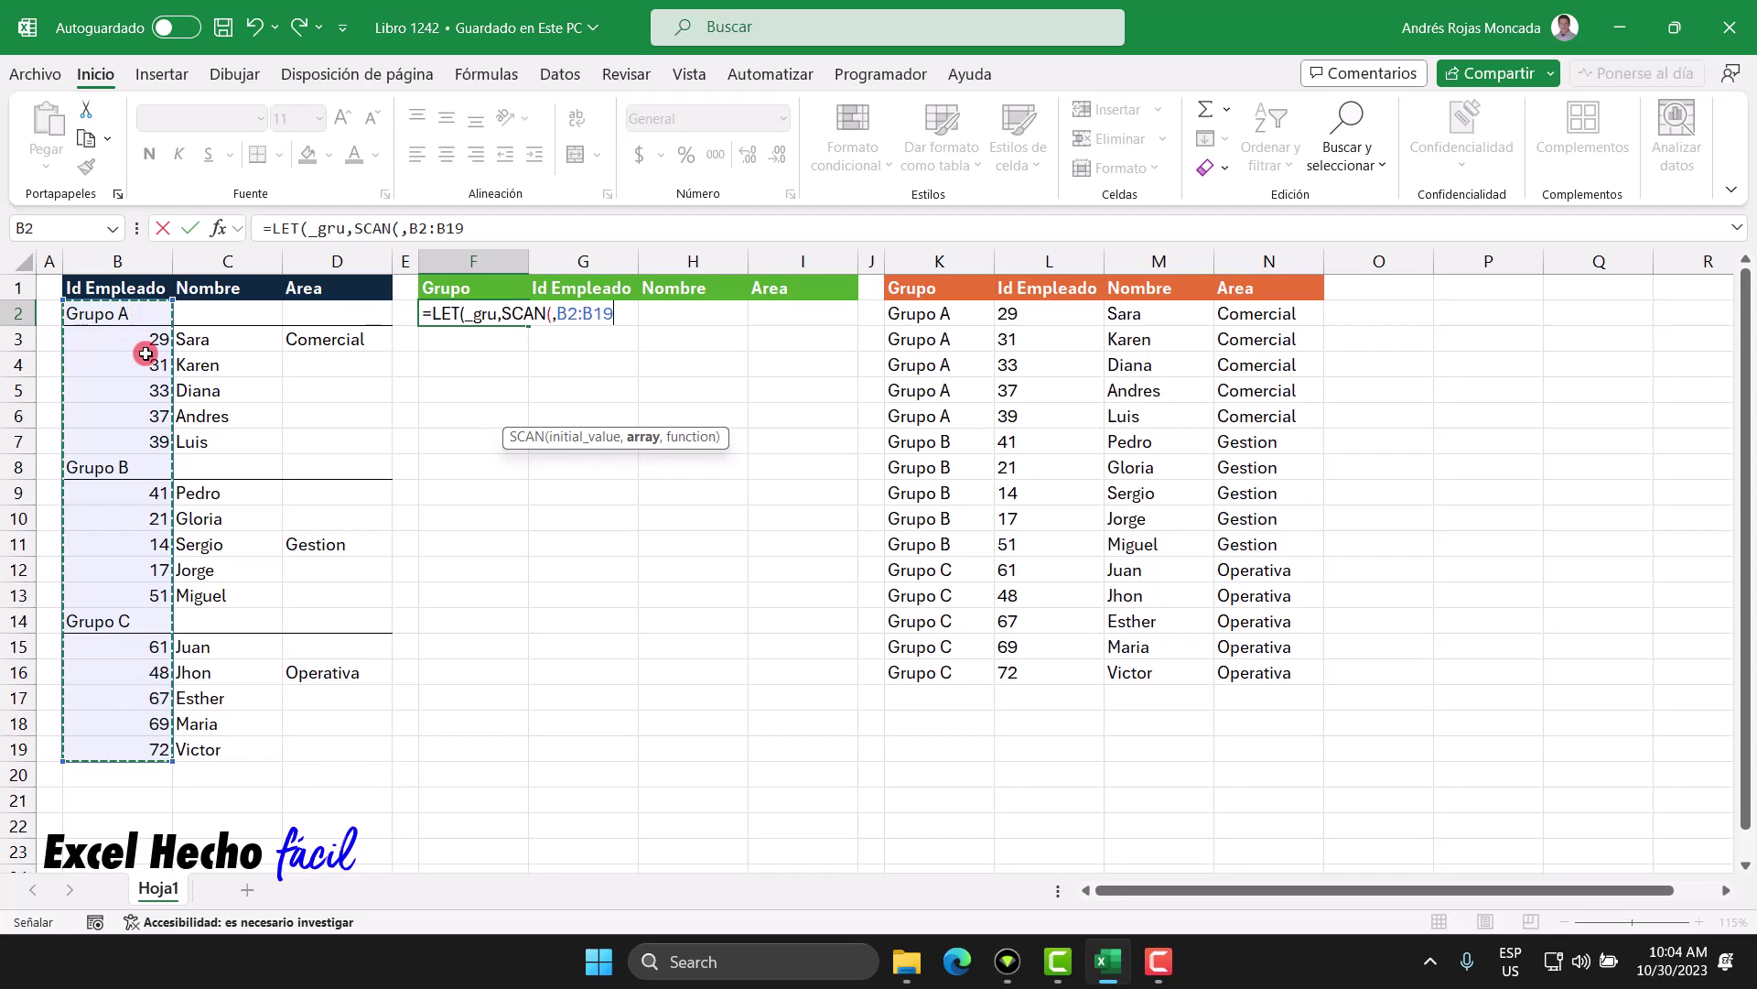
{"action": "type", "text": ","}
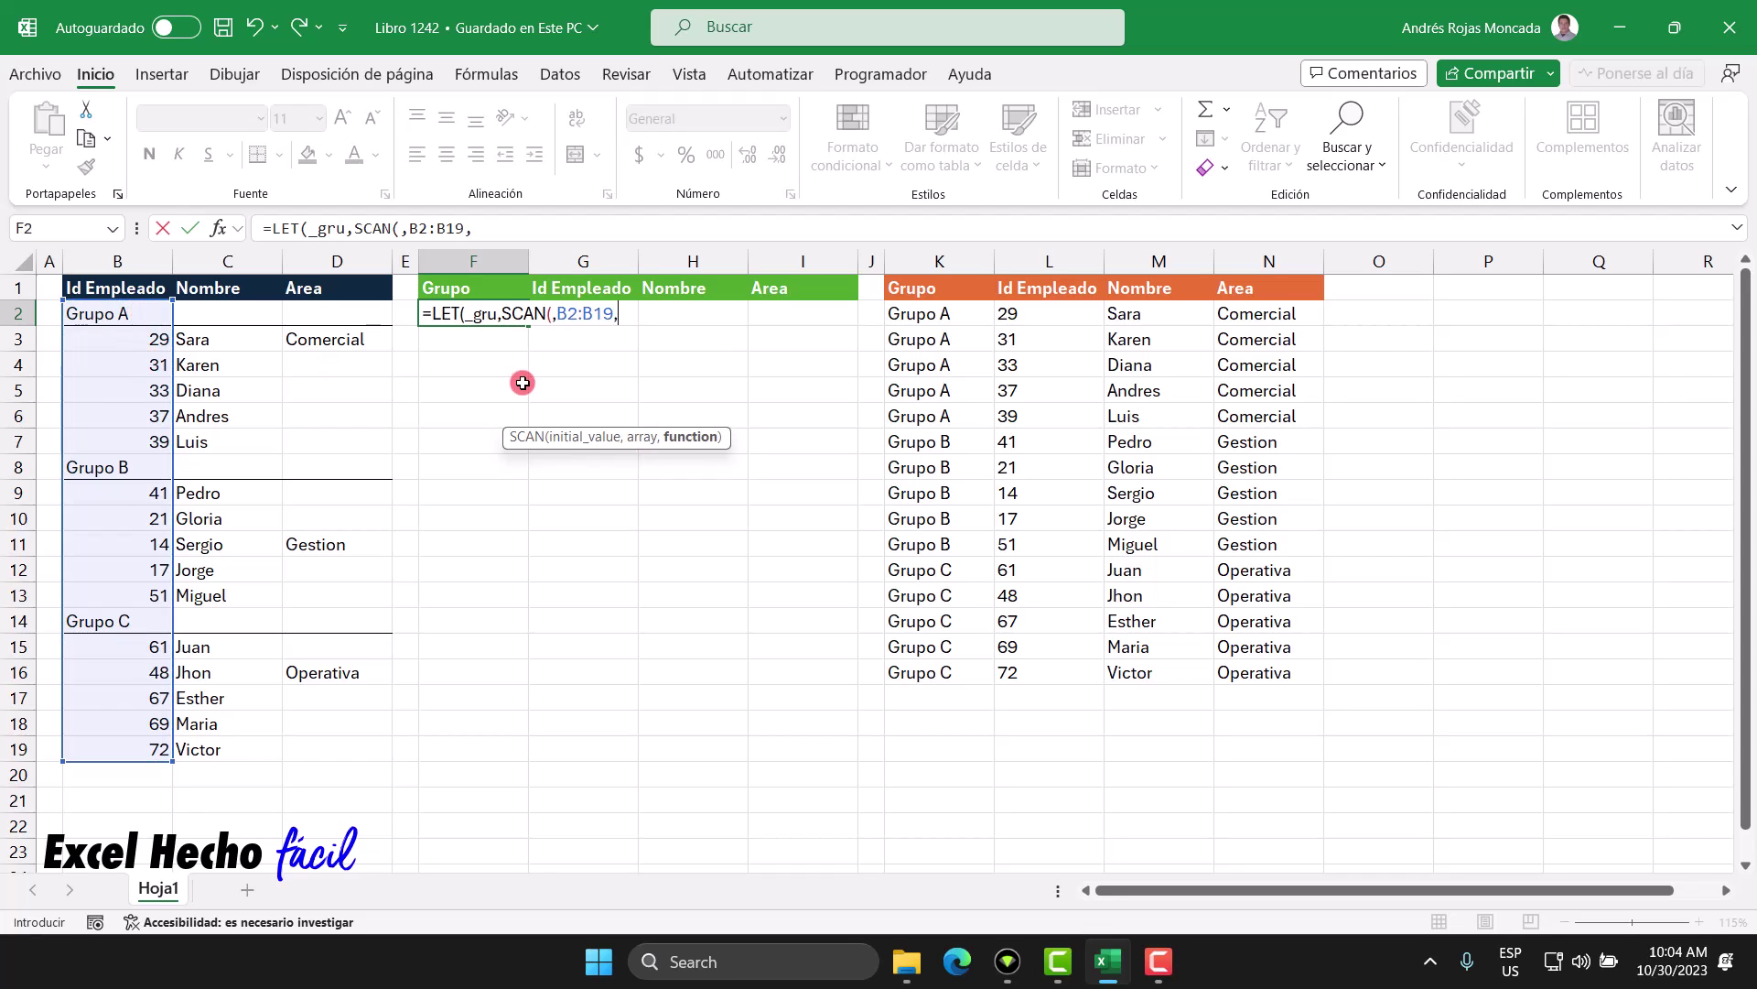
- Add a LAMBDA as SCAN's function argument with the parameters _acu and _val
{"action": "type", "text": "la"}
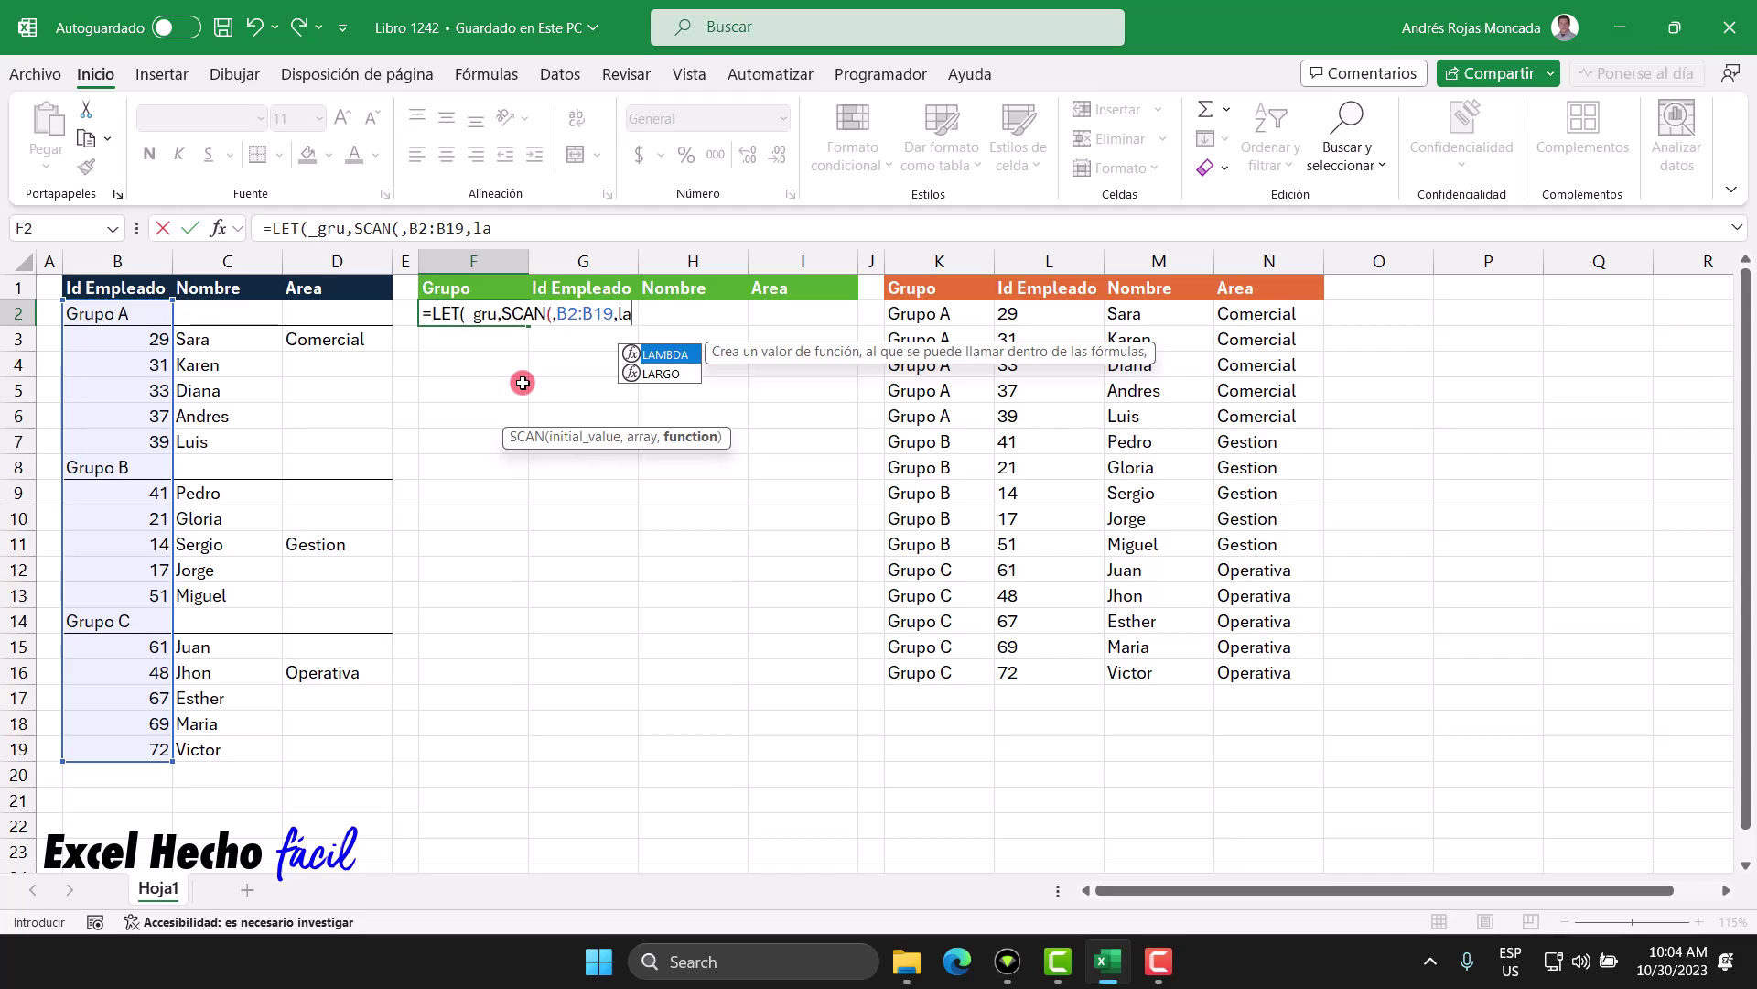
{"action": "key", "text": "Tab"}
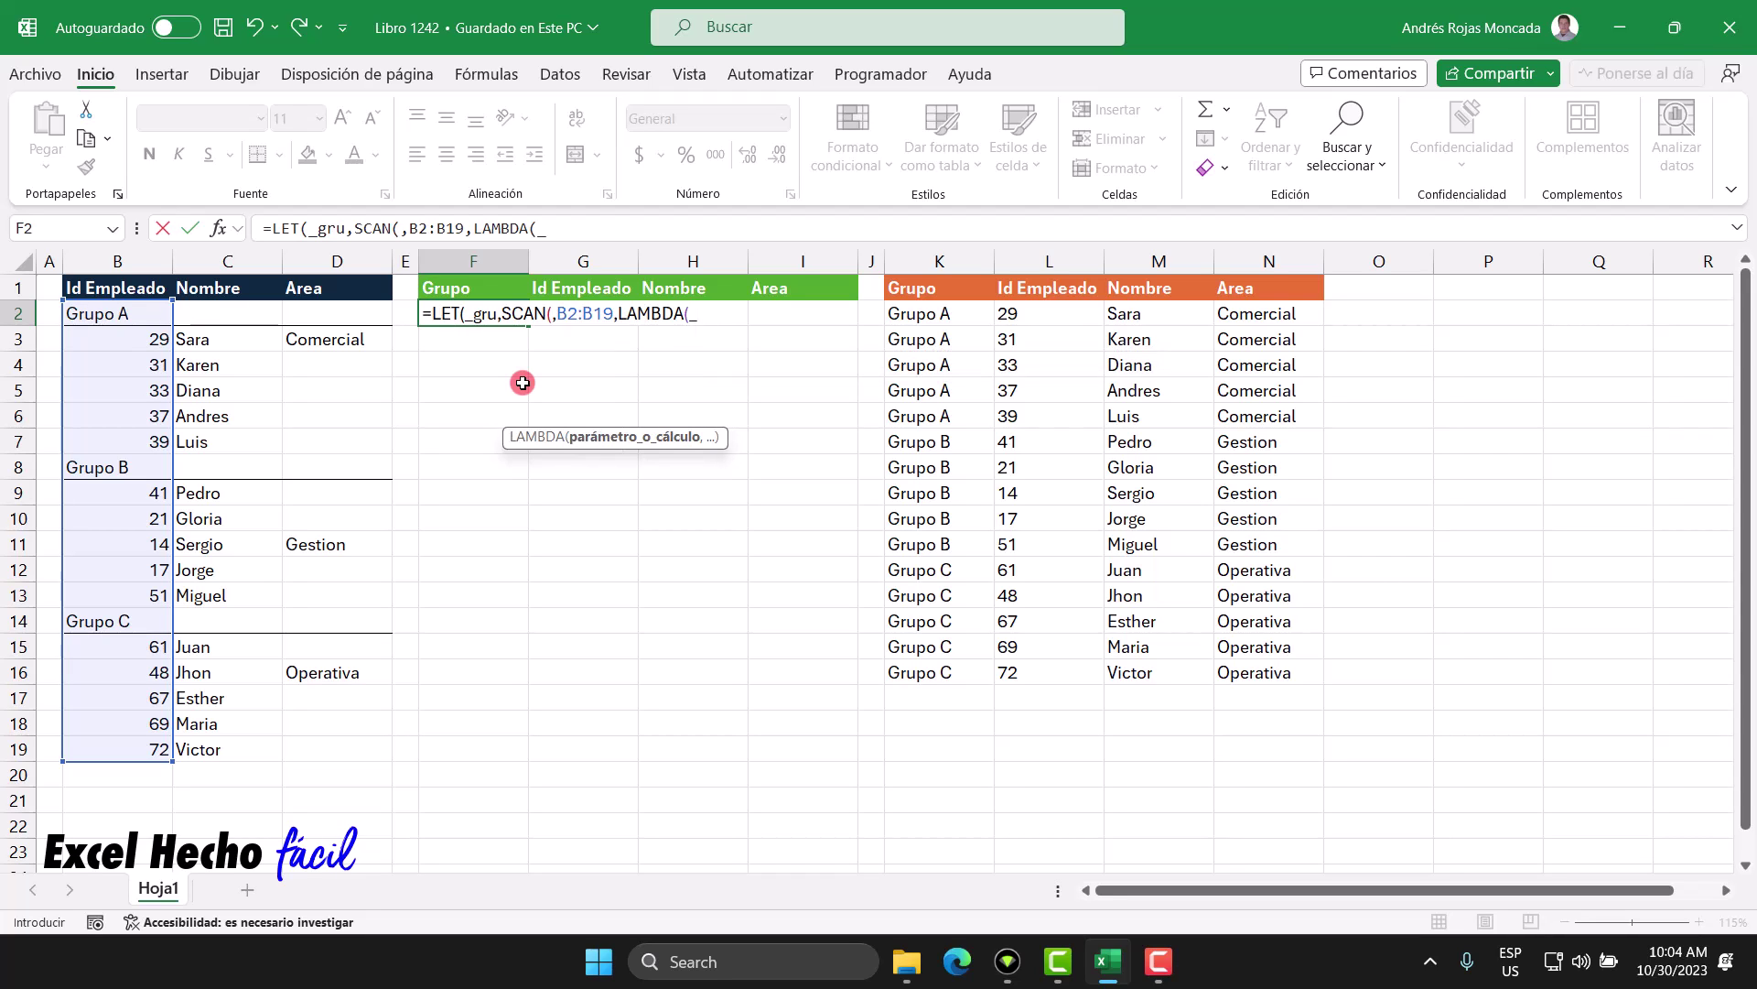
{"action": "type", "text": "_acu,"}
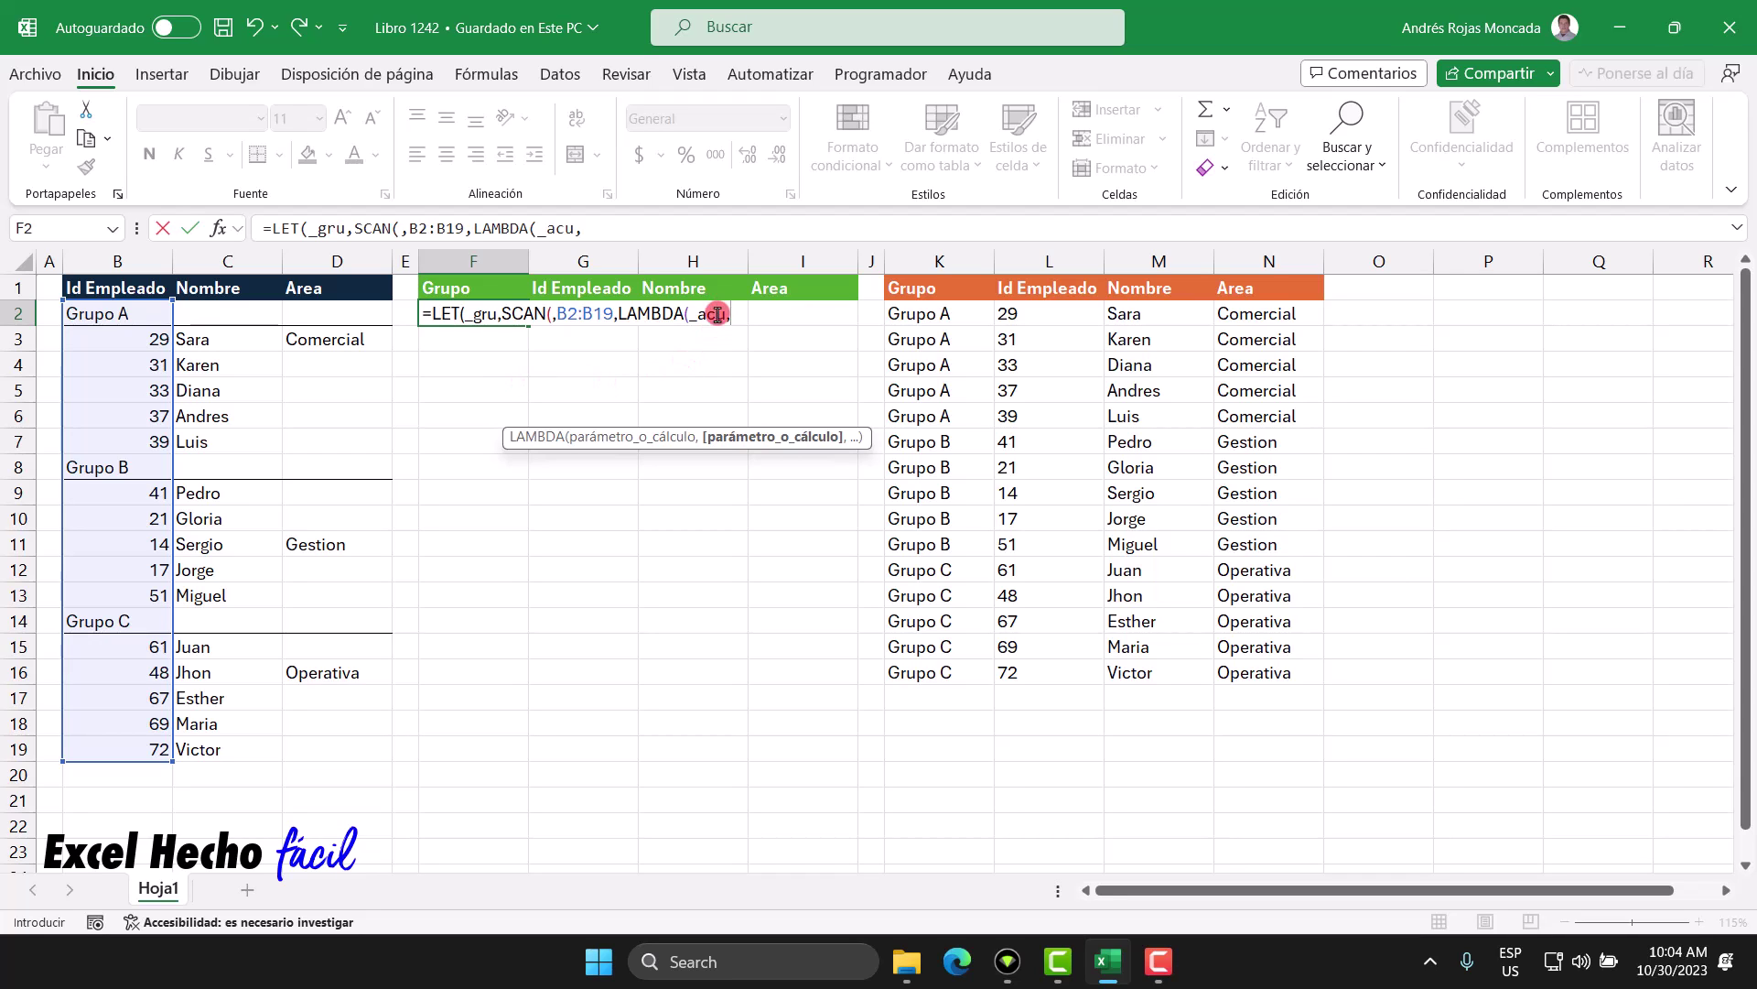
{"action": "left_click", "coordinate": [550, 315]}
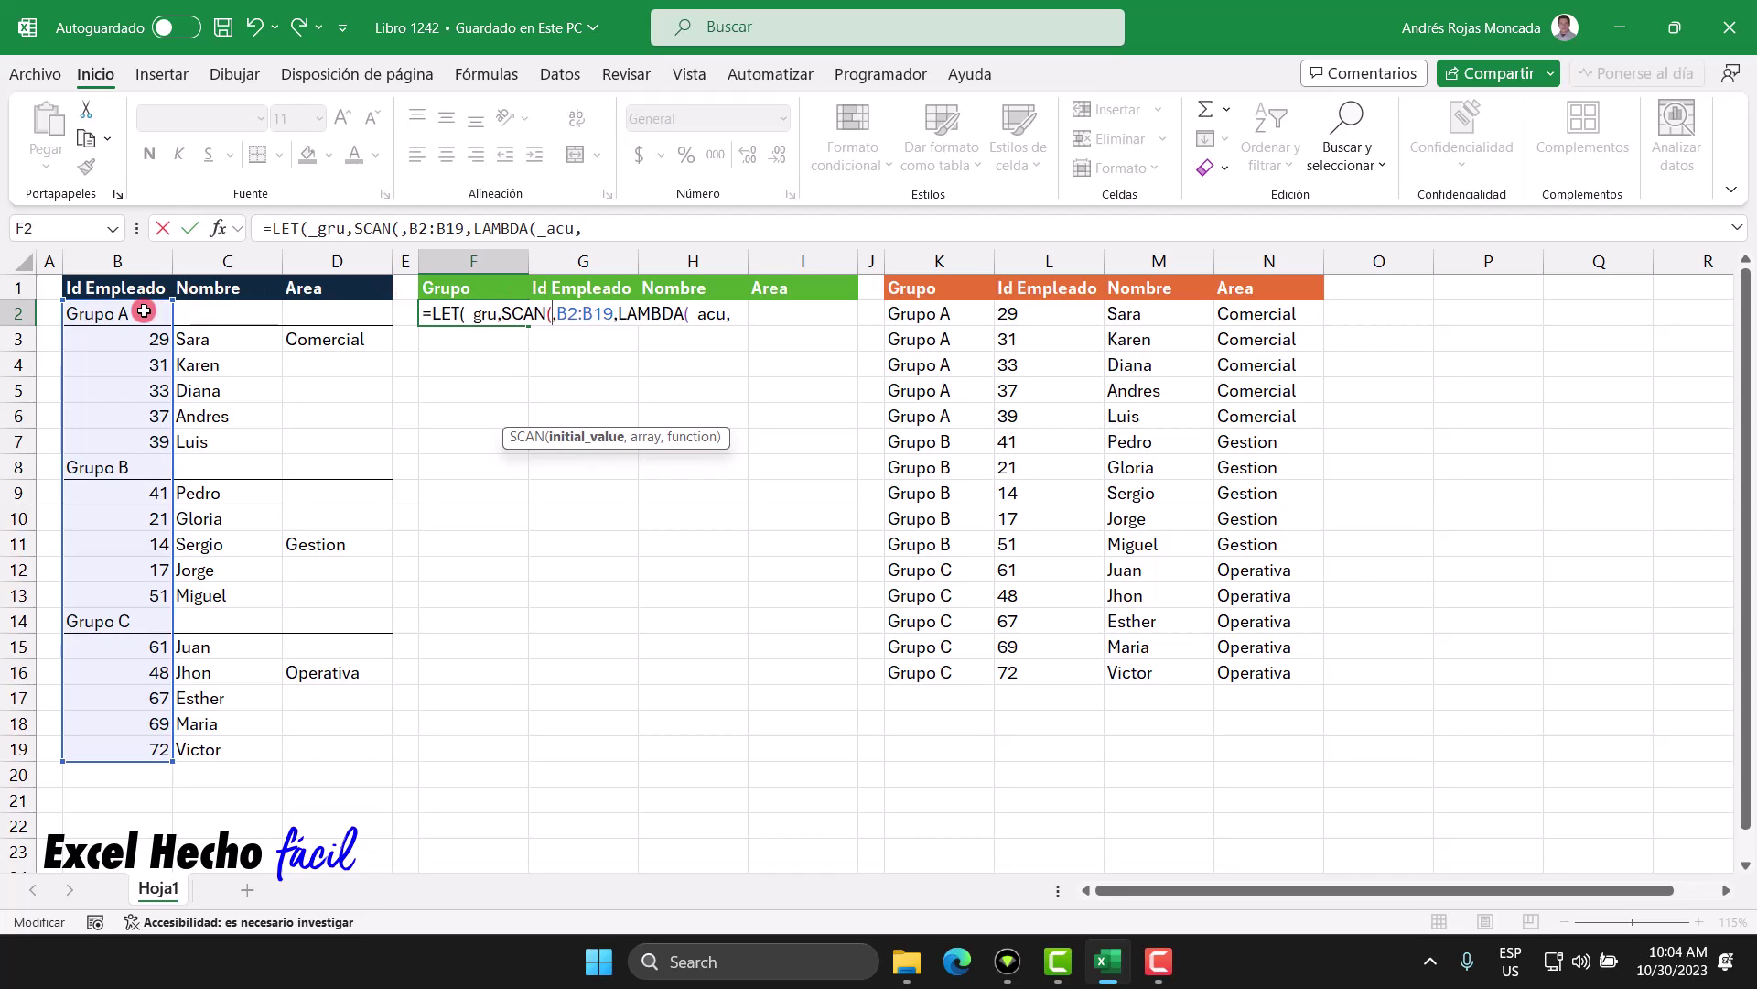
{"action": "left_click_drag", "start_coordinate": [690, 314], "coordinate": [723, 315]}
{"action": "left_click", "coordinate": [733, 314]}
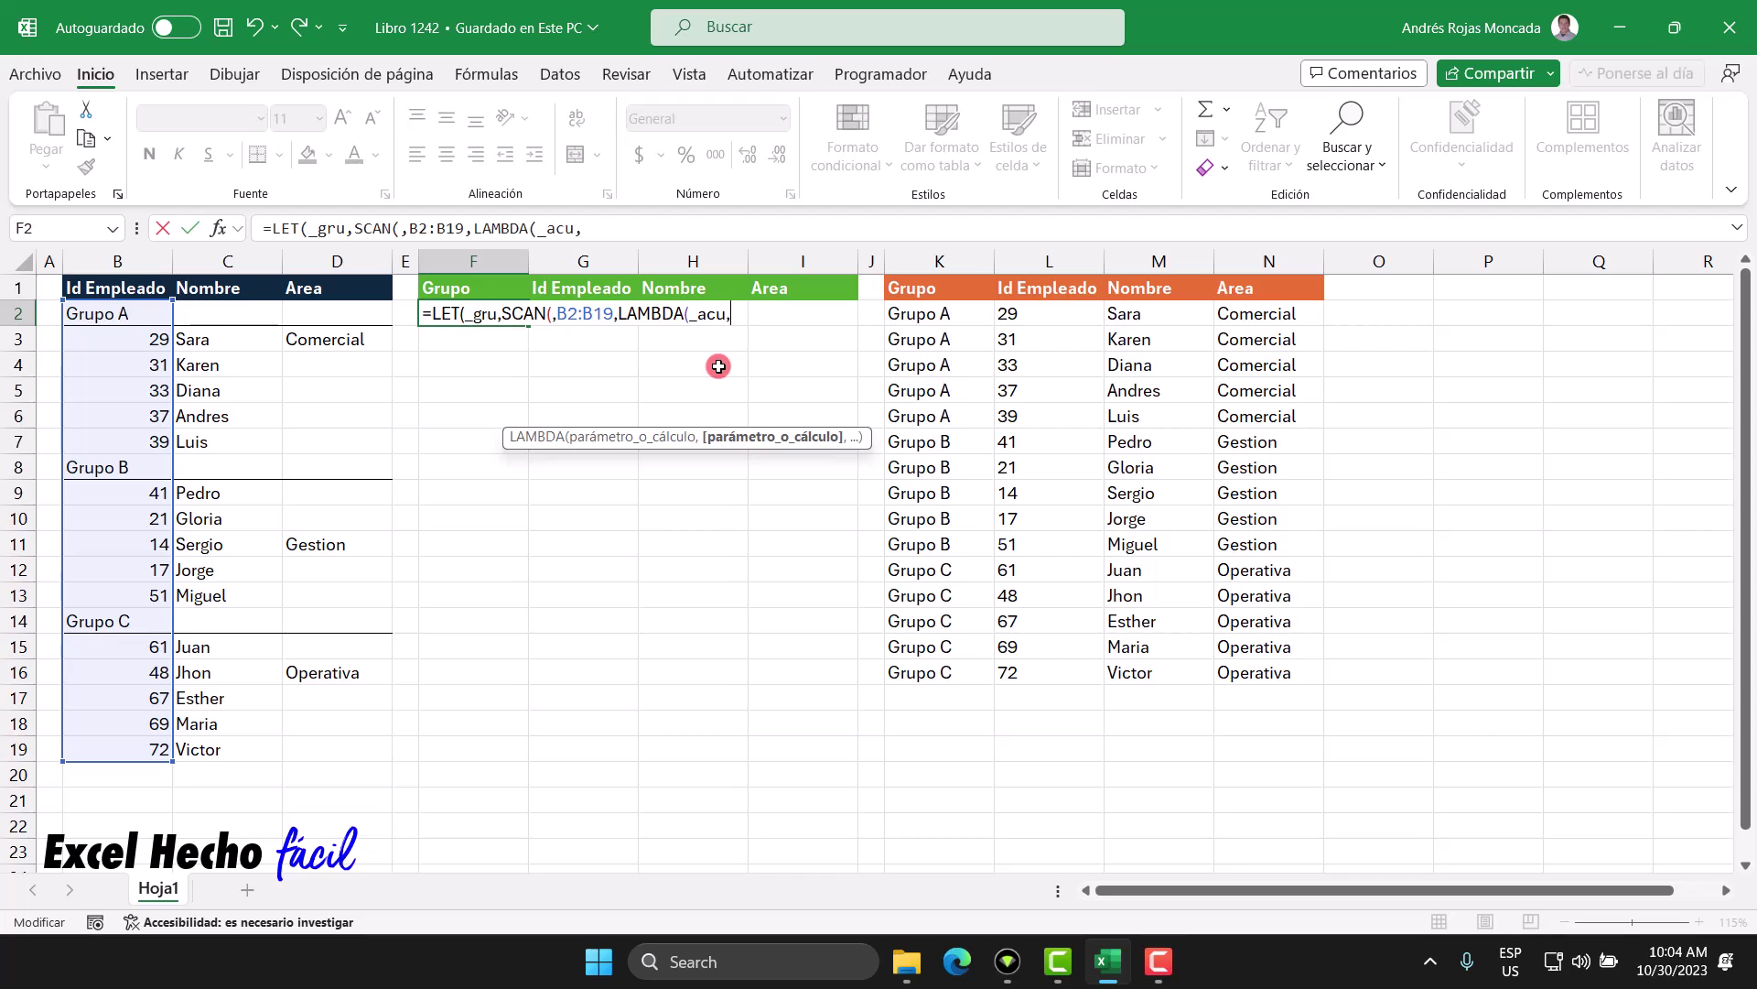
{"action": "type", "text": "_val,"}
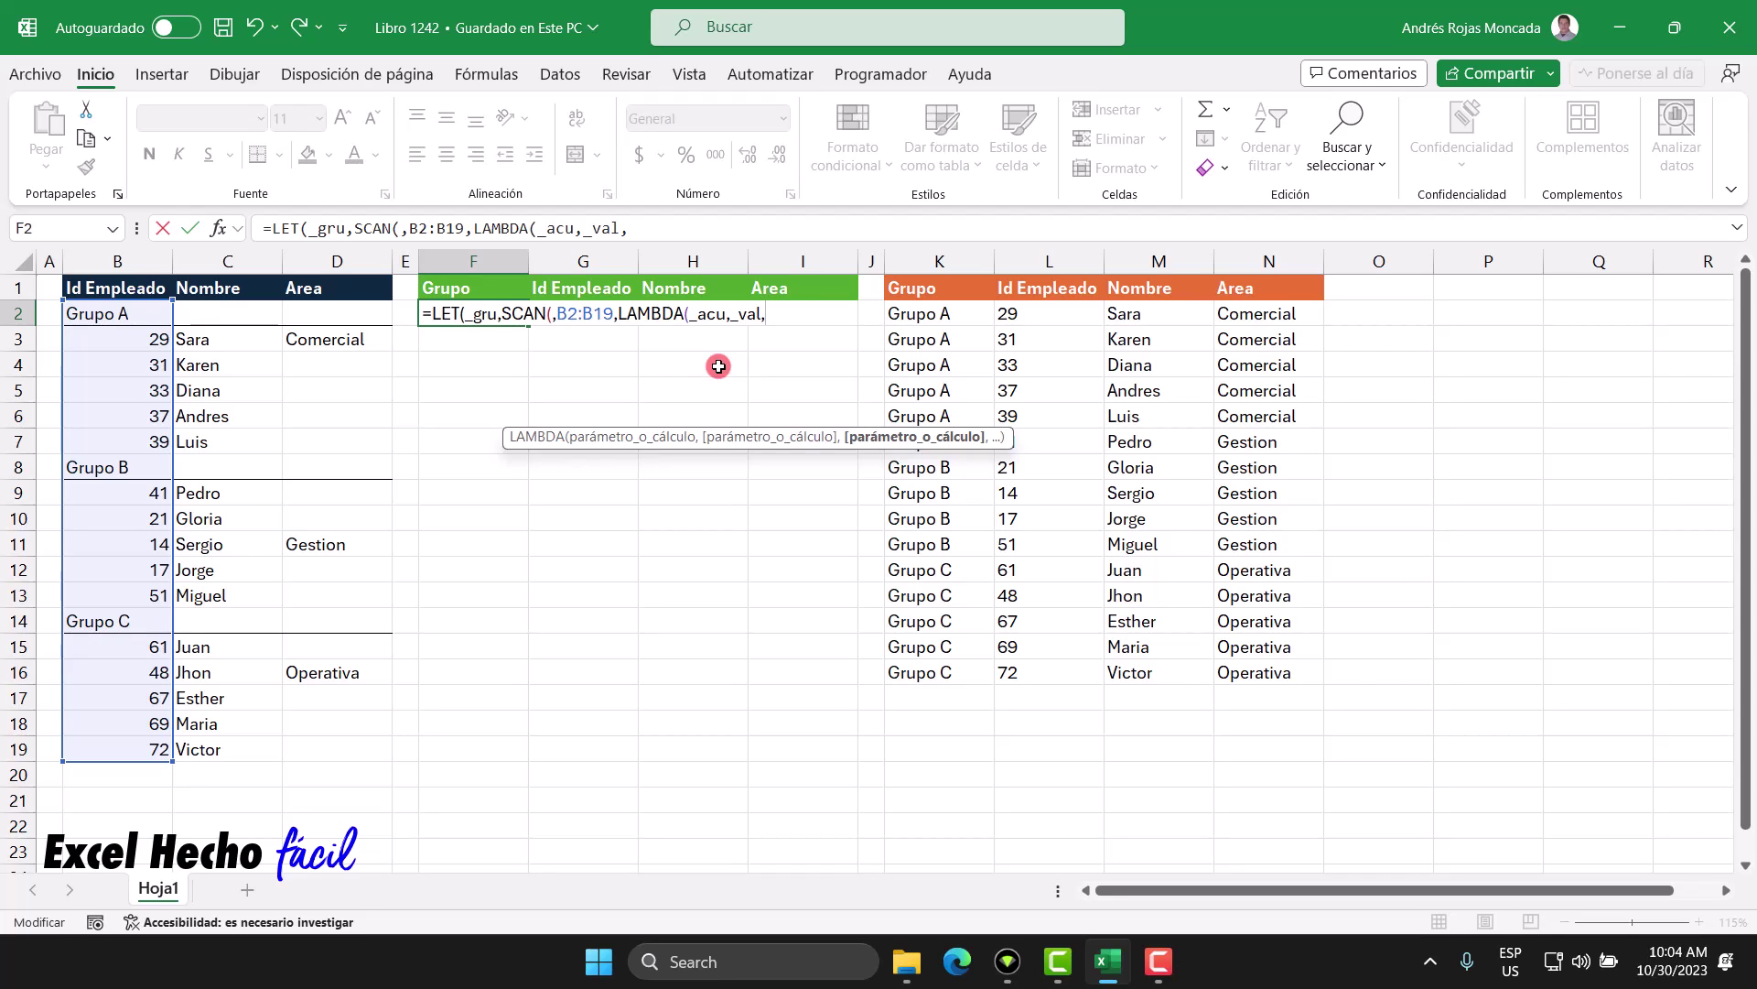
- Examine how SCAN's empty initial value, the array B2:B19 and the LAMBDA parameters _acu and _val work together over the source column
{"action": "left_click_drag", "start_coordinate": [614, 314], "coordinate": [559, 313]}
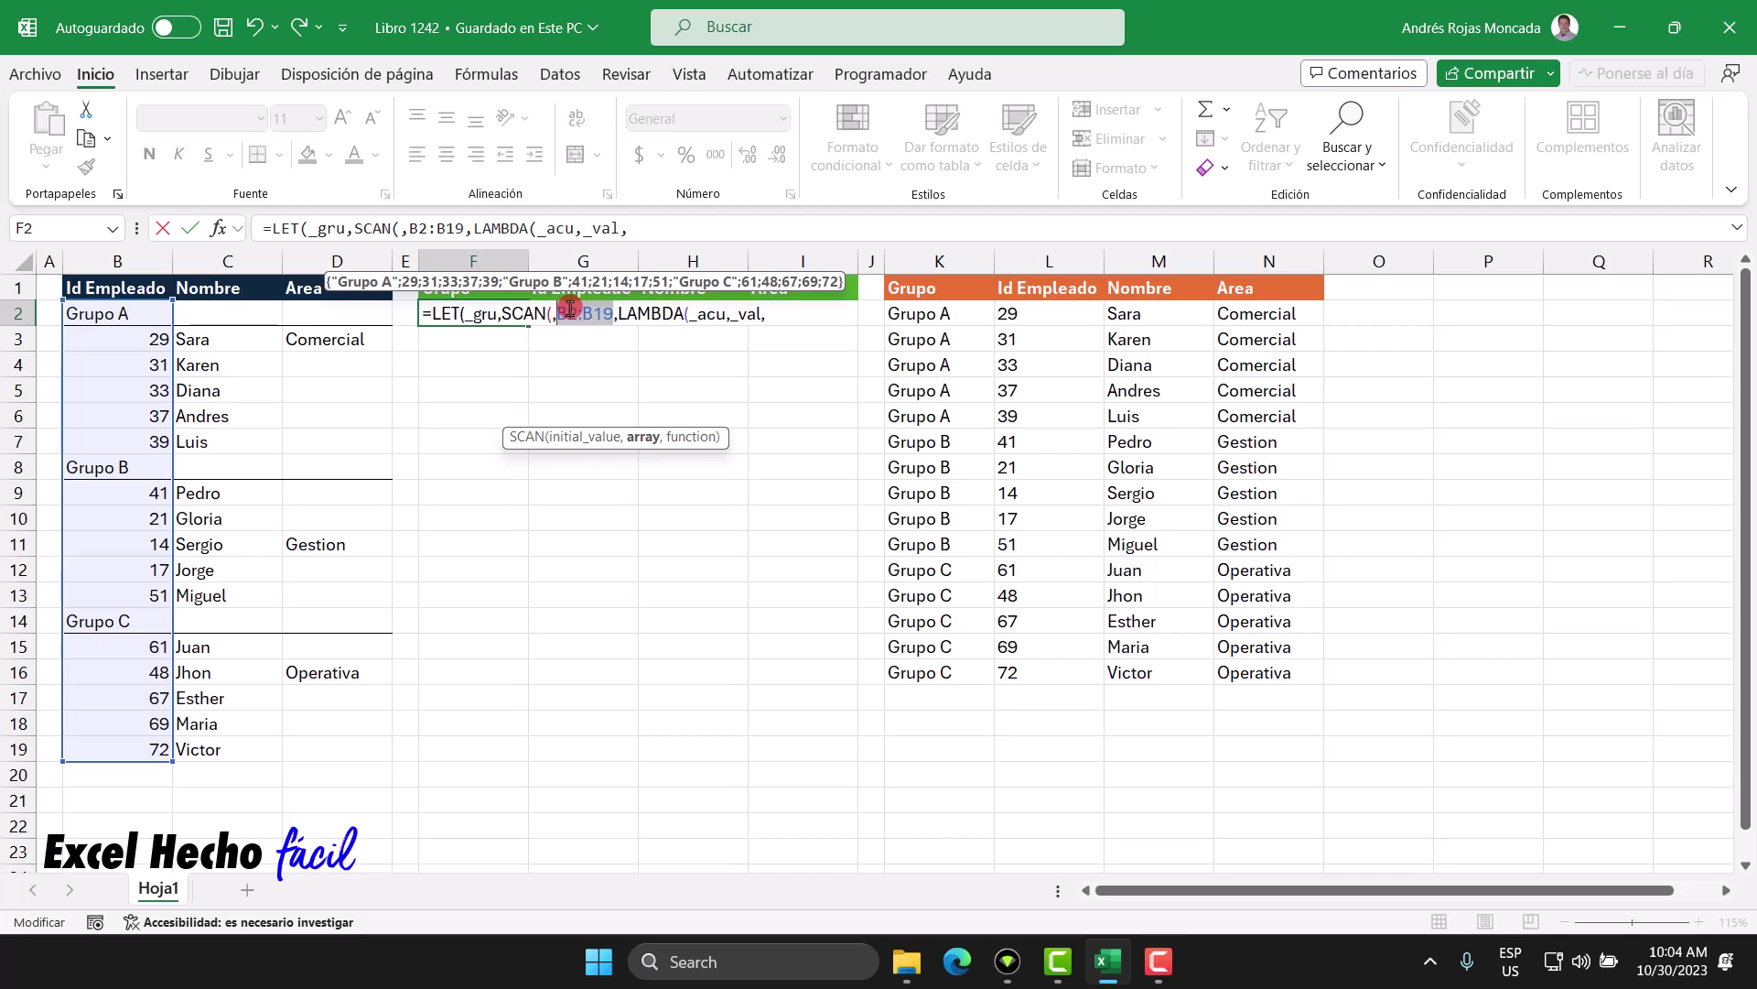
{"action": "left_click", "coordinate": [746, 313]}
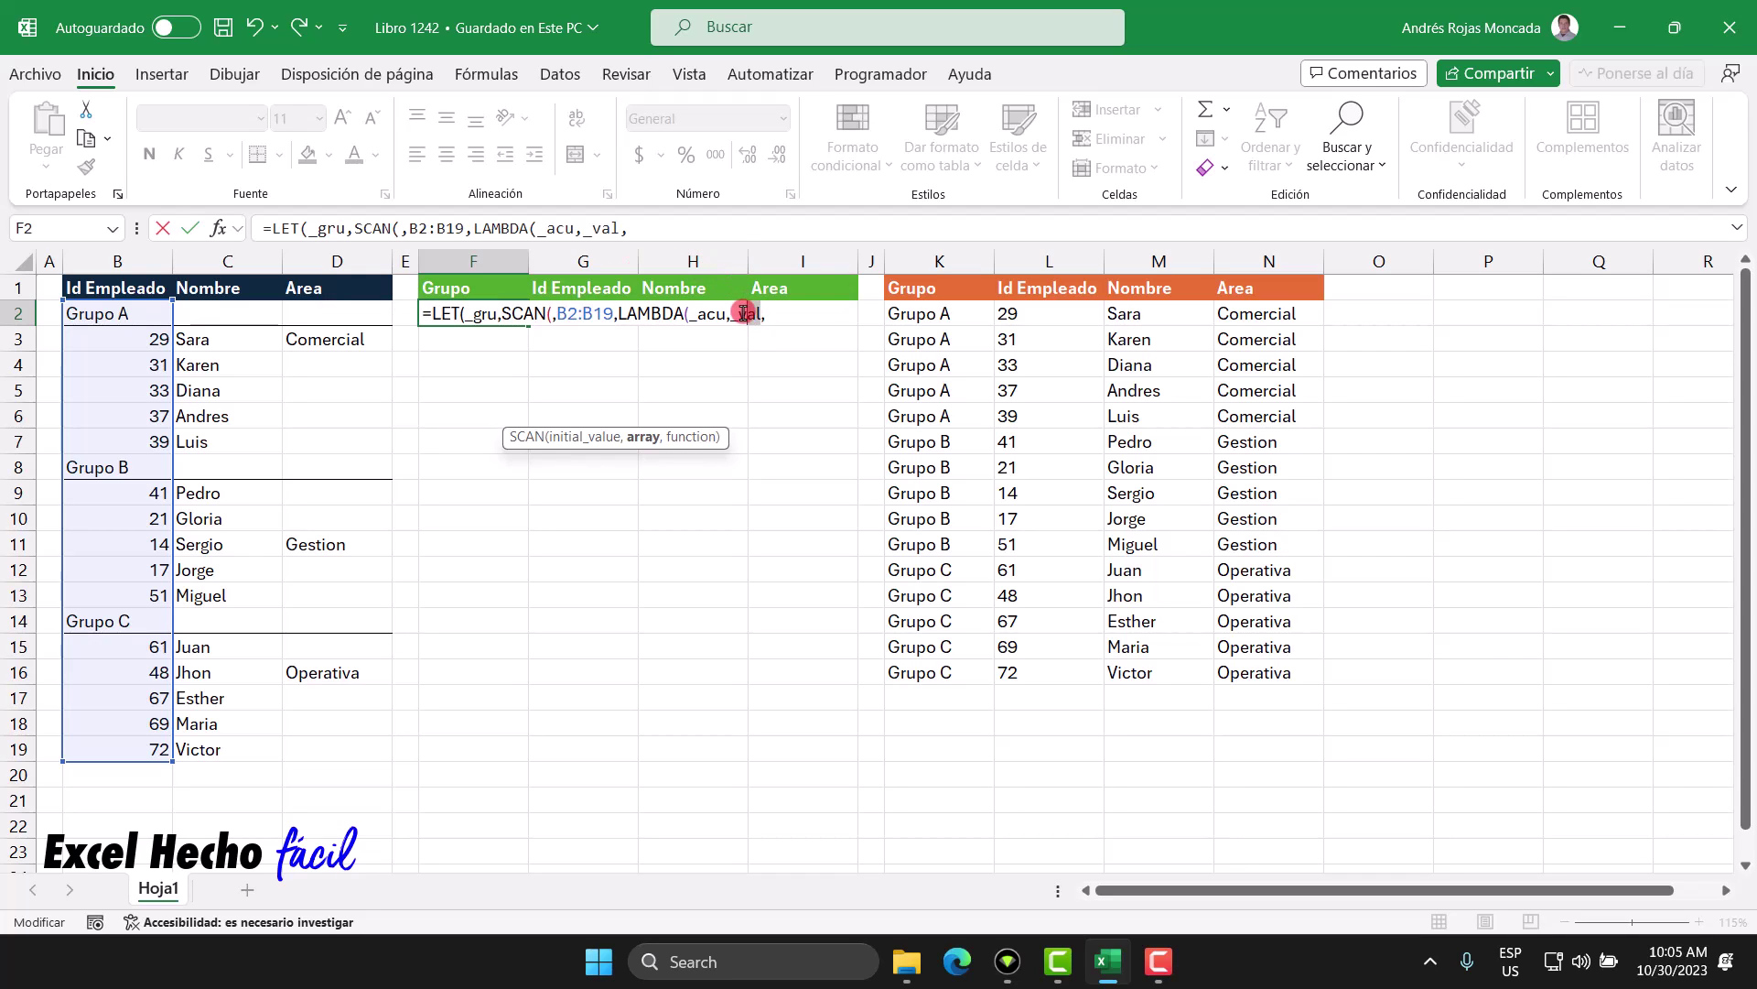
{"action": "left_click", "coordinate": [767, 314]}
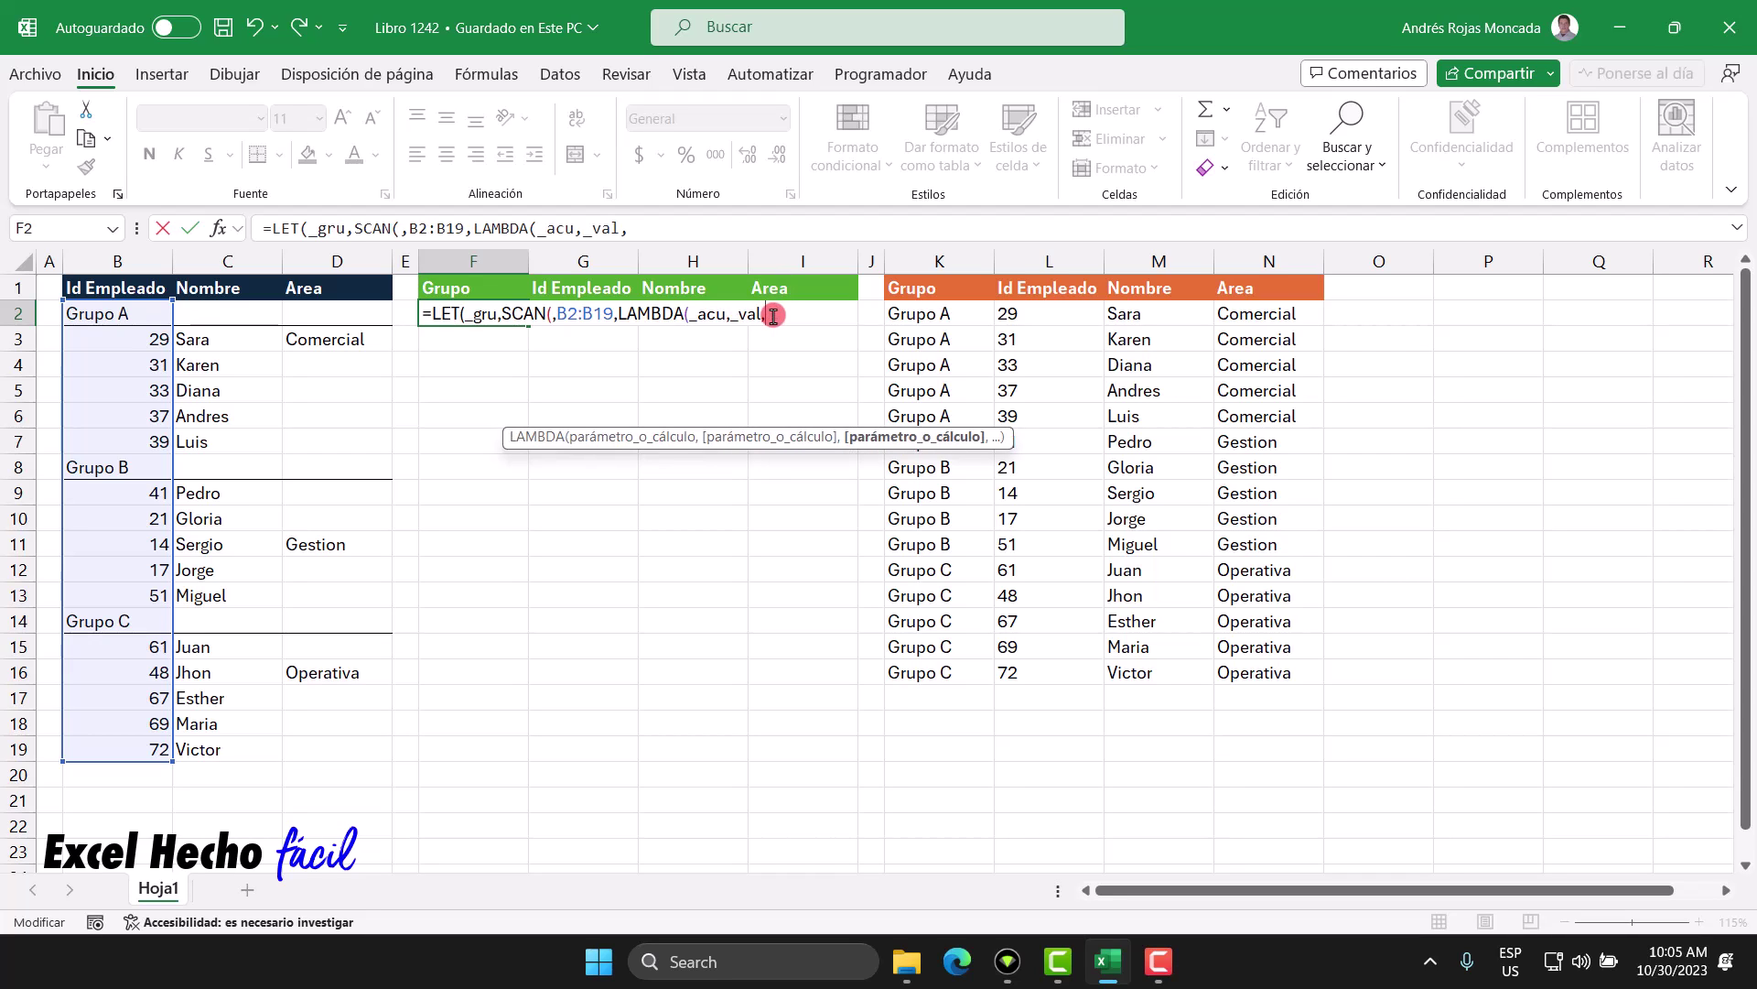
{"action": "left_click", "coordinate": [552, 316]}
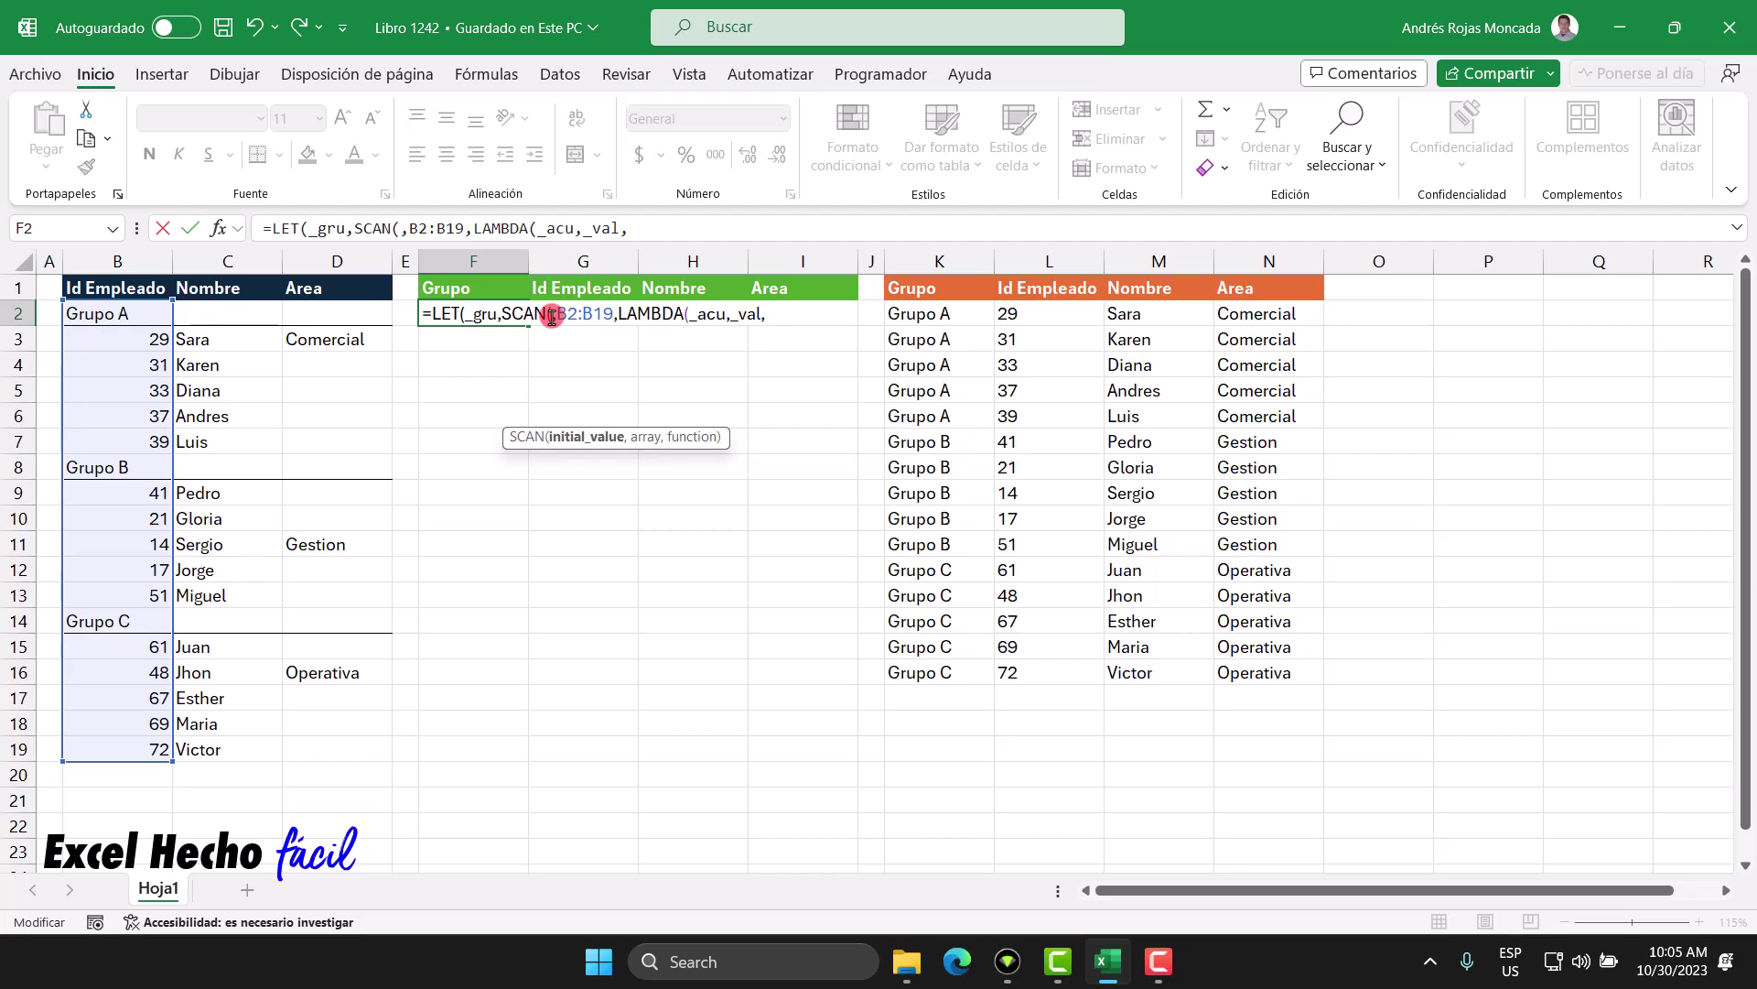
{"action": "left_click_drag", "start_coordinate": [554, 315], "coordinate": [613, 313]}
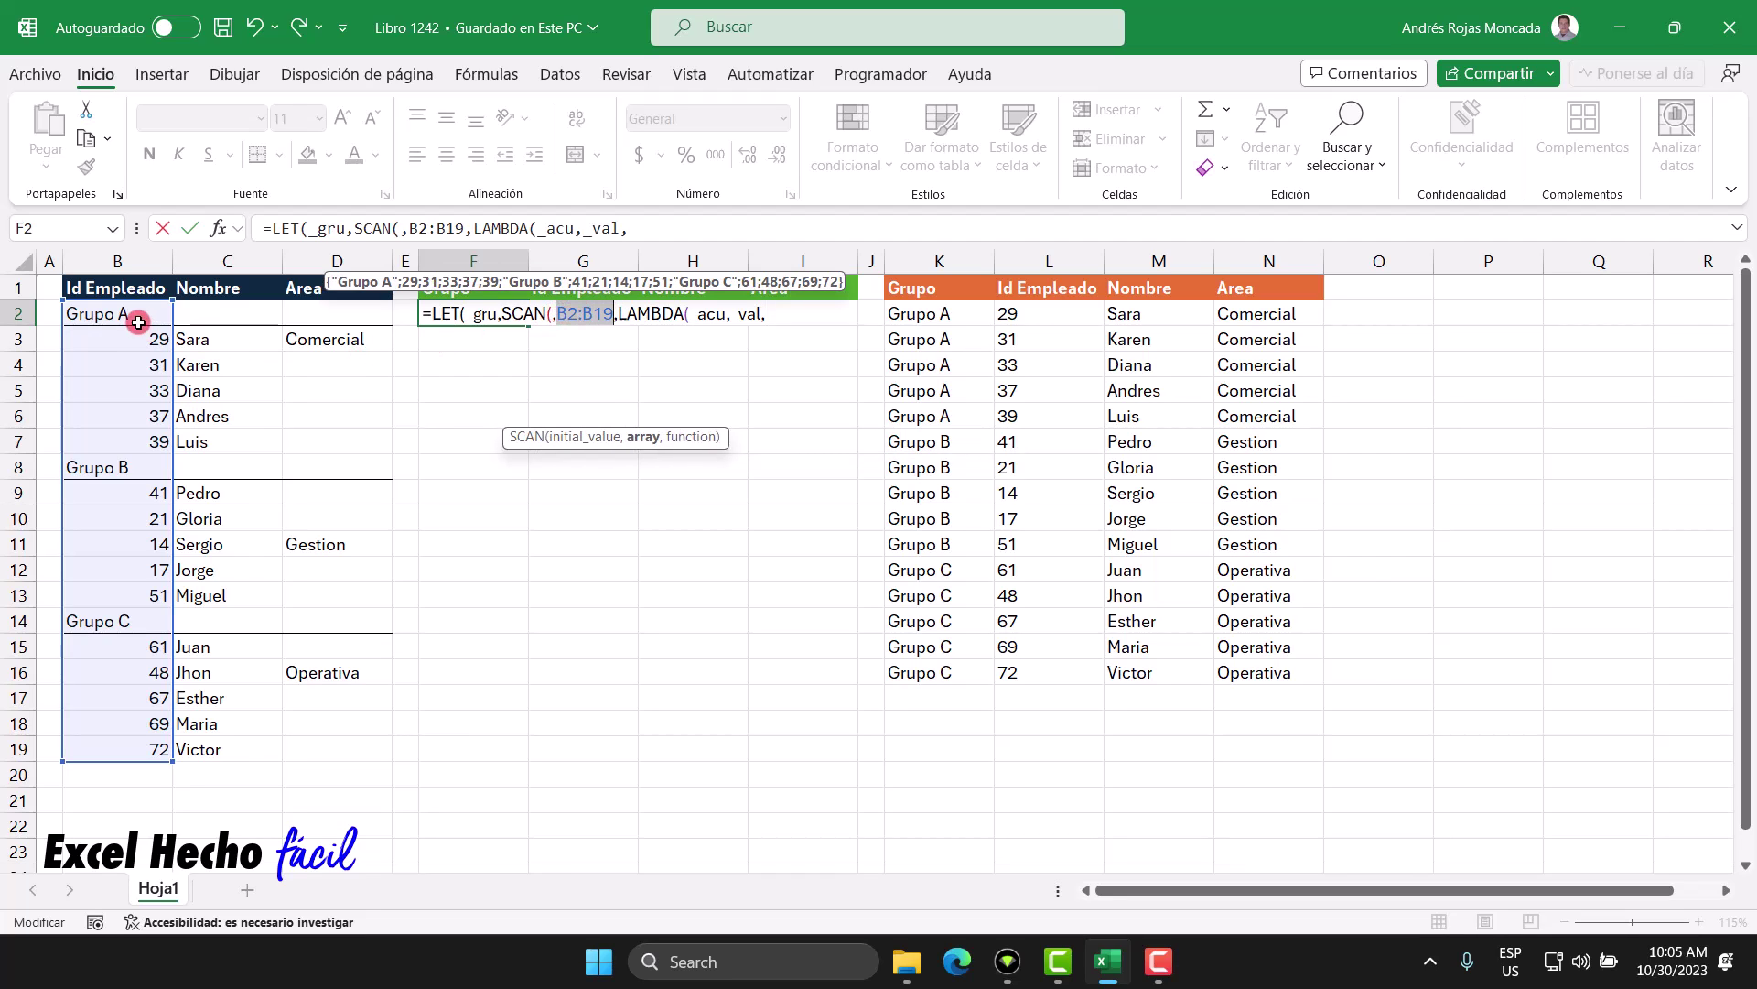
{"action": "left_click", "coordinate": [718, 314]}
{"action": "left_click_drag", "start_coordinate": [718, 314], "coordinate": [687, 314]}
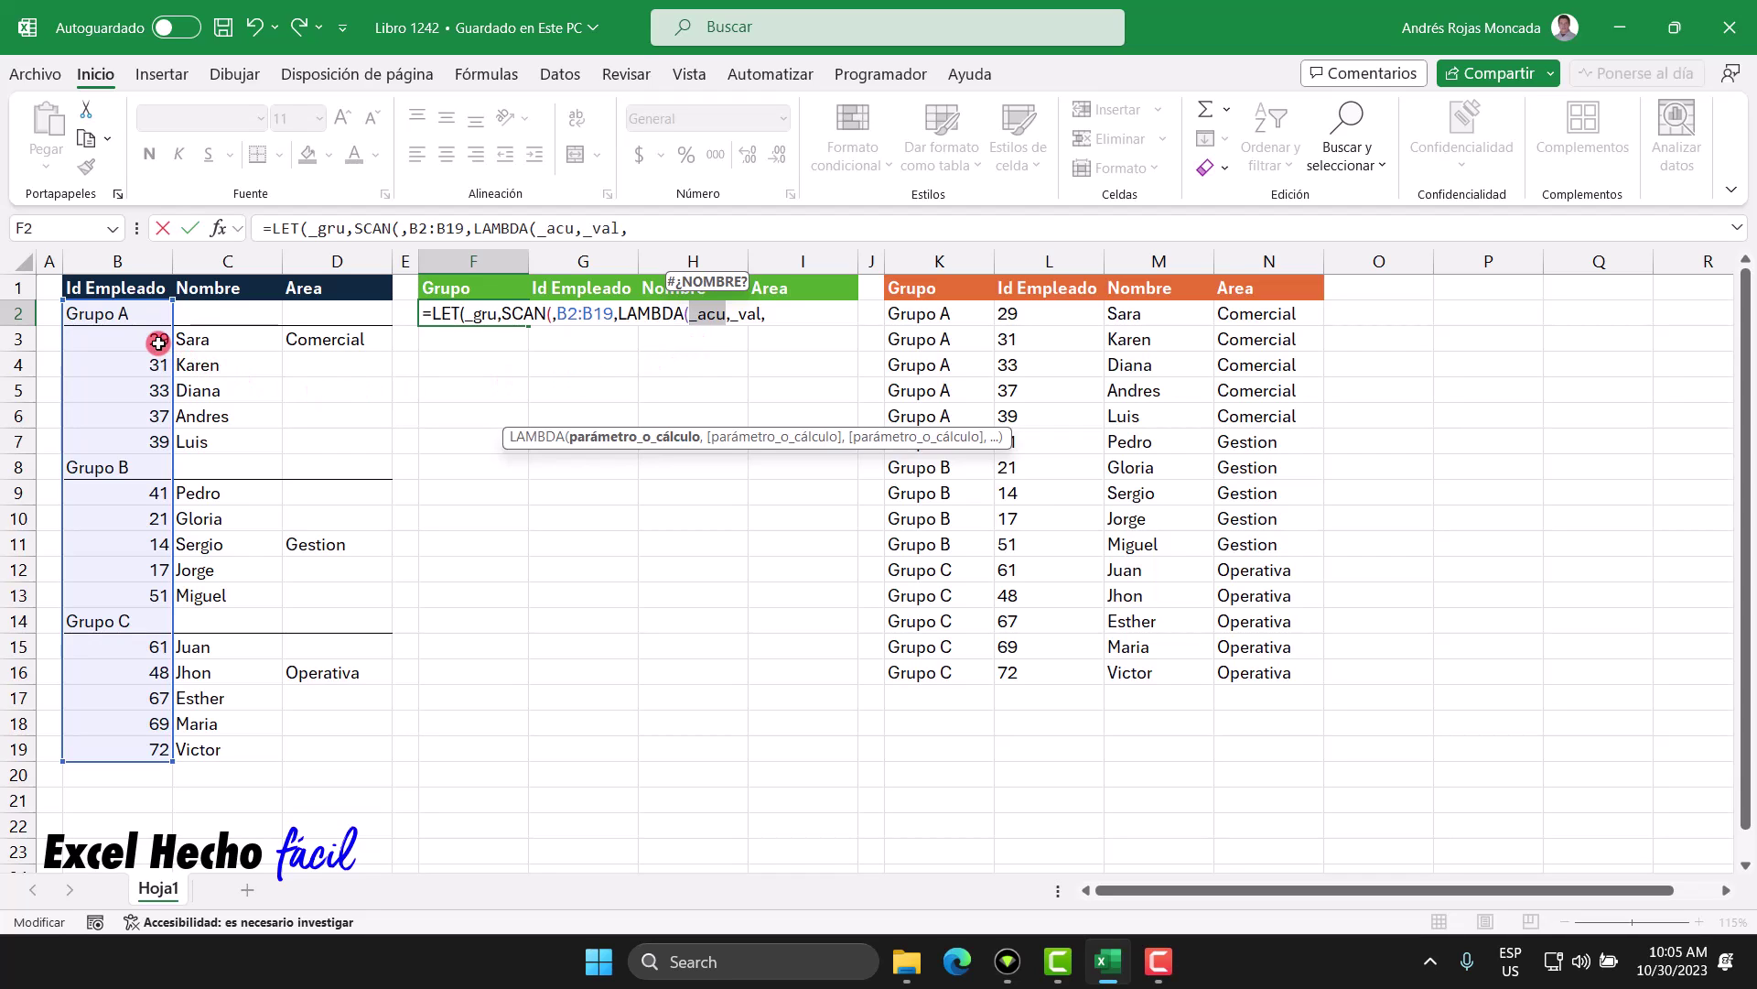
{"action": "left_click_drag", "start_coordinate": [556, 314], "coordinate": [594, 309]}
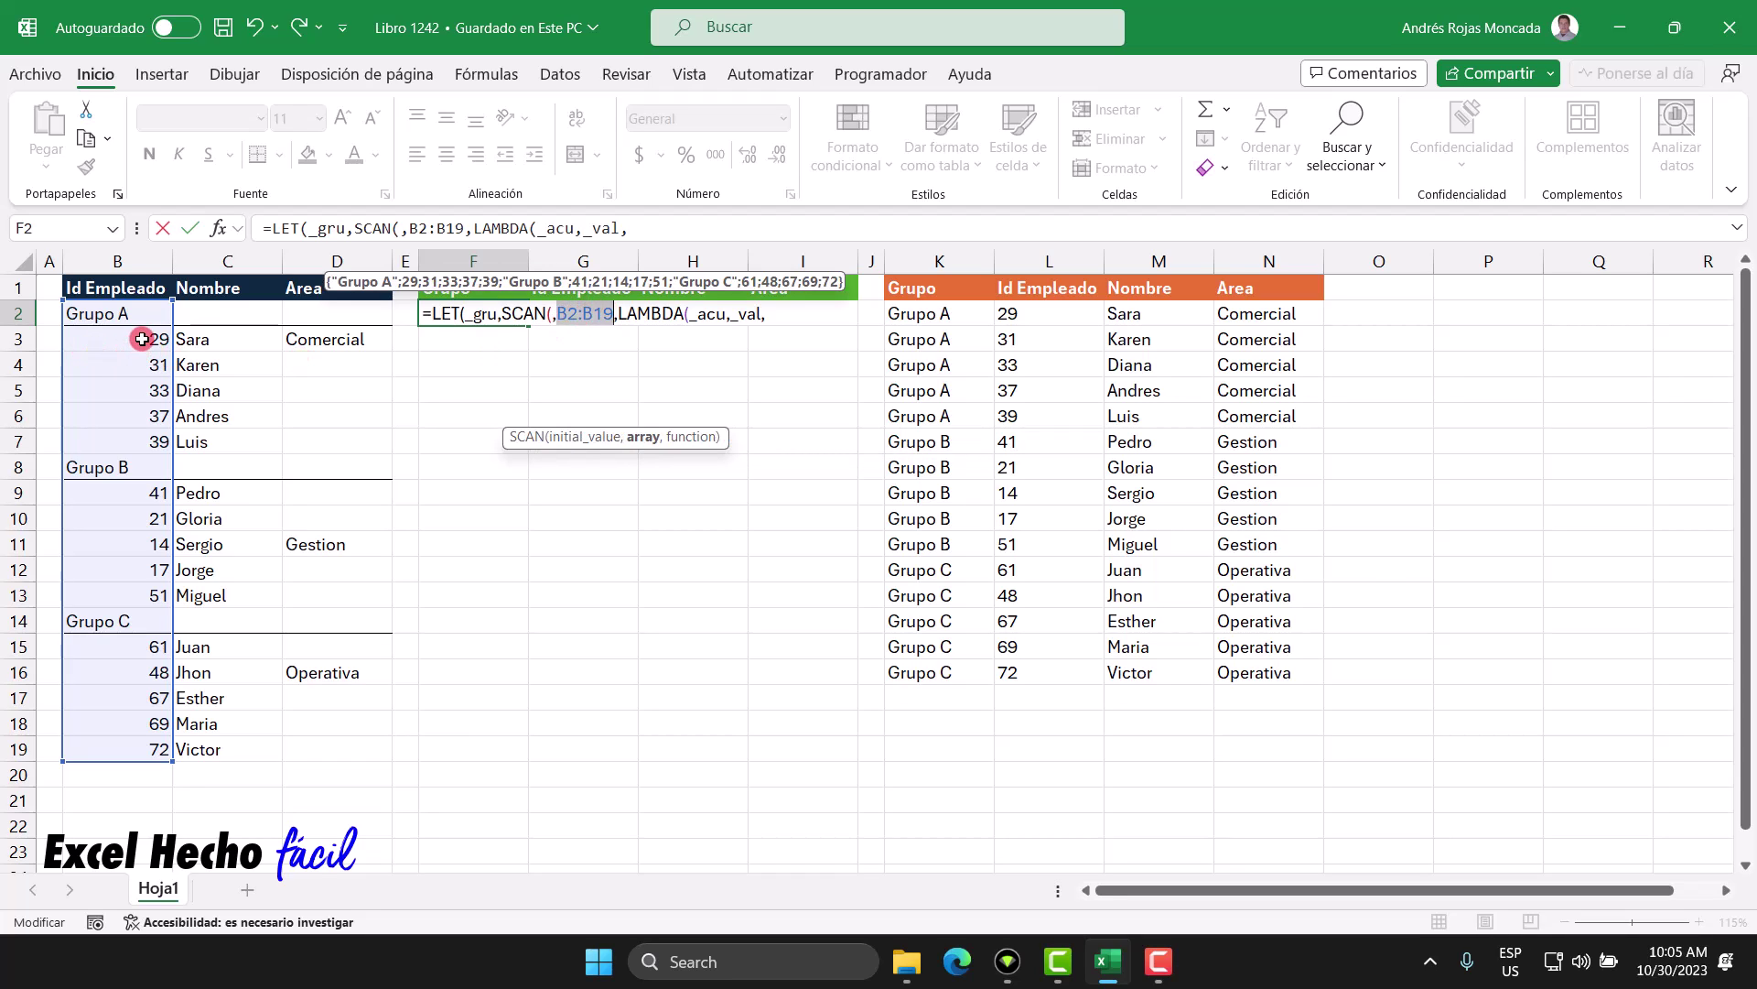
{"action": "left_click", "coordinate": [750, 312]}
{"action": "left_click_drag", "start_coordinate": [730, 314], "coordinate": [769, 315]}
{"action": "left_click", "coordinate": [769, 315]}
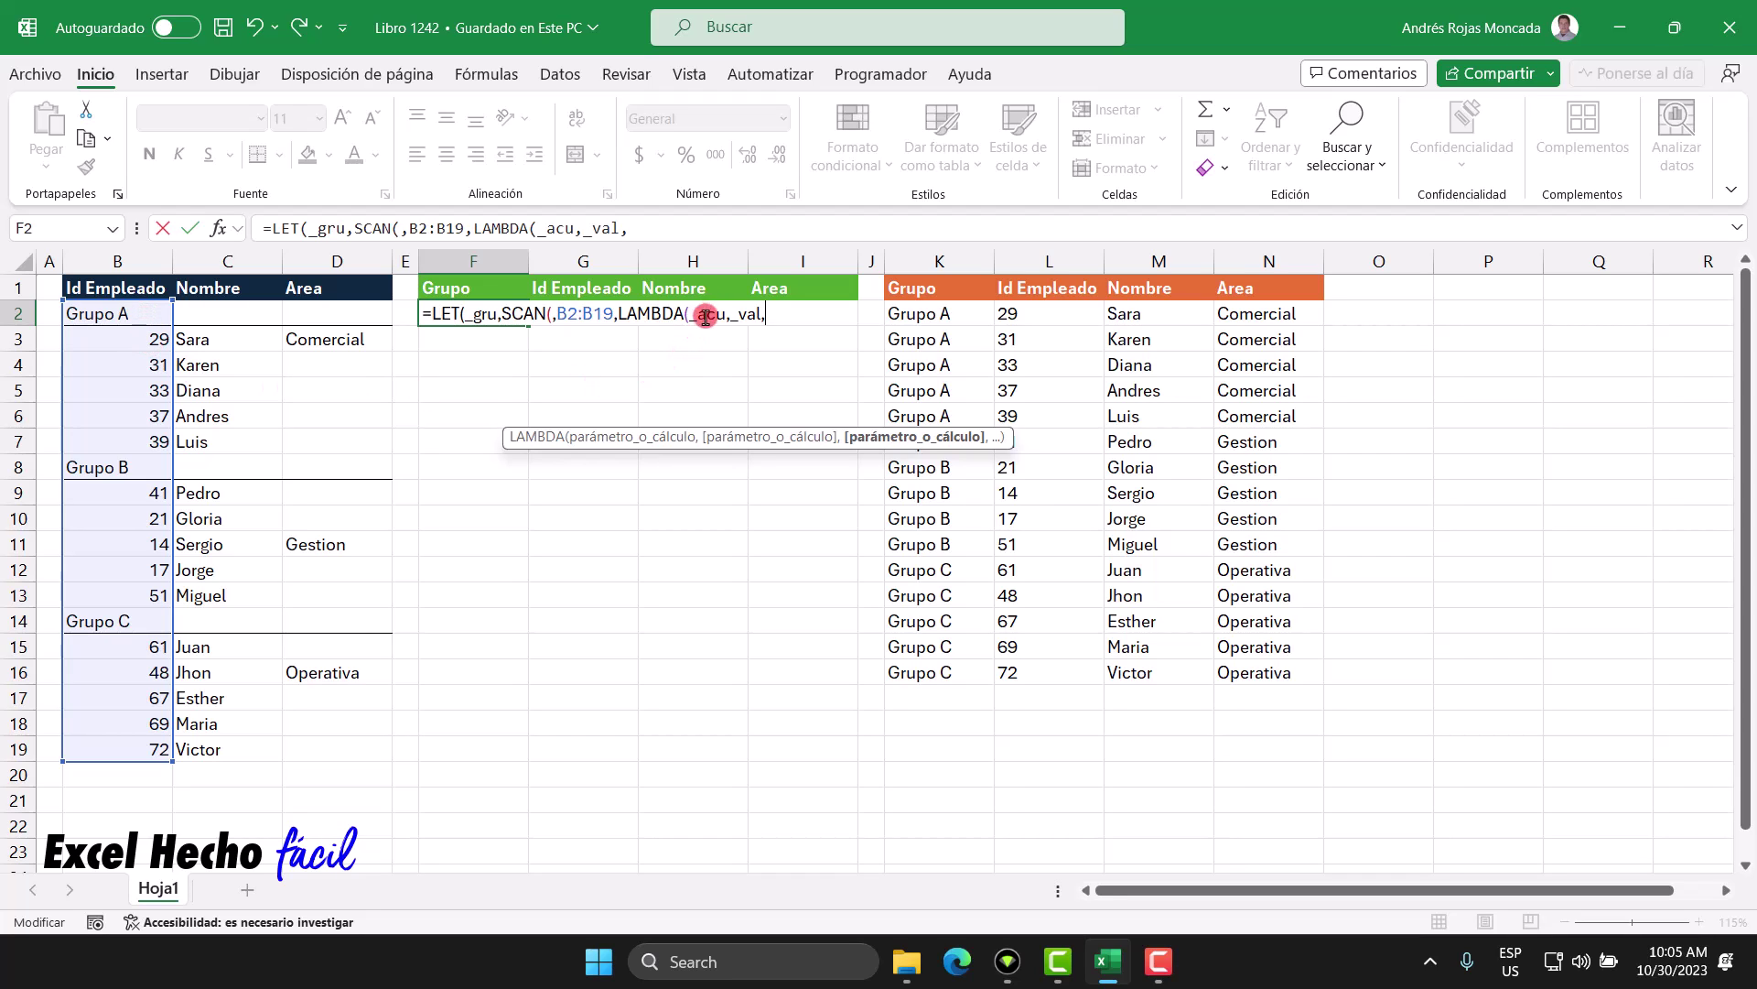
{"action": "left_click", "coordinate": [550, 315]}
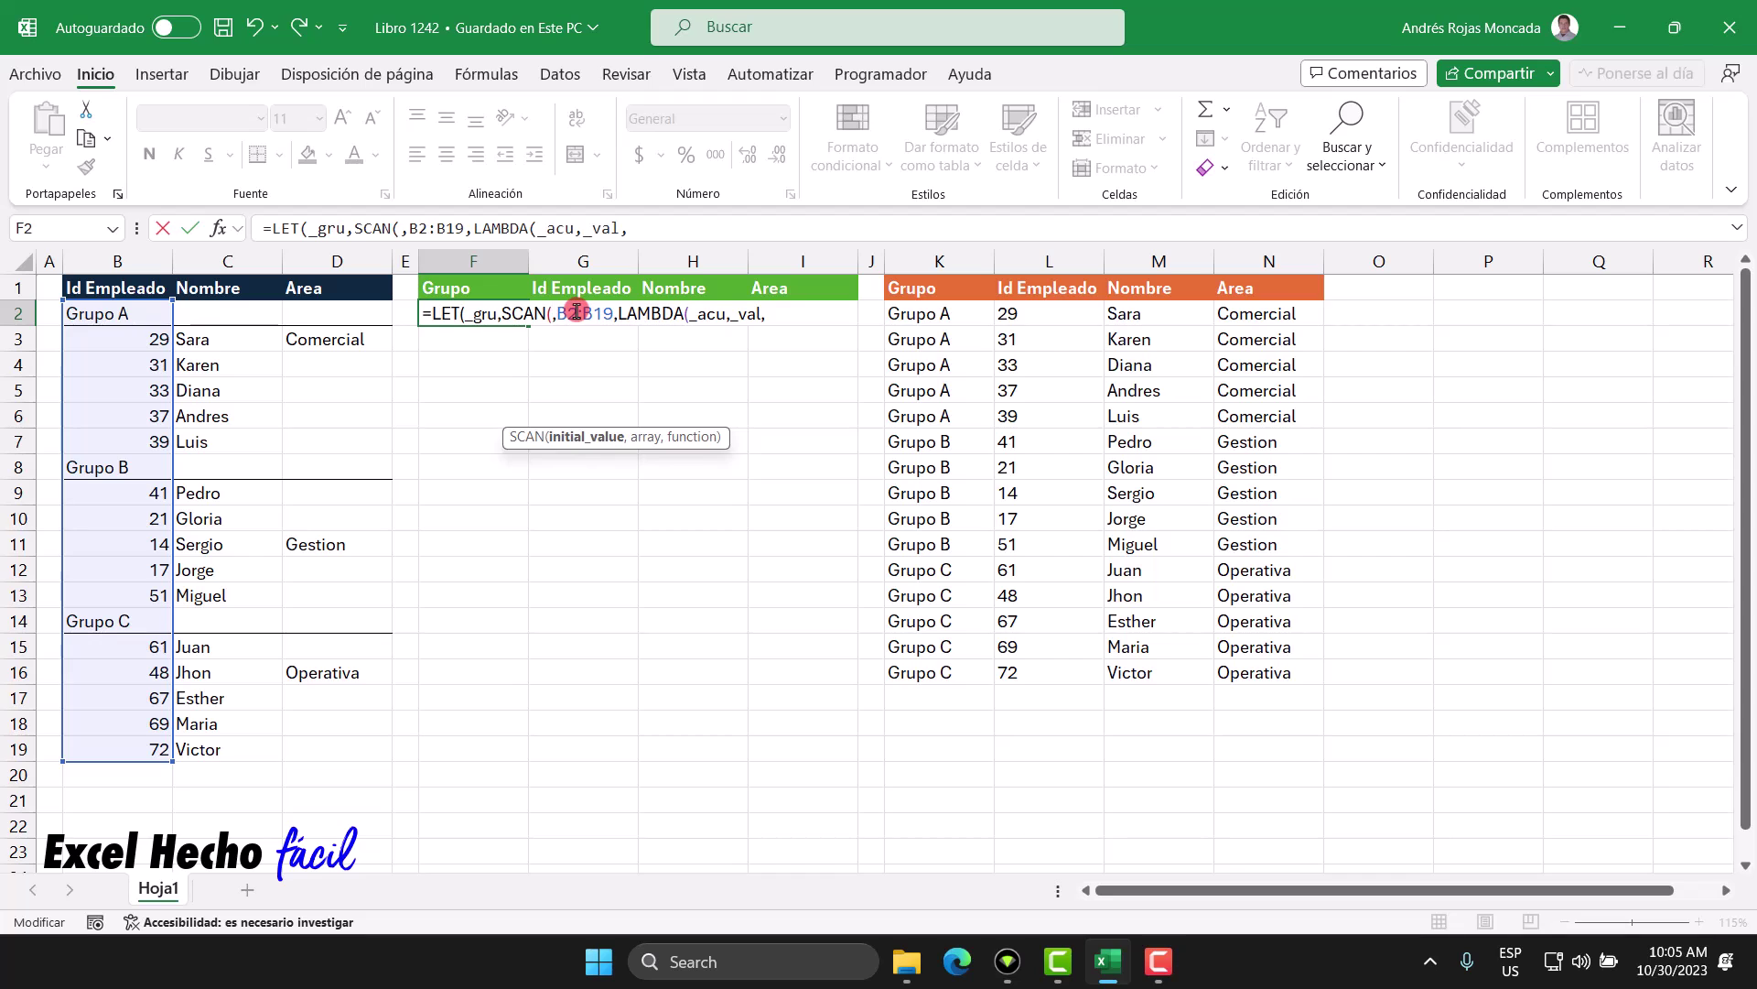
{"action": "left_click", "coordinate": [765, 313]}
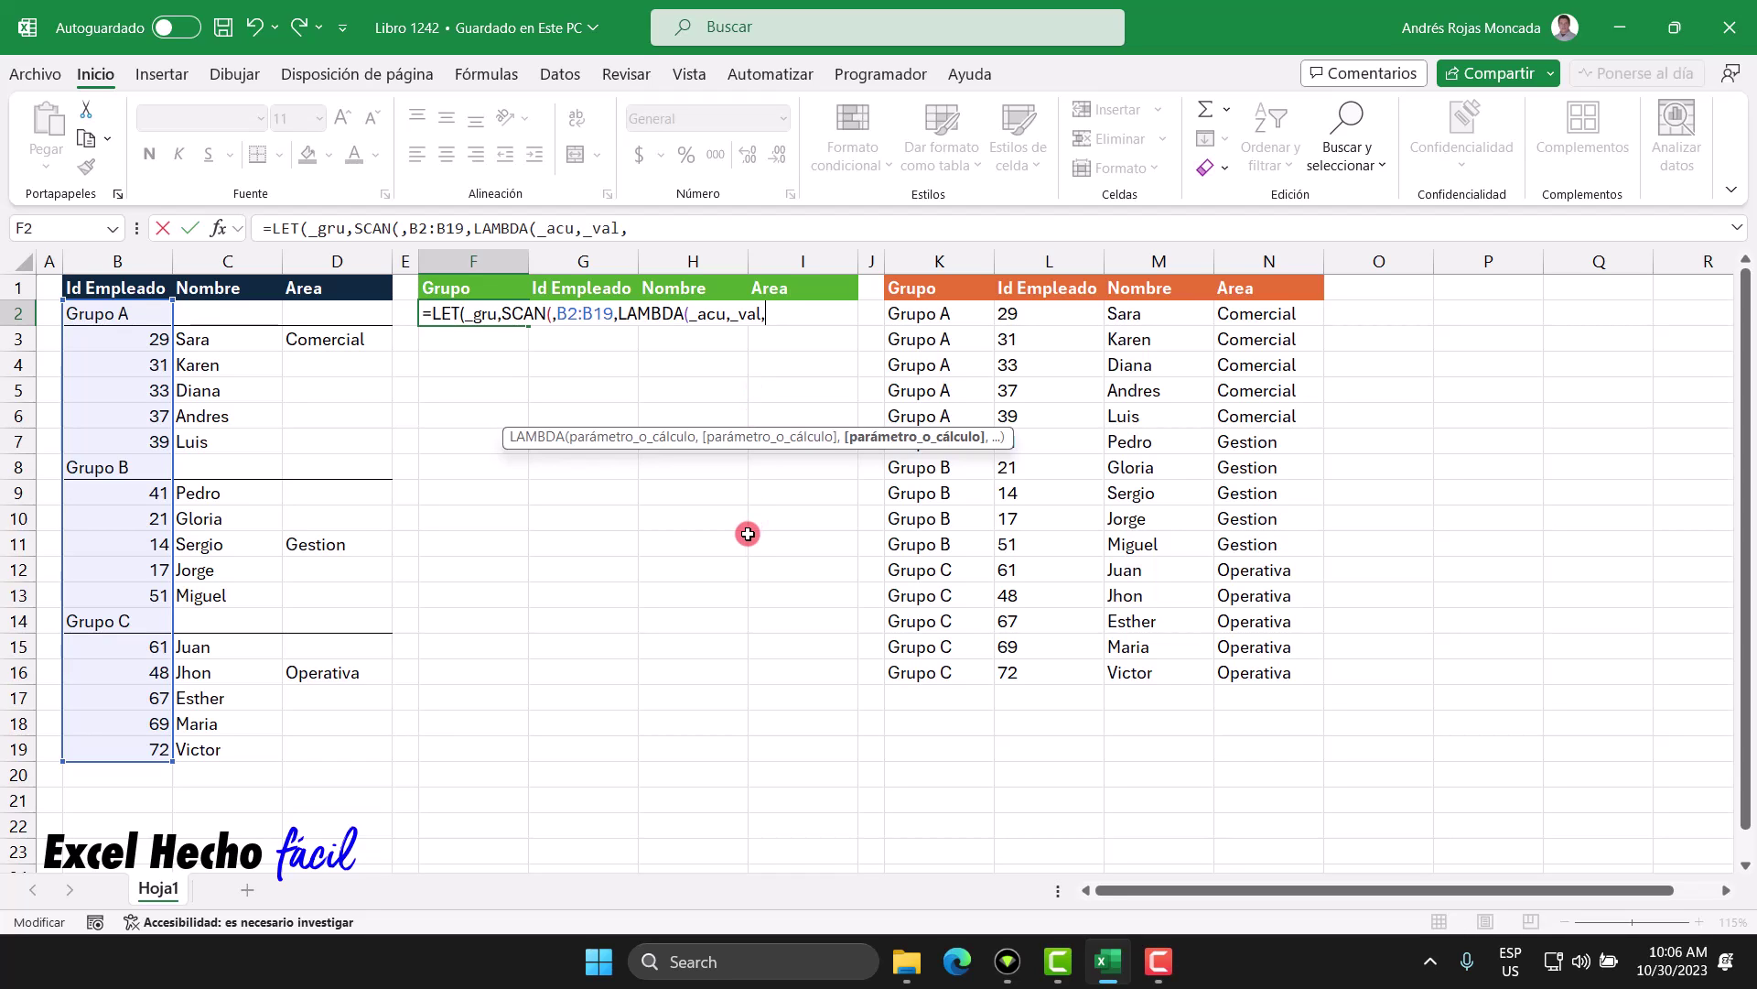
- Begin the LAMBDA's calculation with an SI function that uses N(_val) as its logical test
{"action": "type", "text": "SI("}
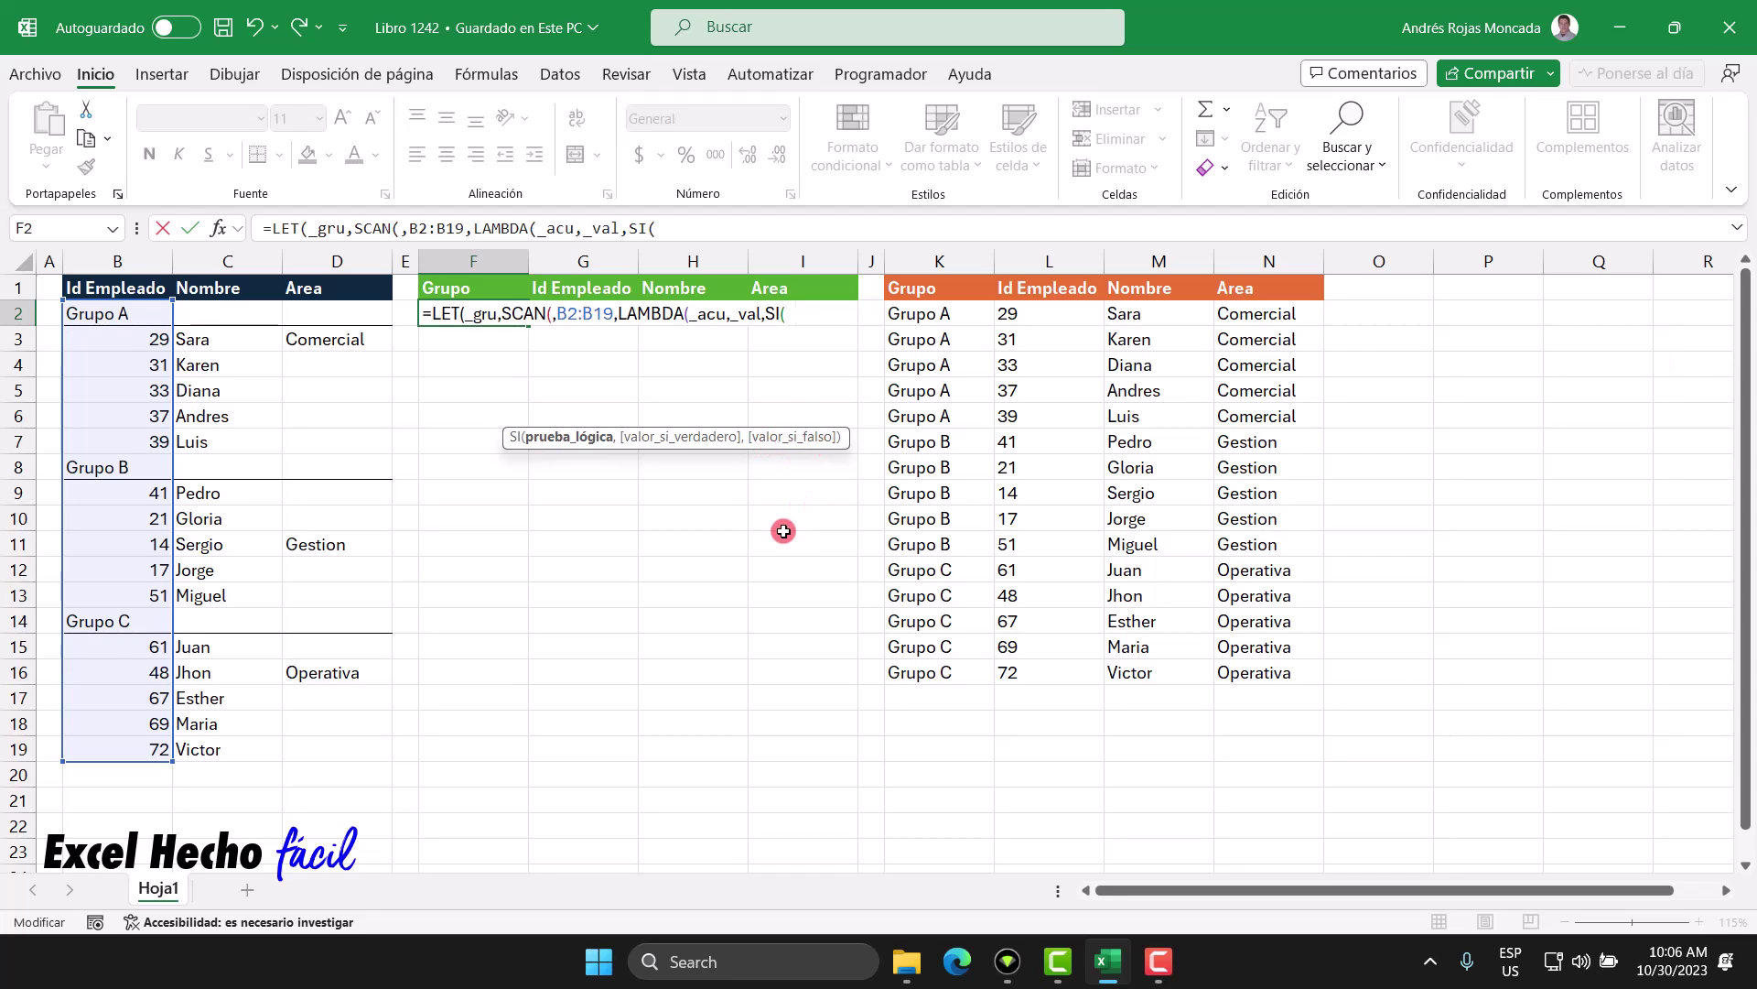
{"action": "type", "text": "n"}
{"action": "key", "text": "Tab"}
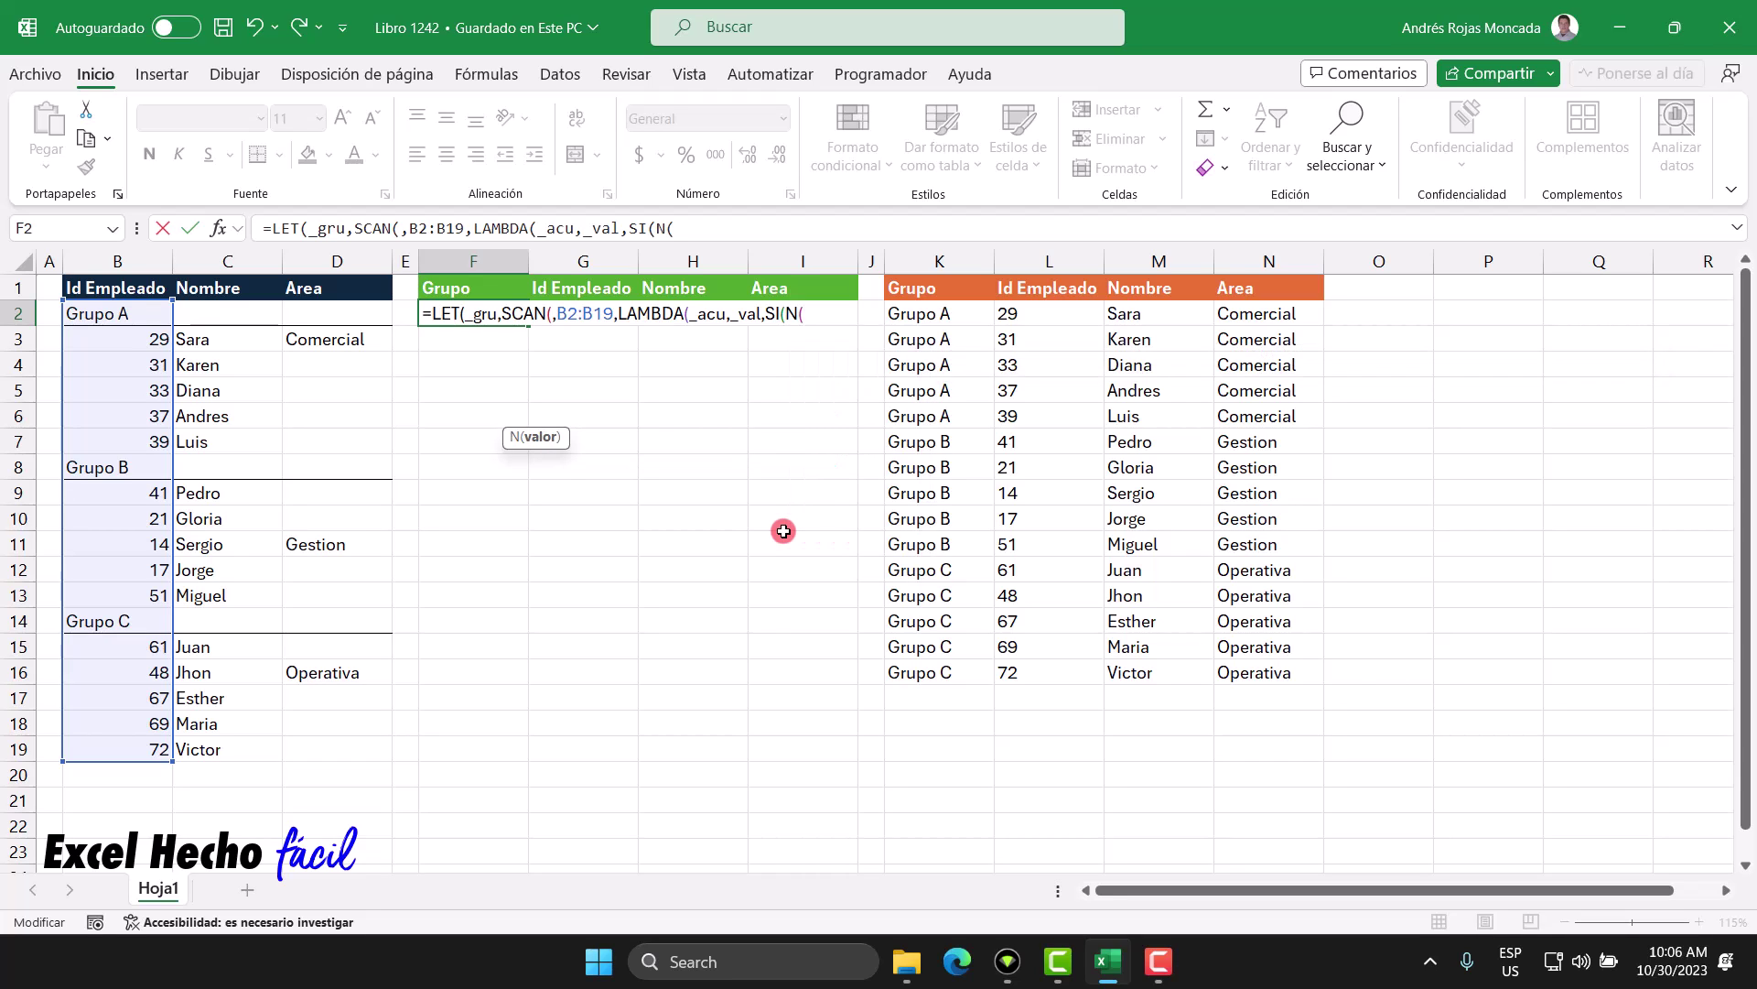
{"action": "key", "text": "BackSpace"}
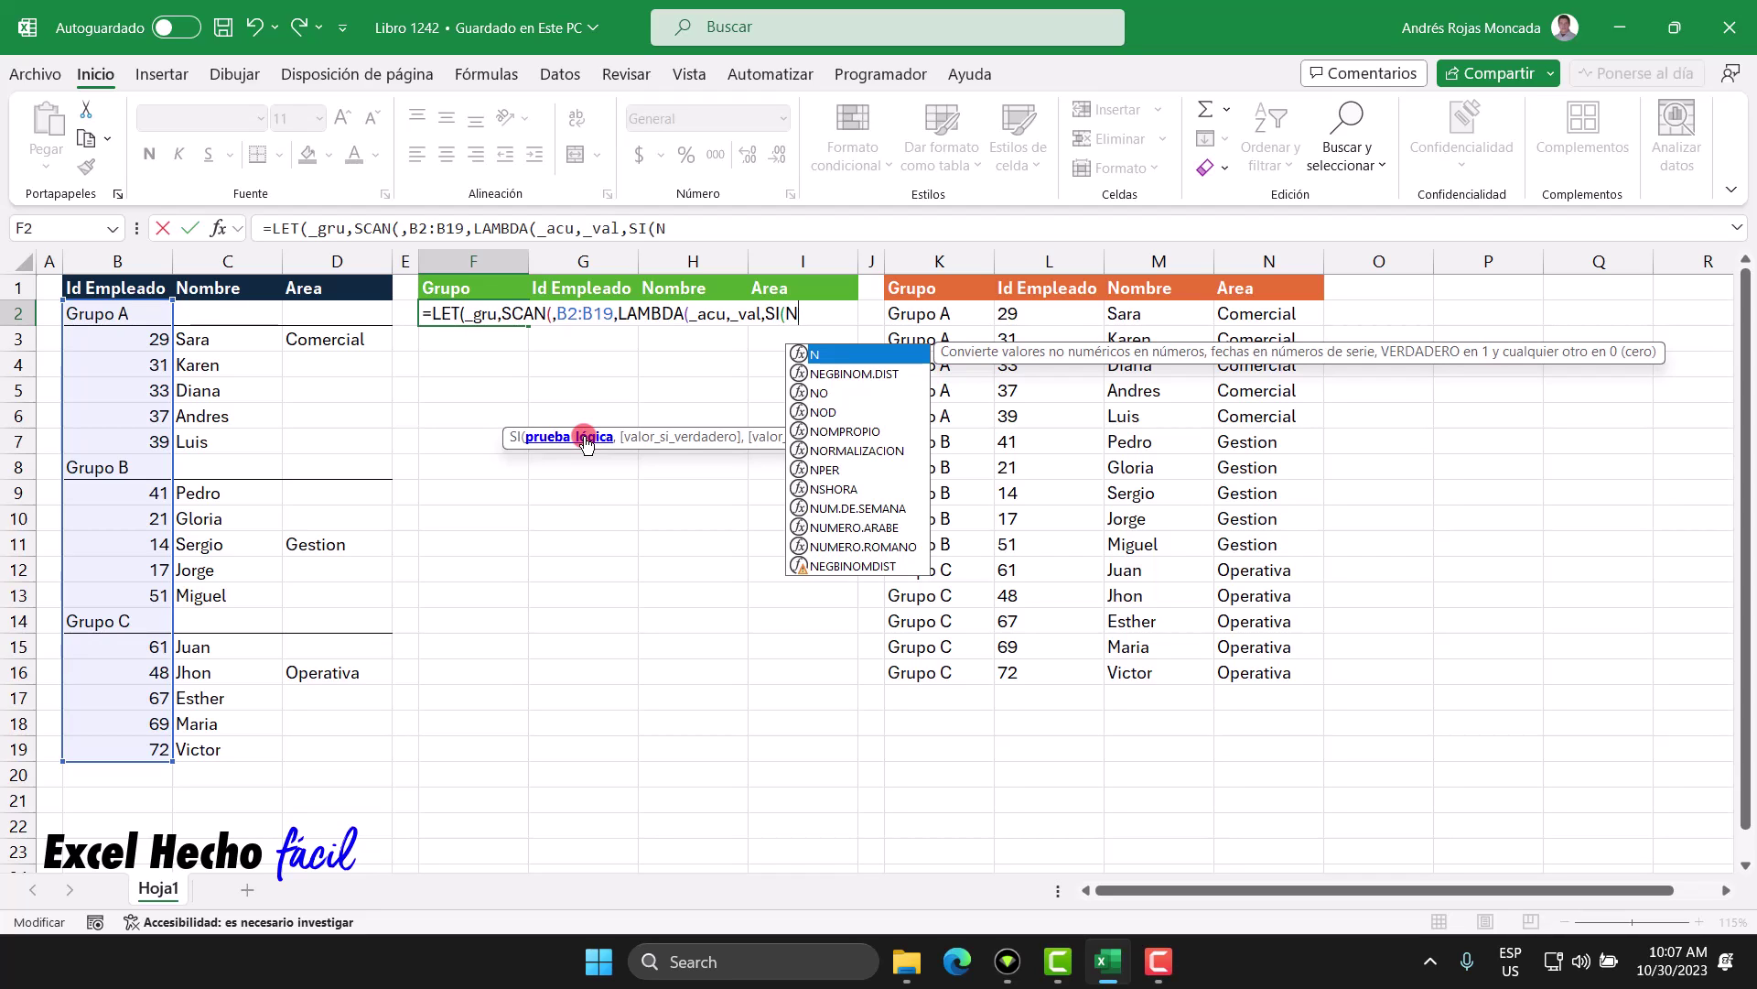
{"action": "type", "text": "("}
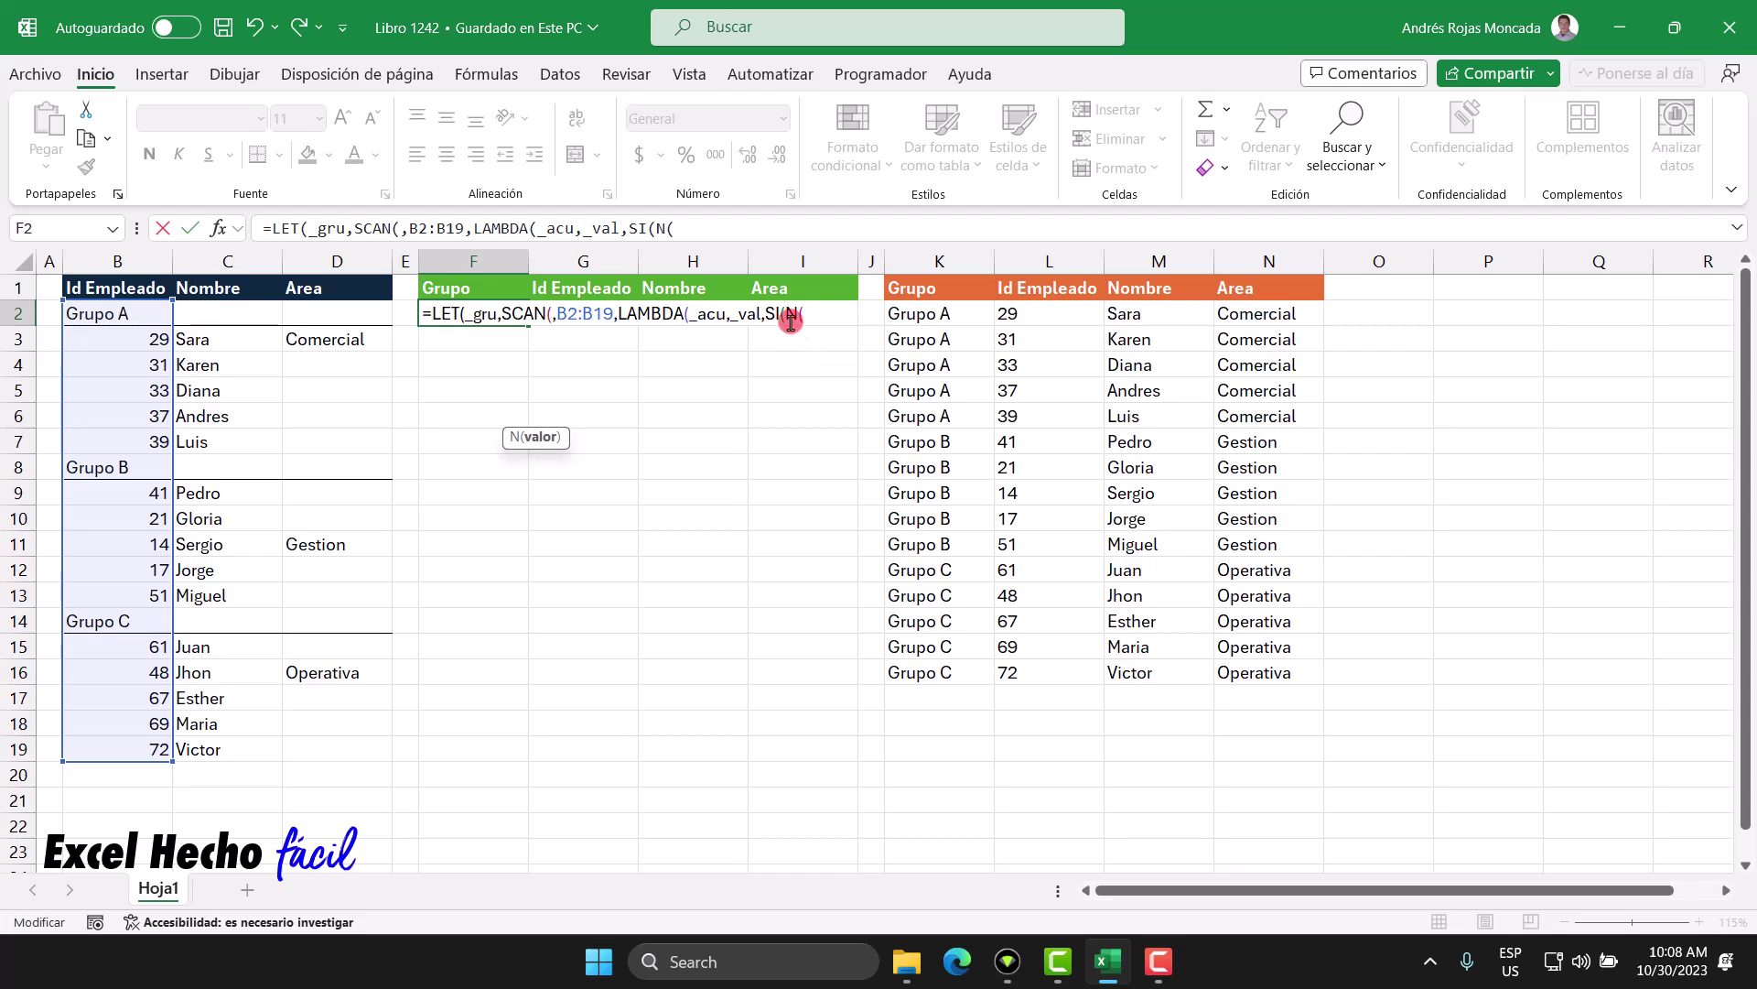
{"action": "left_click_drag", "start_coordinate": [759, 312], "coordinate": [730, 298]}
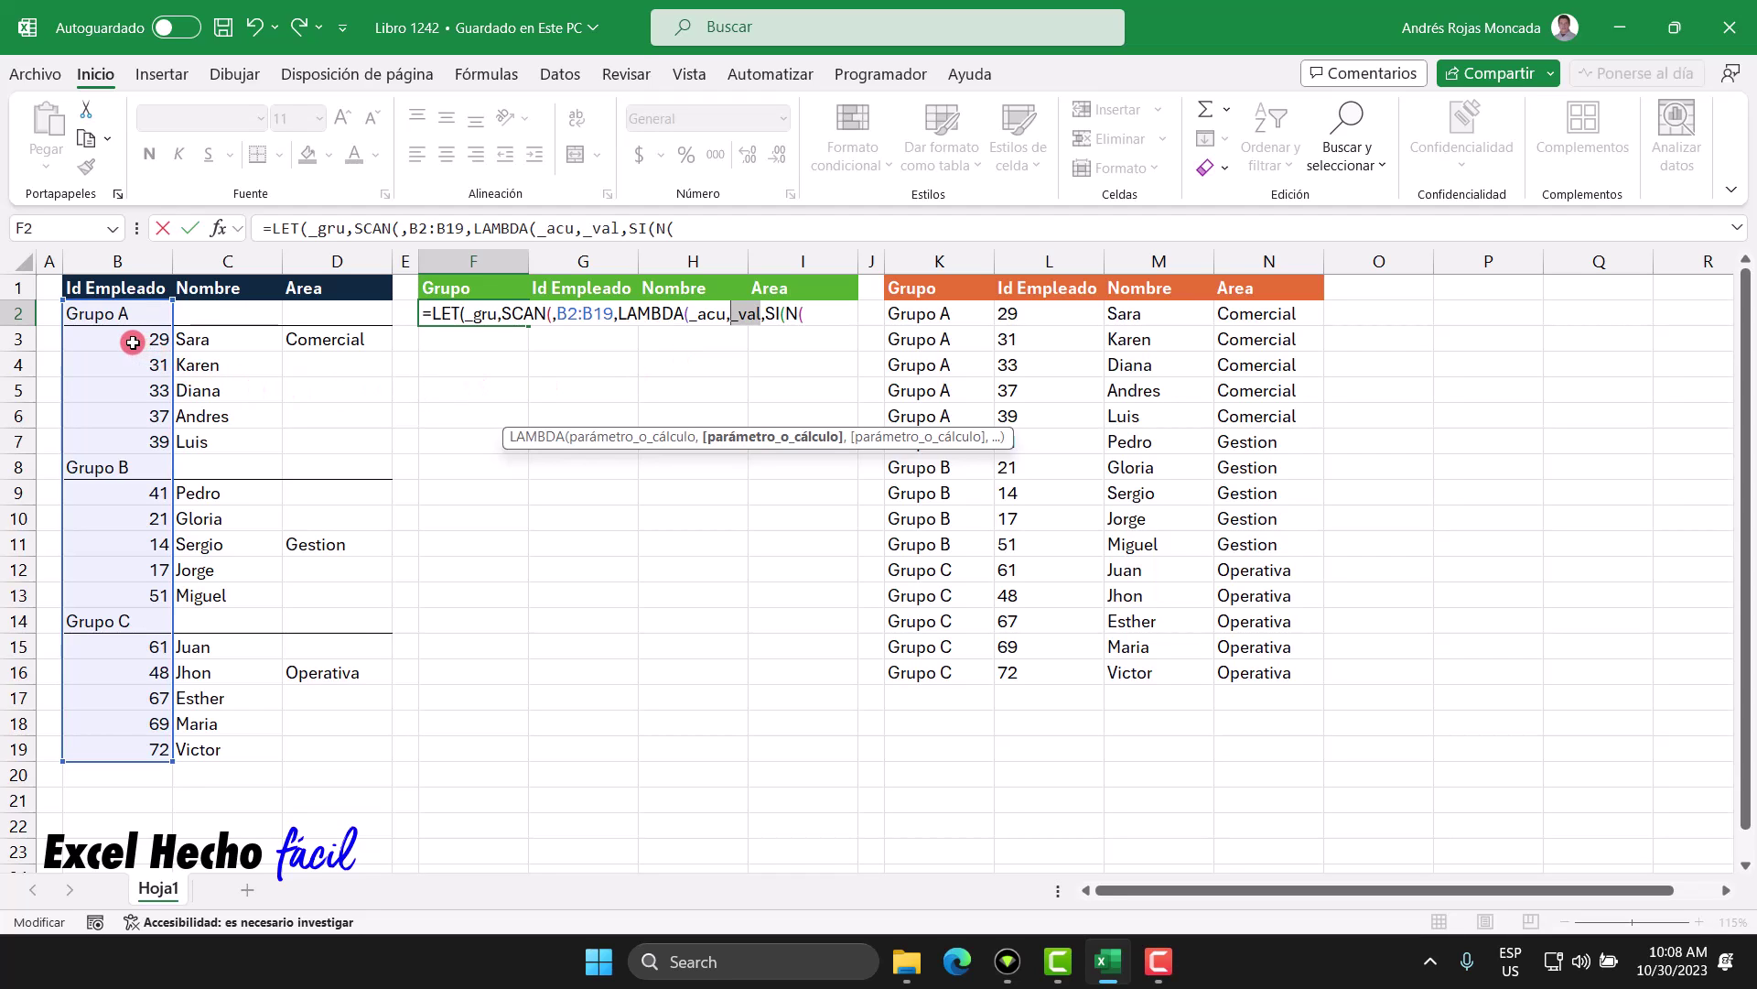
{"action": "left_click", "coordinate": [805, 314]}
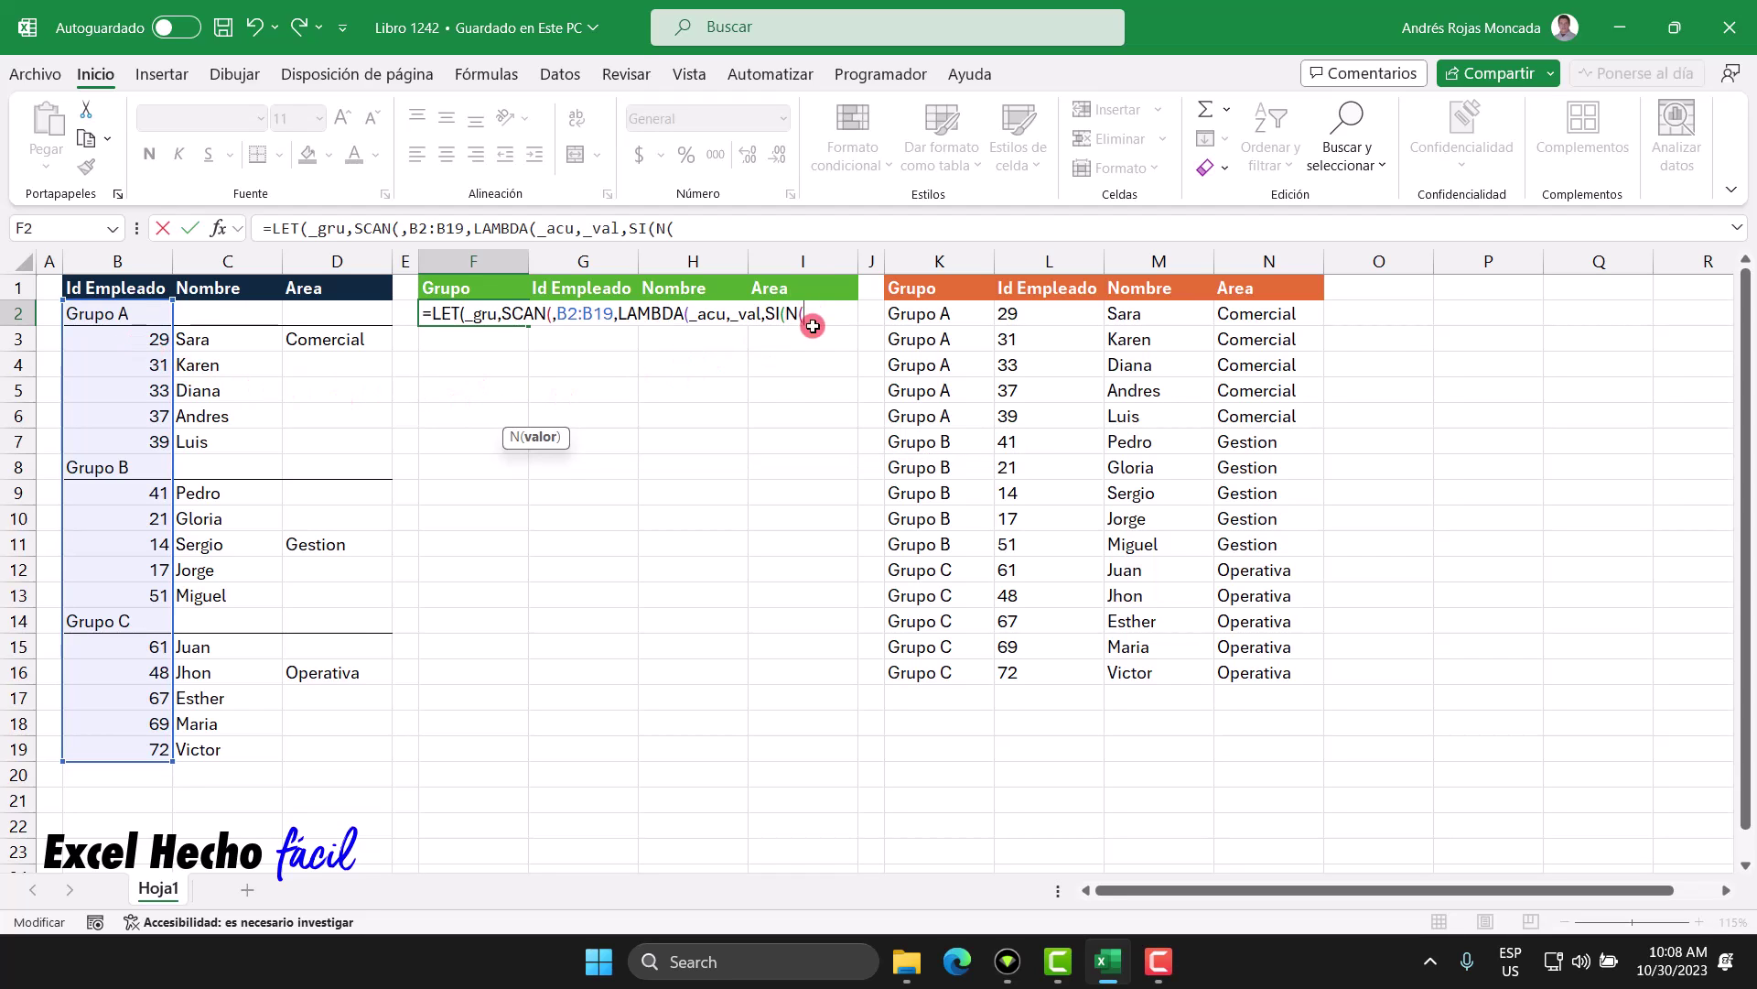
{"action": "type", "text": "_"}
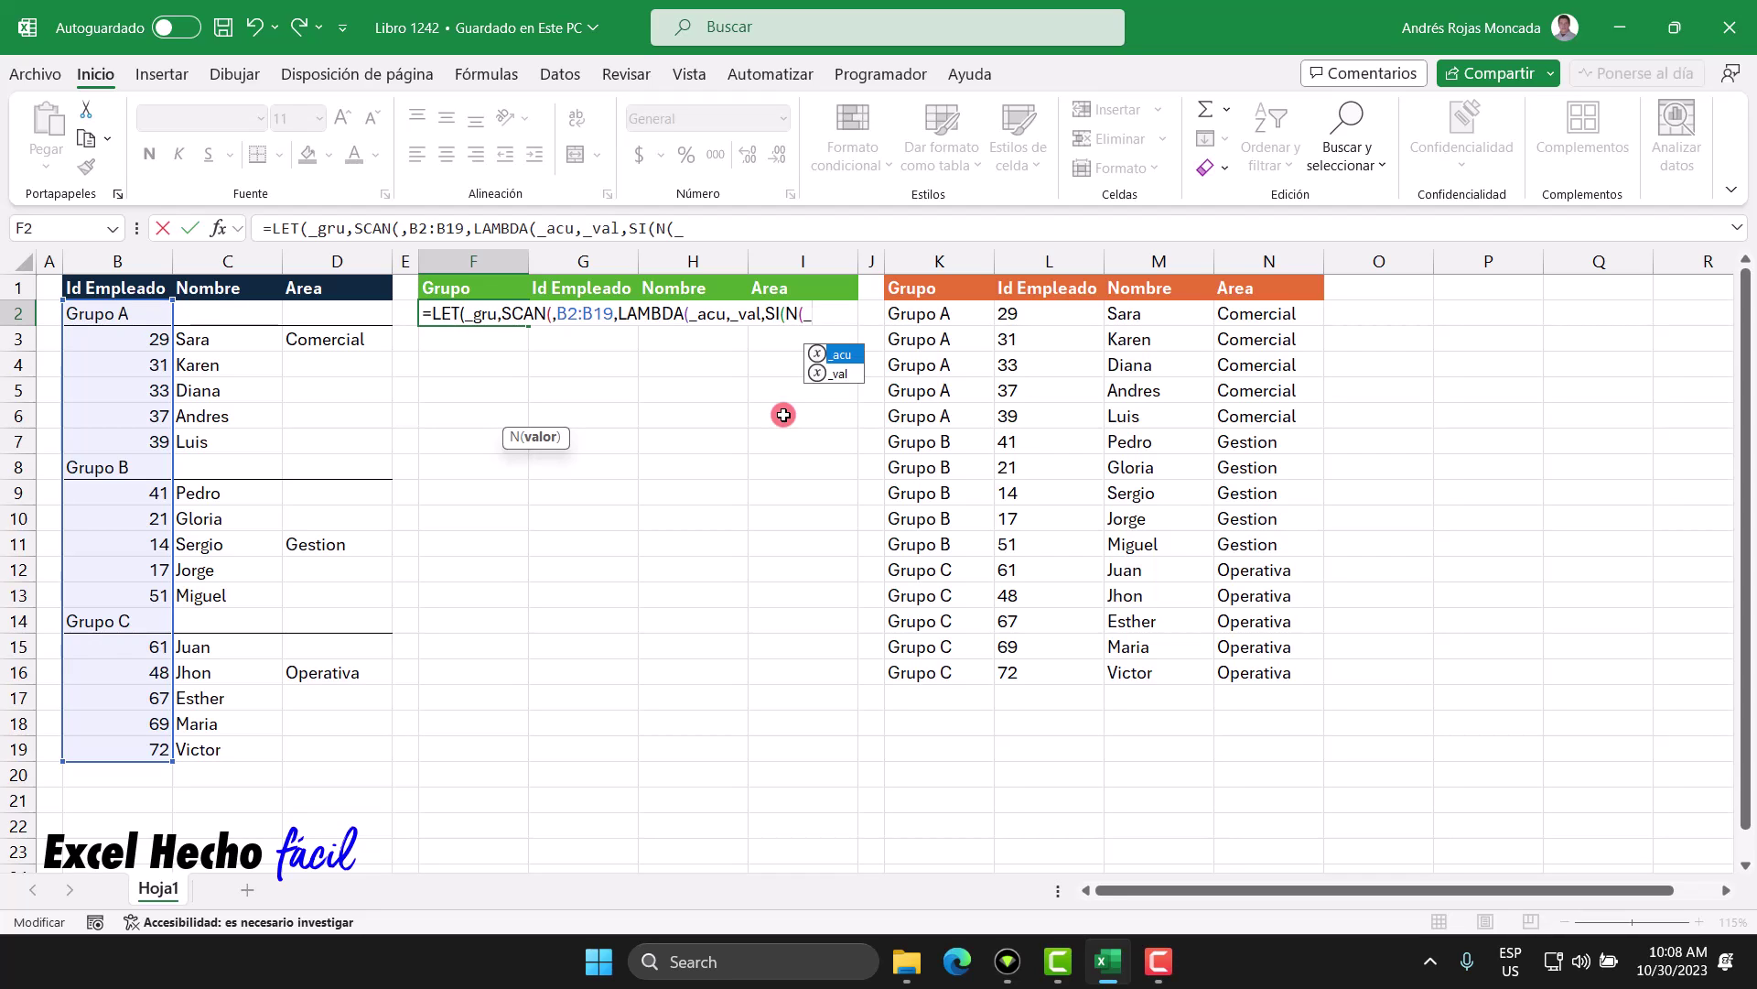
{"action": "key", "text": "Down"}
{"action": "key", "text": "Tab"}
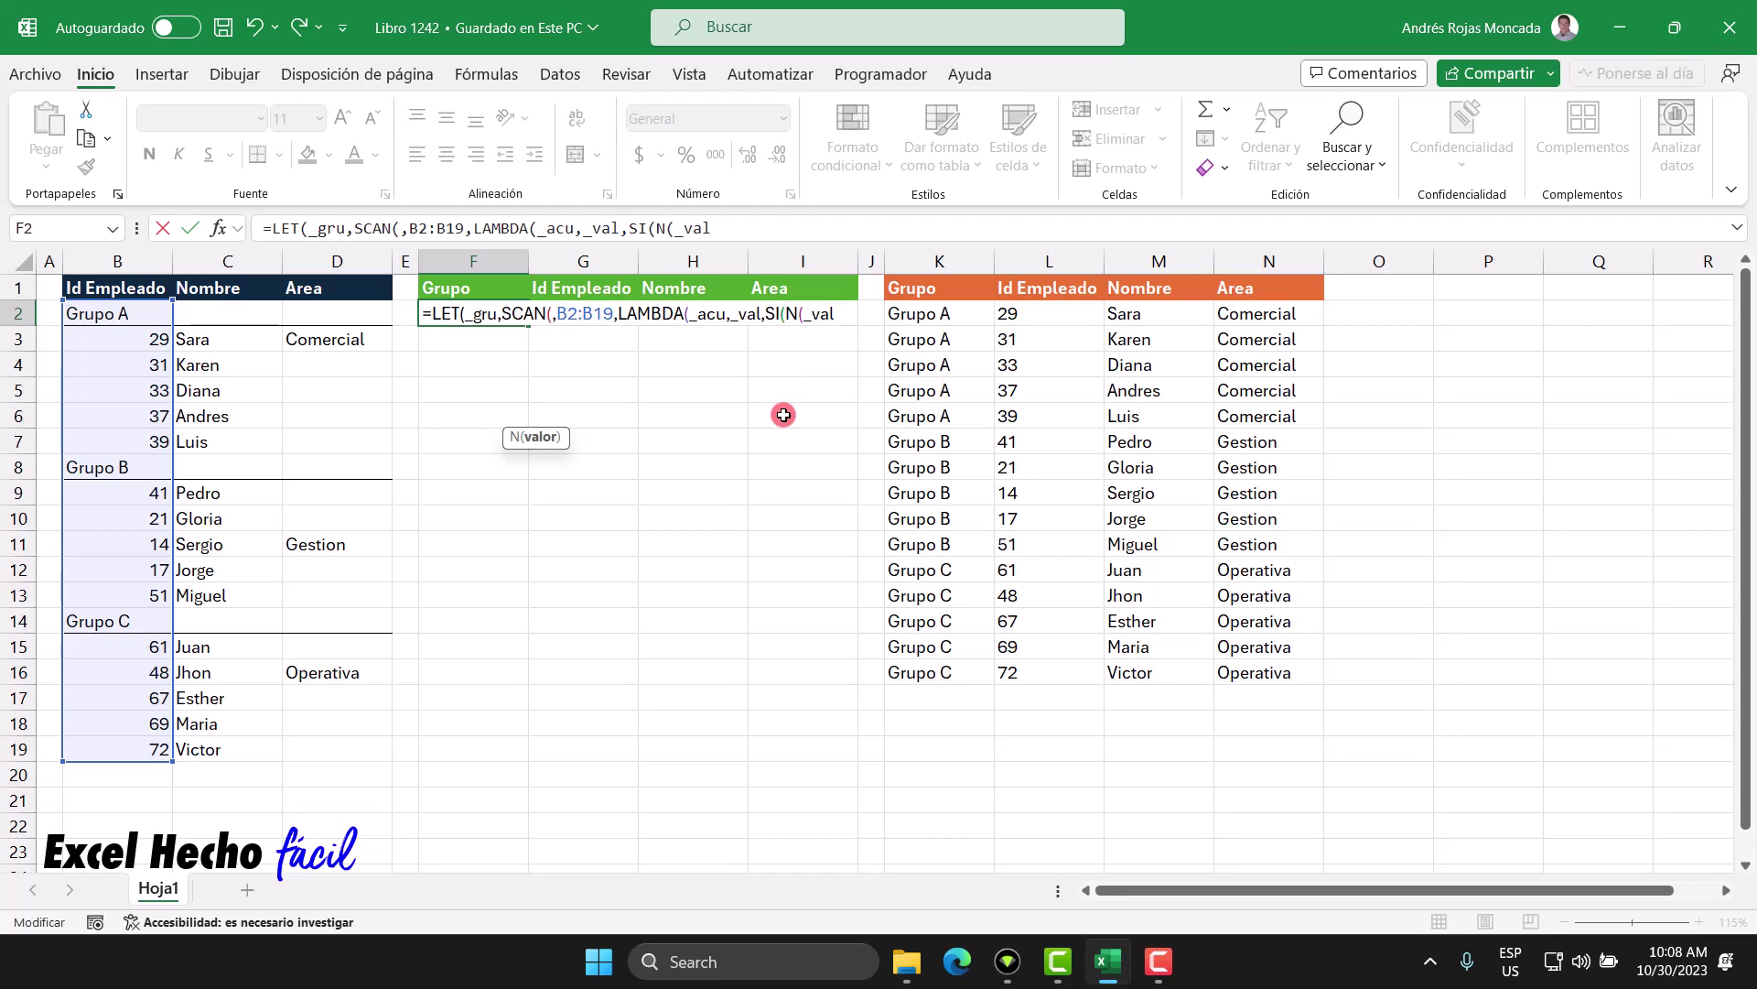
{"action": "type", "text": ")"}
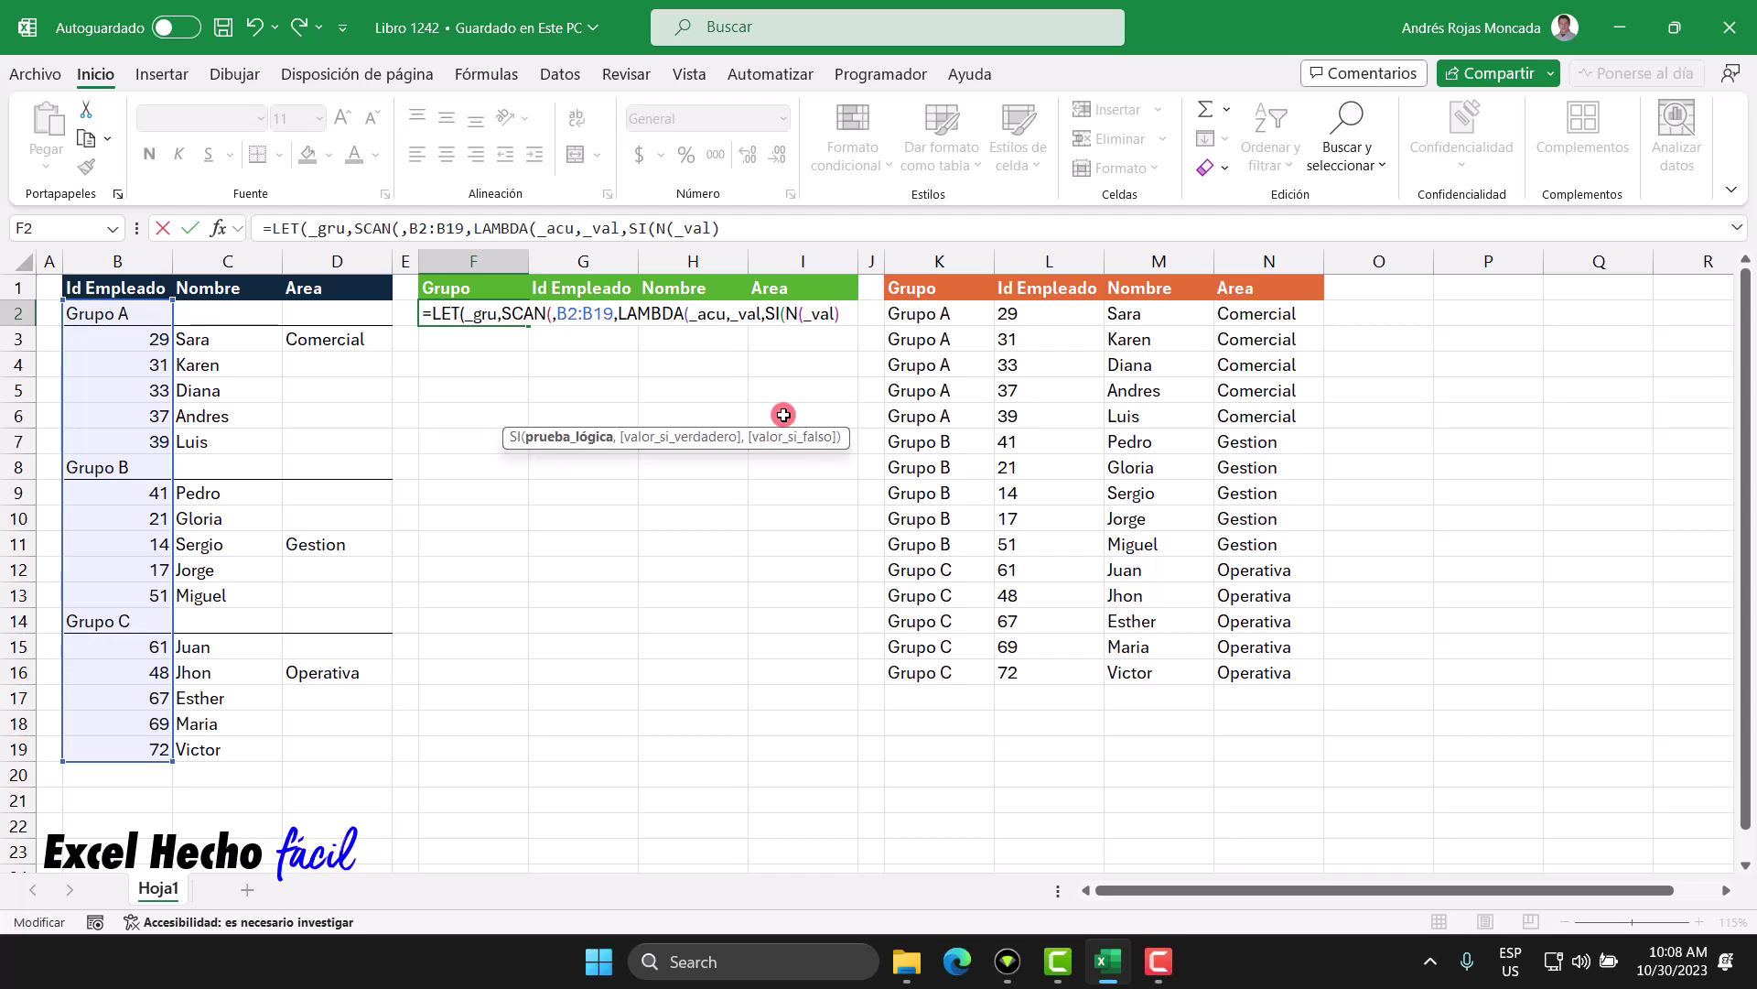
- Temporarily swap _val for B3 in the N function, evaluate N(B3) in place, and undo the evaluation
{"action": "left_click_drag", "start_coordinate": [835, 314], "coordinate": [805, 314]}
{"action": "left_click", "coordinate": [549, 437]}
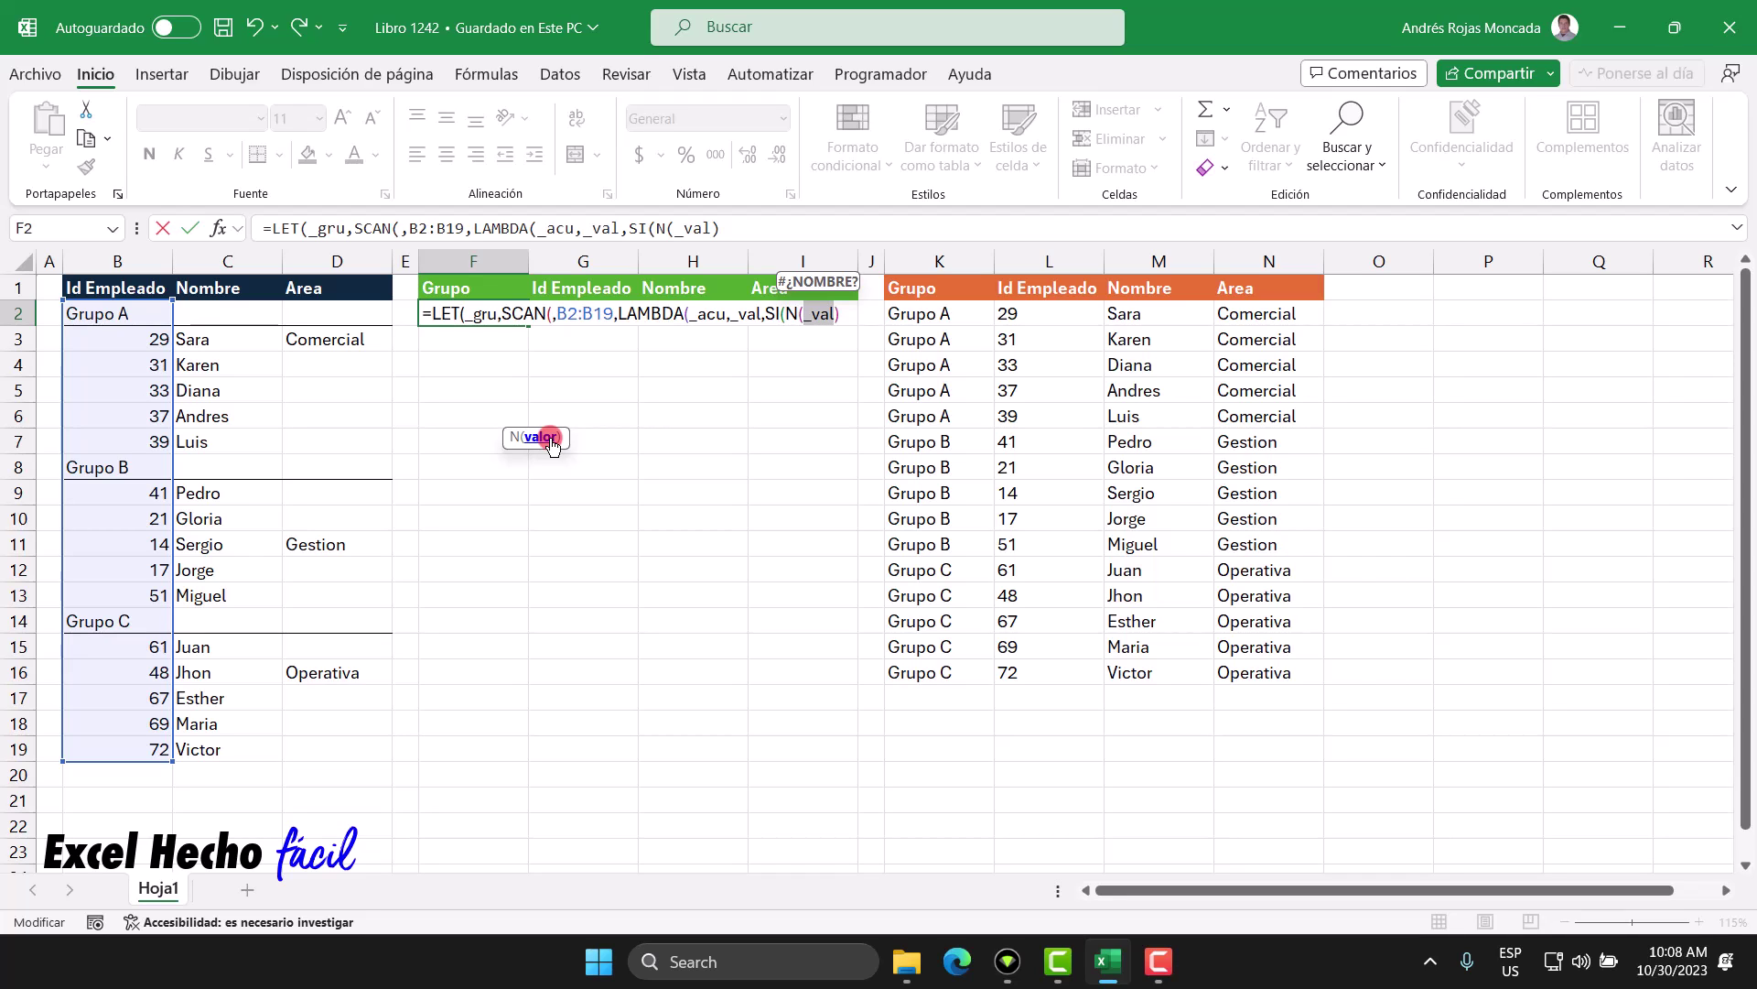
{"action": "left_click", "coordinate": [142, 339]}
{"action": "left_click_drag", "start_coordinate": [784, 314], "coordinate": [830, 320]}
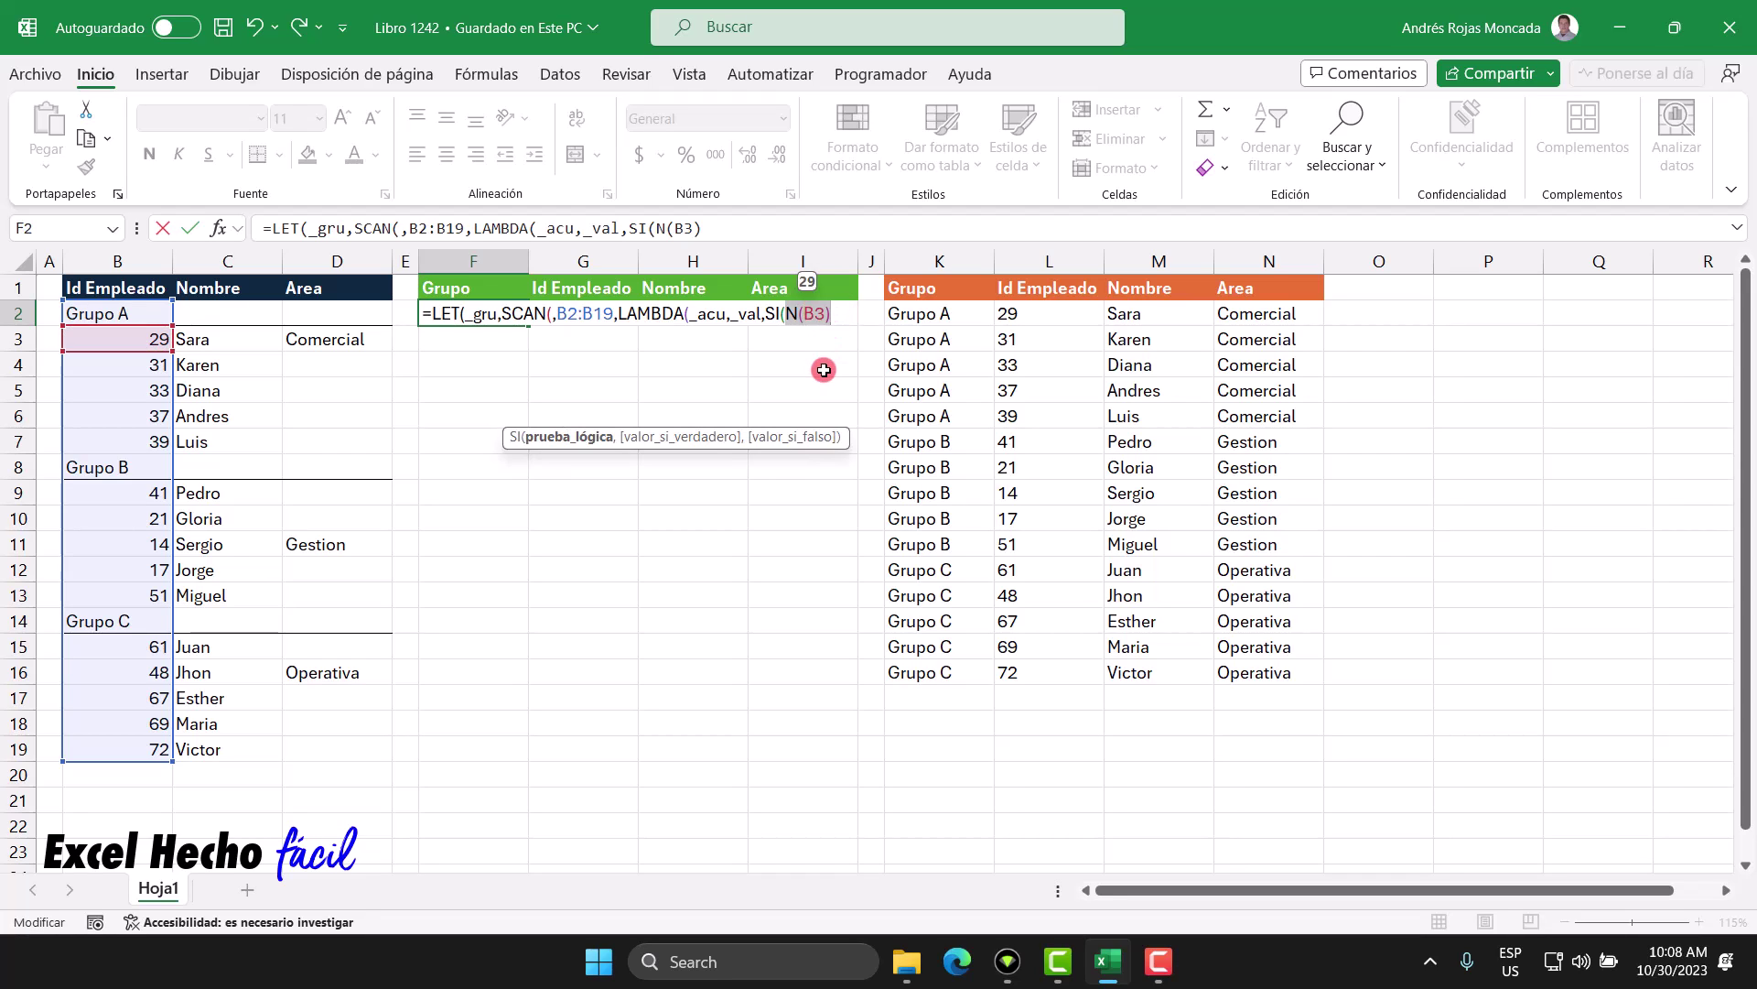
{"action": "key", "text": "F9"}
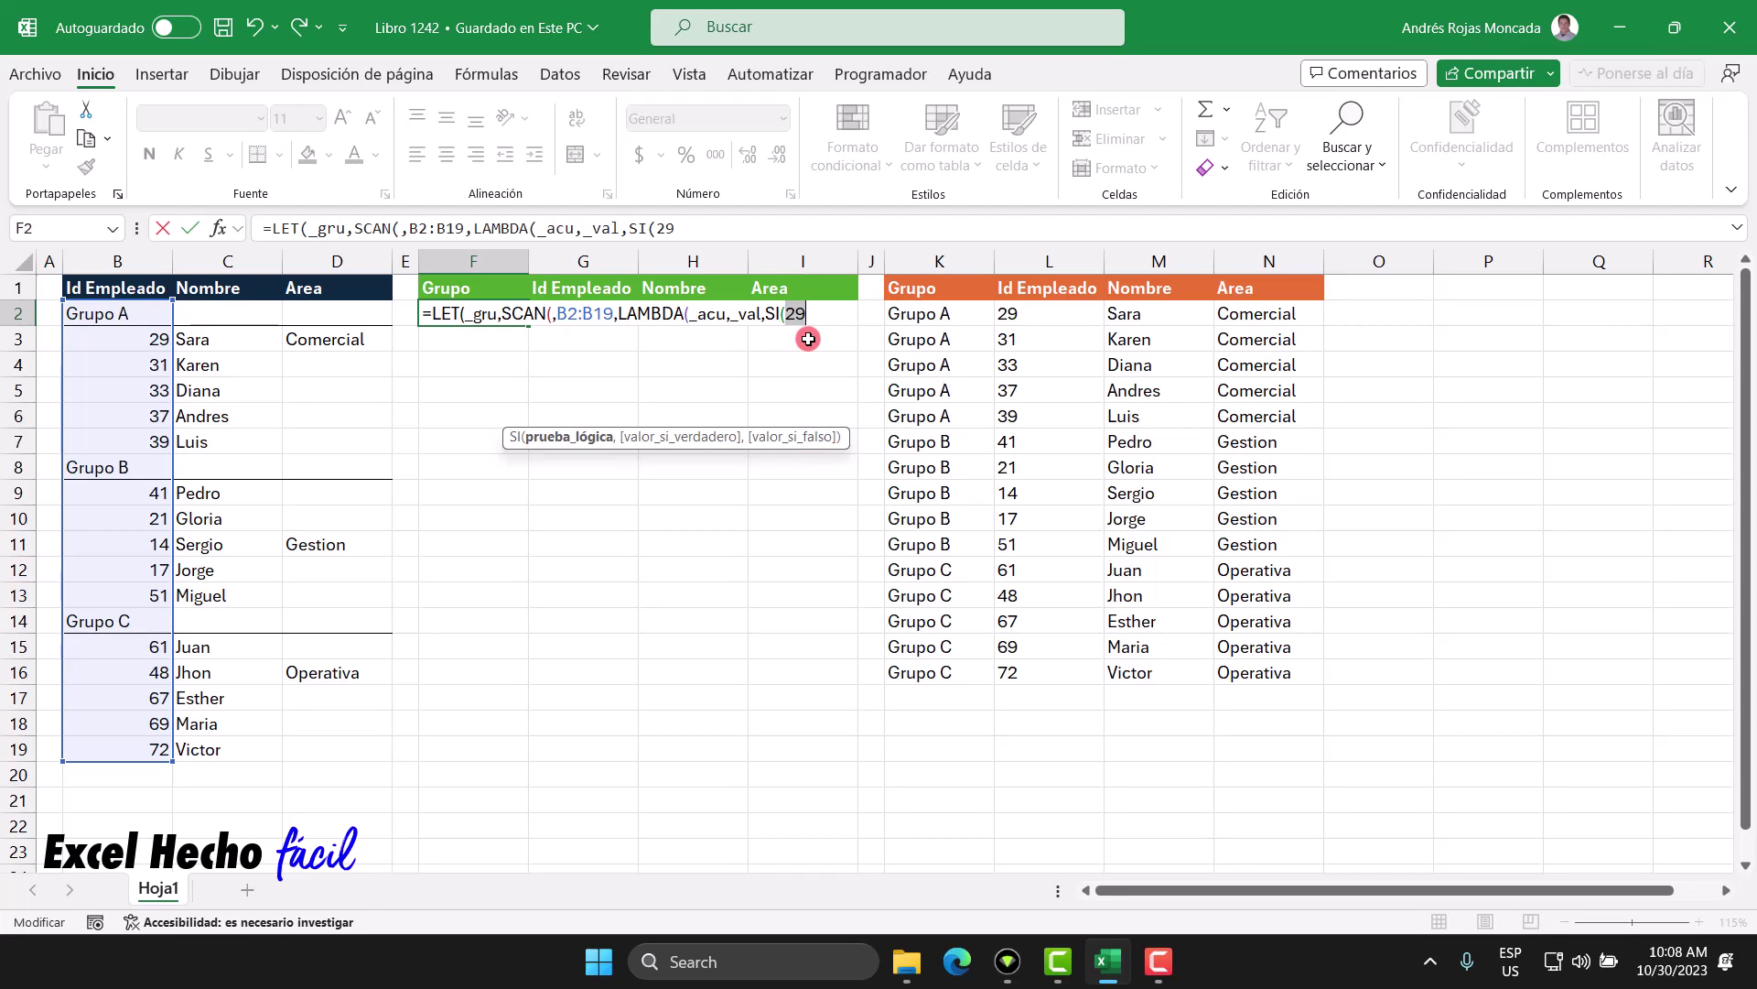
{"action": "key", "text": "ctrl+z"}
- Evaluate N with the text cell B2 as its argument, undo the evaluation, and put _val back inside N
{"action": "left_click_drag", "start_coordinate": [826, 313], "coordinate": [806, 312]}
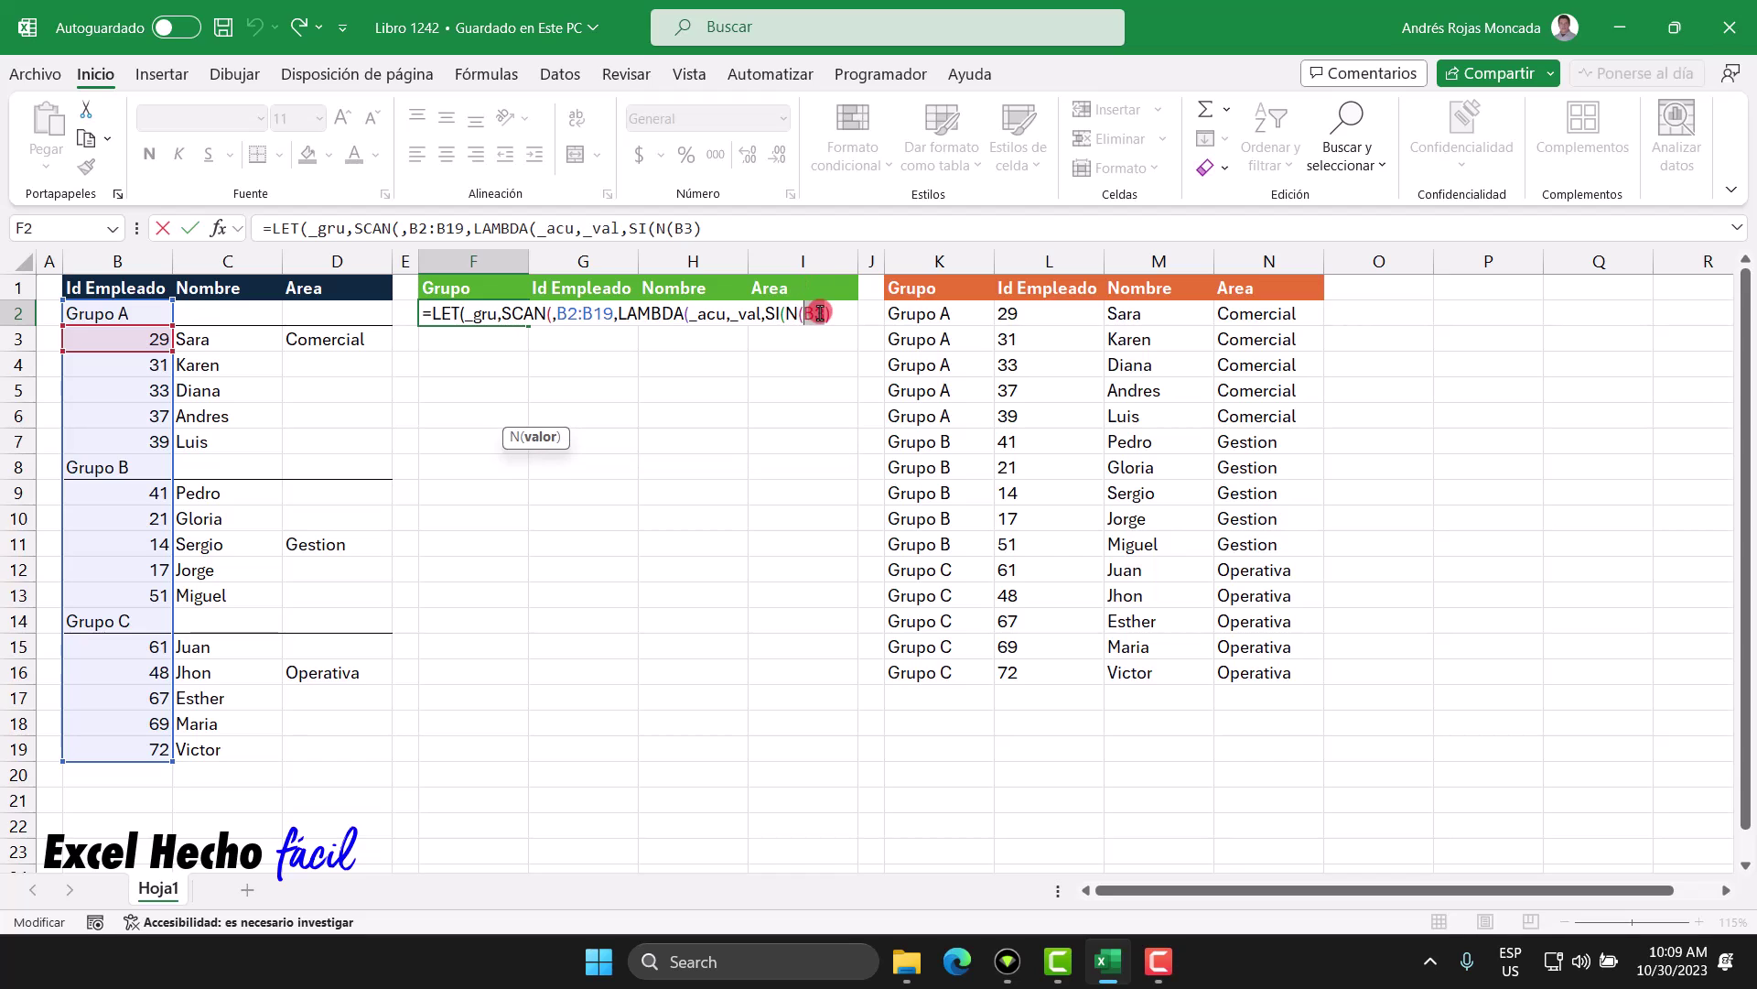
{"action": "left_click", "coordinate": [88, 317]}
{"action": "left_click_drag", "start_coordinate": [785, 311], "coordinate": [830, 313]}
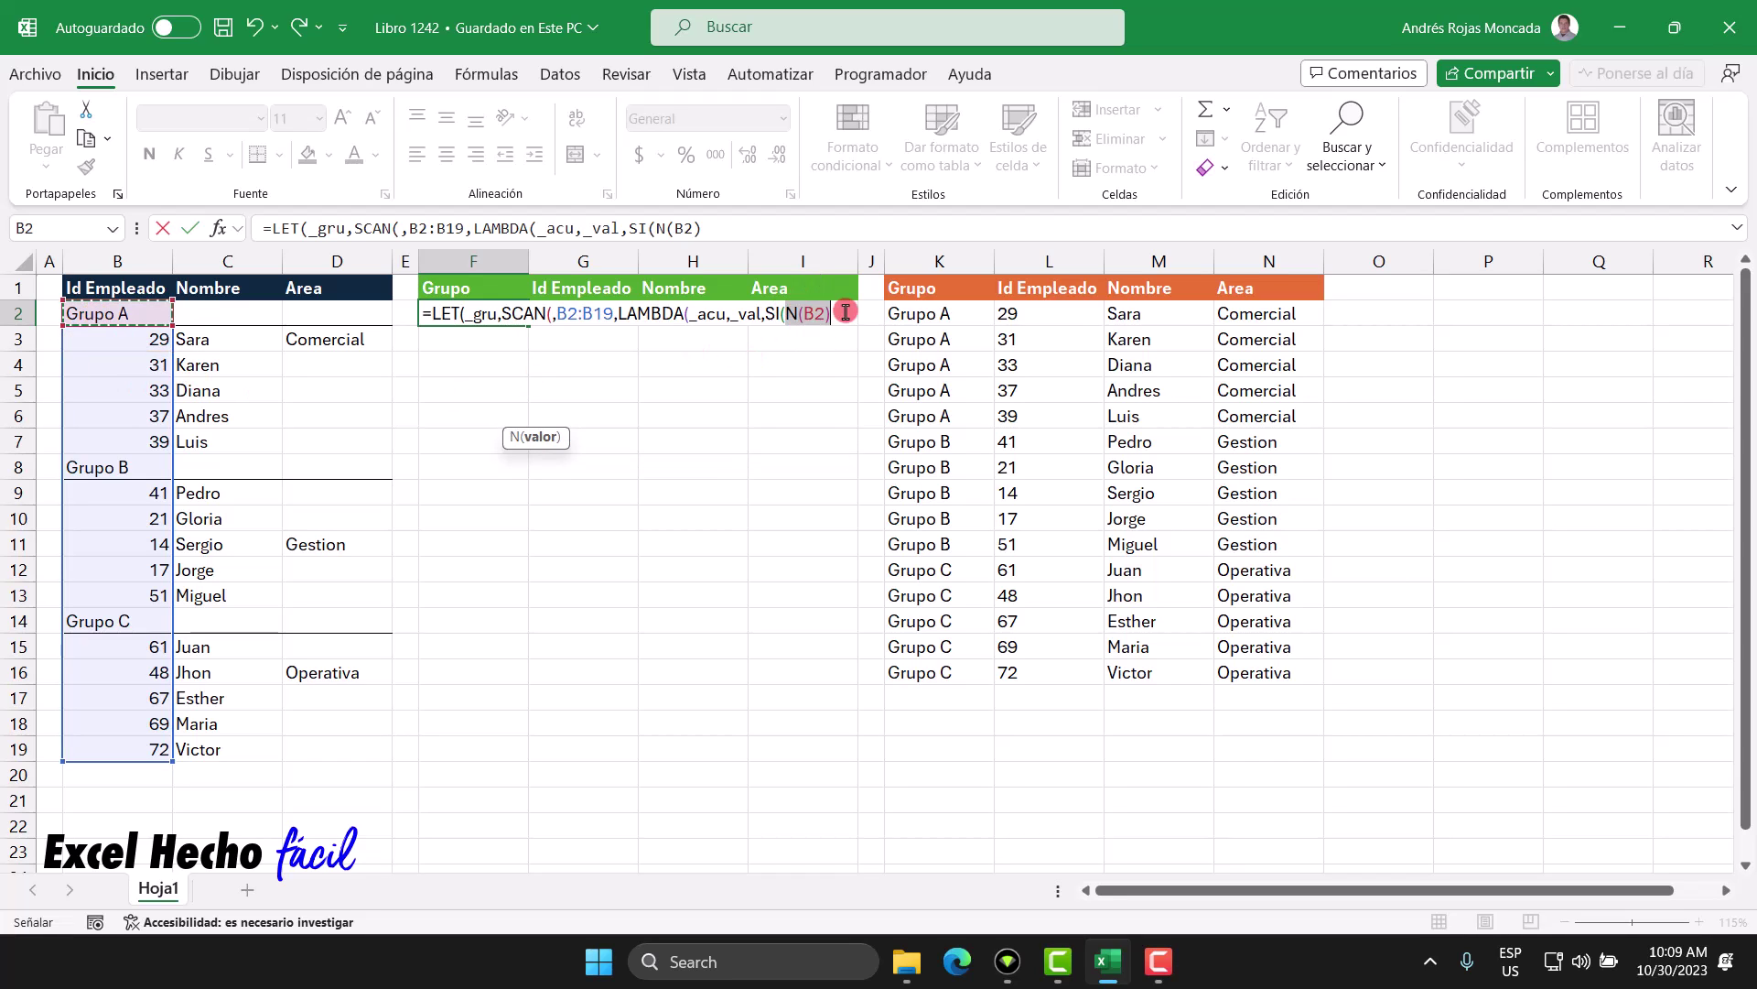
{"action": "key", "text": "F9"}
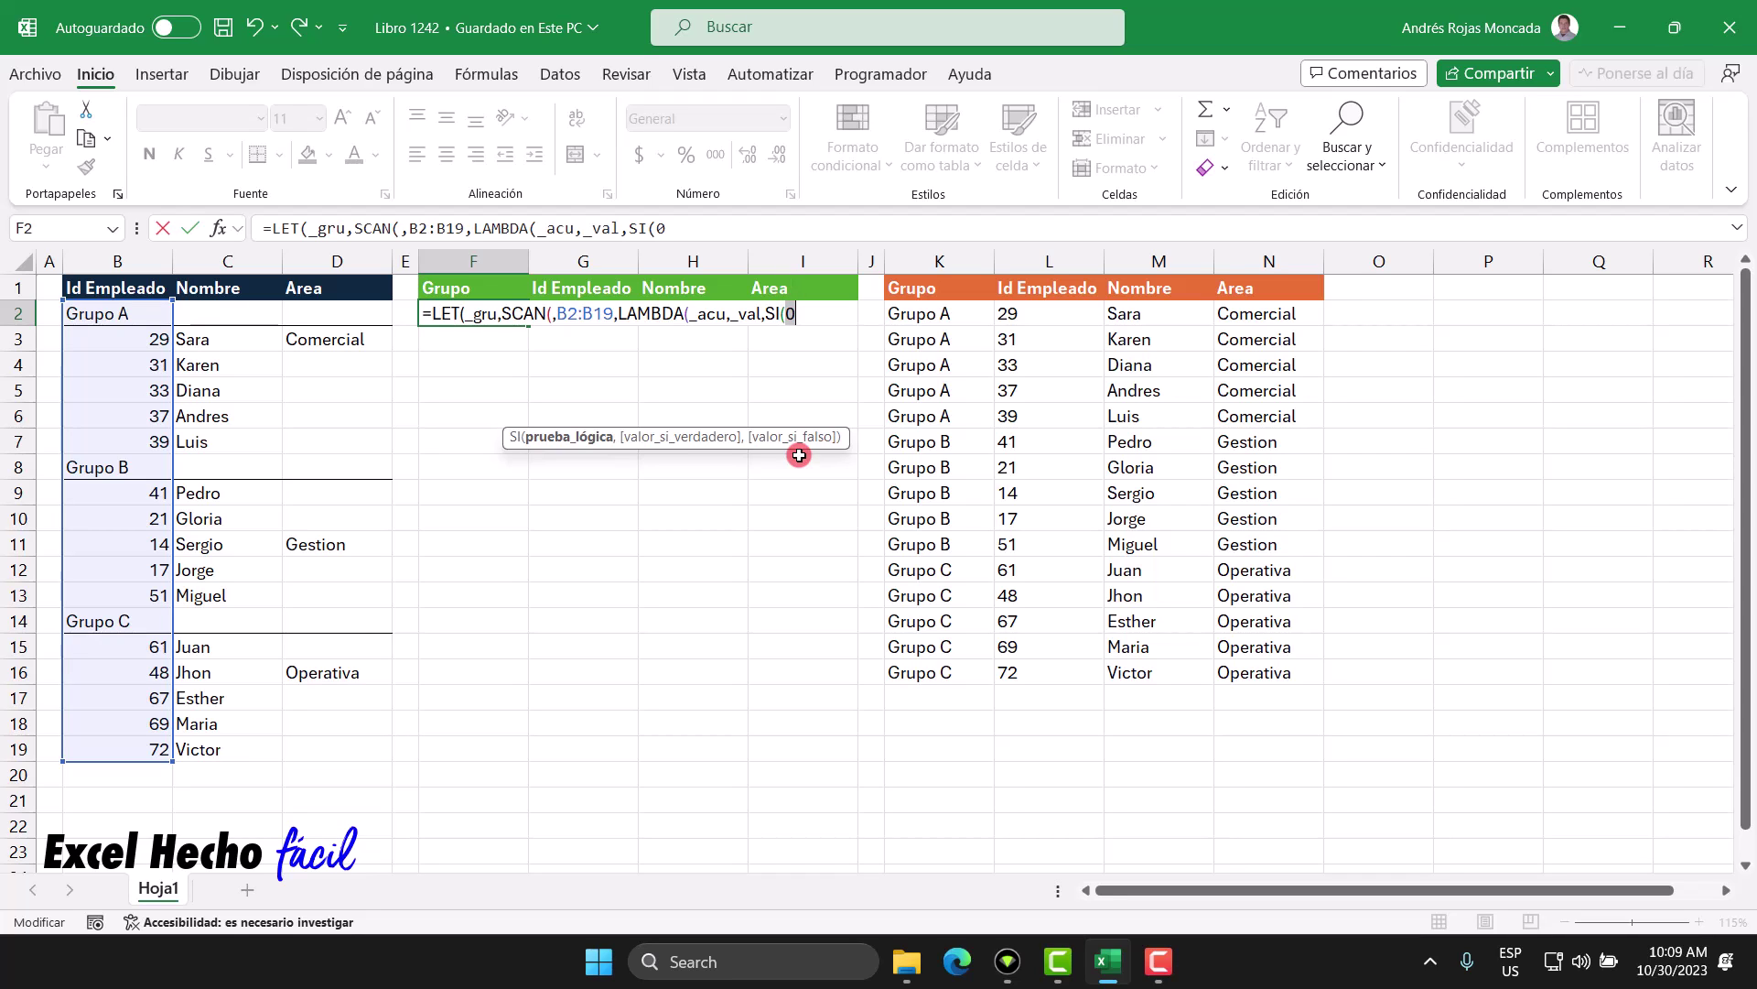
{"action": "key", "text": "ctrl+z"}
{"action": "left_click_drag", "start_coordinate": [826, 314], "coordinate": [805, 313]}
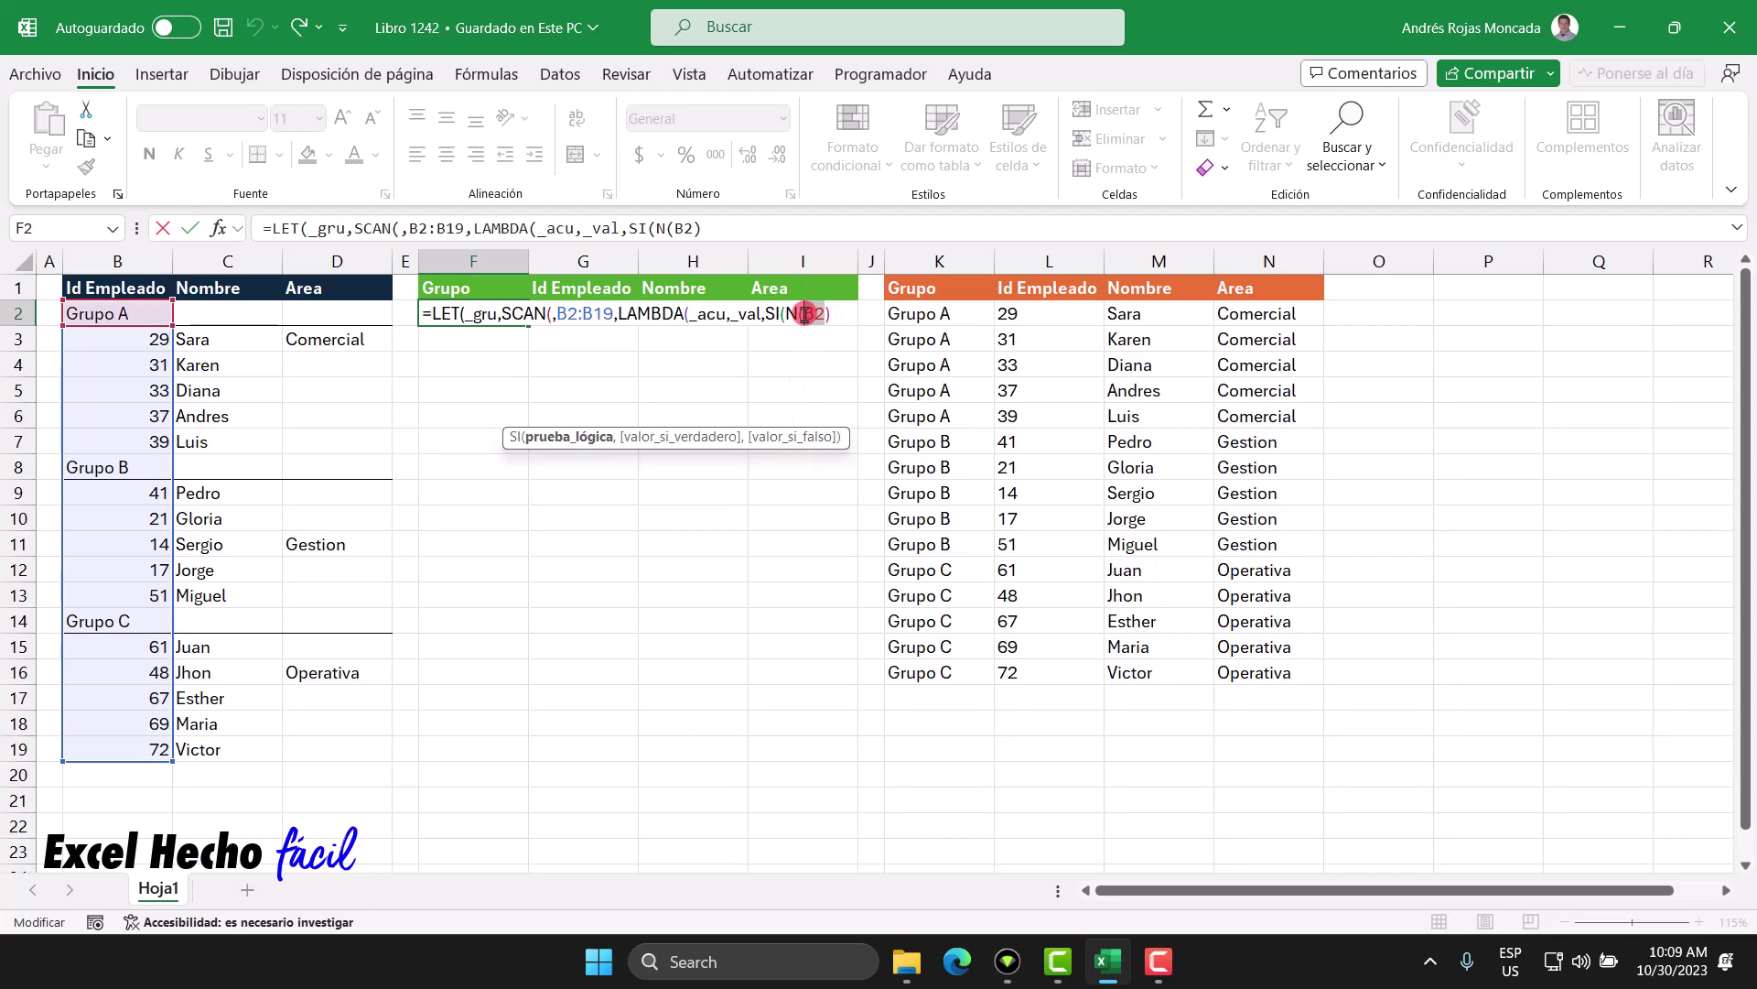
{"action": "type", "text": "_"}
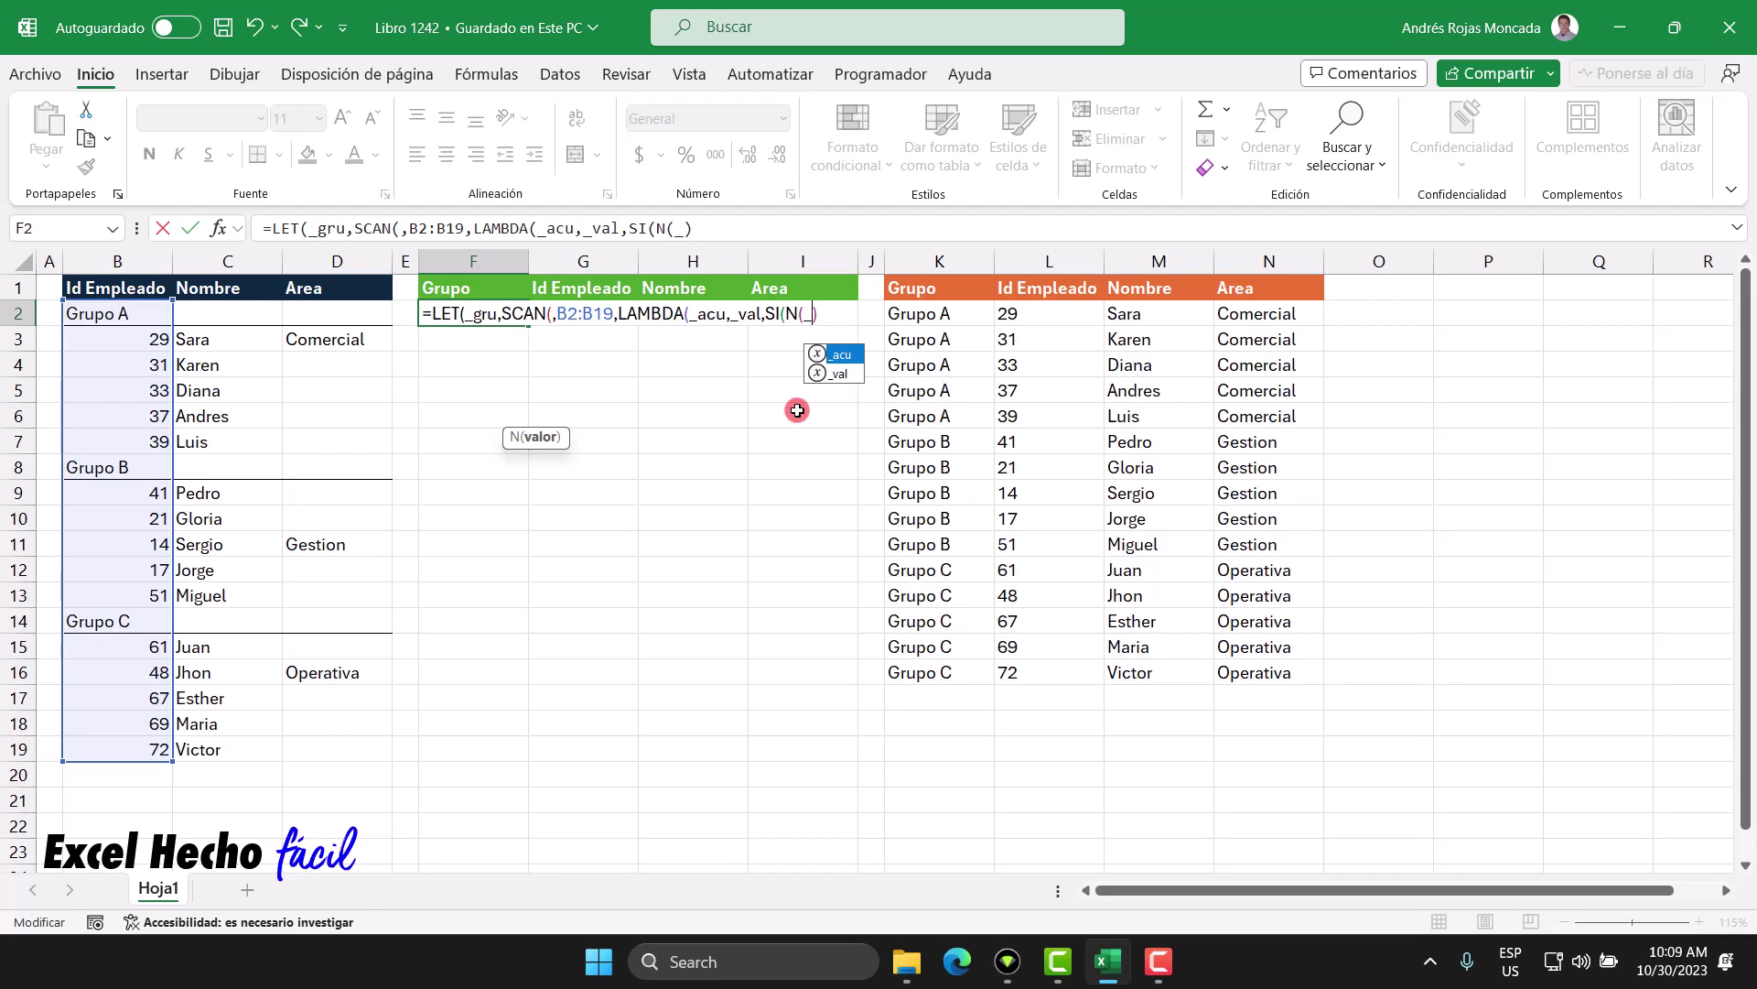
{"action": "key", "text": "Down"}
{"action": "key", "text": "Tab"}
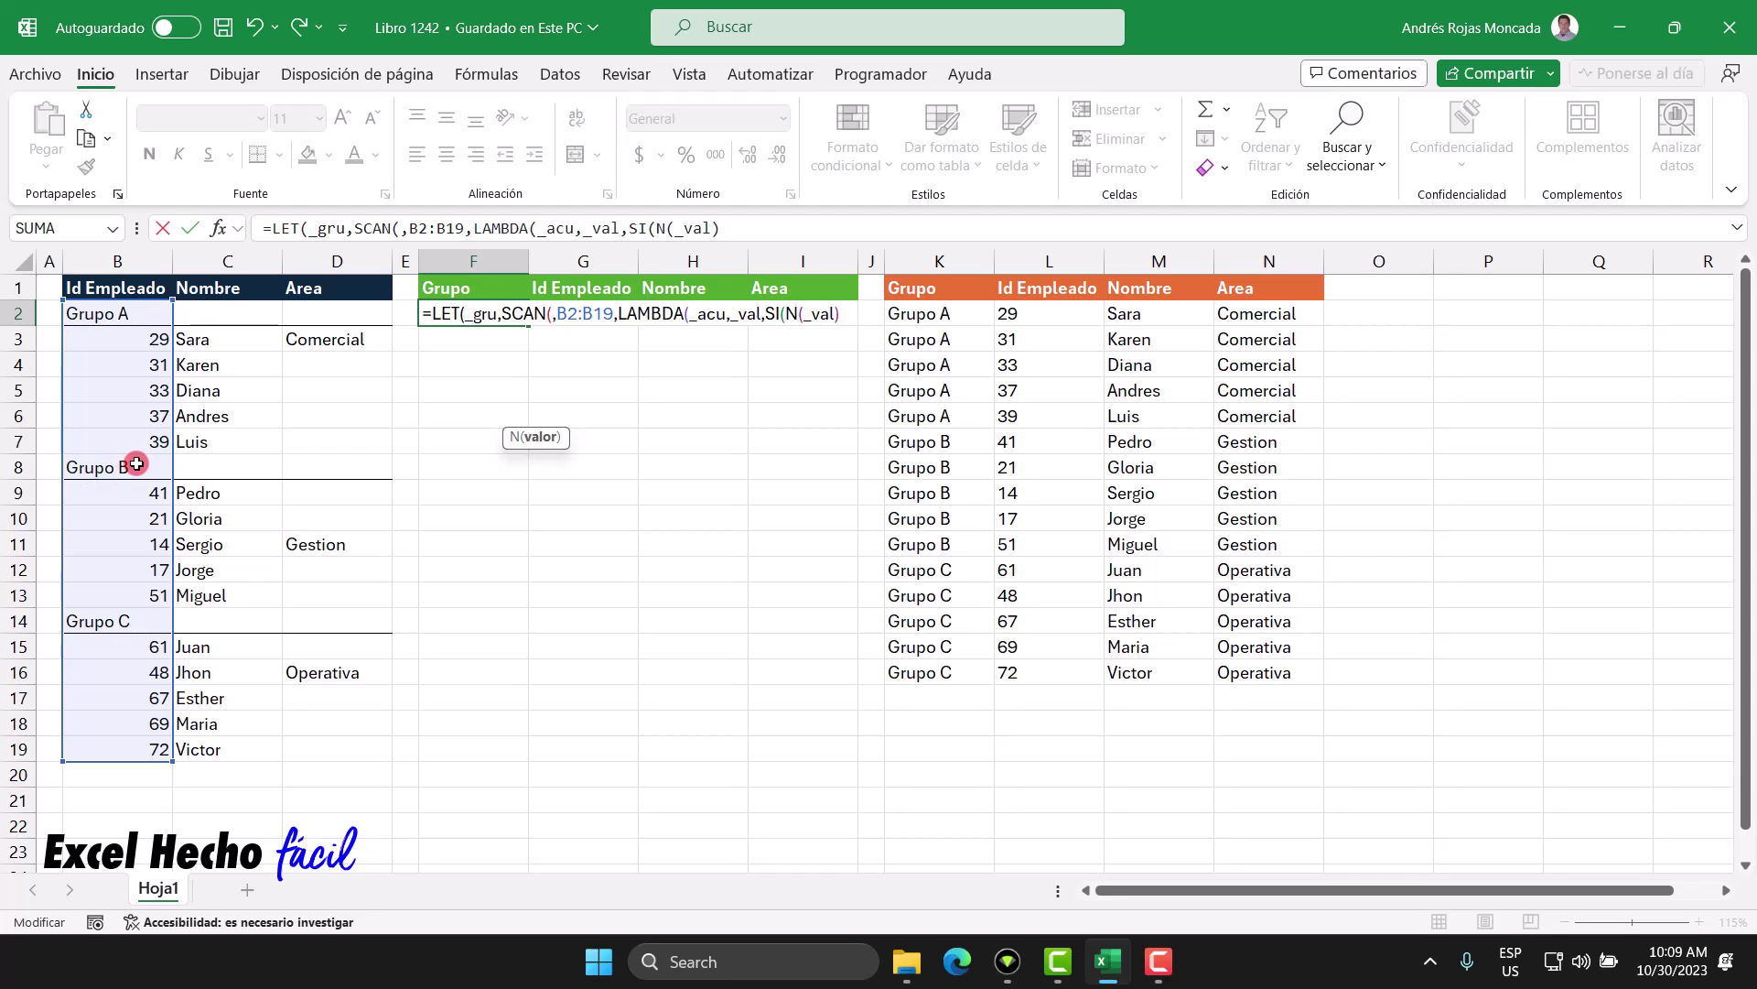
- Supply _acu as the SI function's value when the logical test is true
{"action": "left_click", "coordinate": [843, 314]}
{"action": "type", "text": ","}
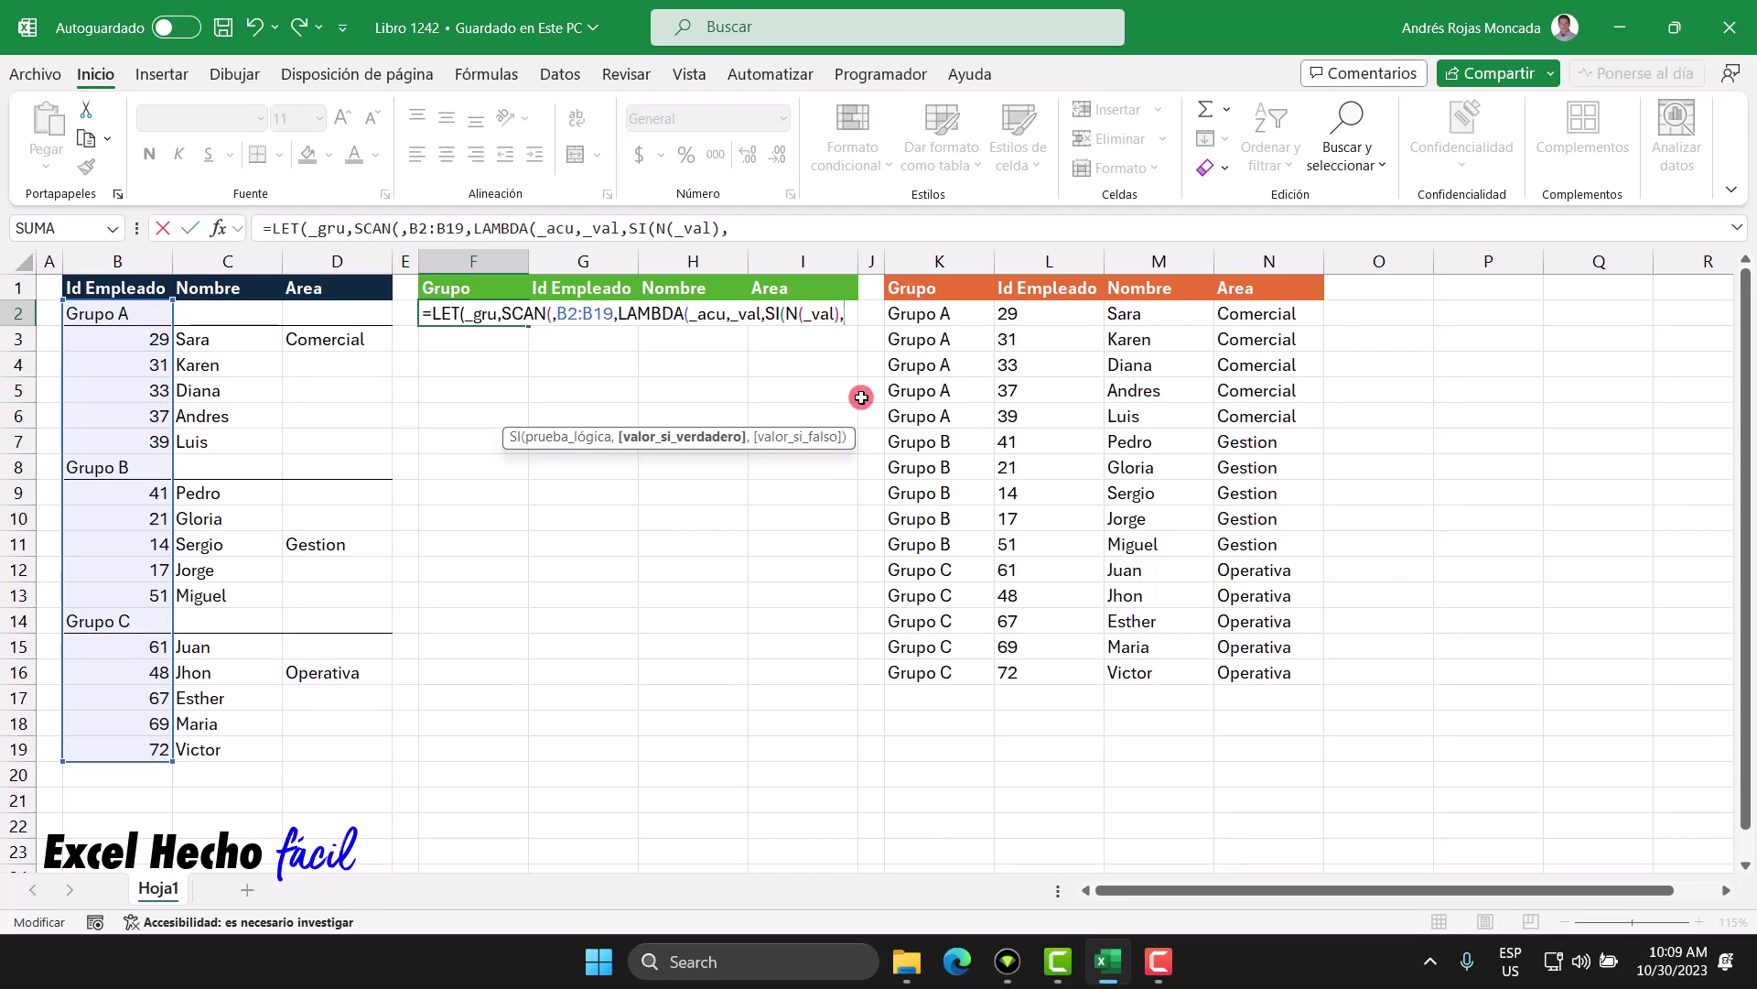
{"action": "type", "text": "_acu"}
{"action": "left_click_drag", "start_coordinate": [843, 313], "coordinate": [894, 320]}
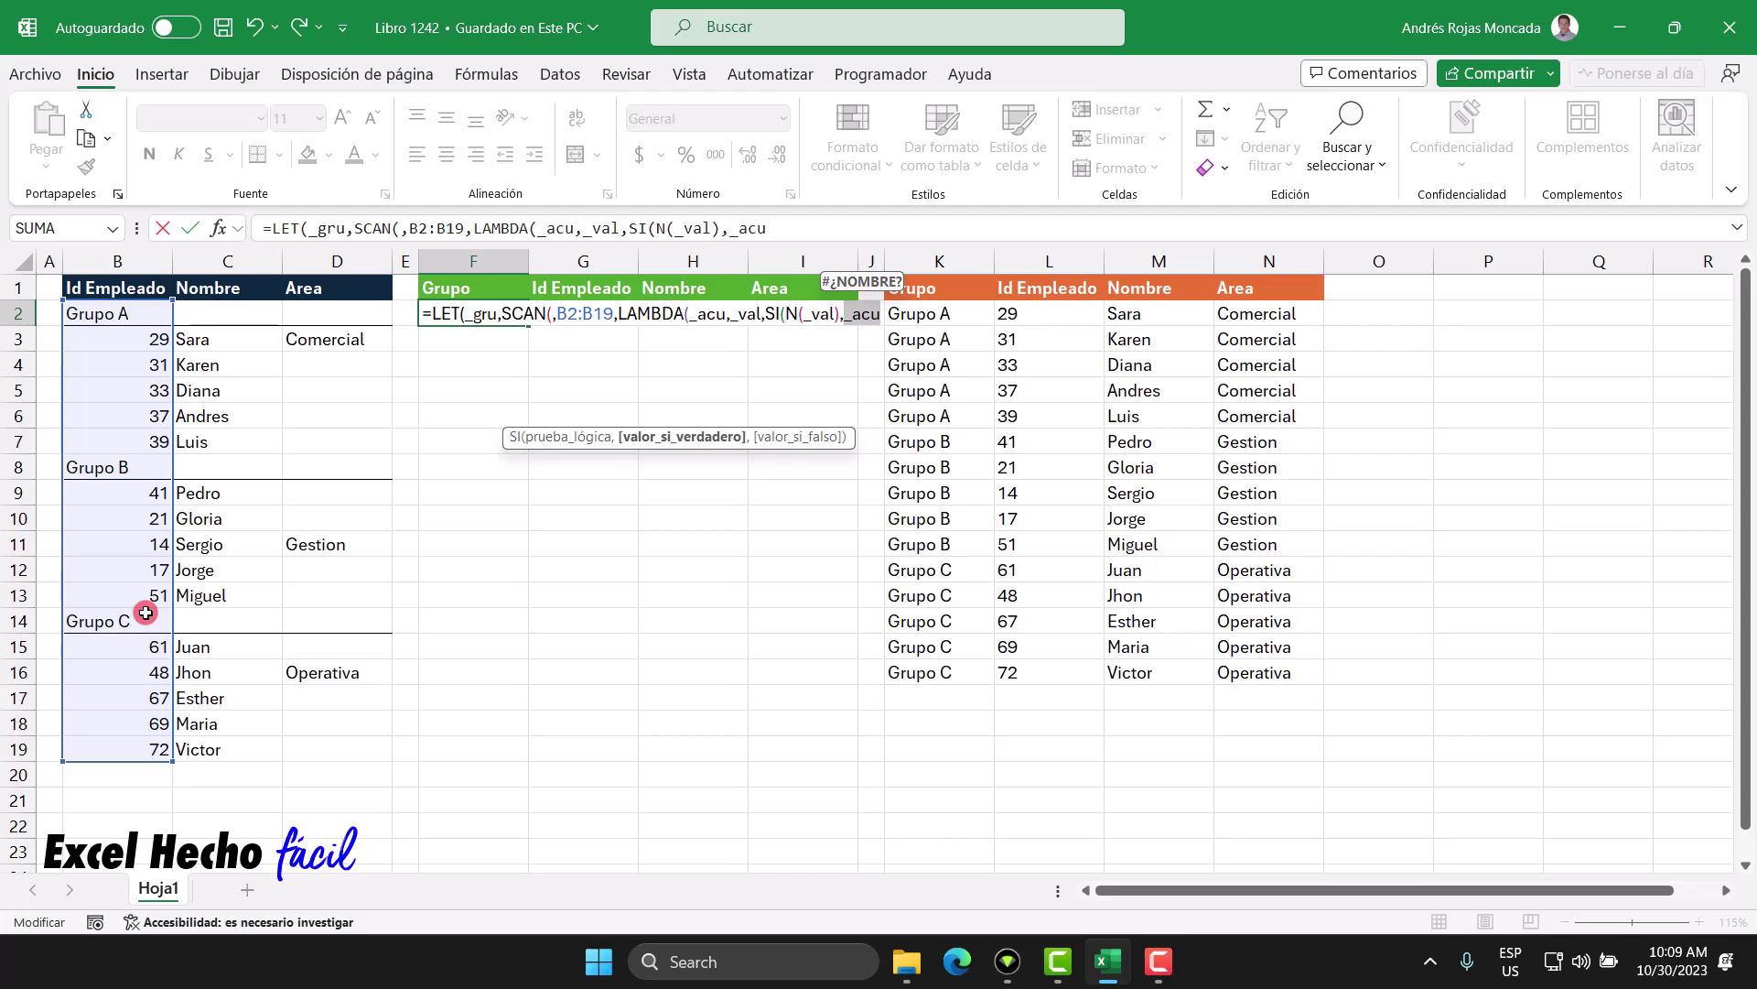
{"action": "left_click", "coordinate": [882, 315]}
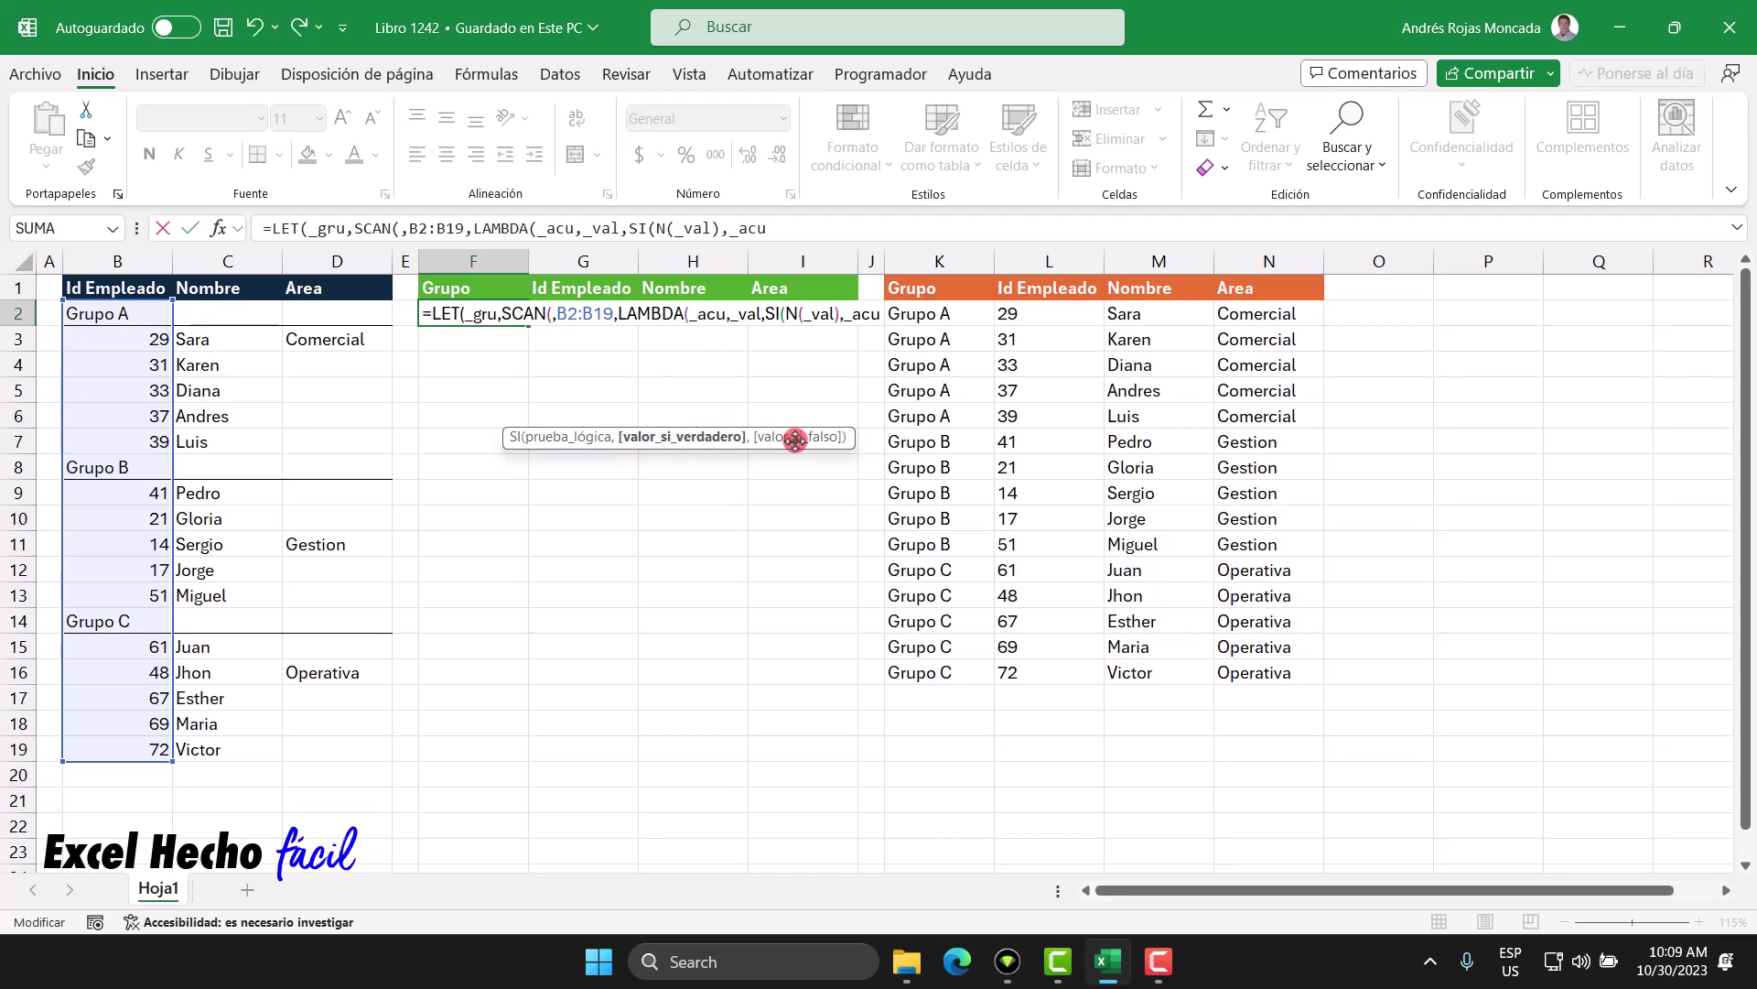
- Supply _val as the SI function's value when the logical test is false
{"action": "type", "text": ","}
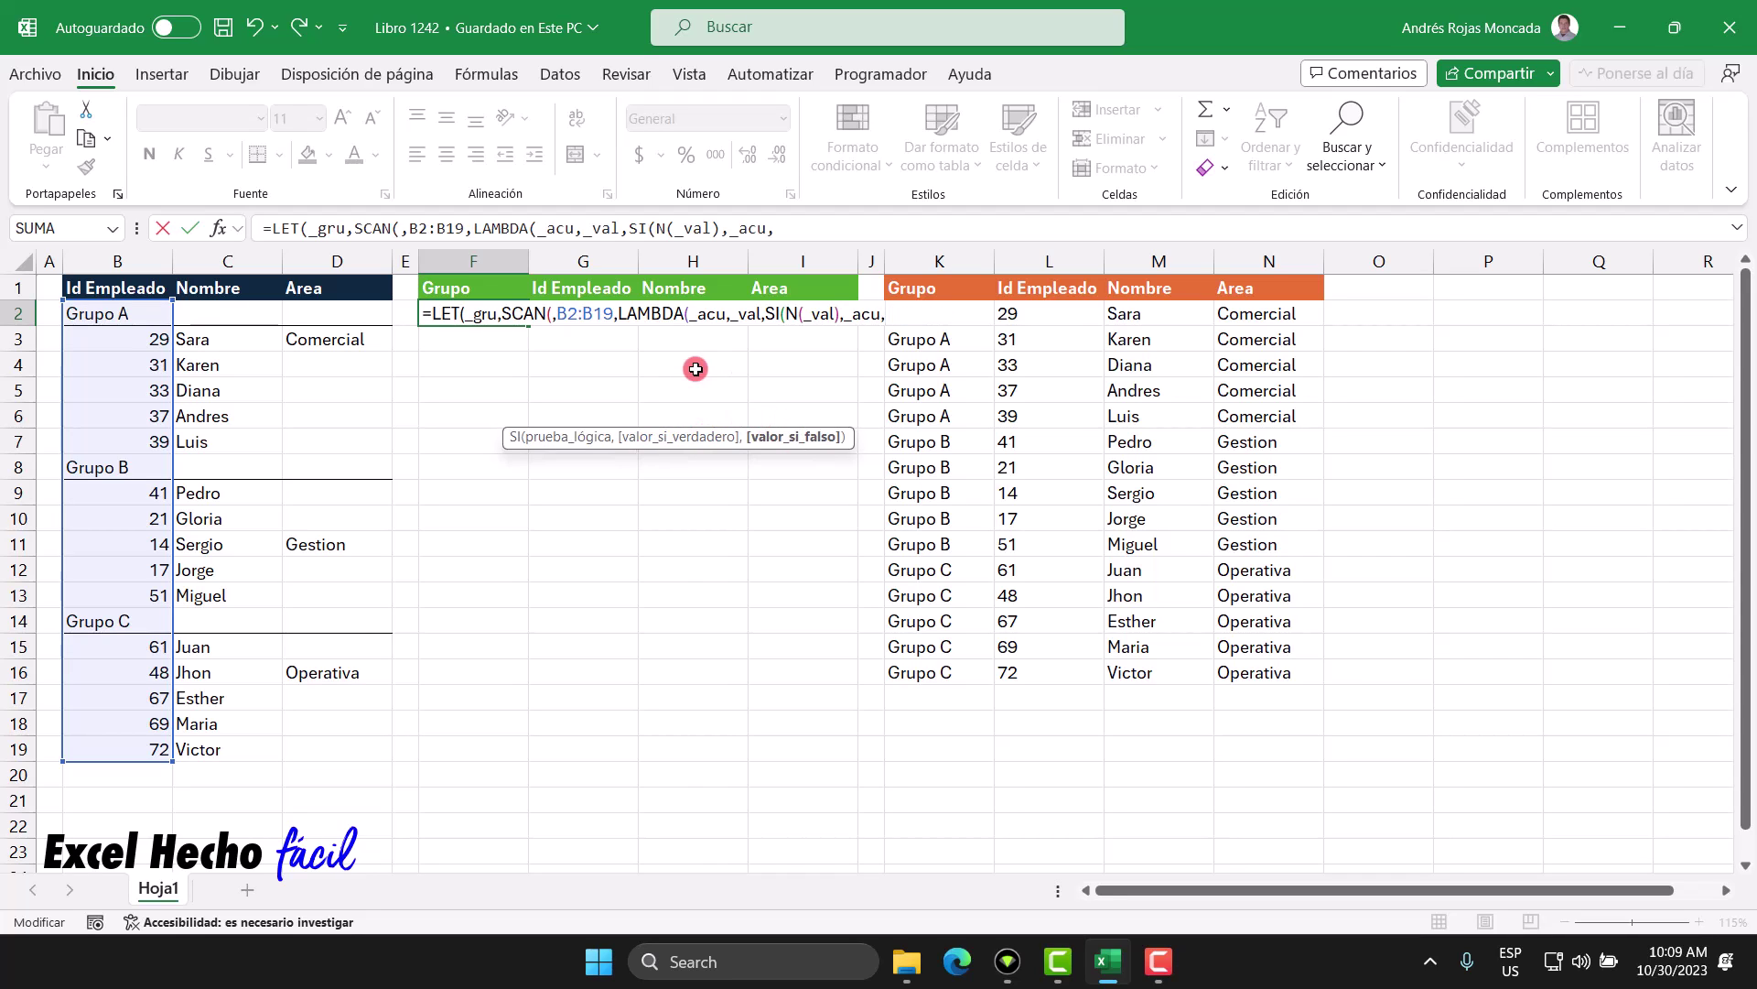
{"action": "type", "text": "_val"}
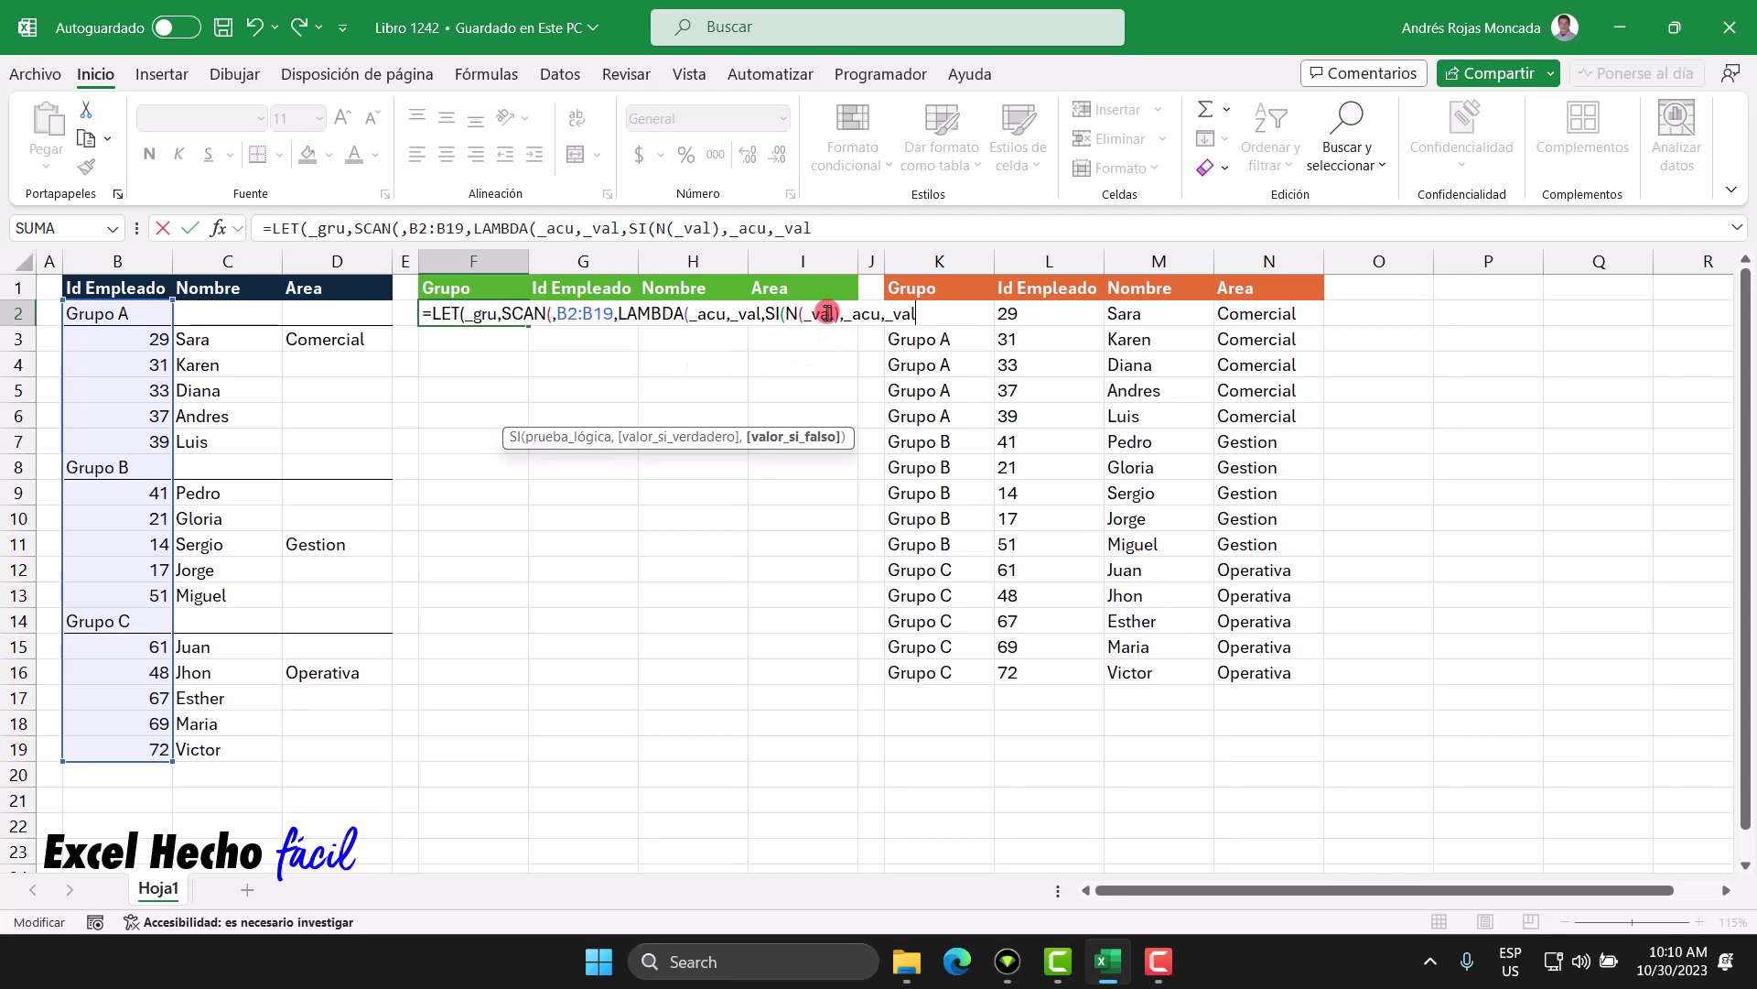
{"action": "left_click_drag", "start_coordinate": [884, 316], "coordinate": [932, 316]}
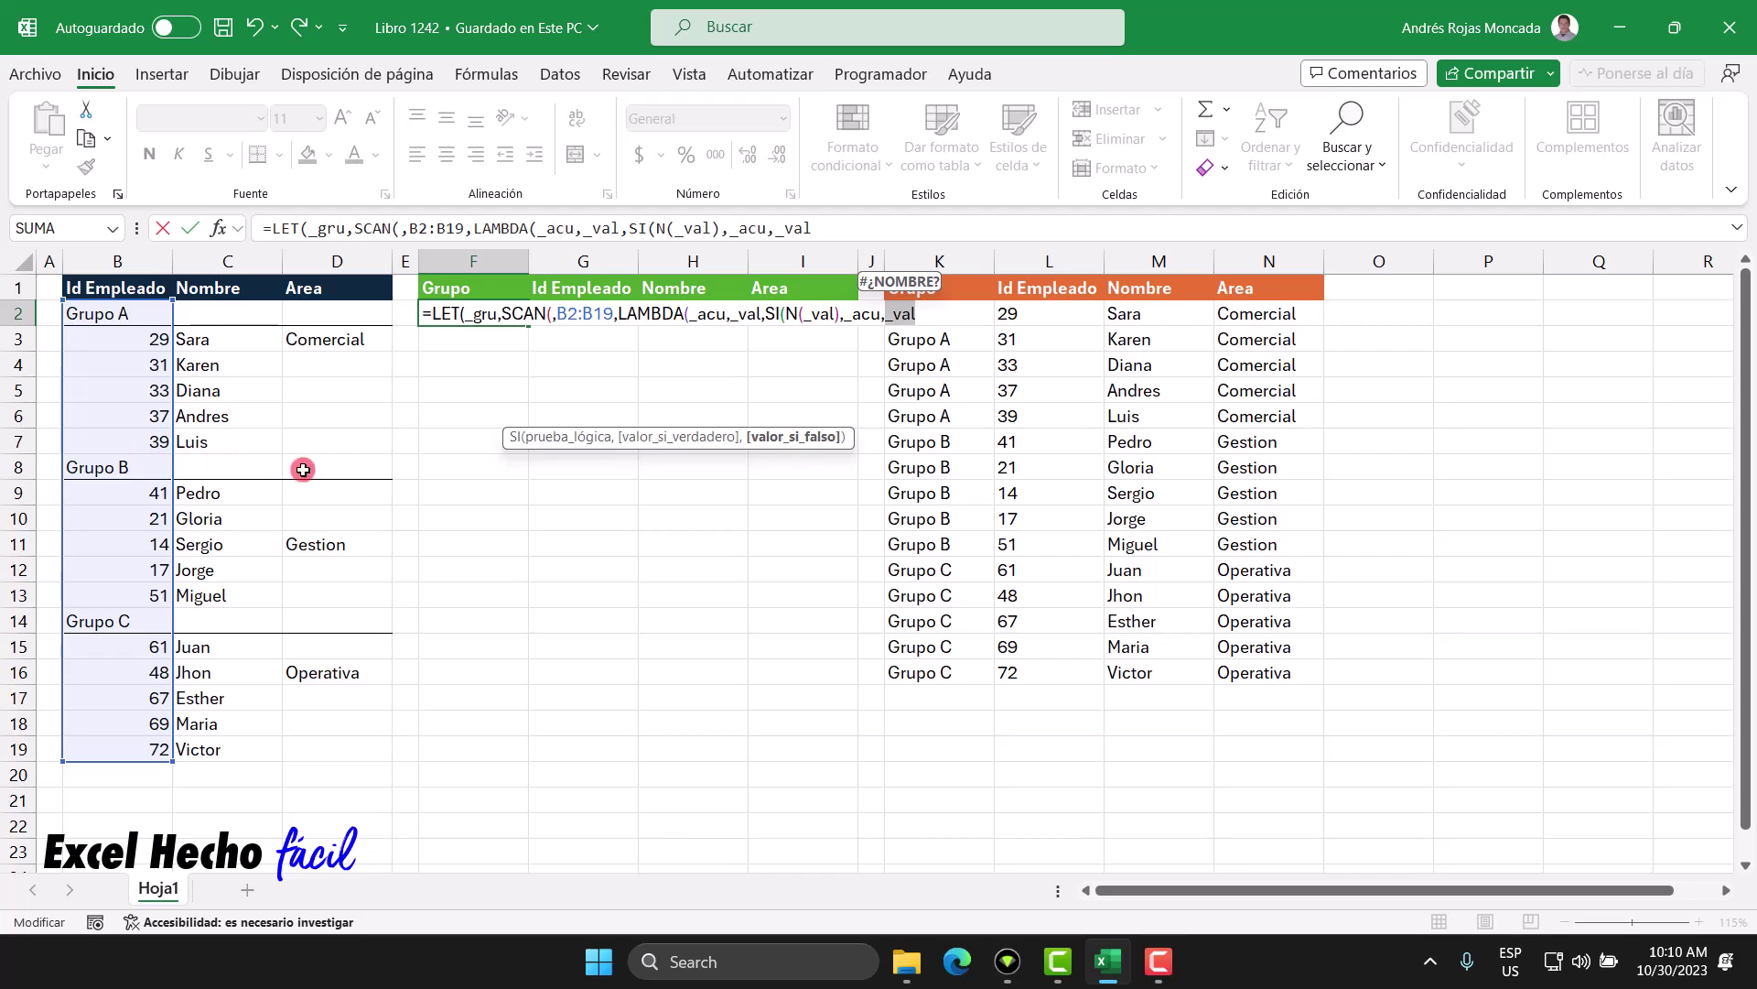
{"action": "left_click", "coordinate": [956, 313]}
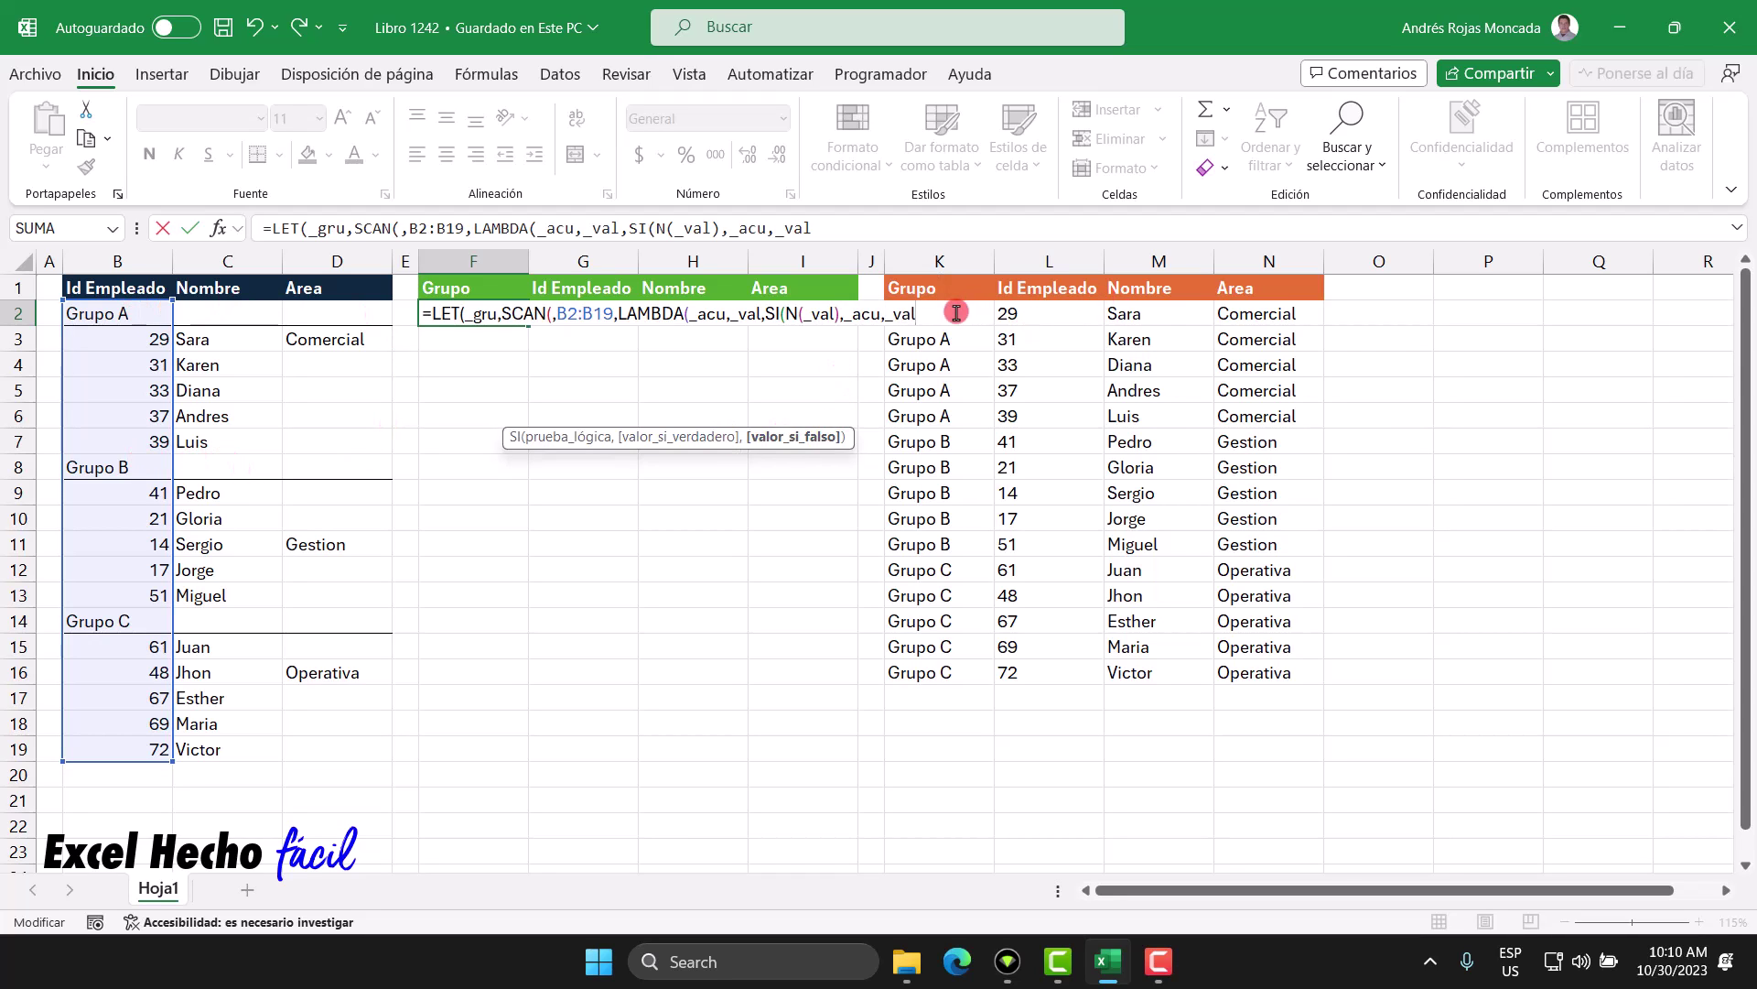
- Close the SI, LAMBDA and SCAN functions, return _gru as the LET result, and enter the formula in F2
{"action": "type", "text": ")"}
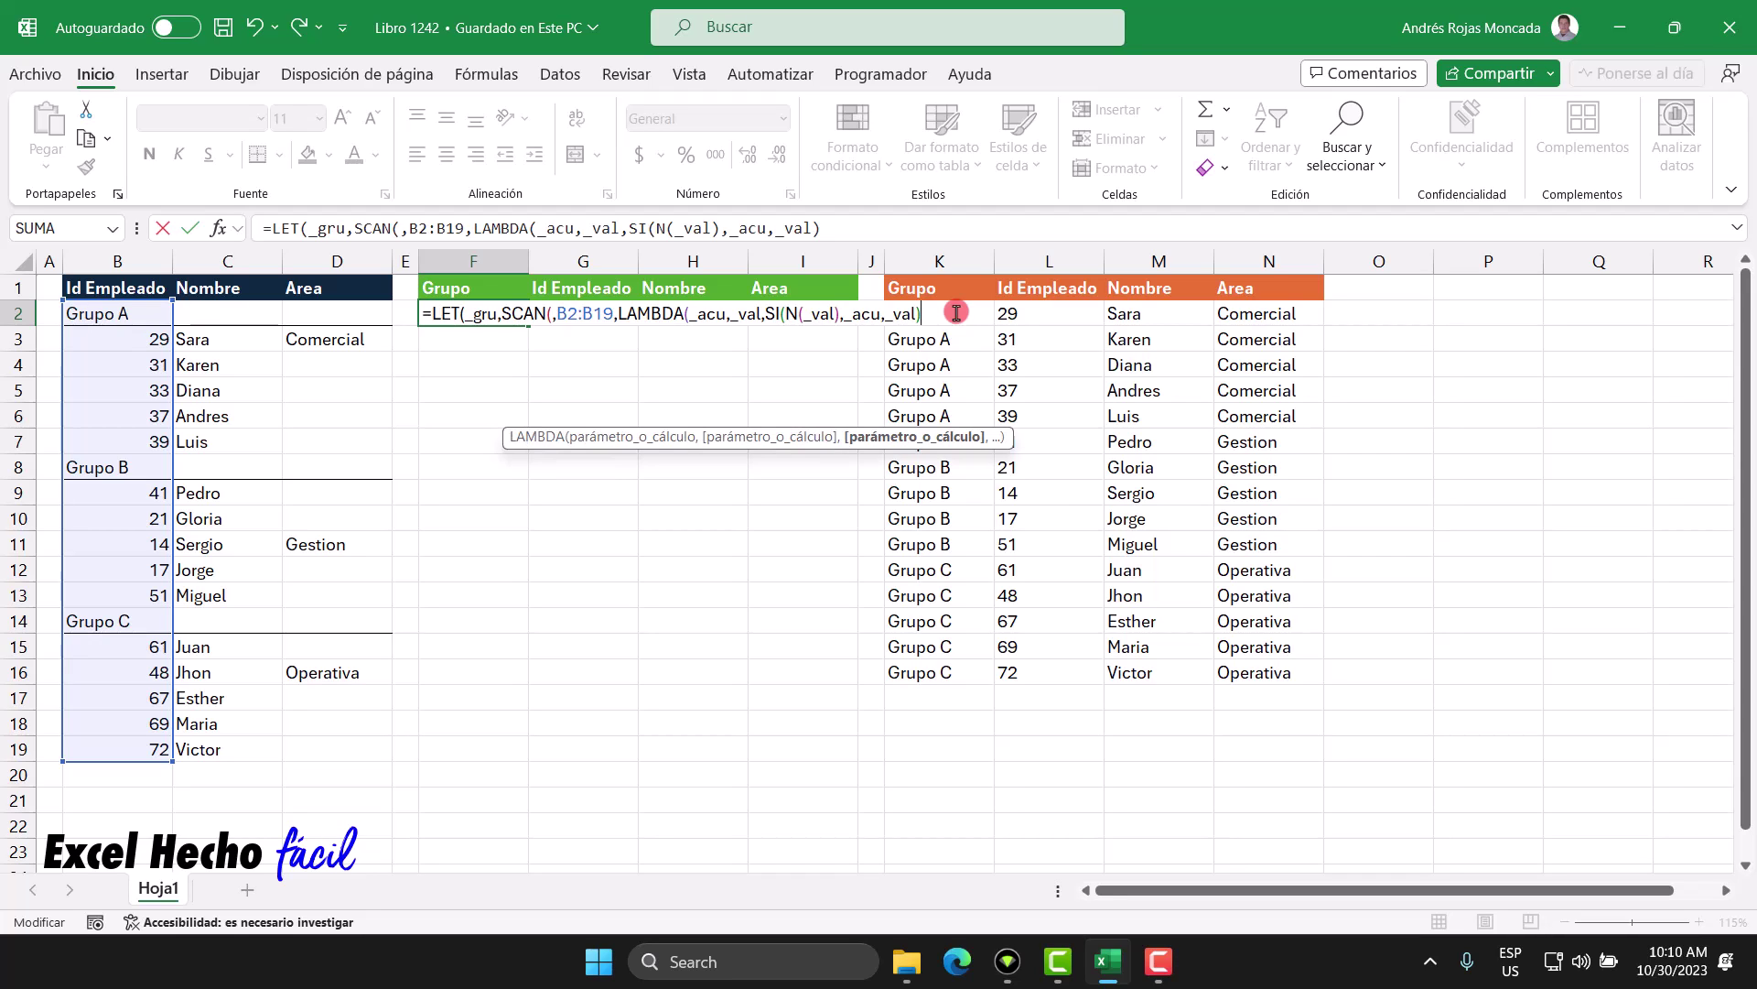
{"action": "type", "text": ")"}
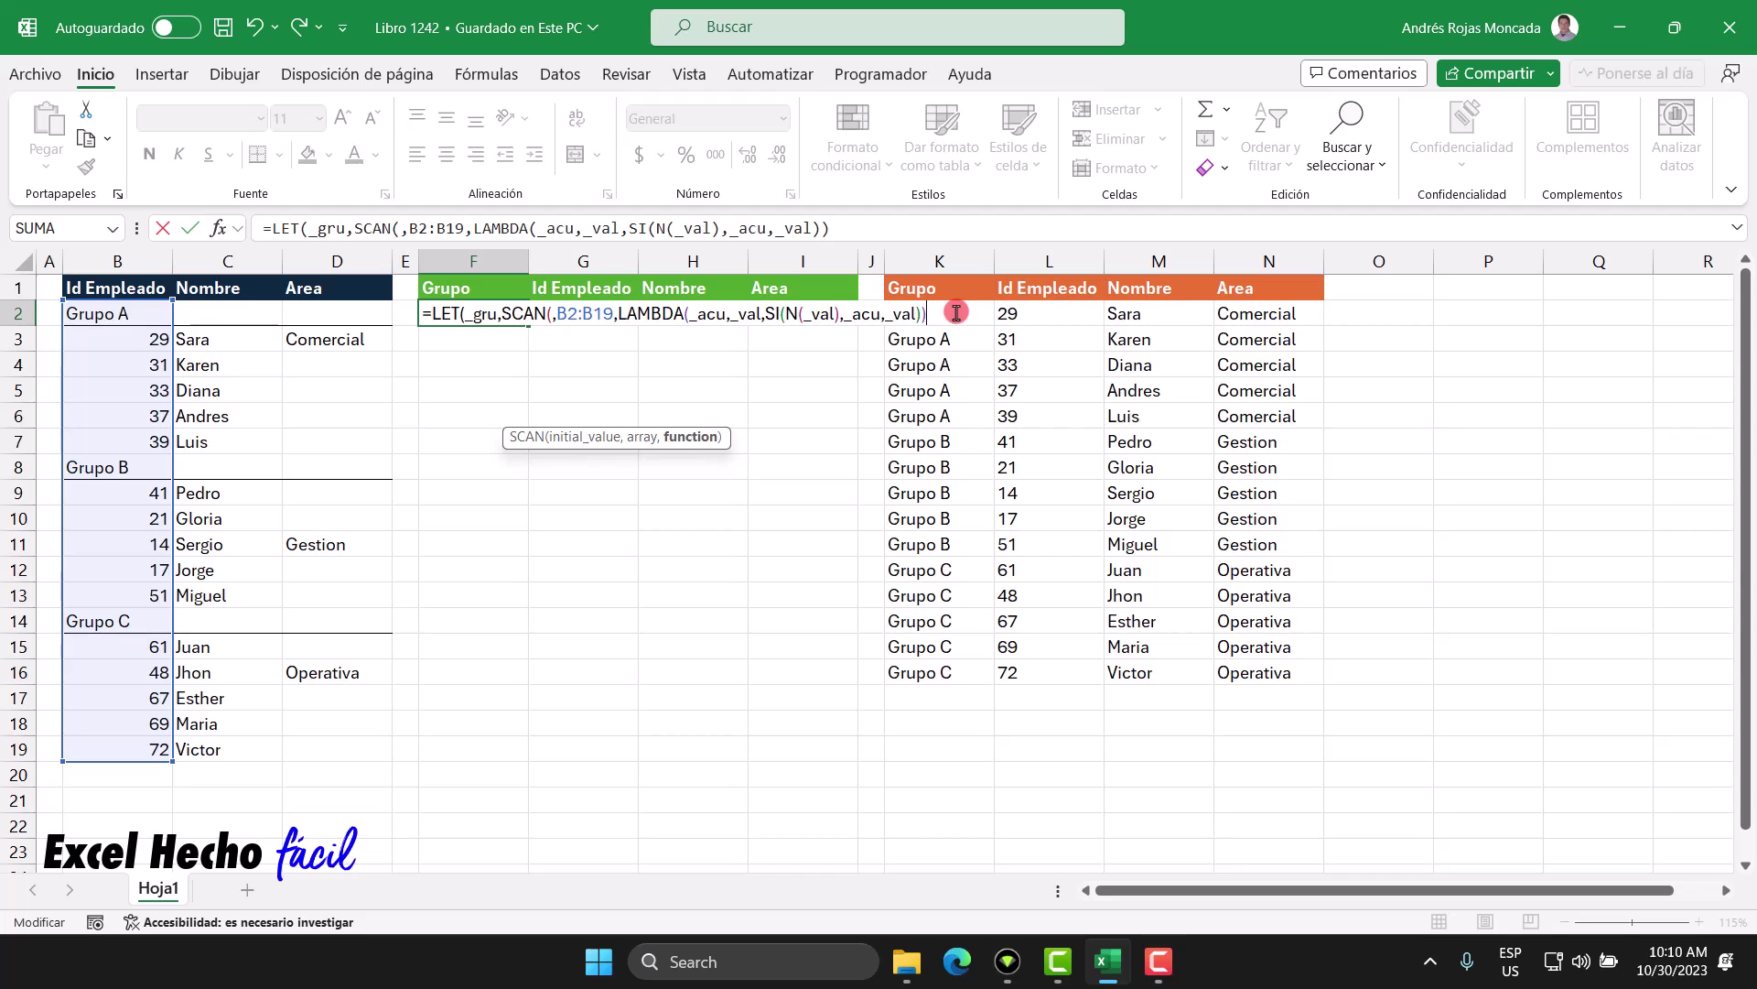
{"action": "type", "text": "),_gru"}
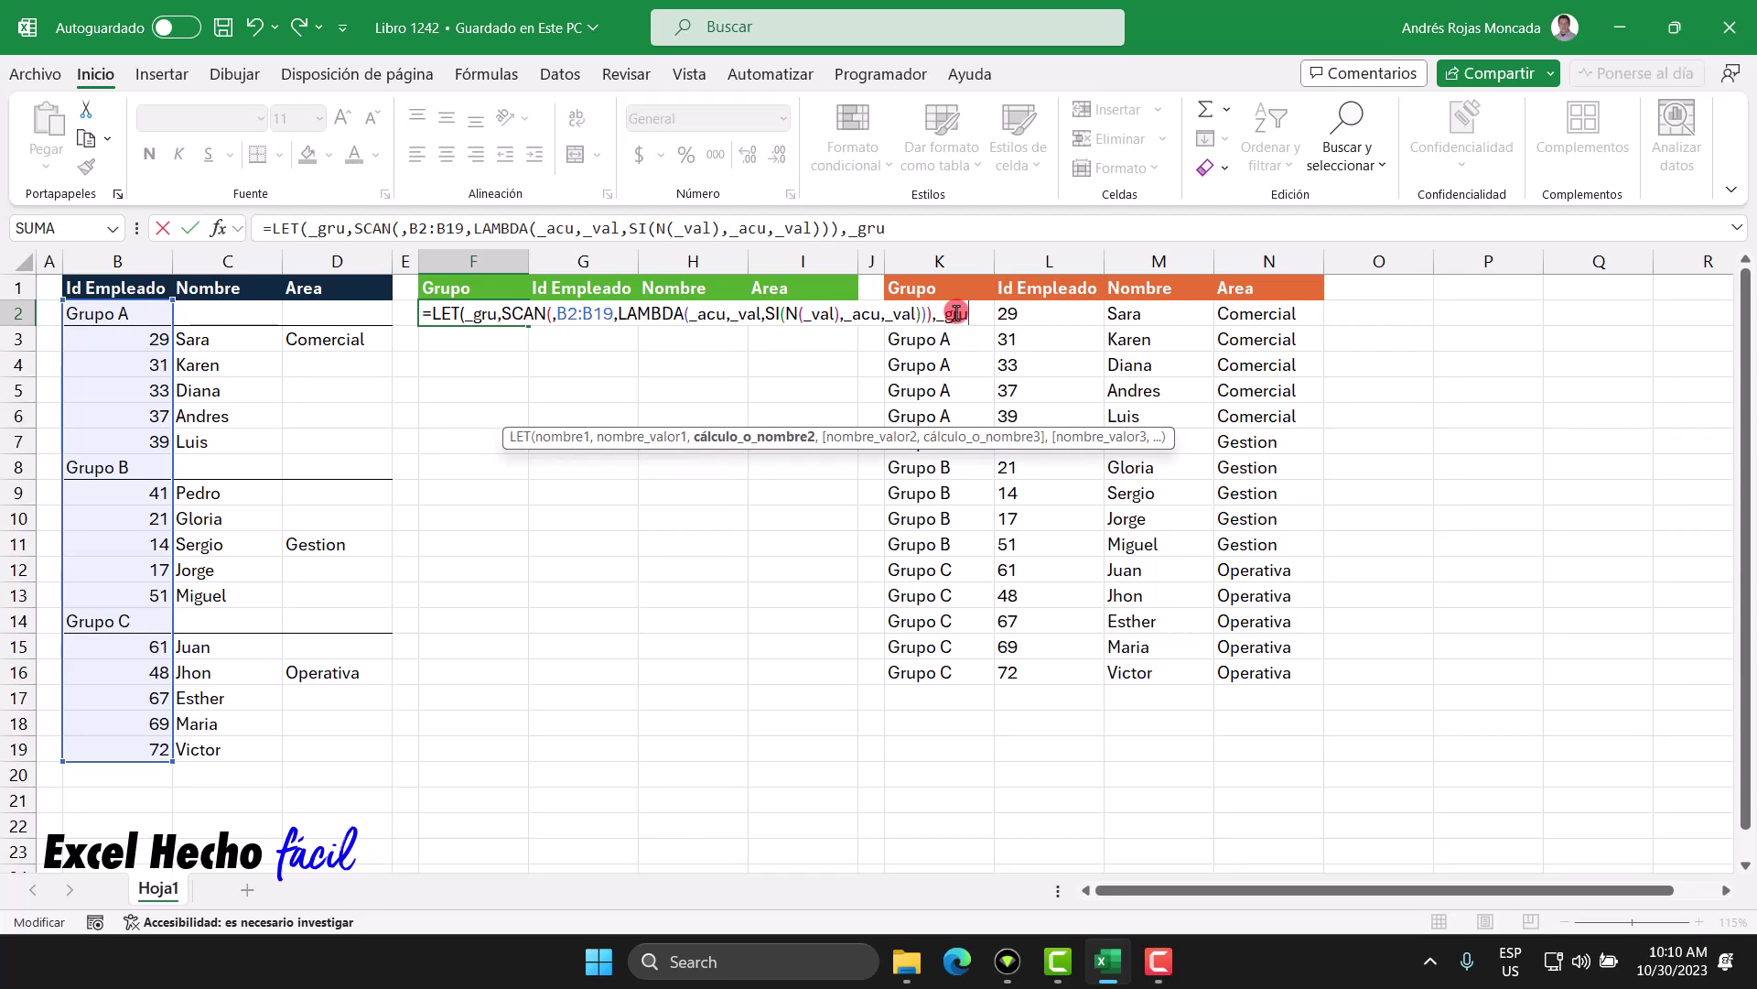
{"action": "type", "text": ")"}
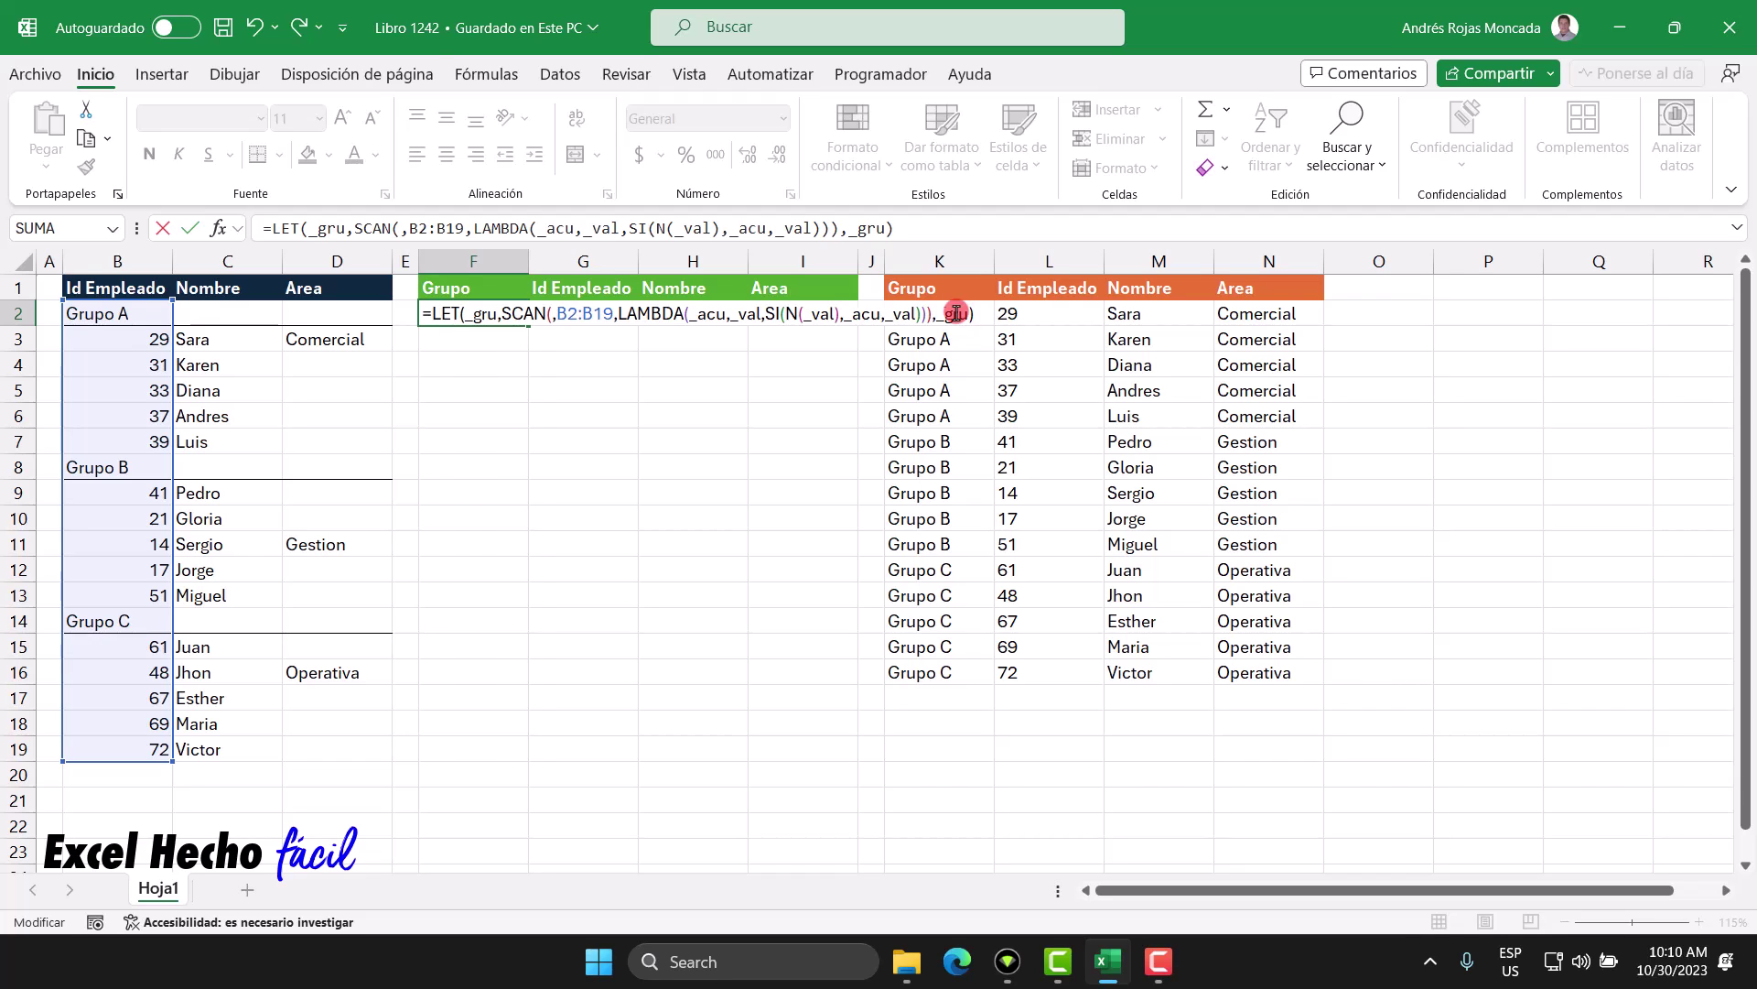
{"action": "key", "text": "Return"}
- Compare the spilled group labels in F2:F19 with the Grupo A, Grupo B and Grupo C blocks of the source list
{"action": "left_click_drag", "start_coordinate": [467, 314], "coordinate": [464, 747]}
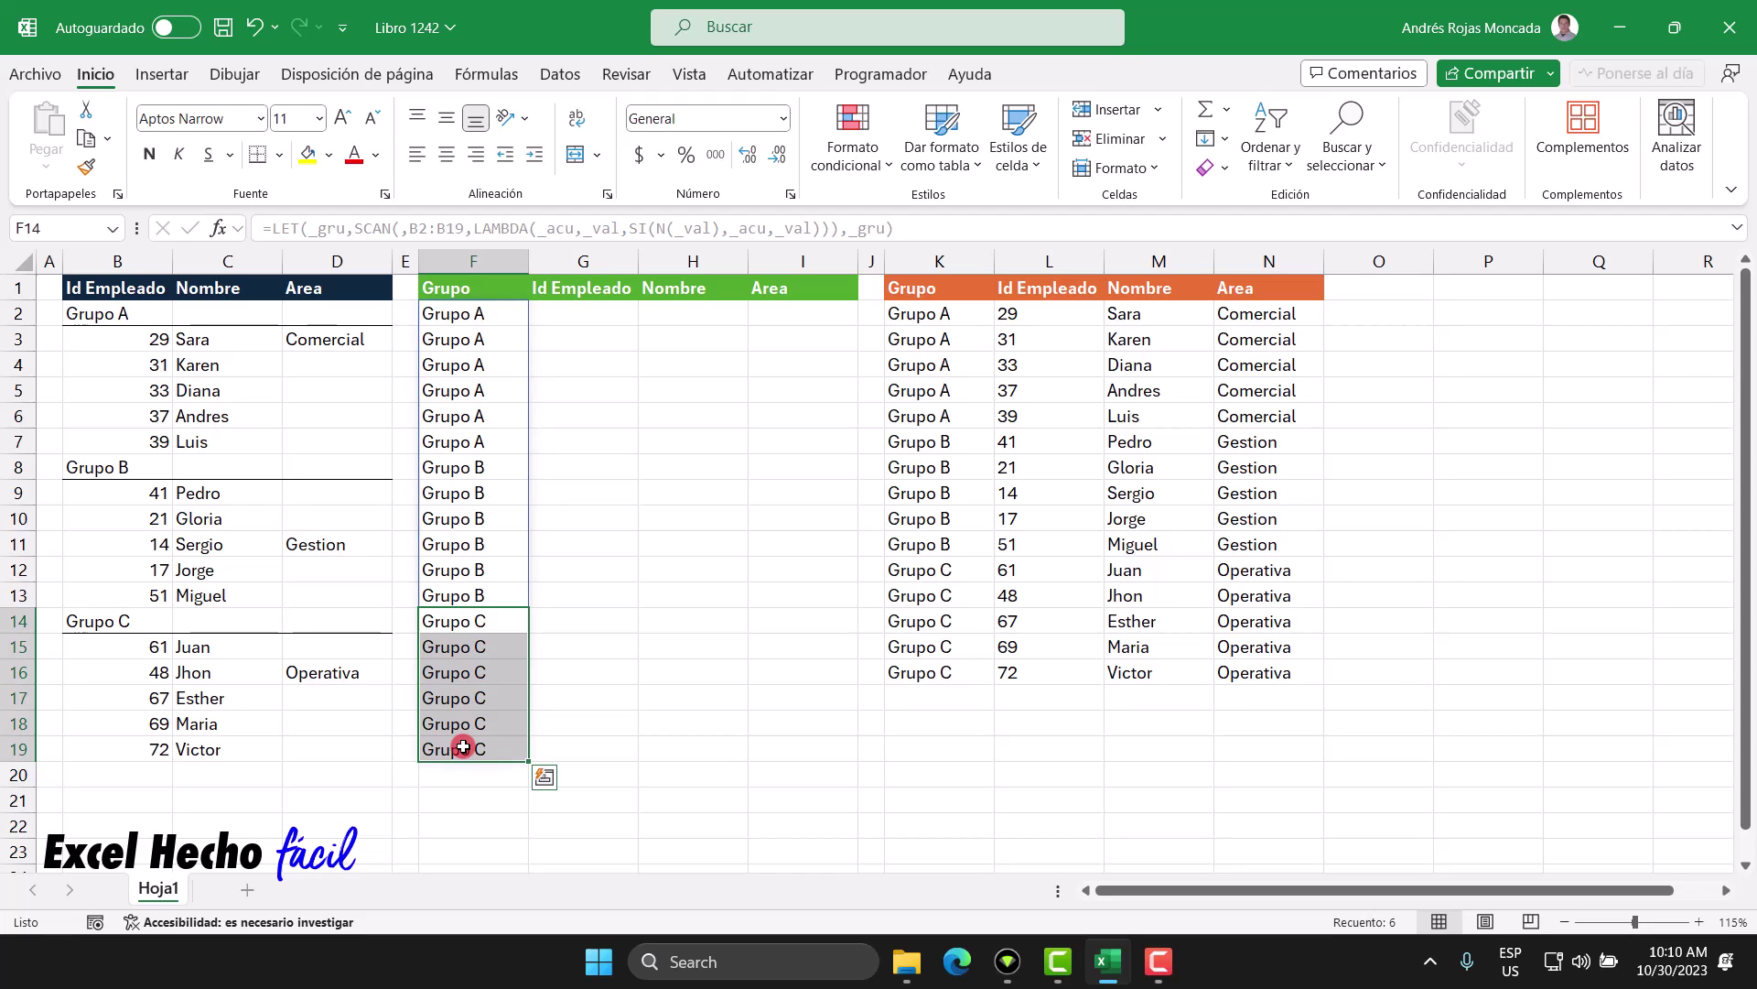
{"action": "left_click_drag", "start_coordinate": [99, 314], "coordinate": [526, 436]}
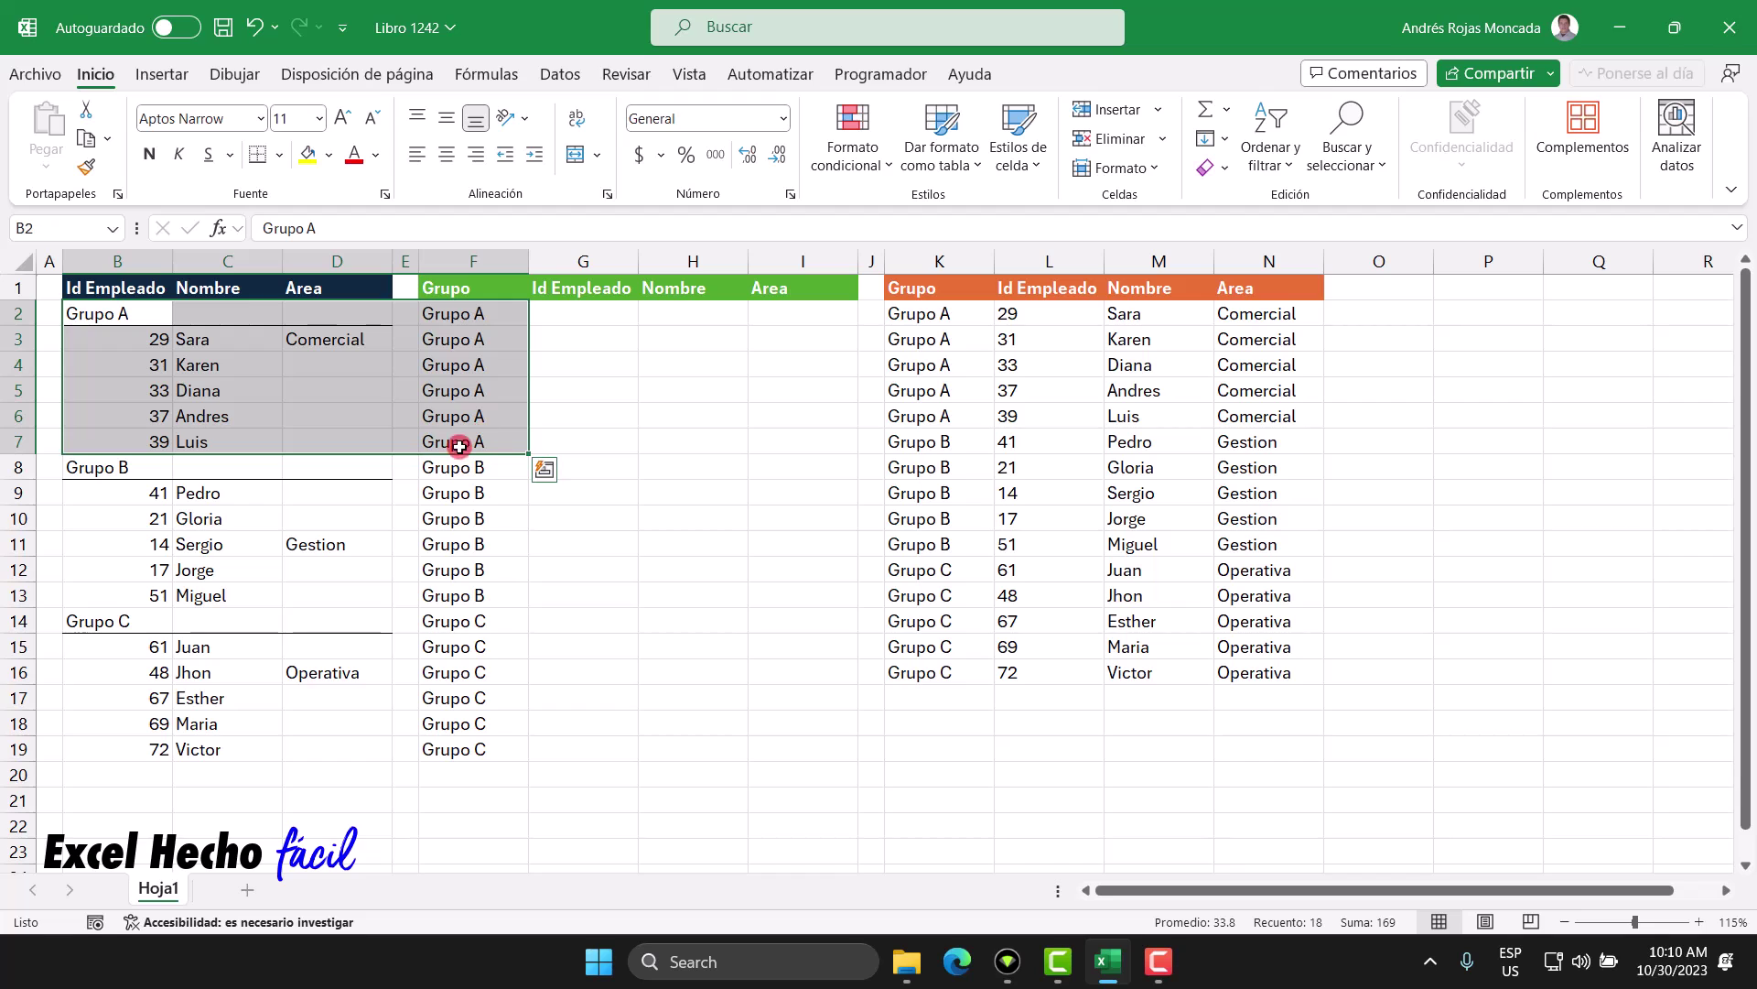
{"action": "left_click_drag", "start_coordinate": [122, 471], "coordinate": [486, 593]}
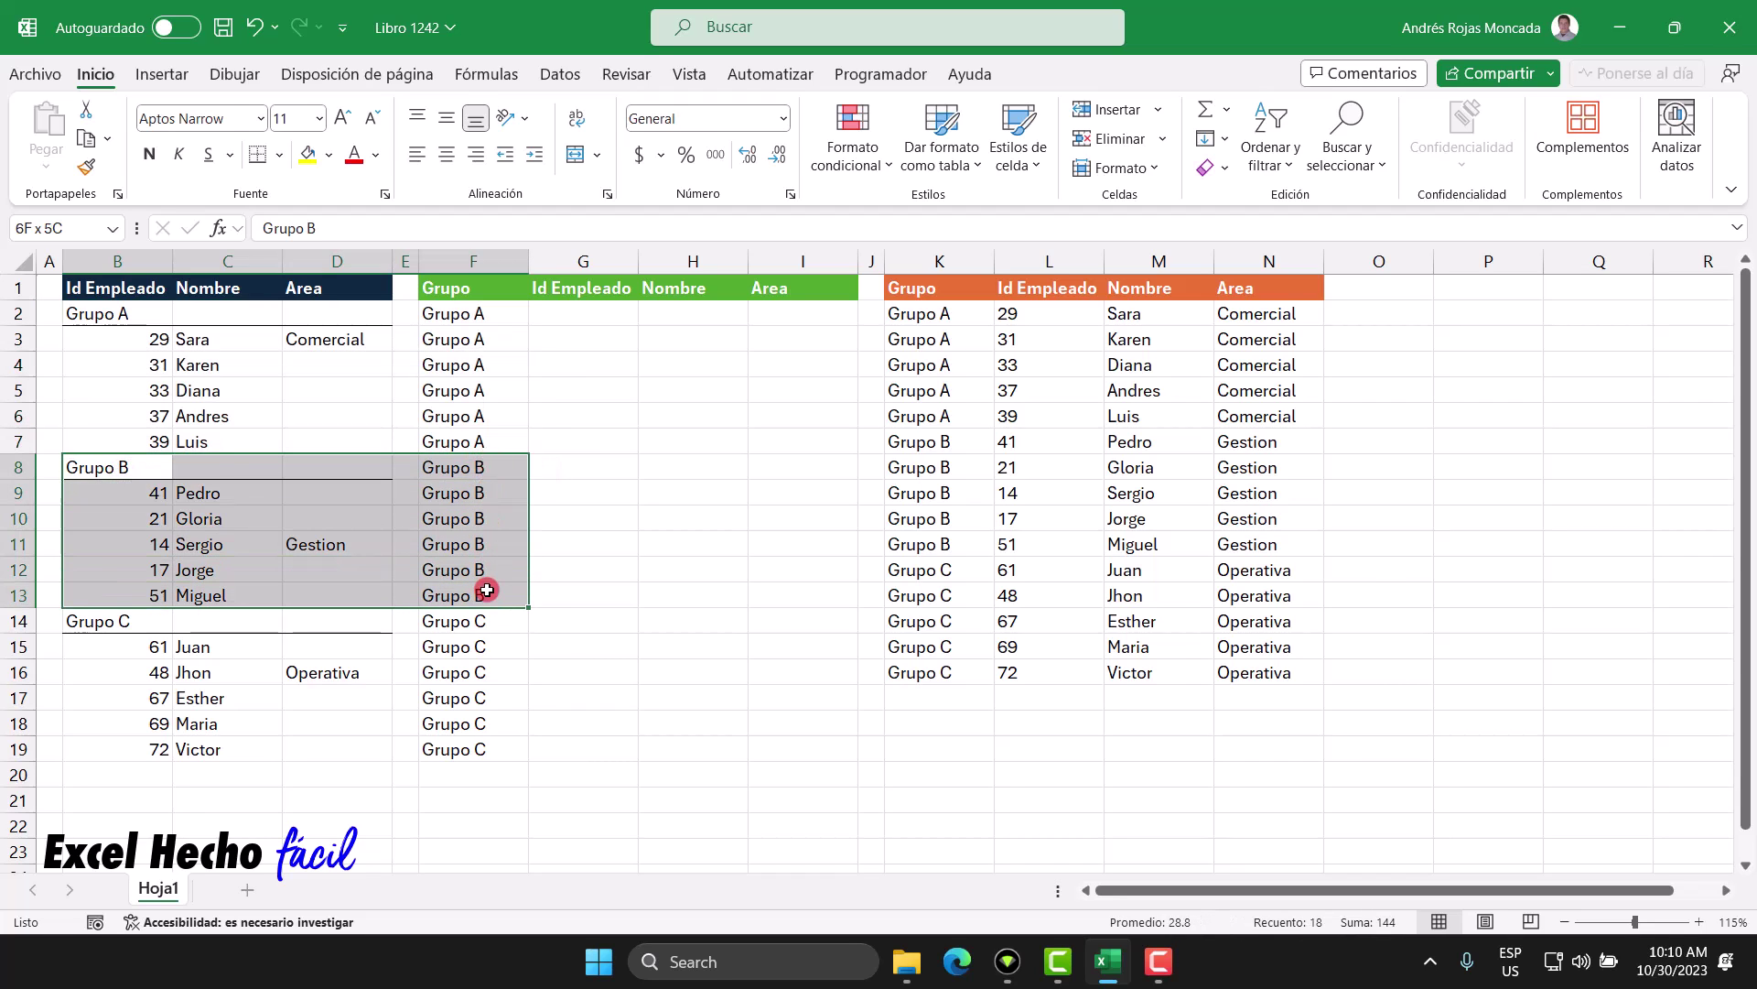
{"action": "left_click_drag", "start_coordinate": [107, 626], "coordinate": [464, 738]}
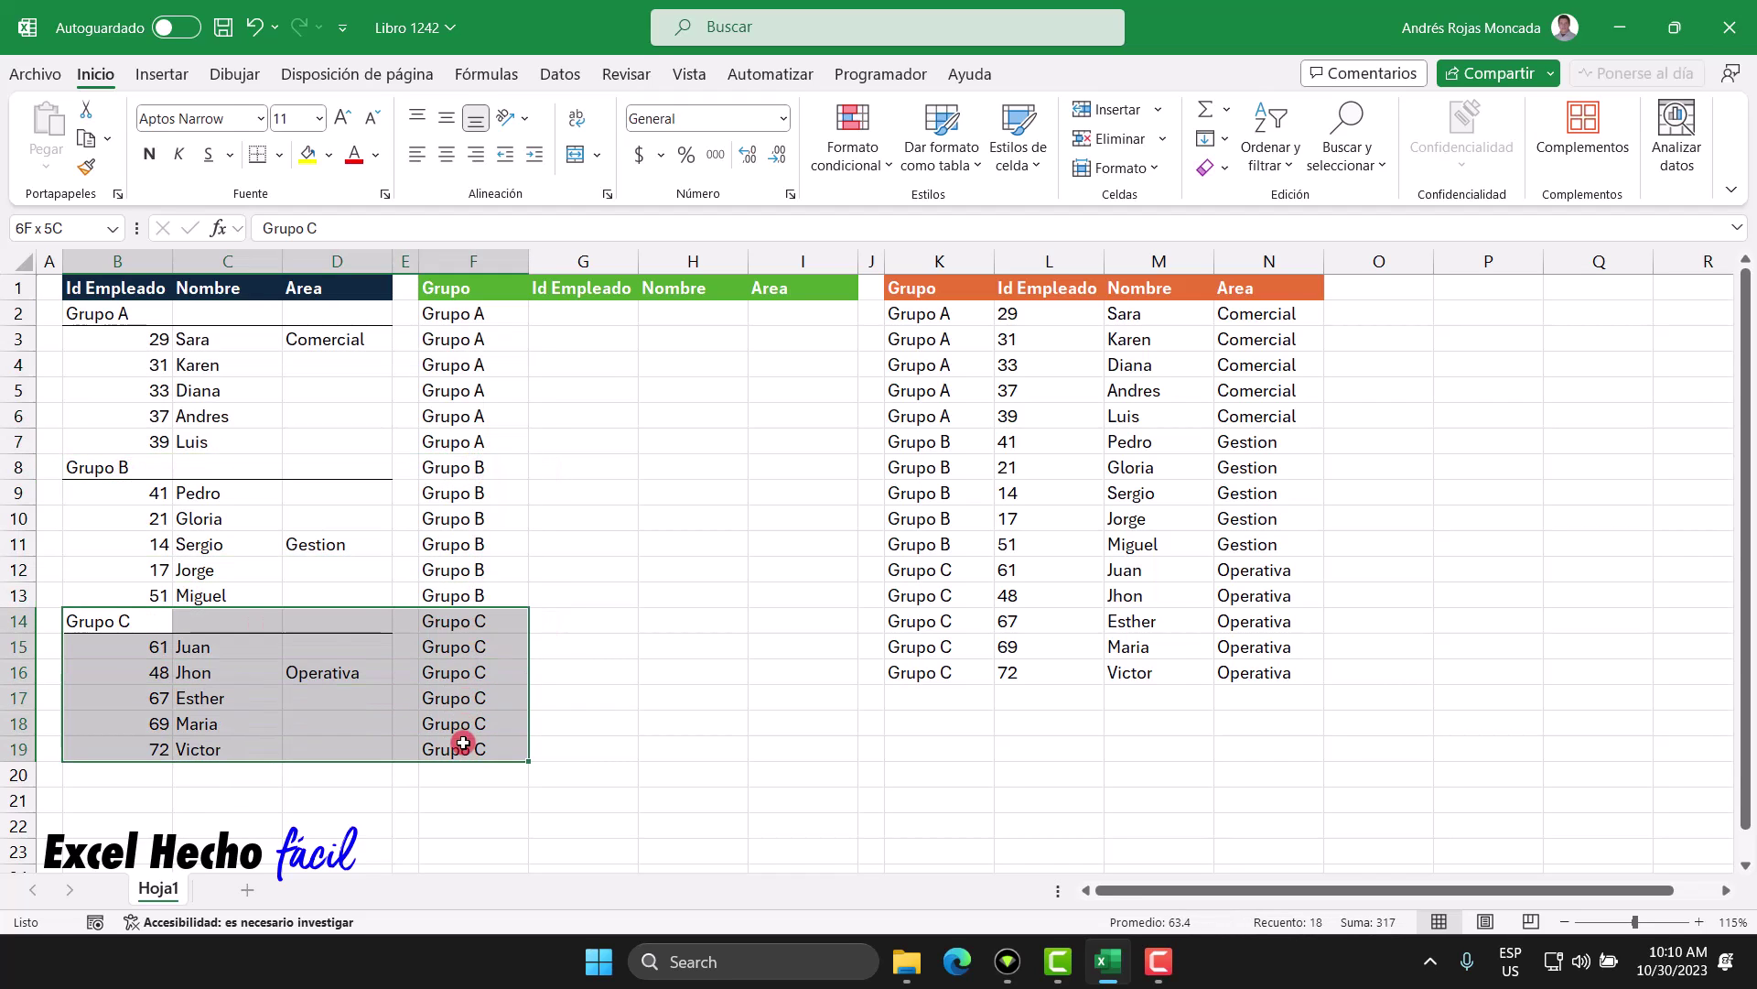
- Reopen the F2 formula, remove the final _gru result and closing parenthesis, and continue the LET on a new line
{"action": "left_click", "coordinate": [469, 315]}
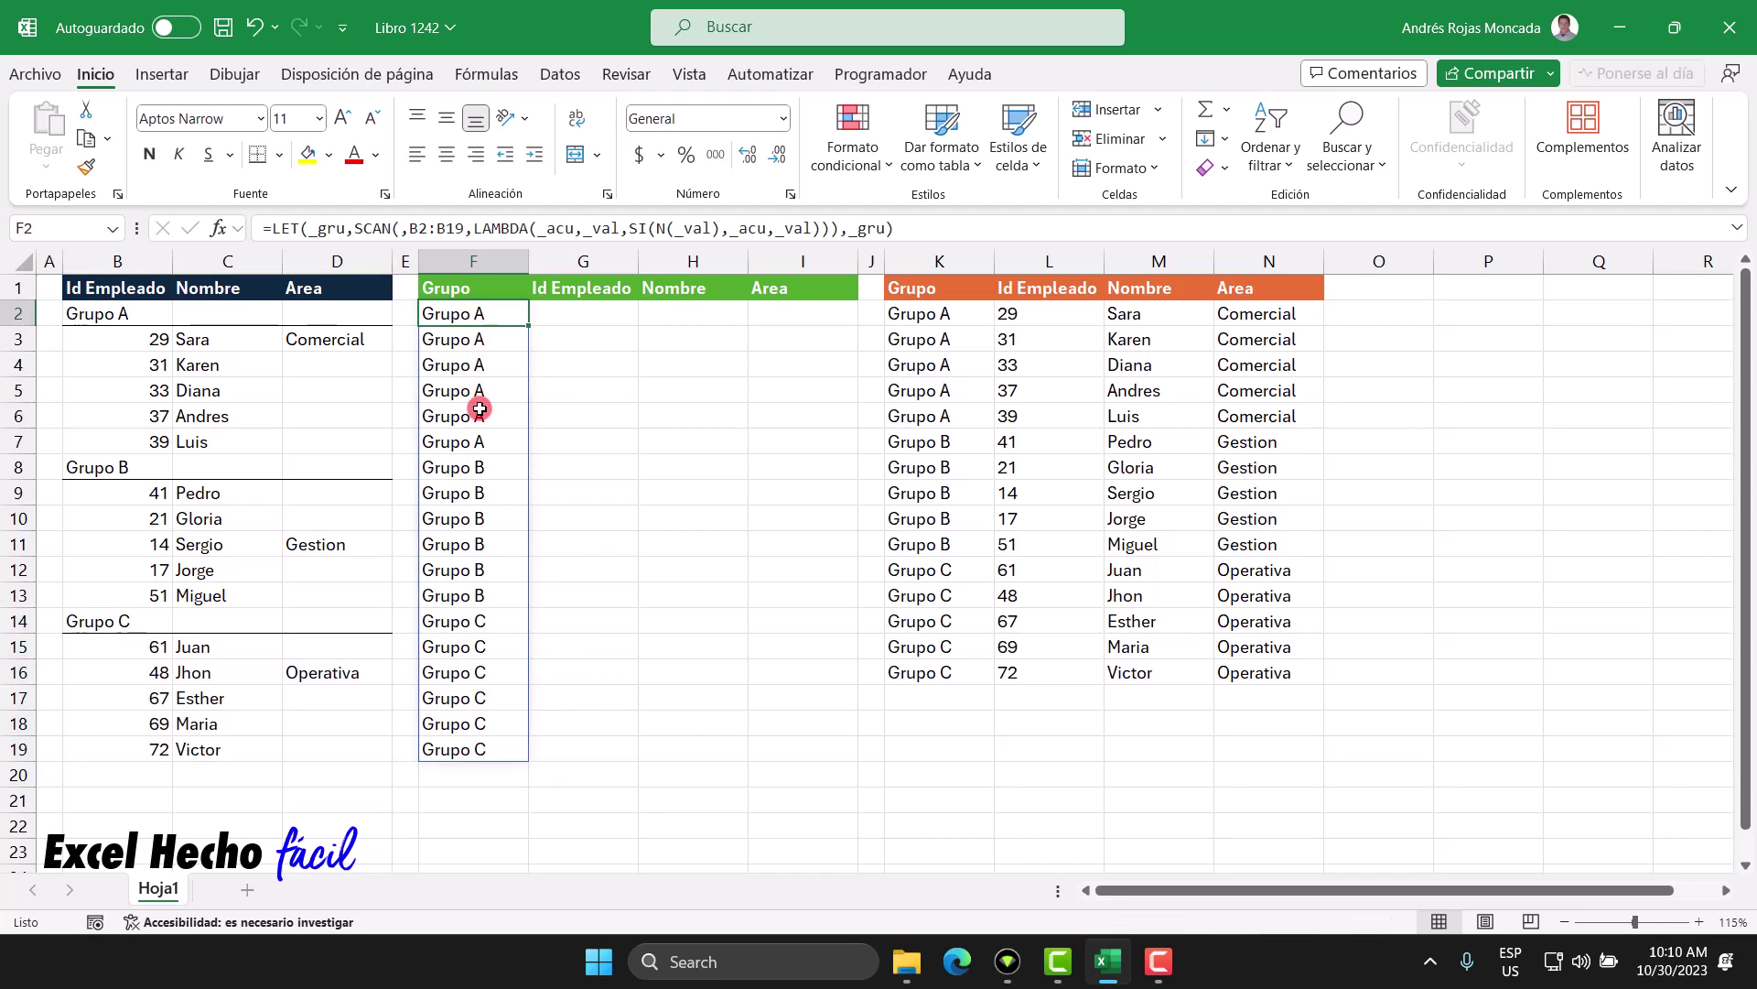
{"action": "key", "text": "F2"}
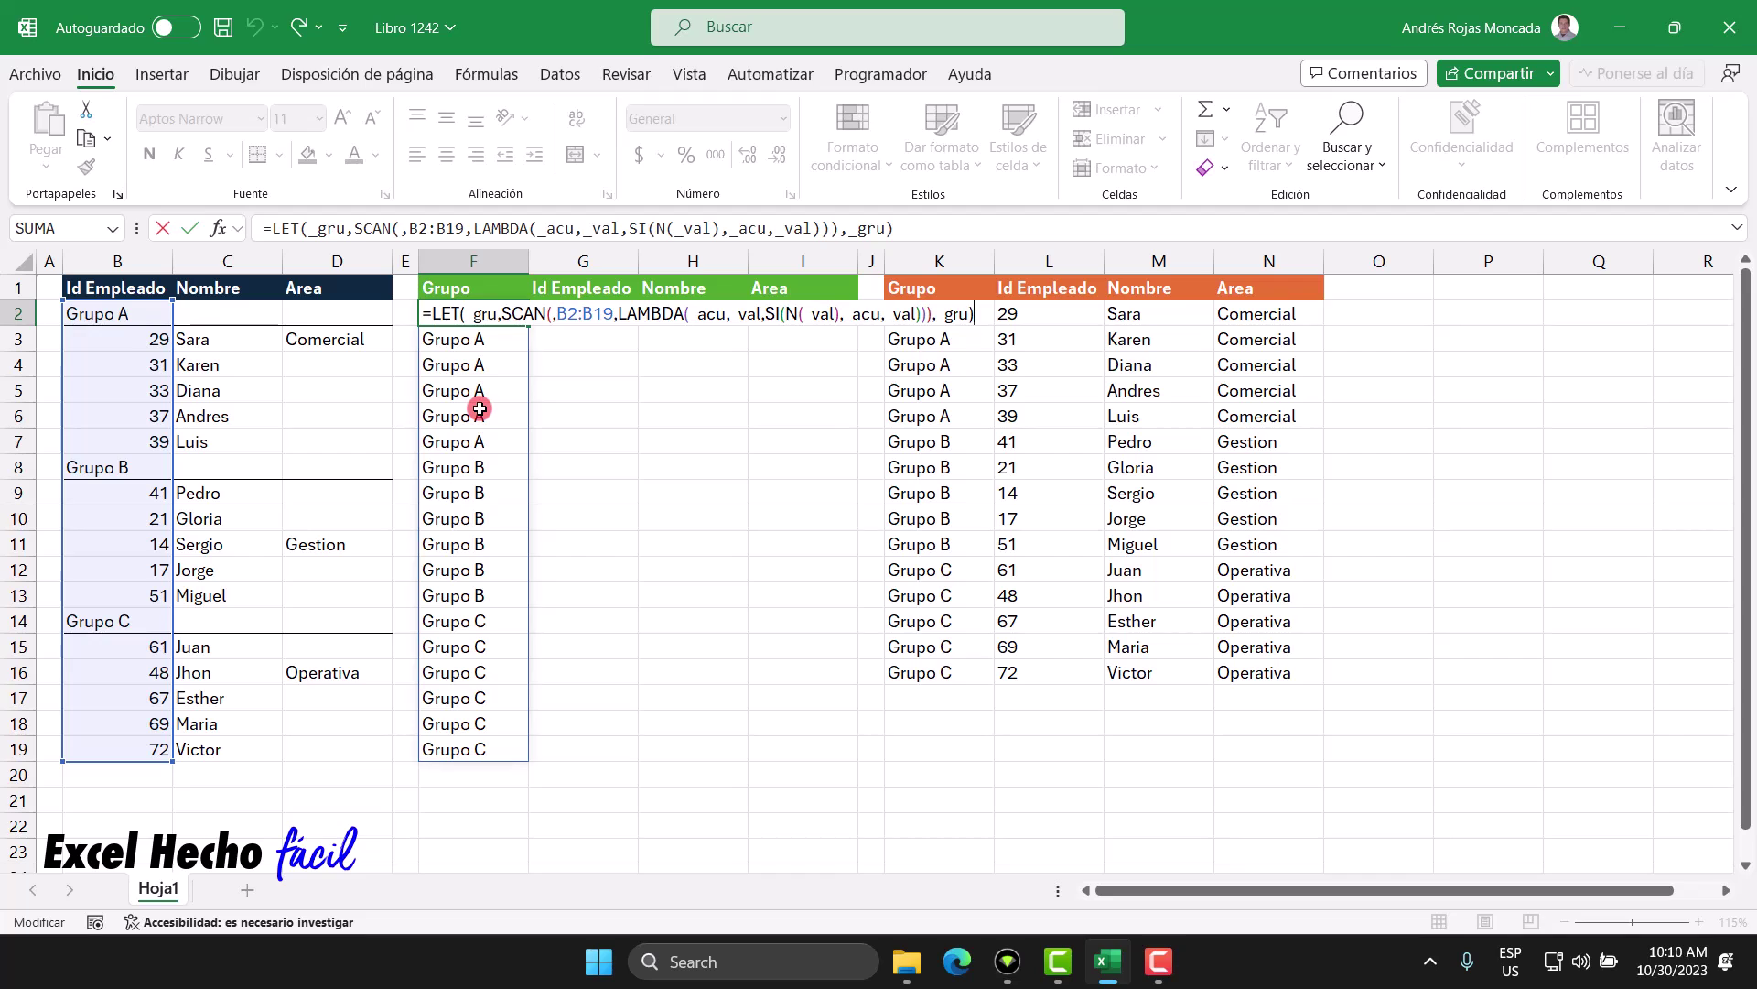
{"action": "key", "text": "BackSpace"}
{"action": "key", "text": "BackSpace"}
{"action": "key", "text": "BackSpace"}
{"action": "key", "text": "BackSpace"}
{"action": "key", "text": "BackSpace"}
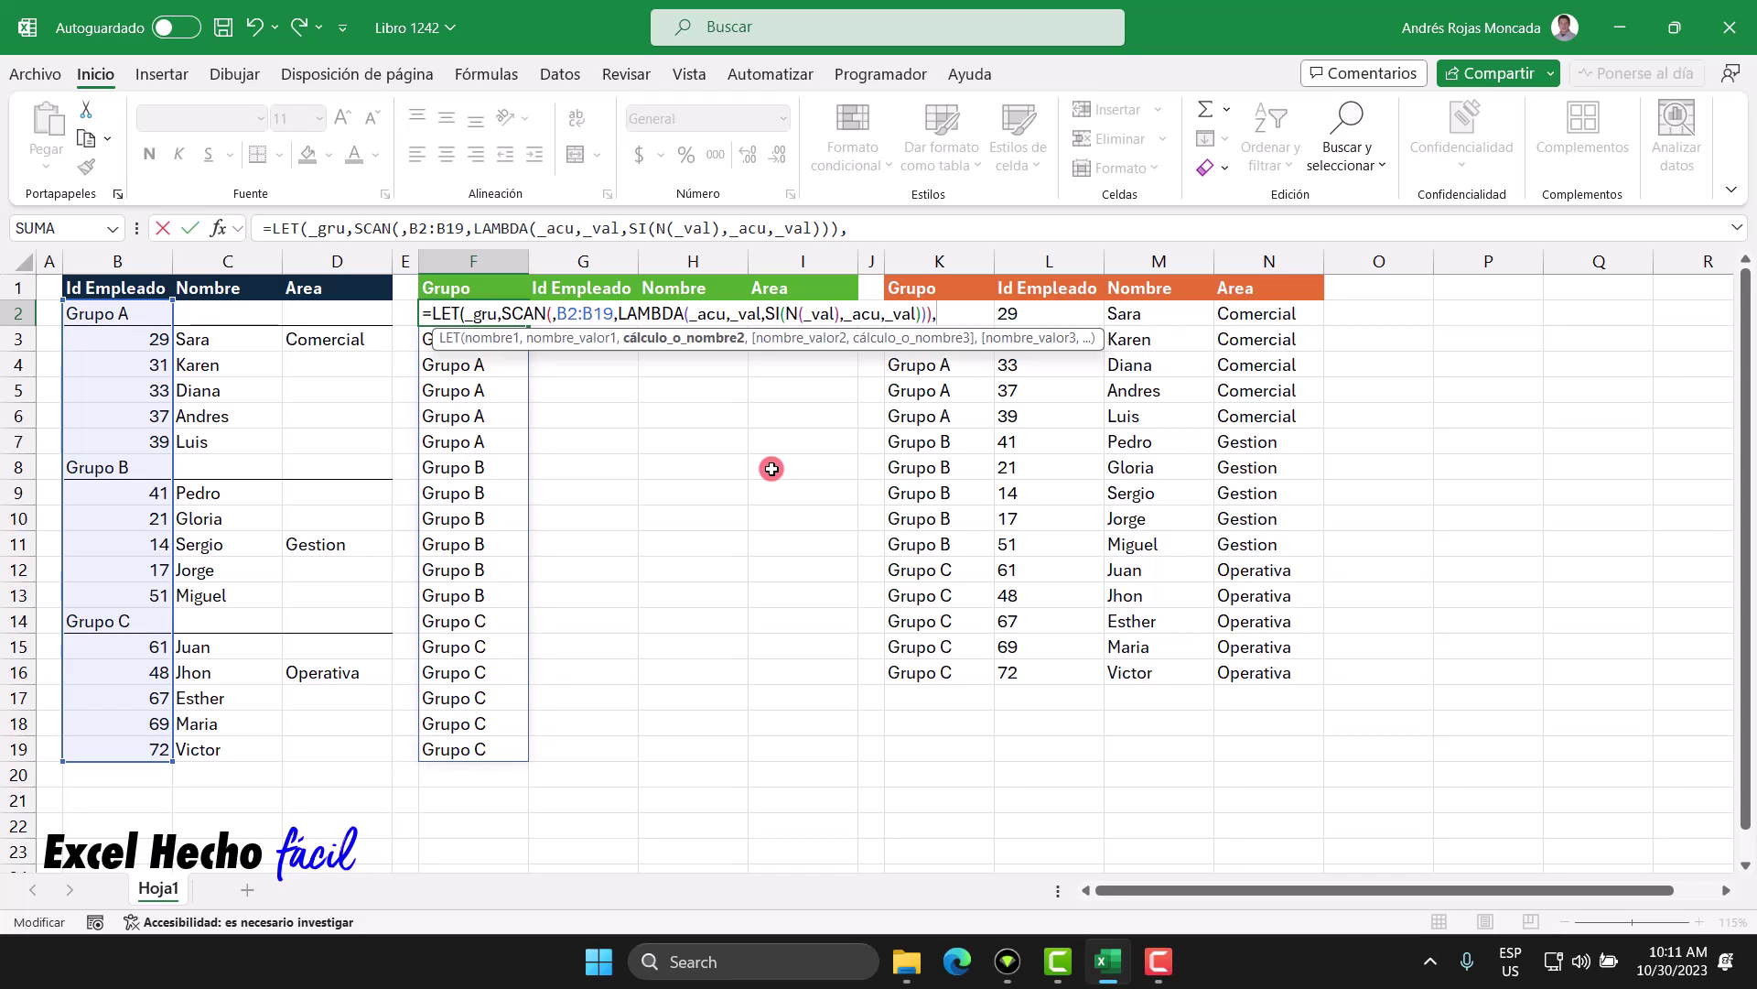
{"action": "key", "text": "alt+Return"}
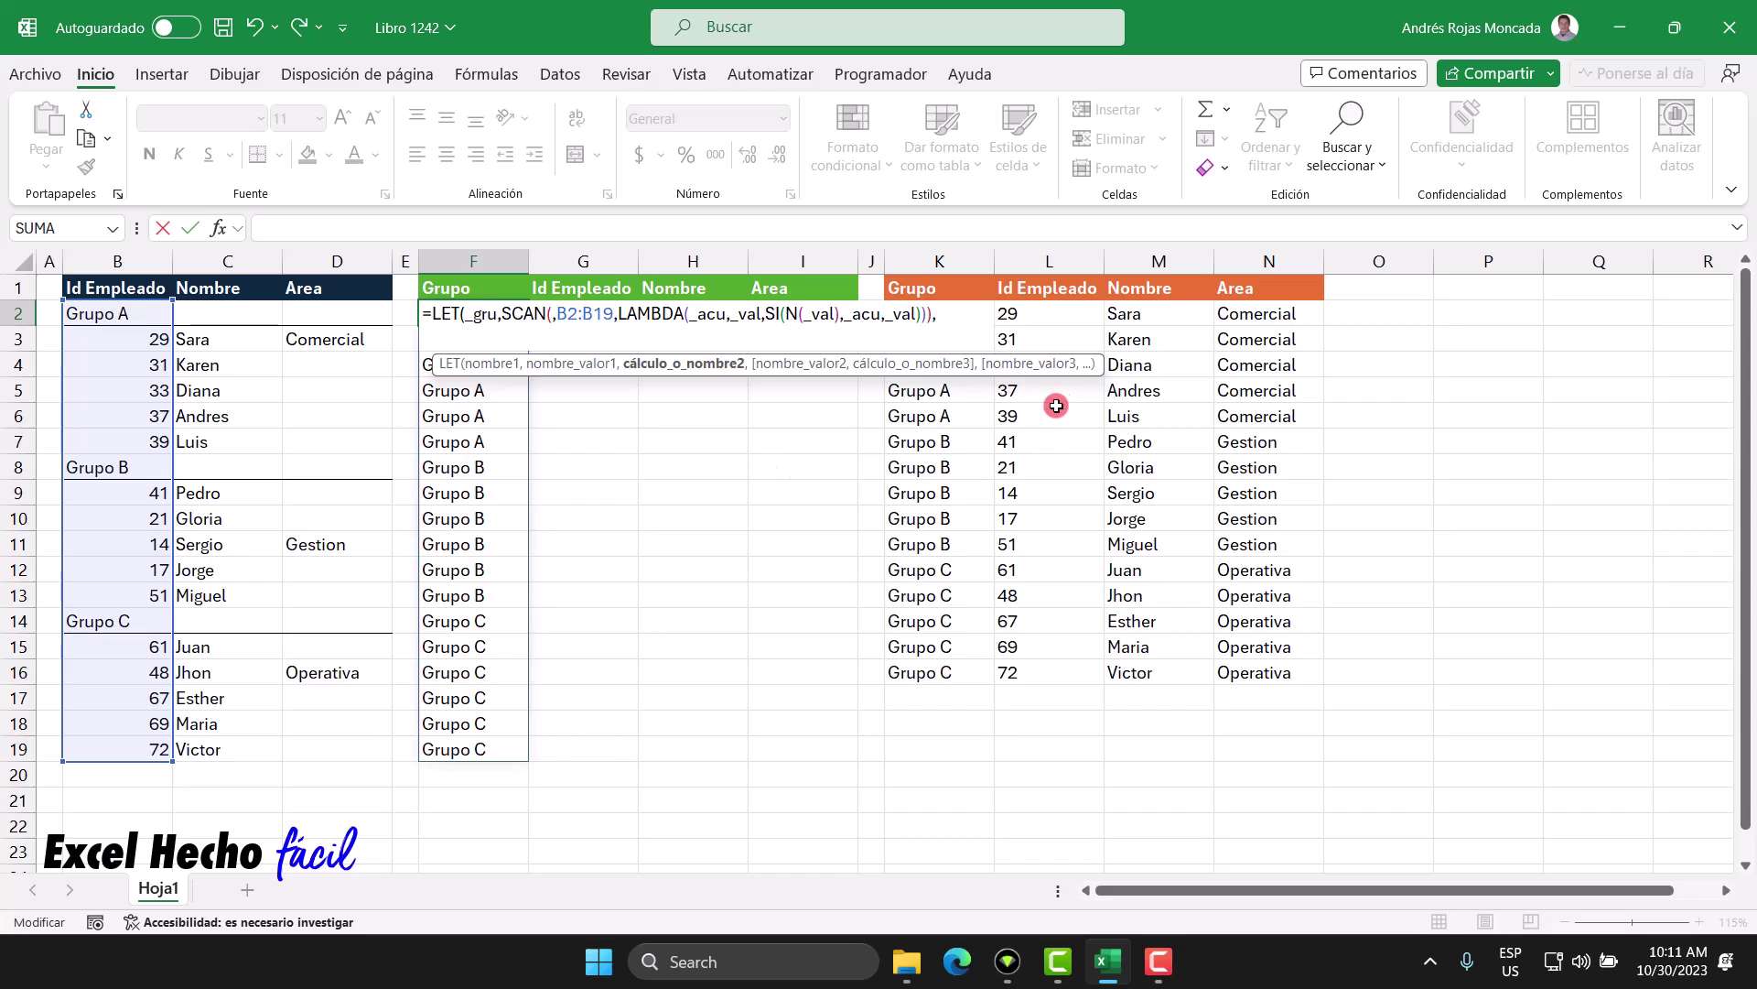
{"action": "left_click_drag", "start_coordinate": [1081, 365], "coordinate": [1041, 804]}
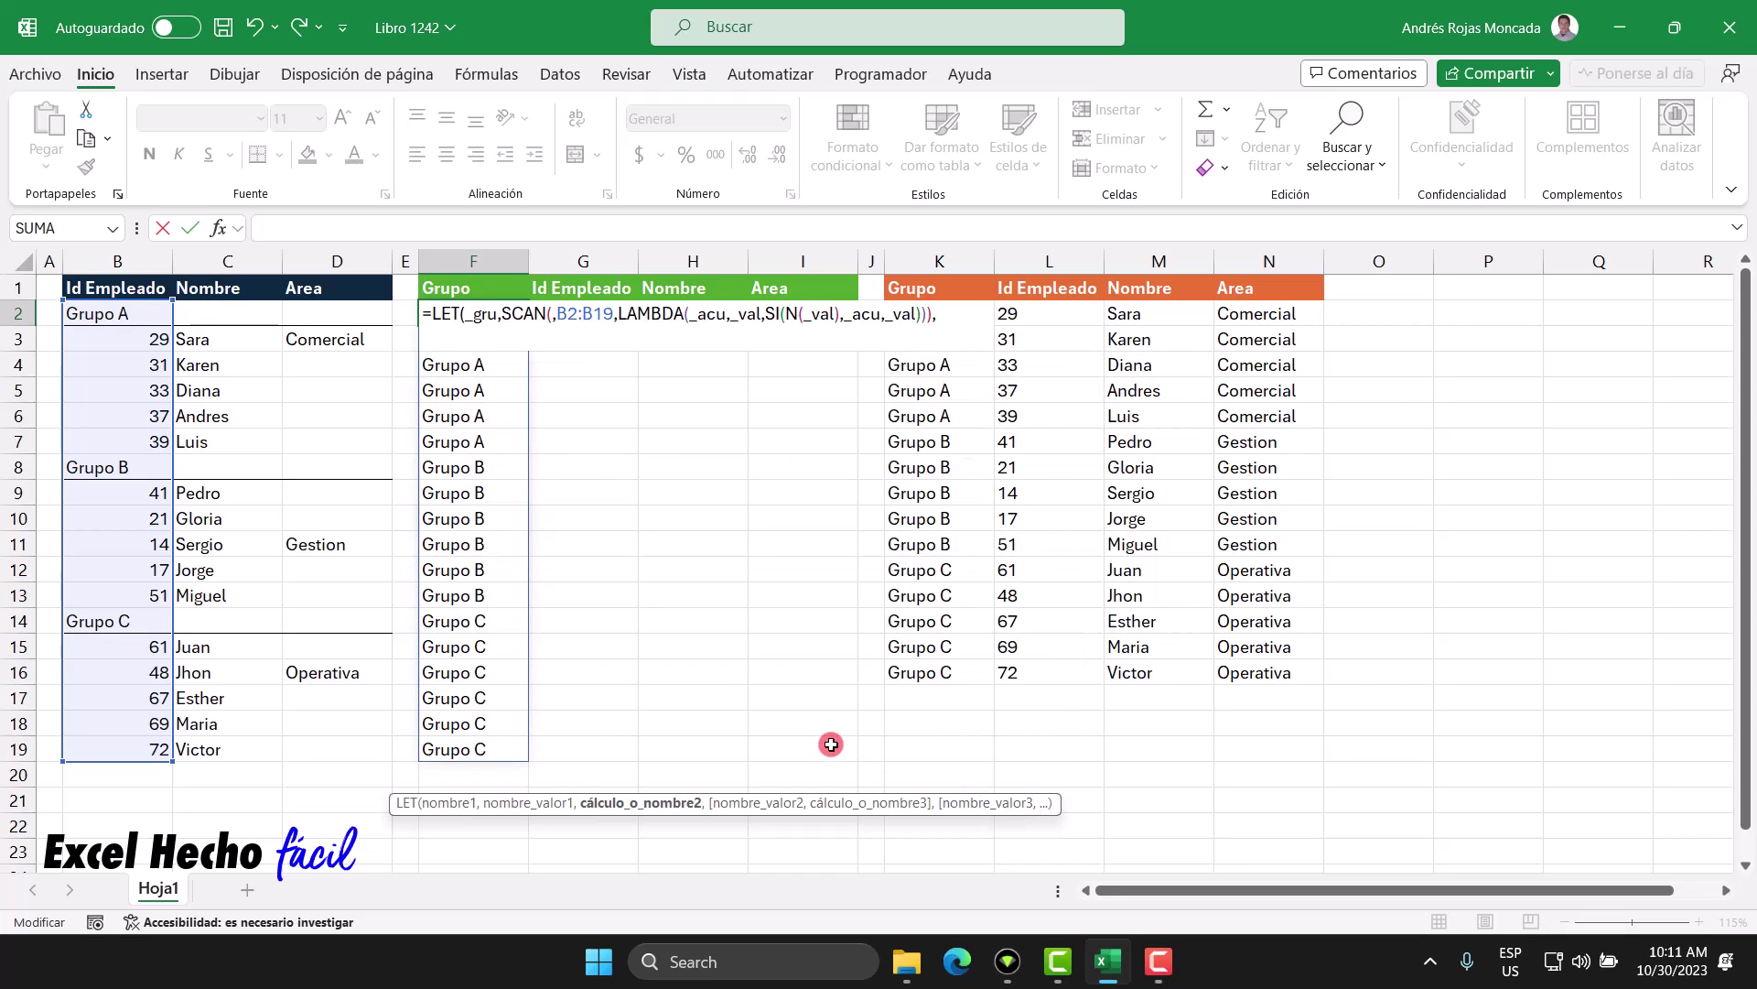
- Define a second LET variable named _are that refers to the Area range D2:D19
{"action": "type", "text": "_"}
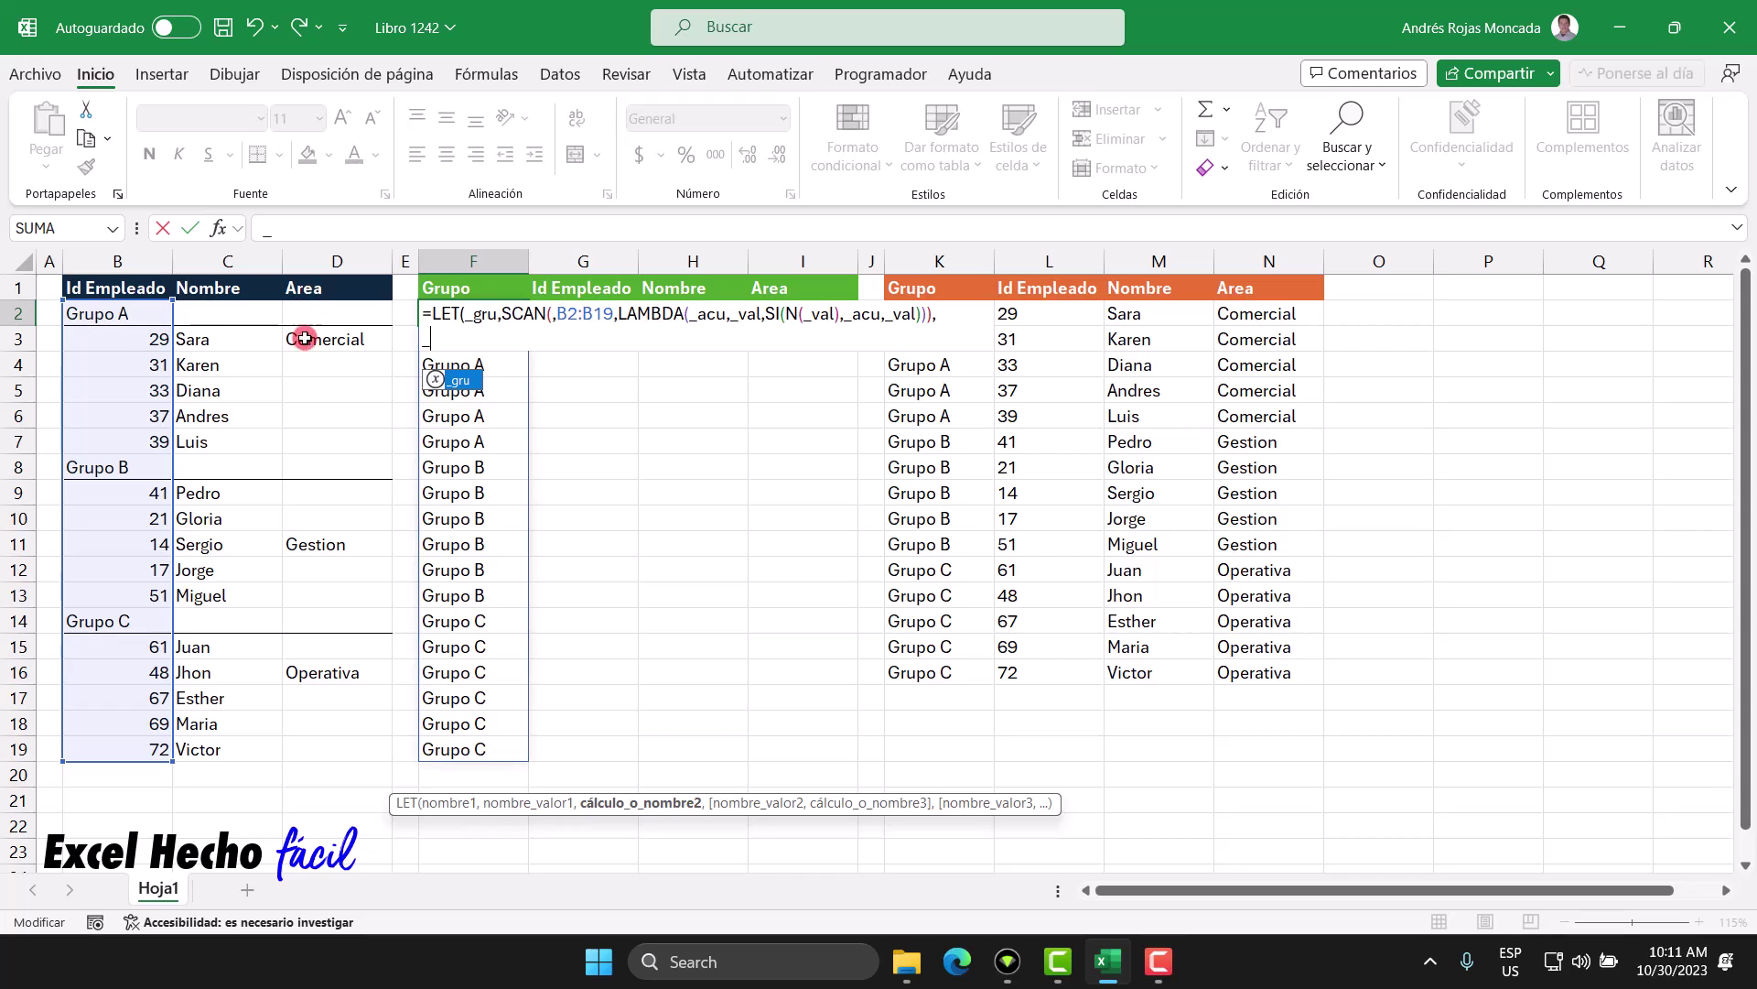
{"action": "type", "text": "are"}
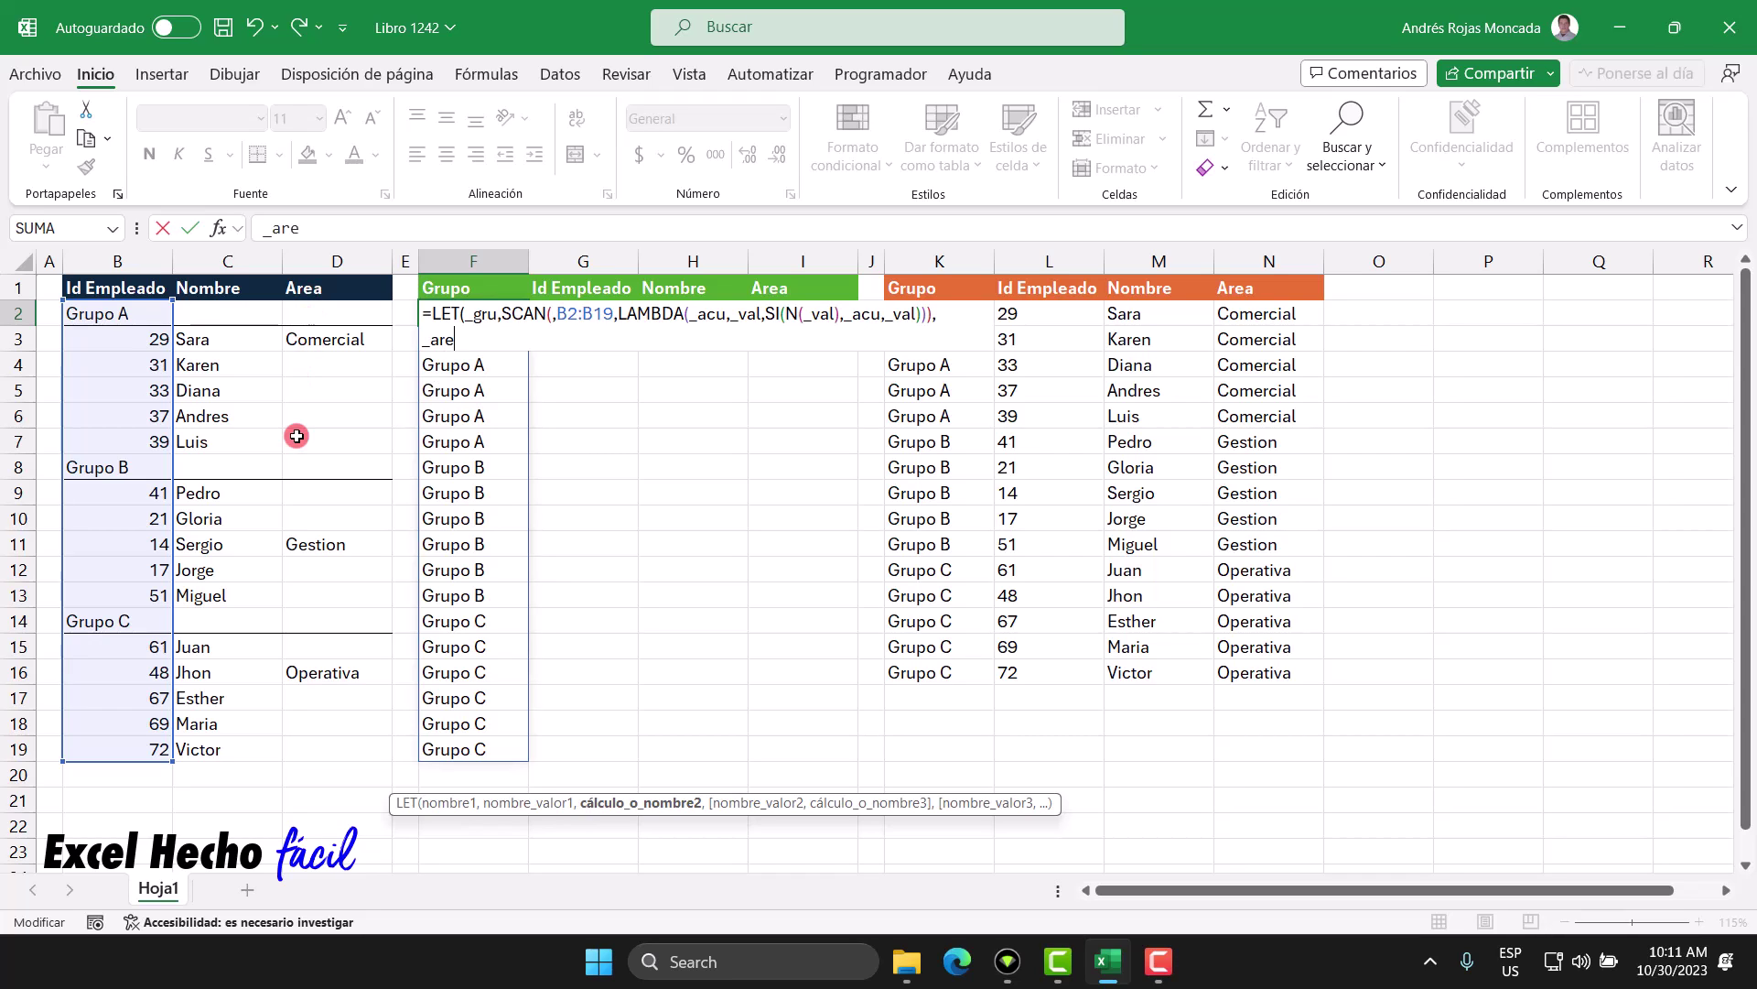
{"action": "type", "text": ","}
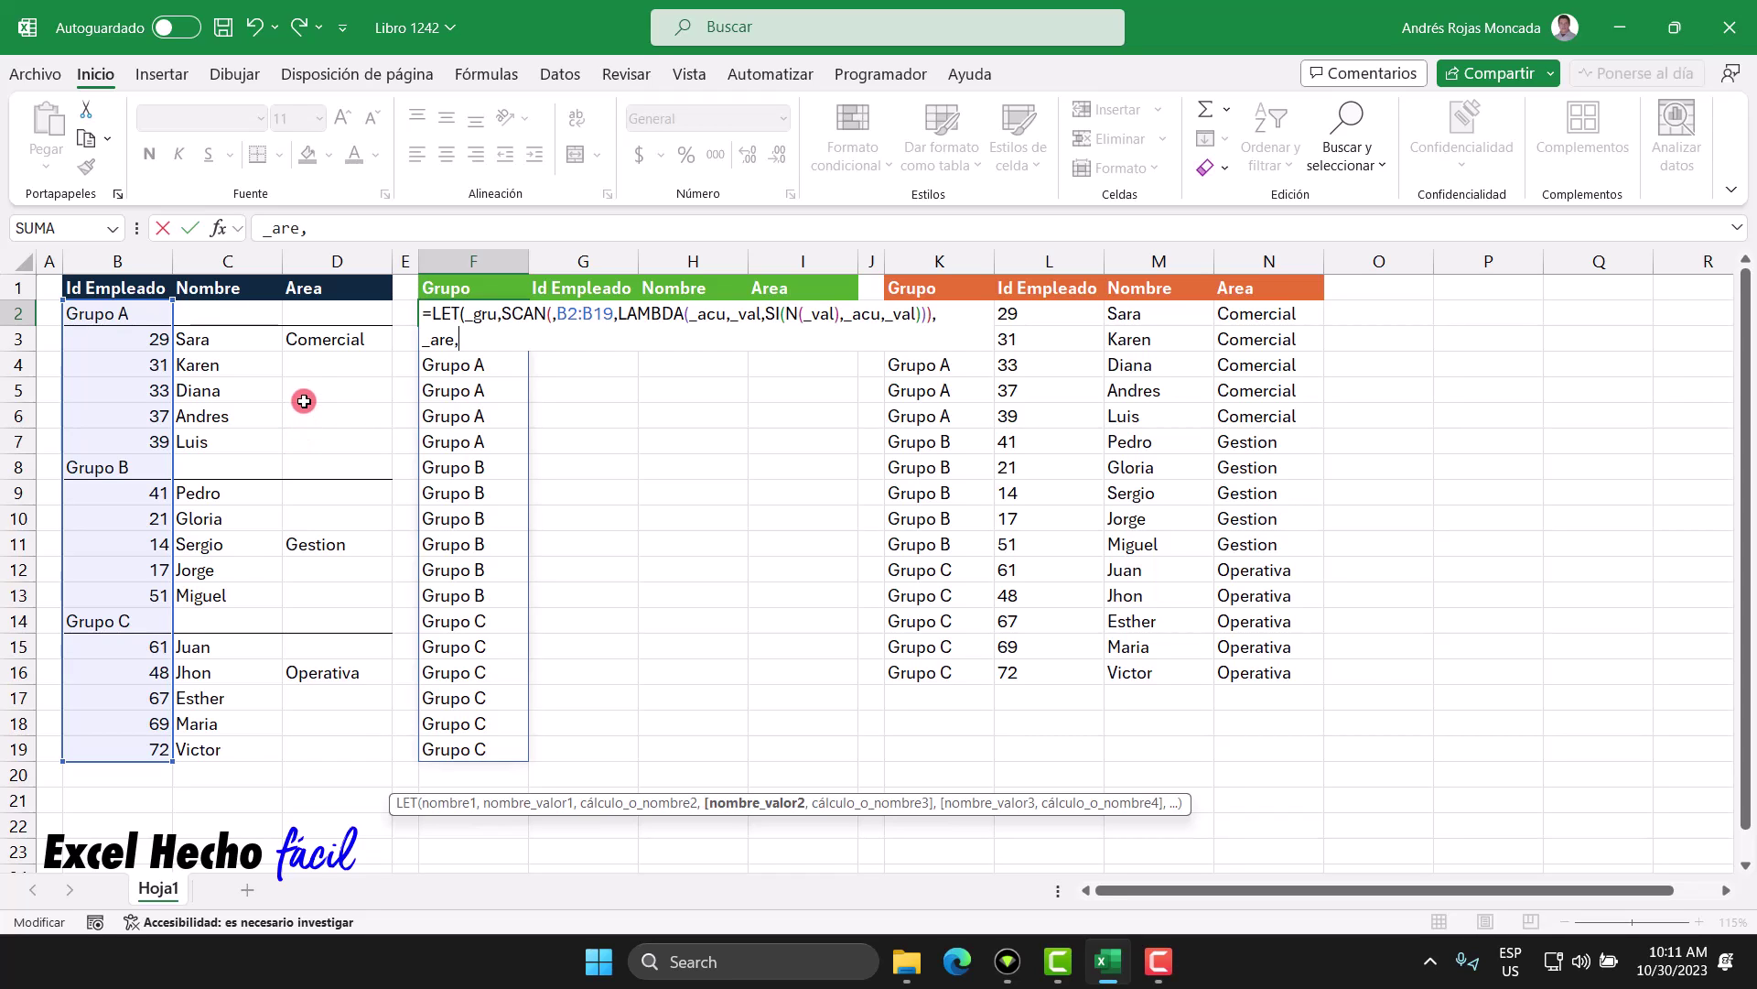
{"action": "left_click_drag", "start_coordinate": [306, 322], "coordinate": [303, 757]}
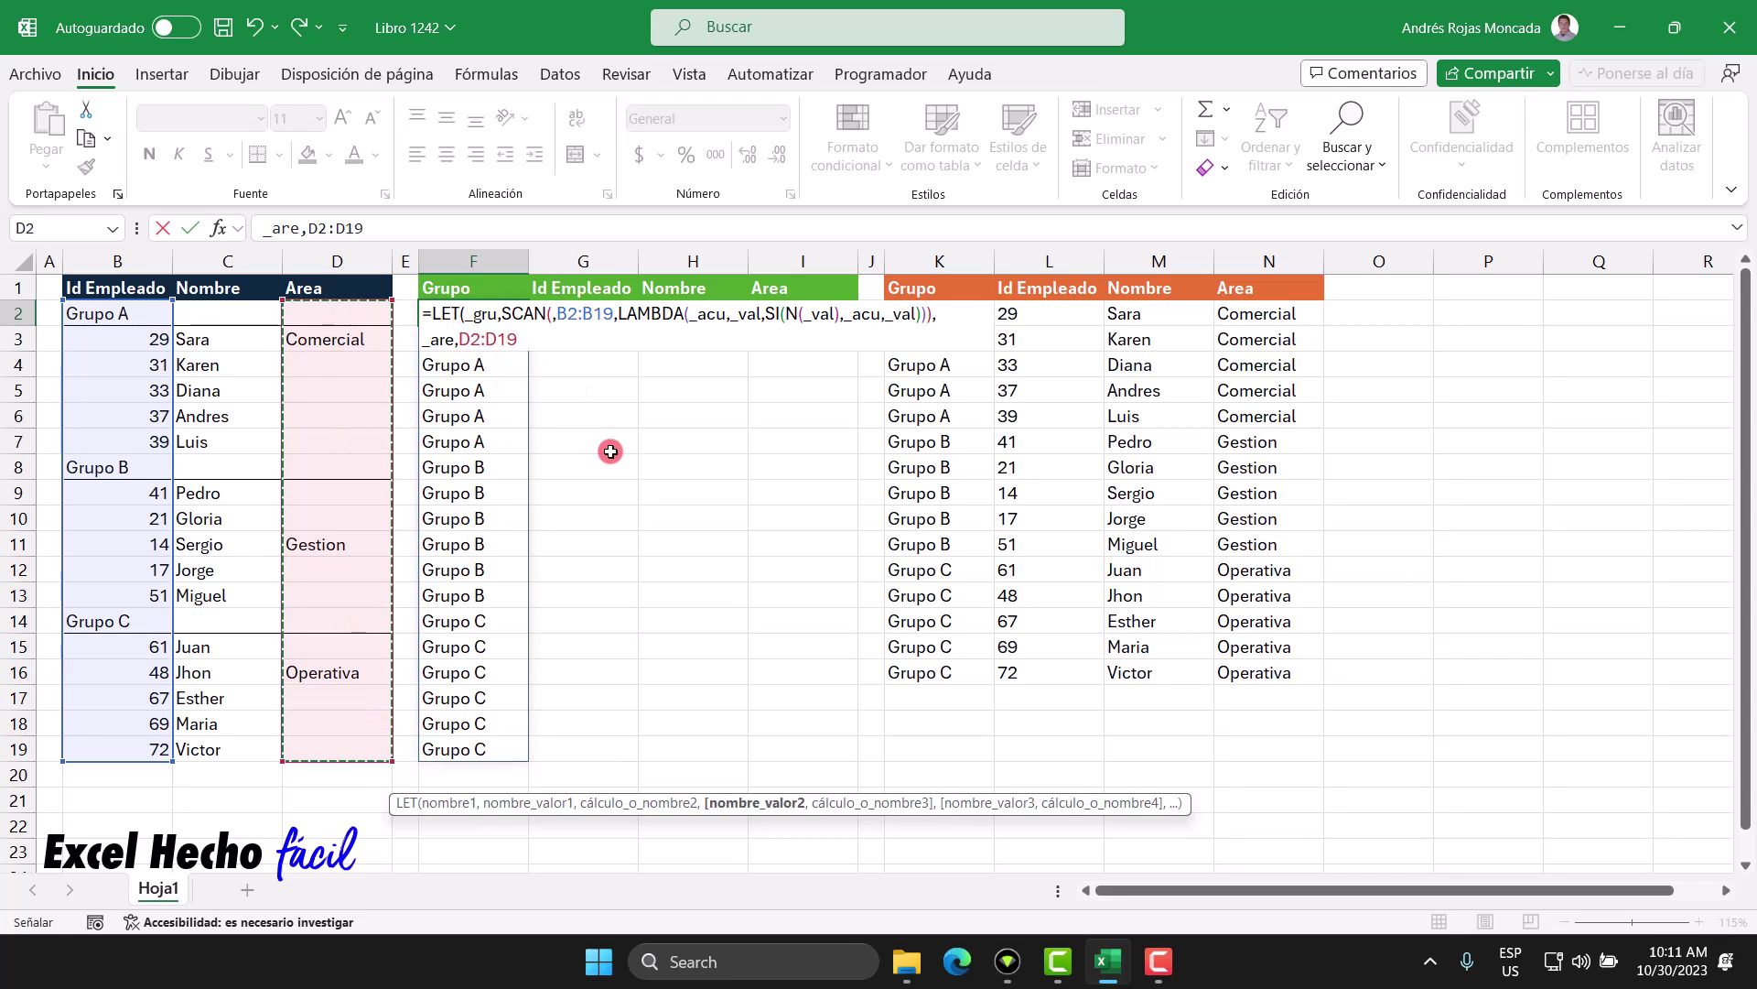
- Return APILARH(_gru,_are) as the LET result to stack both variables horizontally, and enter the formula
{"action": "type", "text": ",api"}
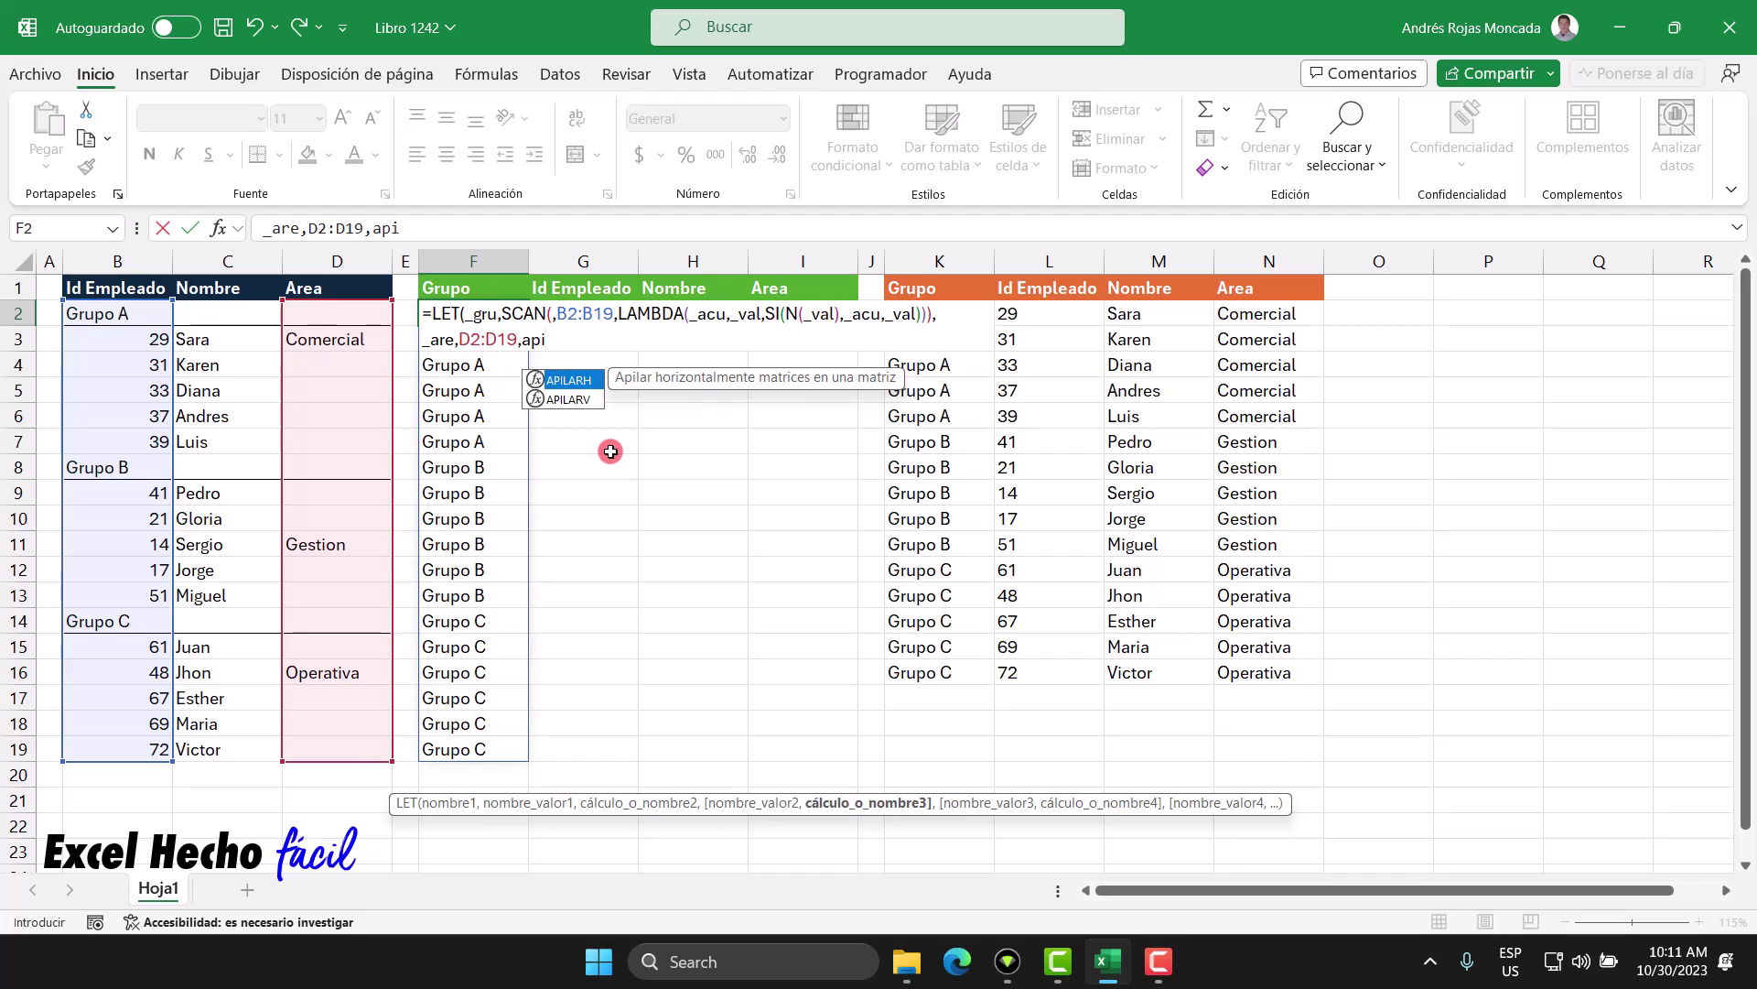
{"action": "key", "text": "Tab"}
{"action": "key", "text": "BackSpace"}
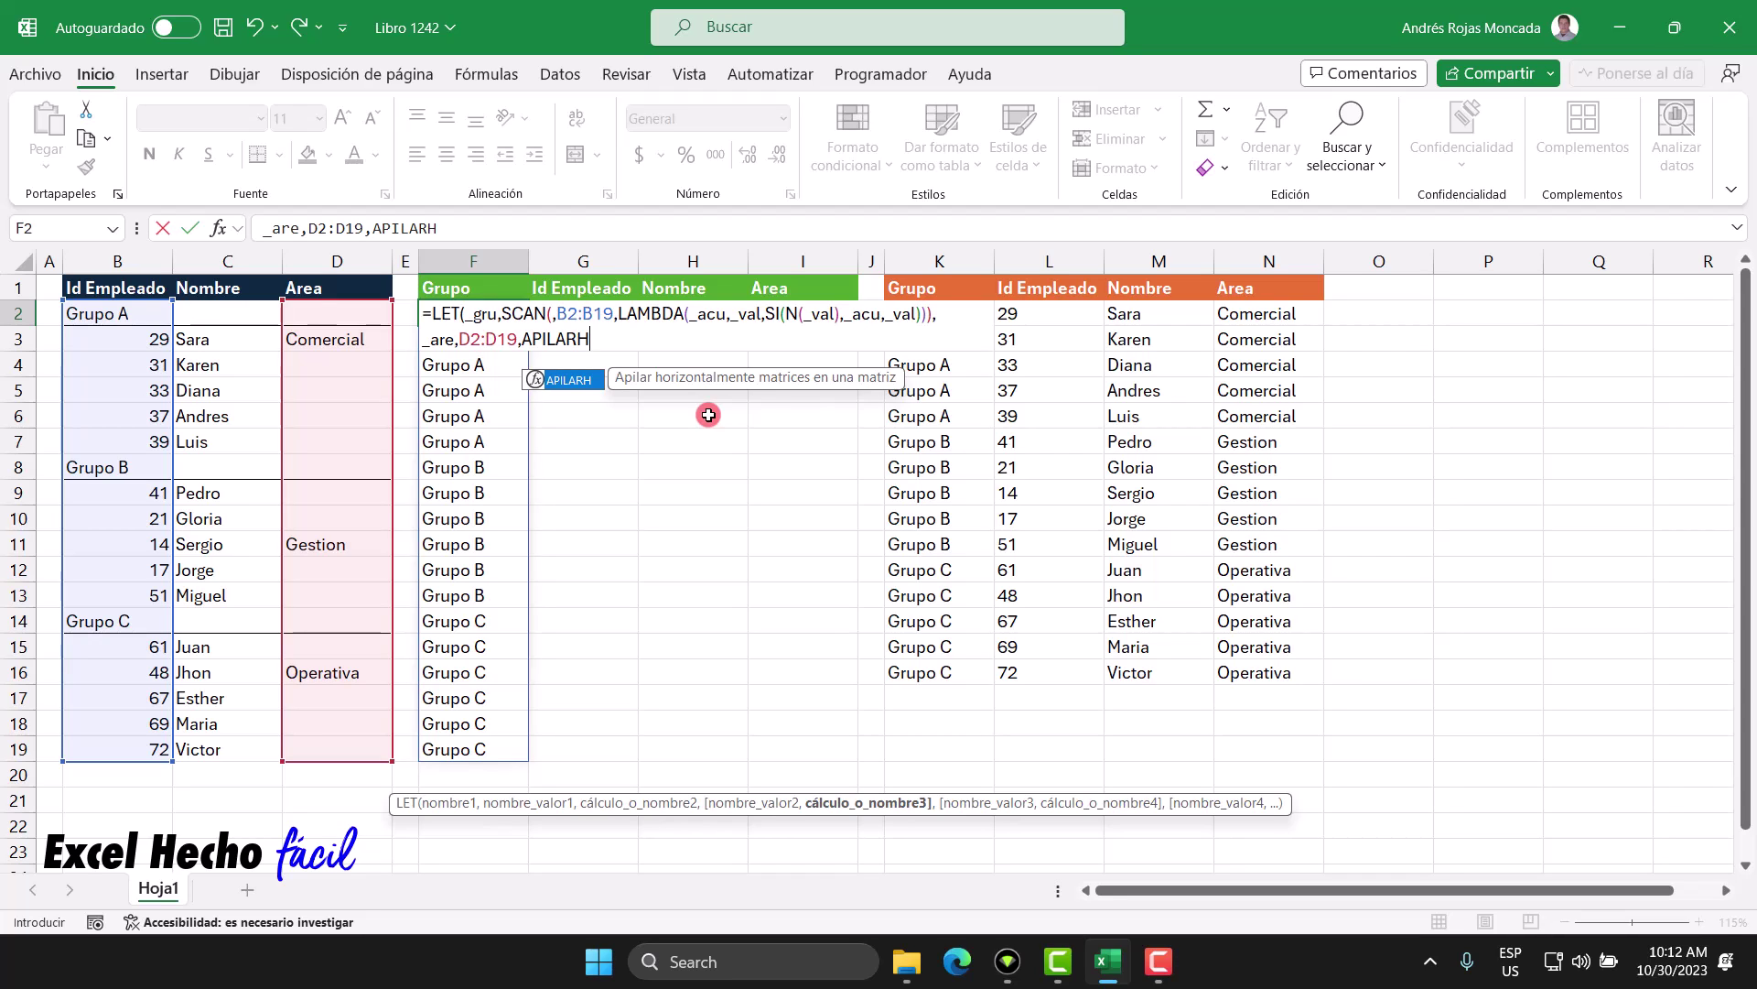
{"action": "type", "text": "("}
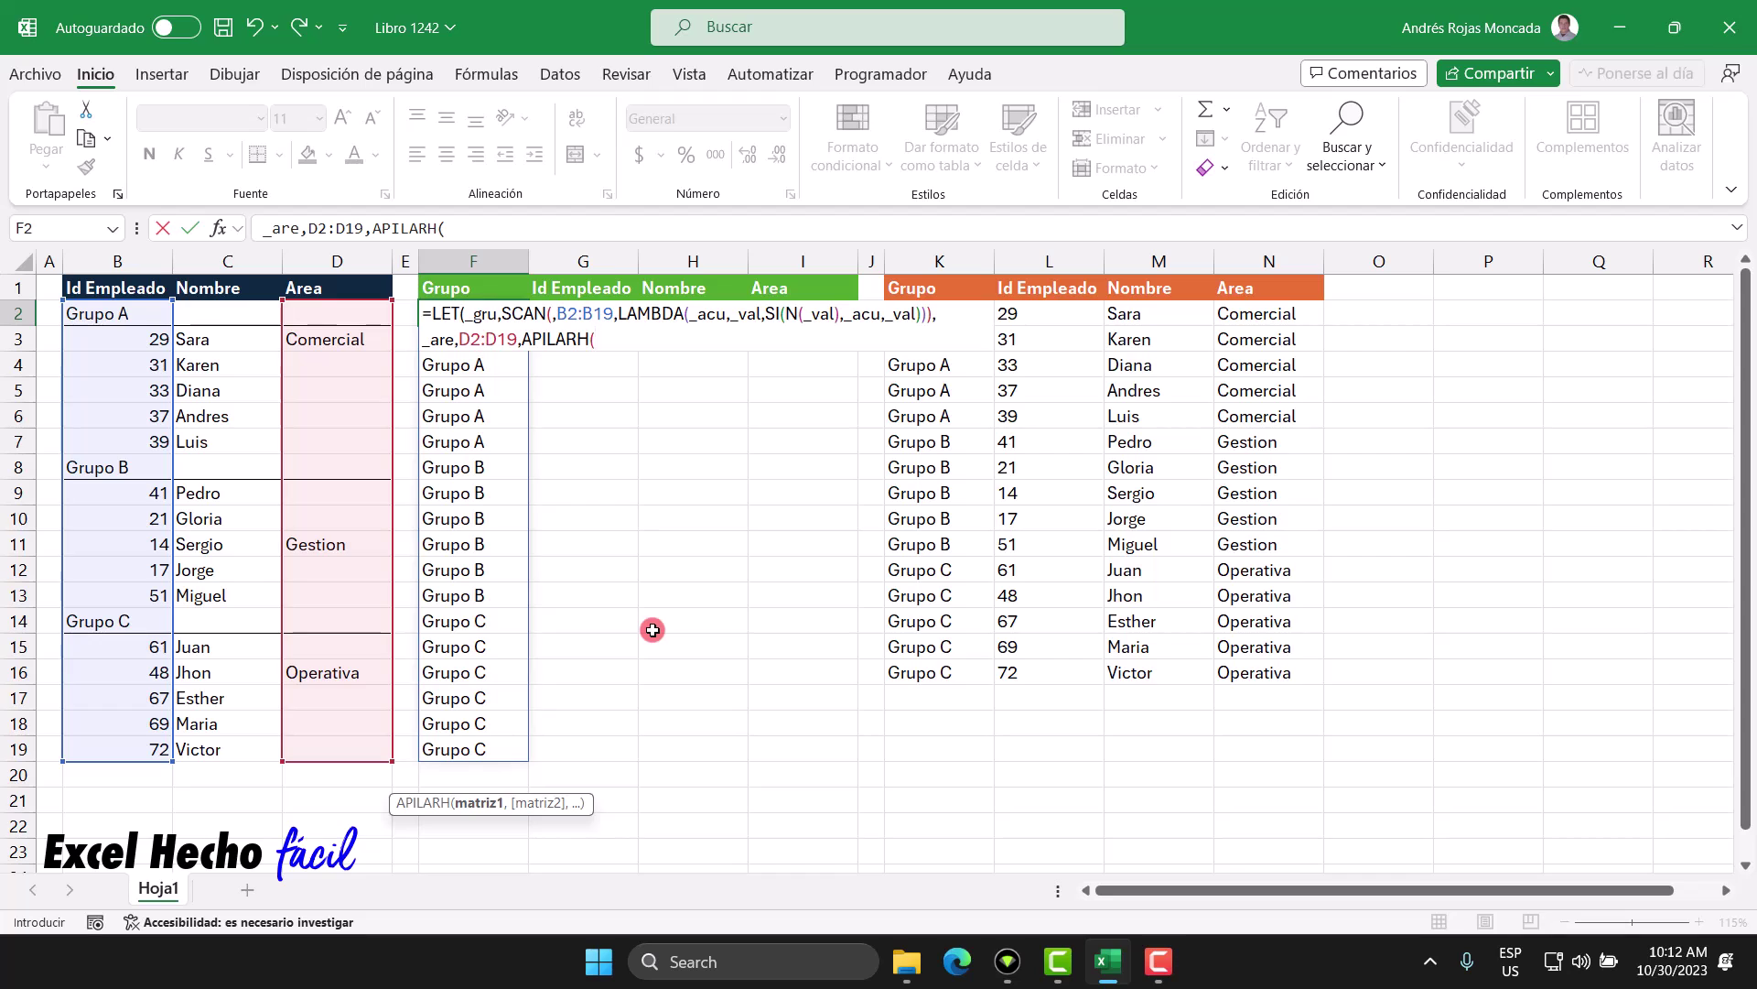
{"action": "type", "text": "_"}
{"action": "key", "text": "Down"}
{"action": "key", "text": "Tab"}
{"action": "type", "text": "_"}
{"action": "key", "text": "BackSpace"}
{"action": "type", "text": ",_"}
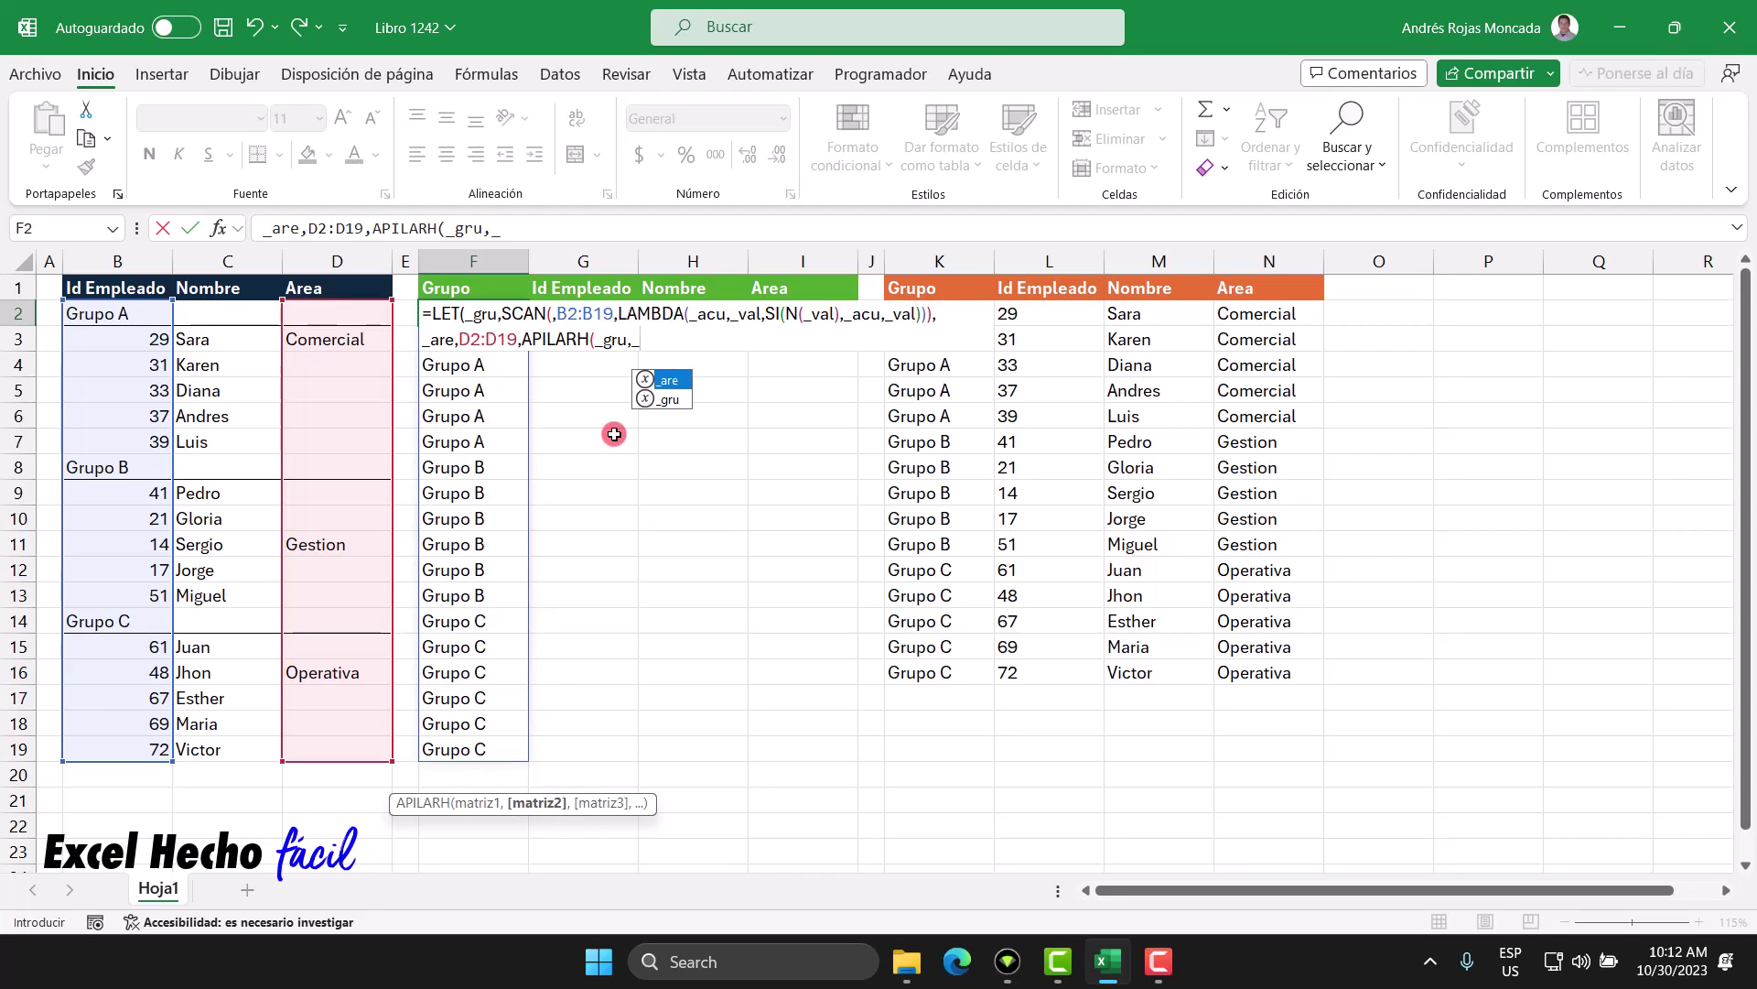
{"action": "key", "text": "Tab"}
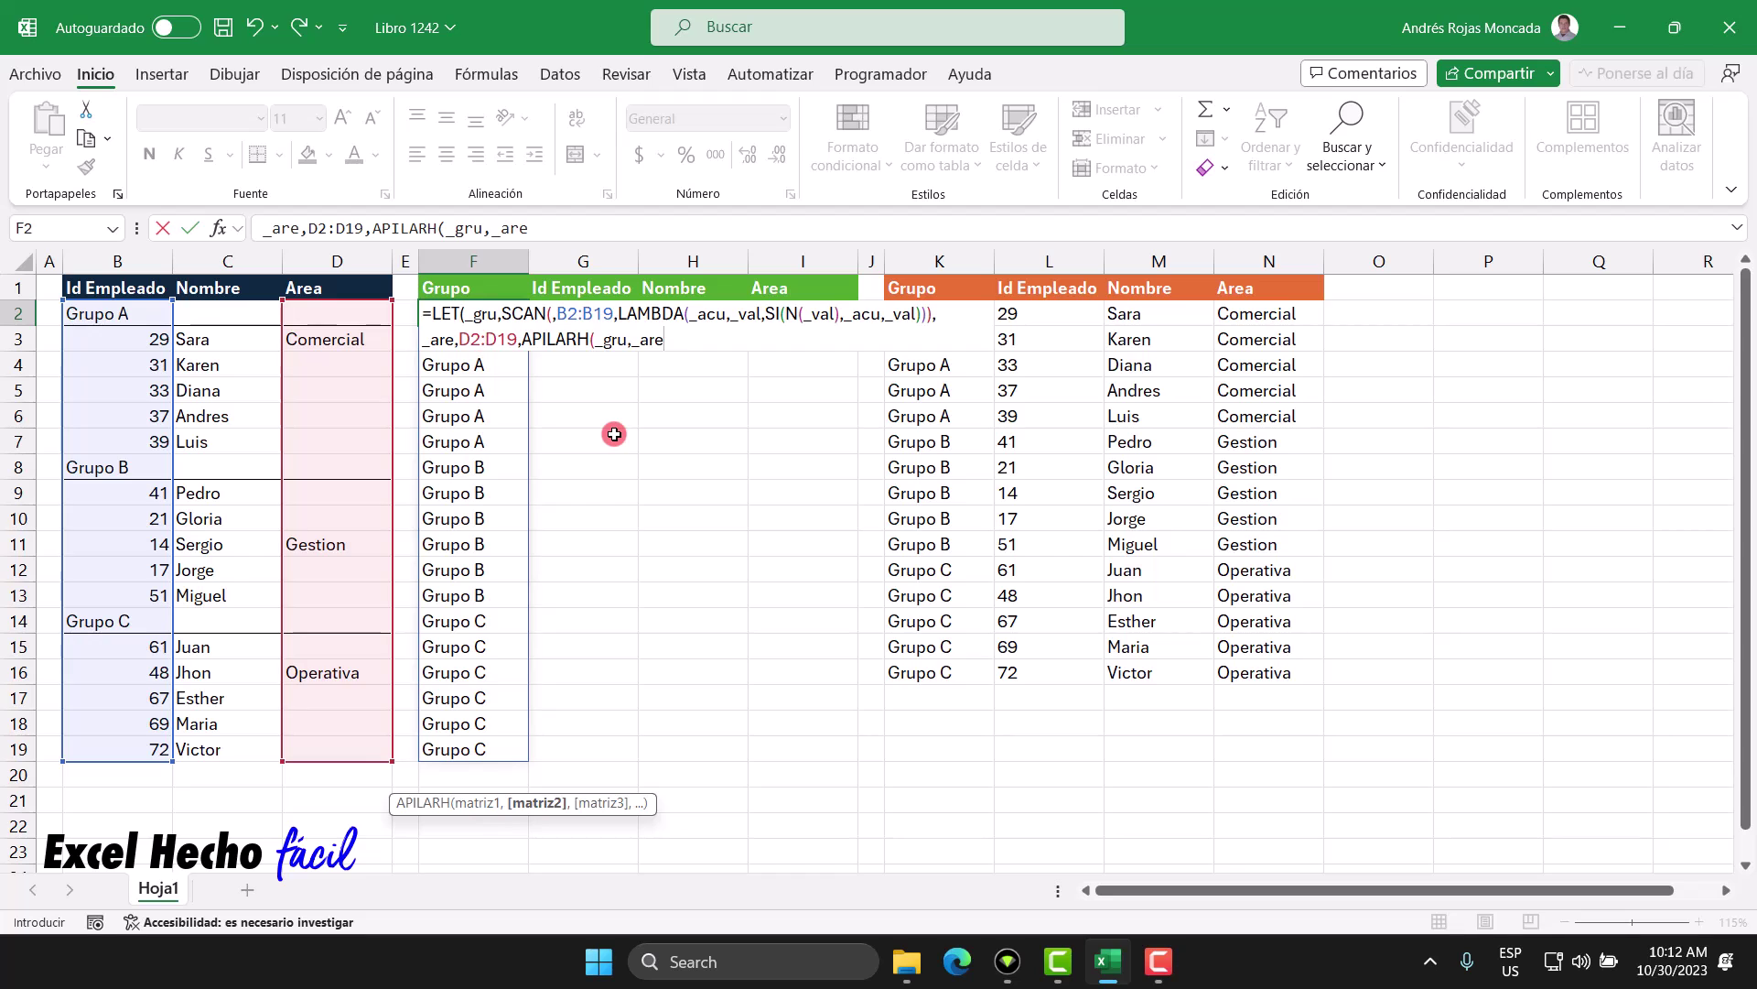
{"action": "type", "text": "))"}
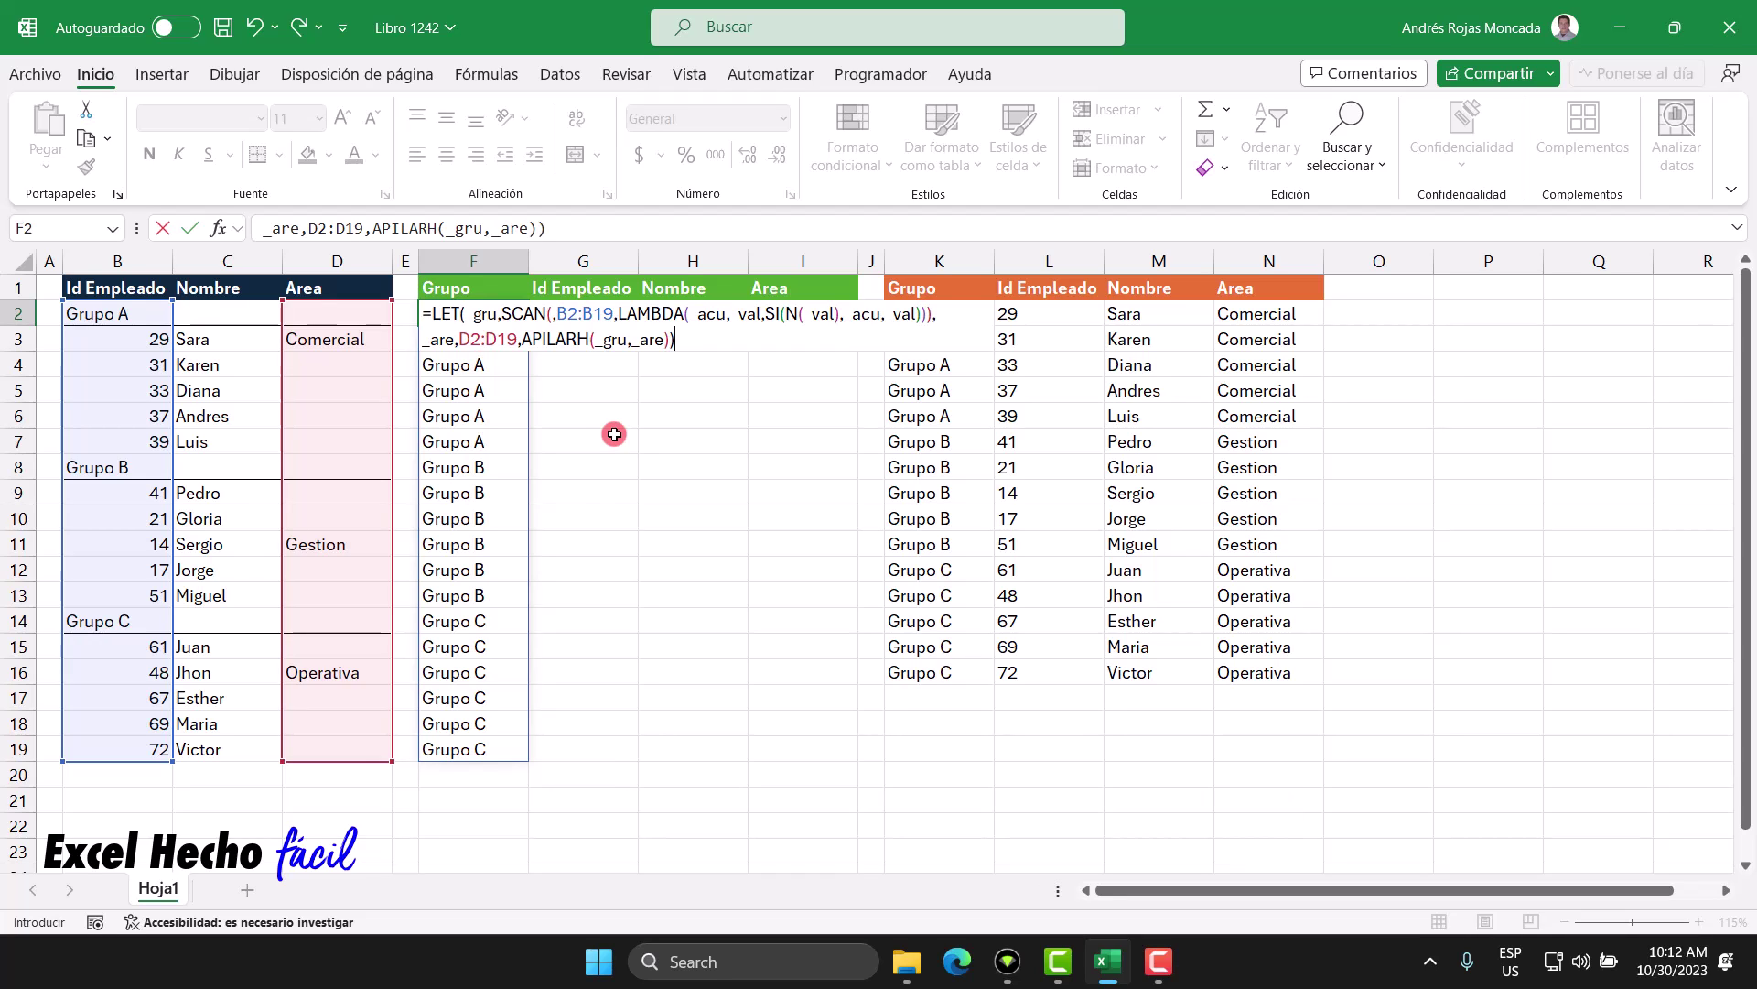
{"action": "key", "text": "Return"}
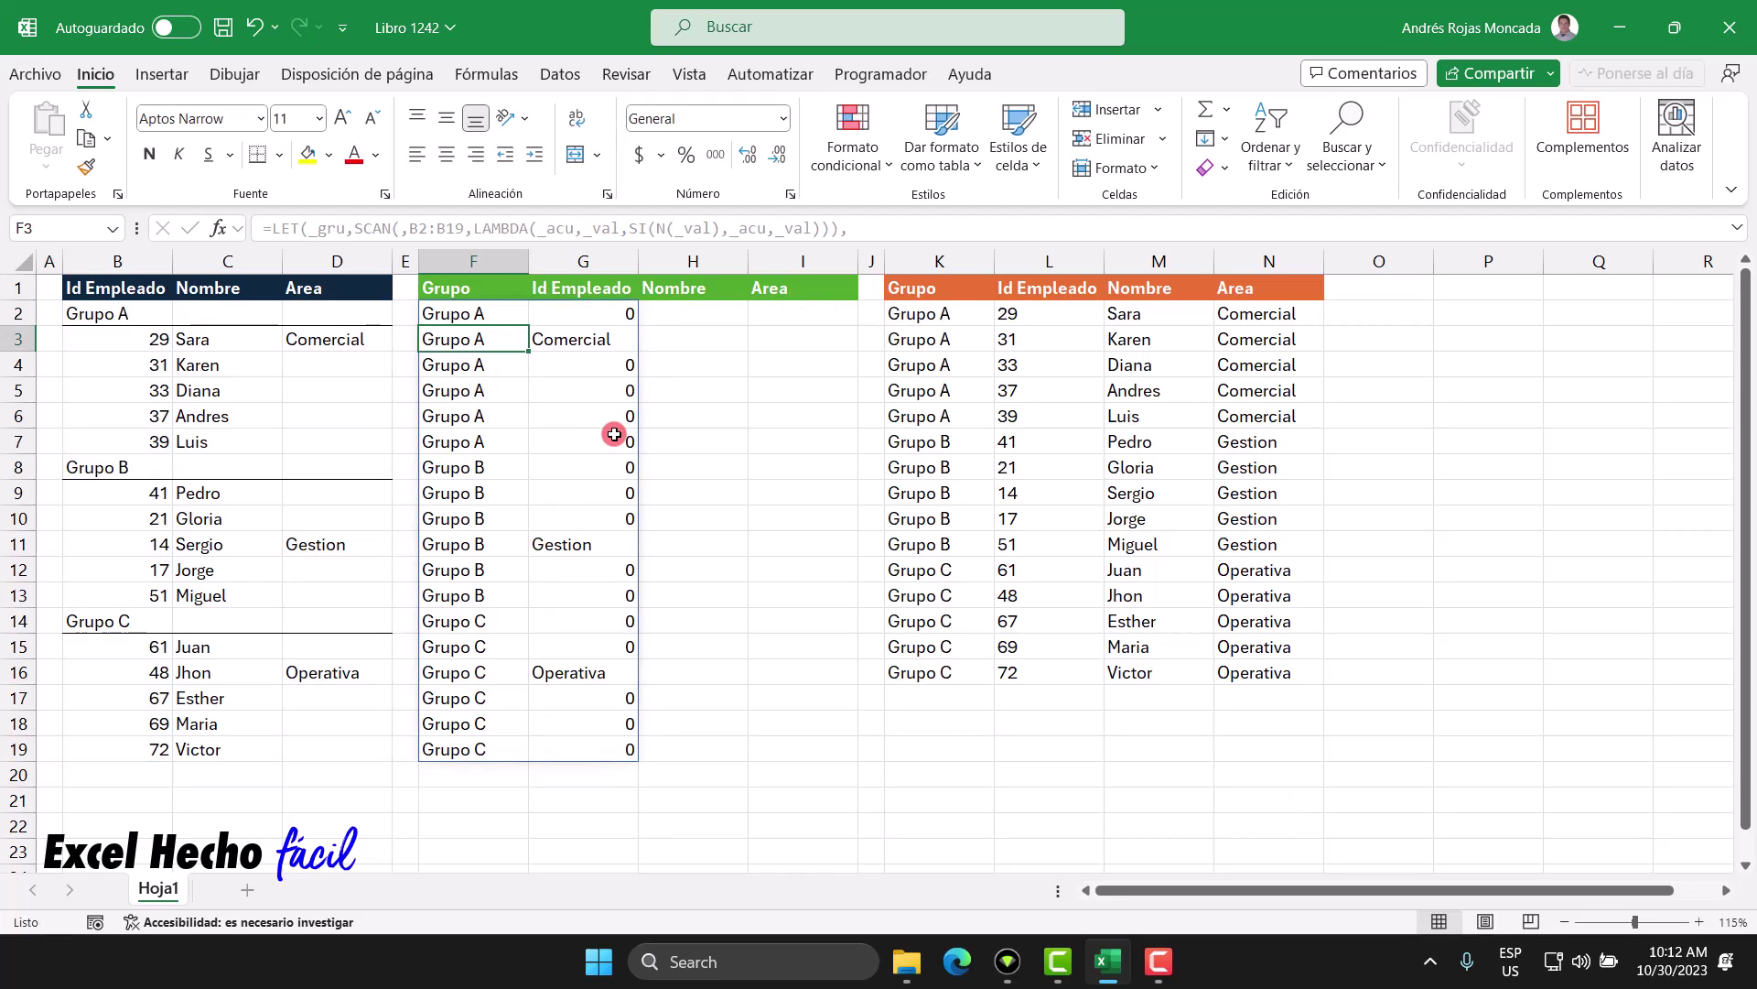
- Examine how the areas line up with each group in the spilled two-column result F2:G19
{"action": "left_click_drag", "start_coordinate": [486, 314], "coordinate": [582, 744]}
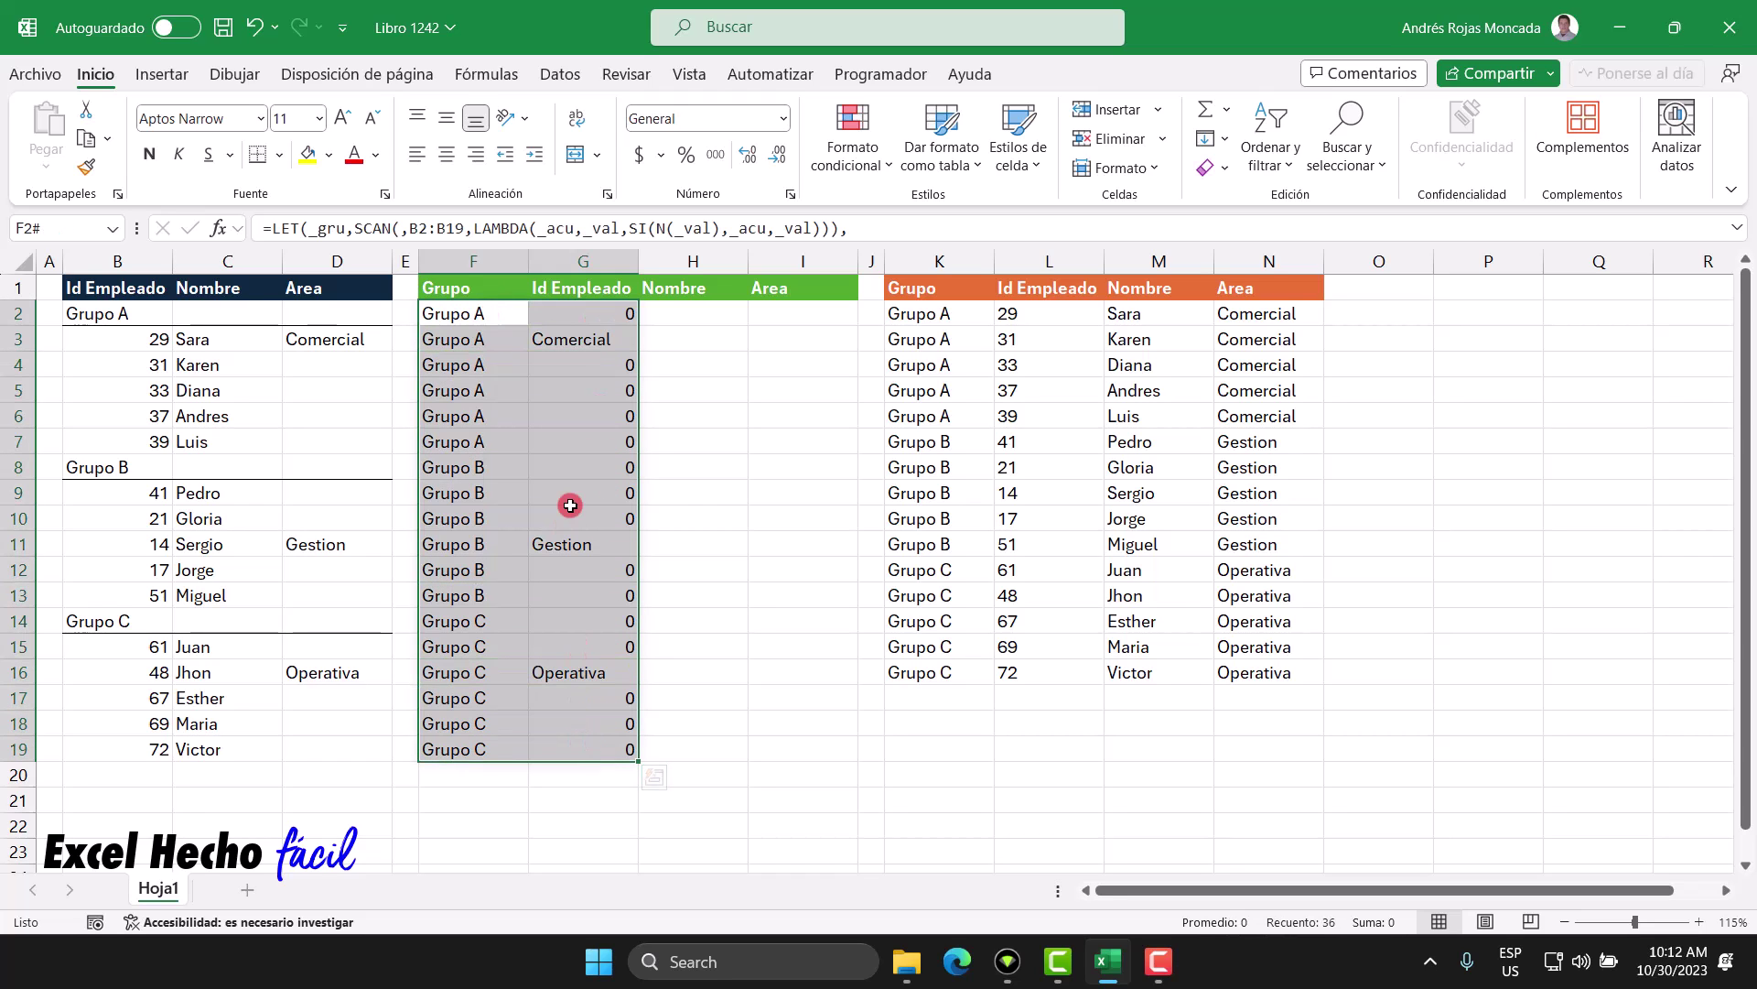
{"action": "left_click_drag", "start_coordinate": [505, 314], "coordinate": [608, 445]}
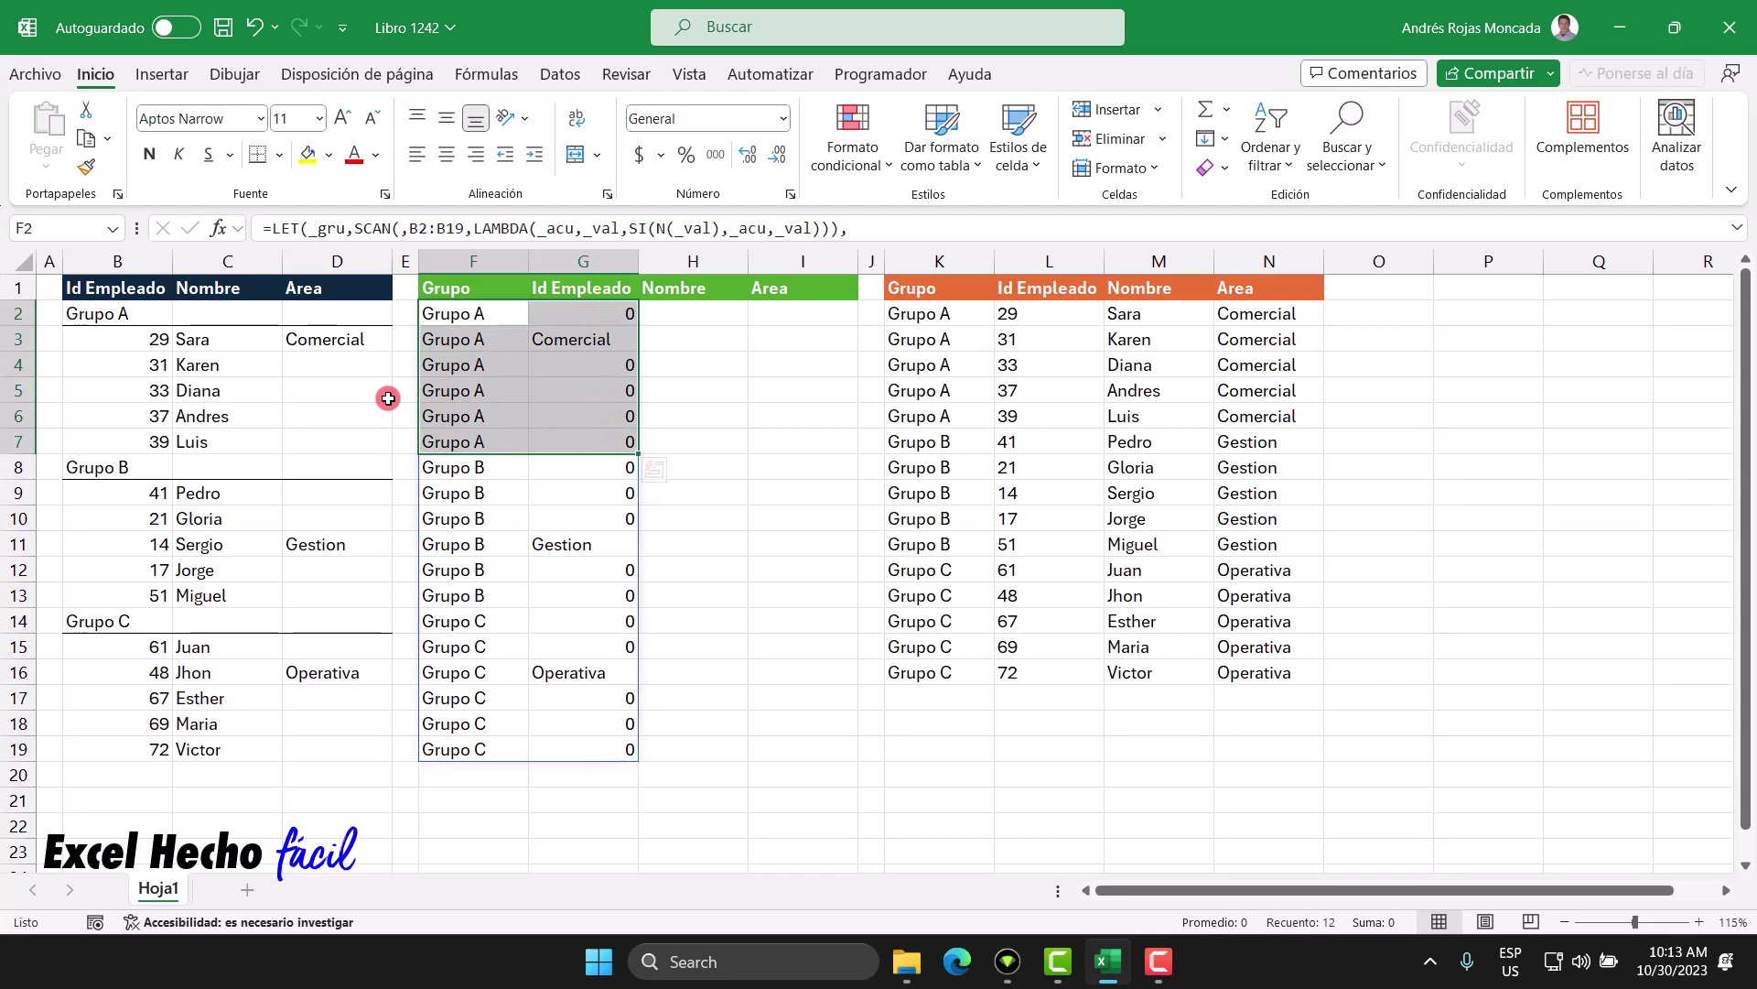
{"action": "left_click_drag", "start_coordinate": [476, 469], "coordinate": [606, 583]}
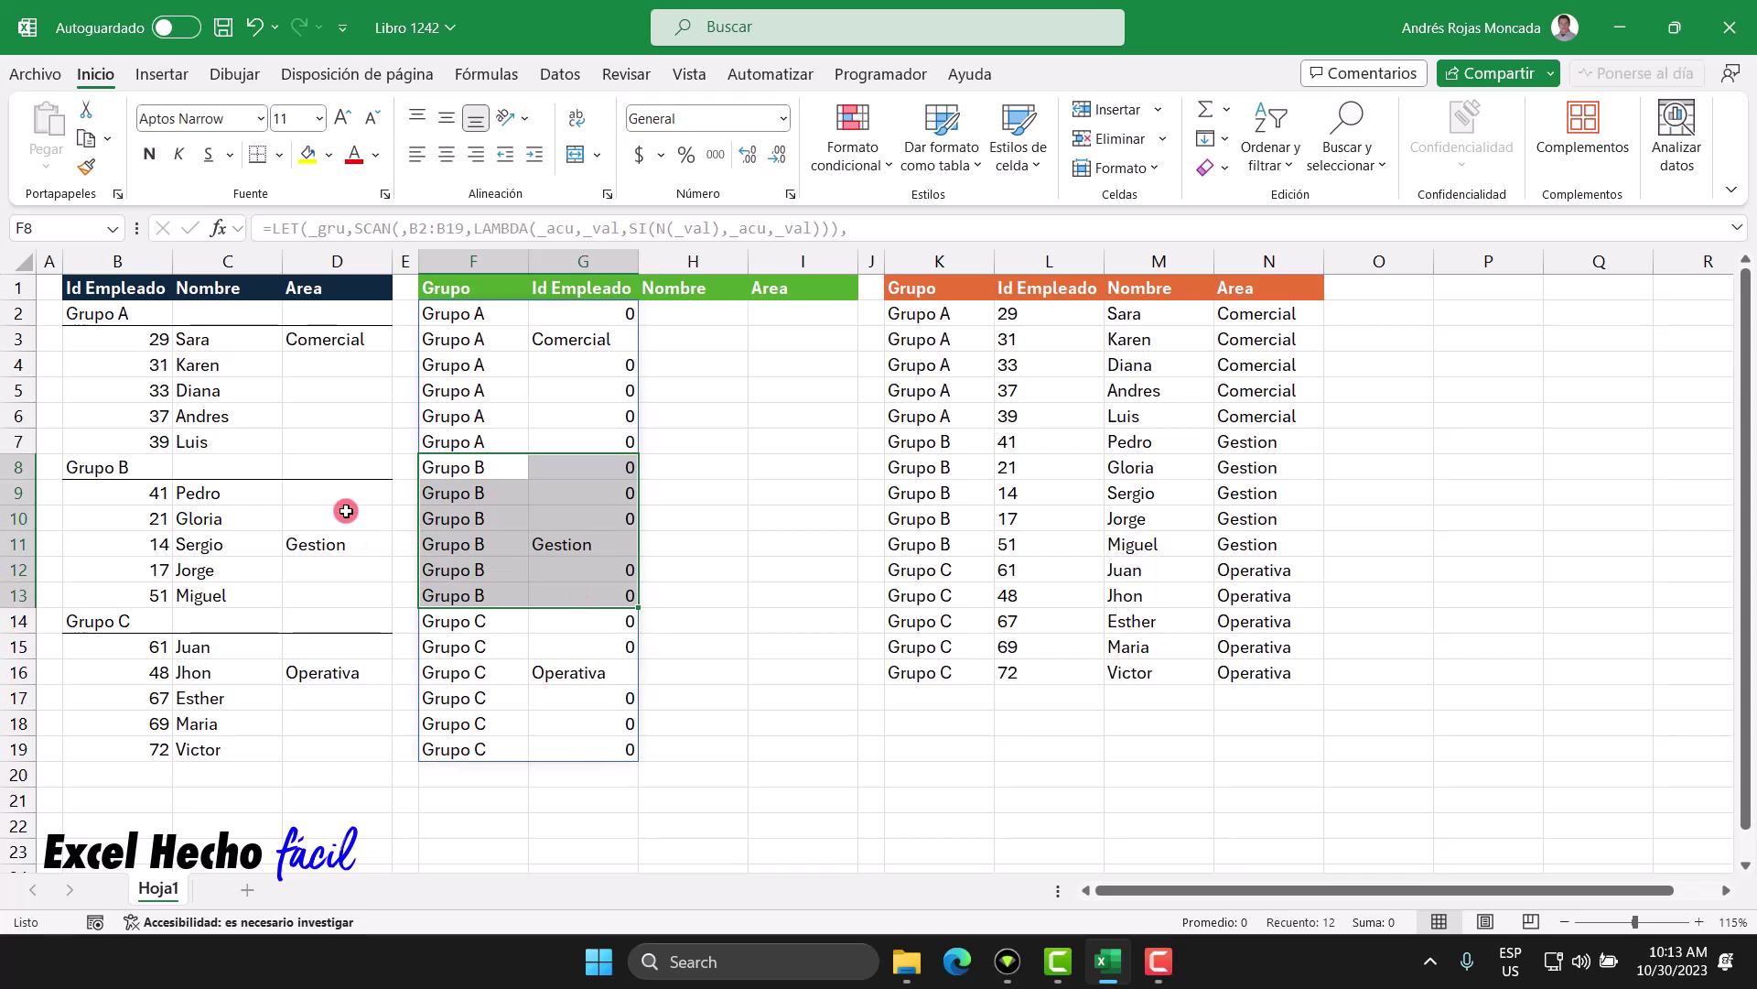
{"action": "left_click_drag", "start_coordinate": [490, 624], "coordinate": [593, 738]}
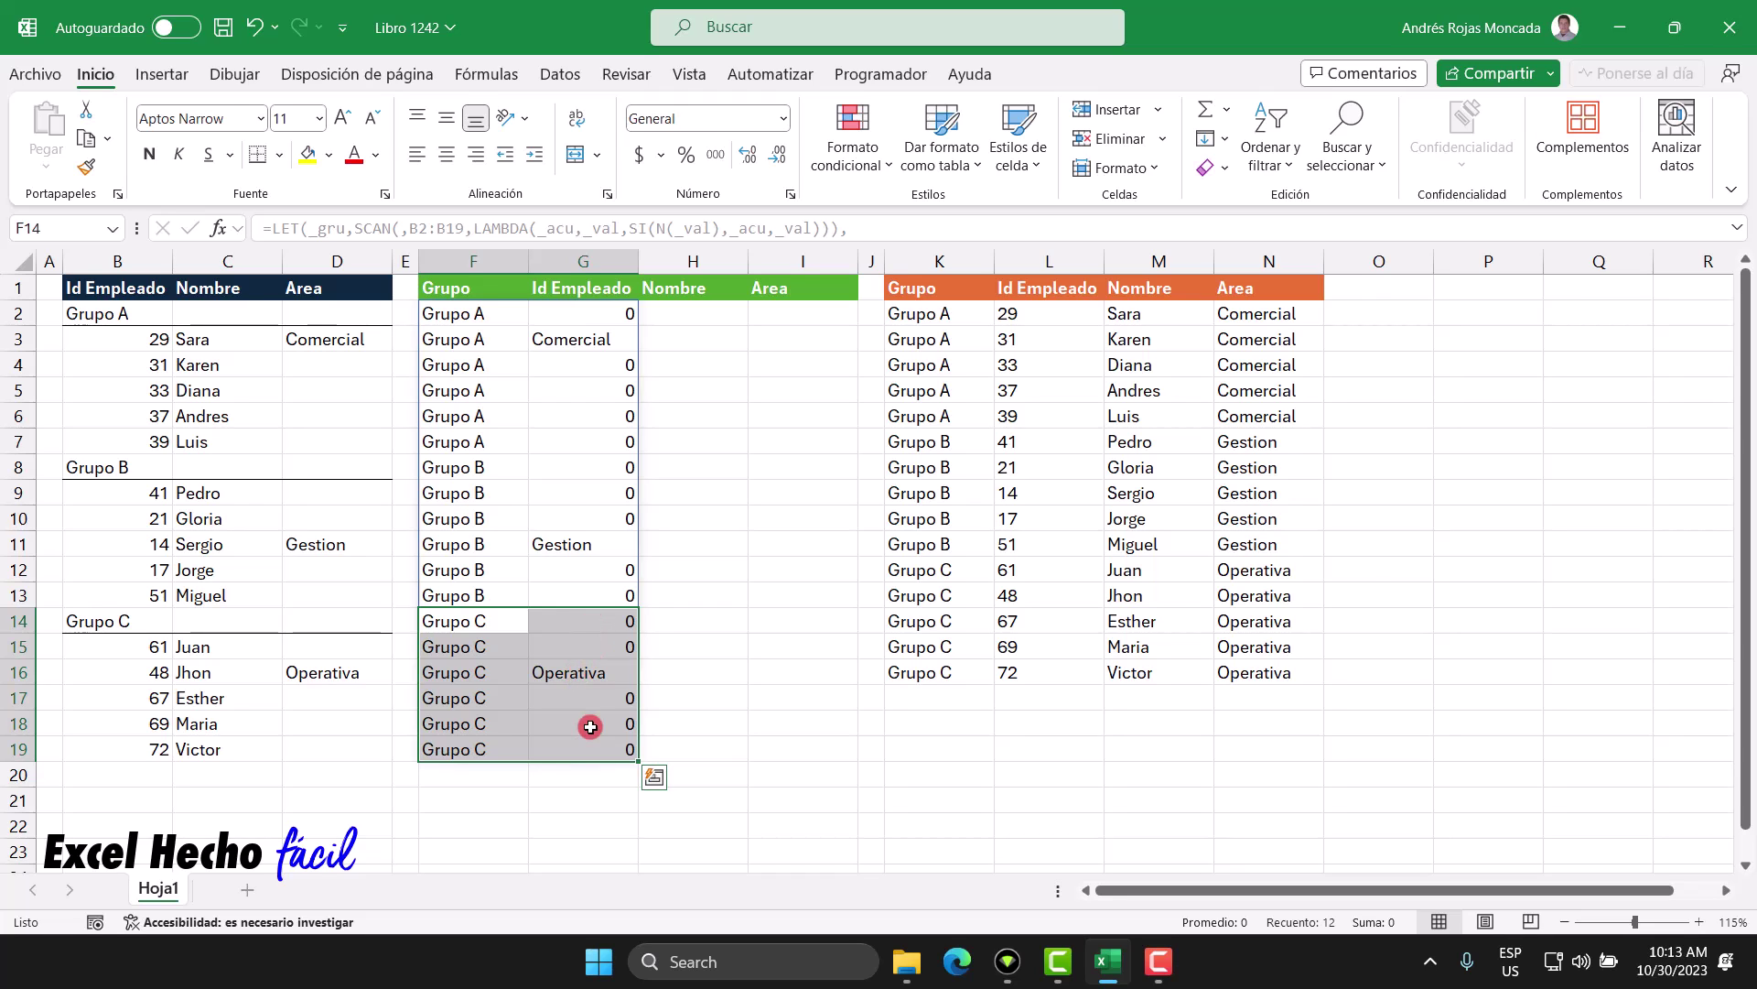
- Reopen the F2 formula and nest APILARH(_gru,_are) as the array argument of a FILTRAR function
{"action": "left_click", "coordinate": [492, 314]}
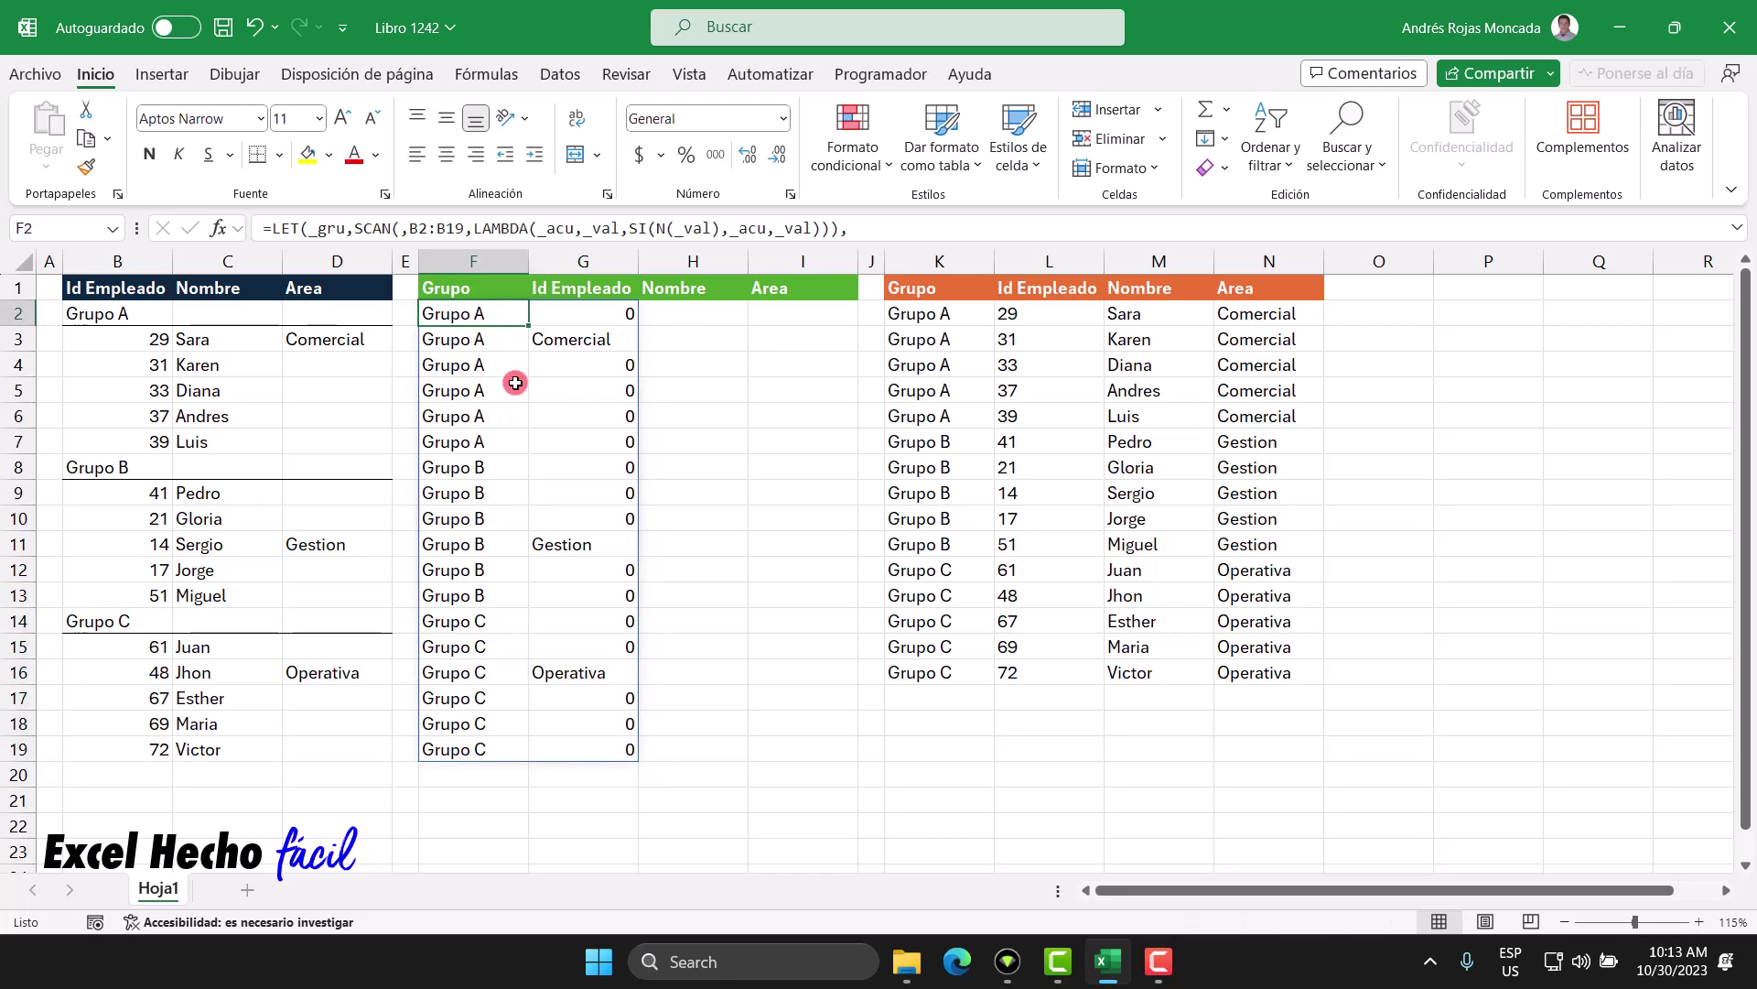
{"action": "key", "text": "F2"}
{"action": "key", "text": "BackSpace"}
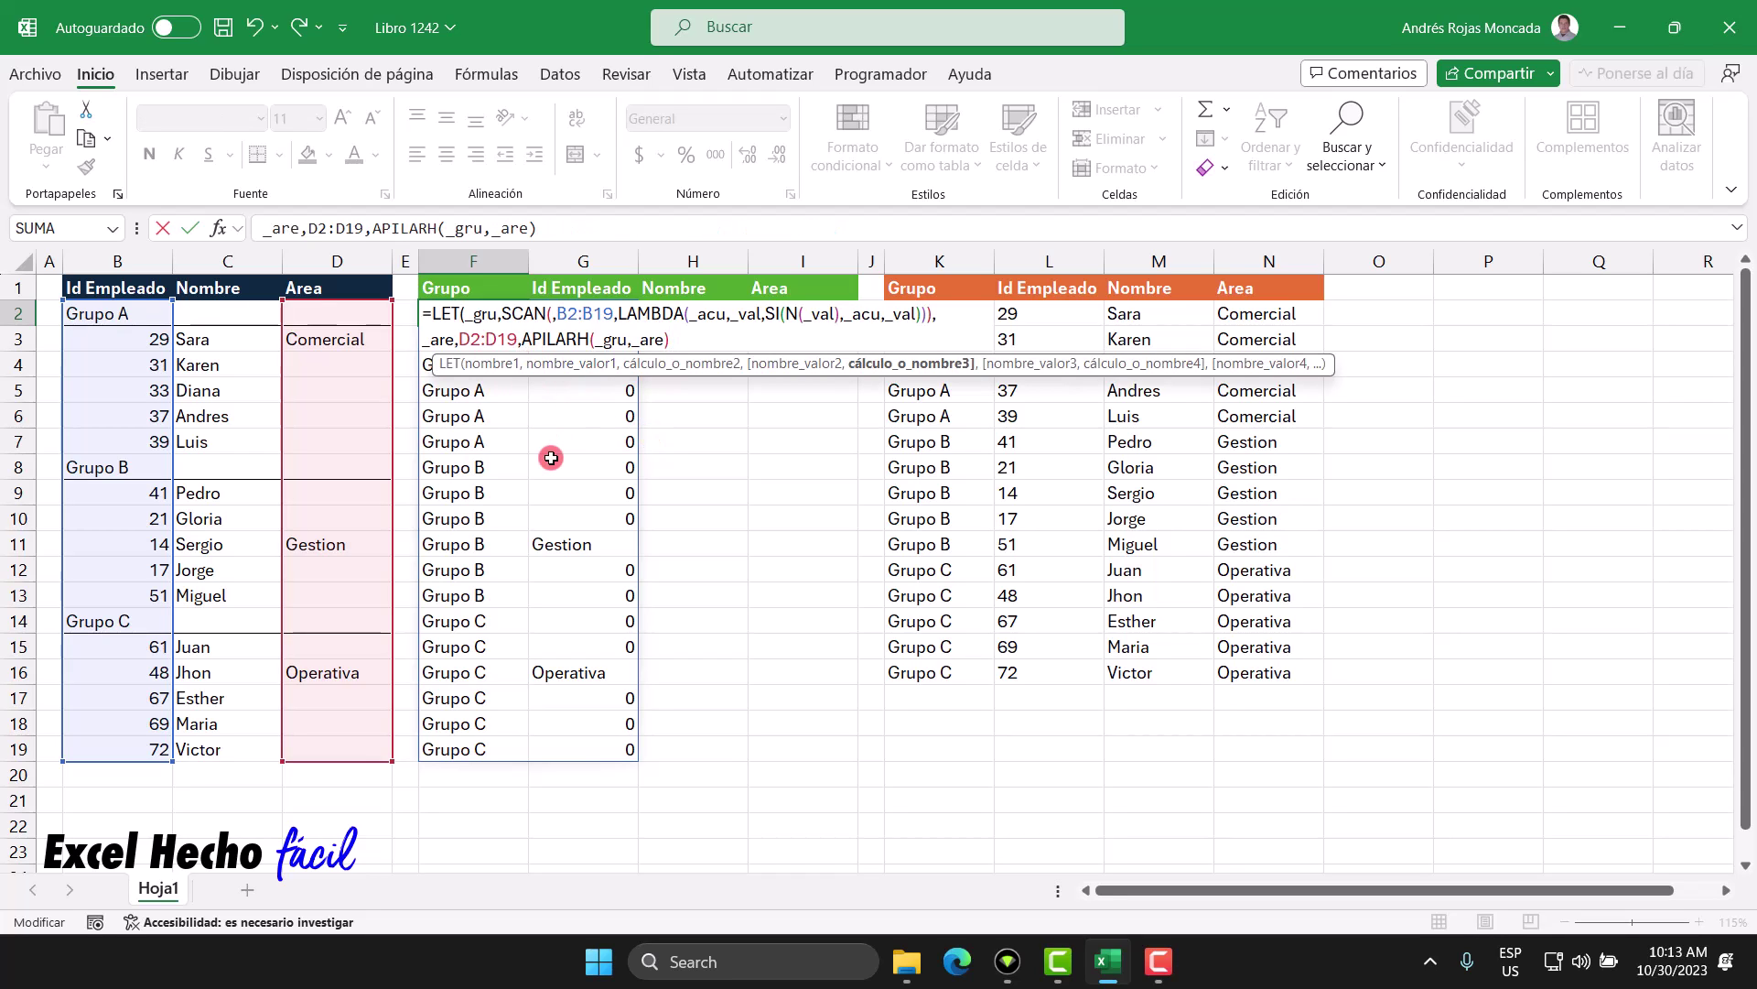
{"action": "type", "text": "fil"}
{"action": "key", "text": "Down"}
{"action": "key", "text": "Down"}
{"action": "key", "text": "Tab"}
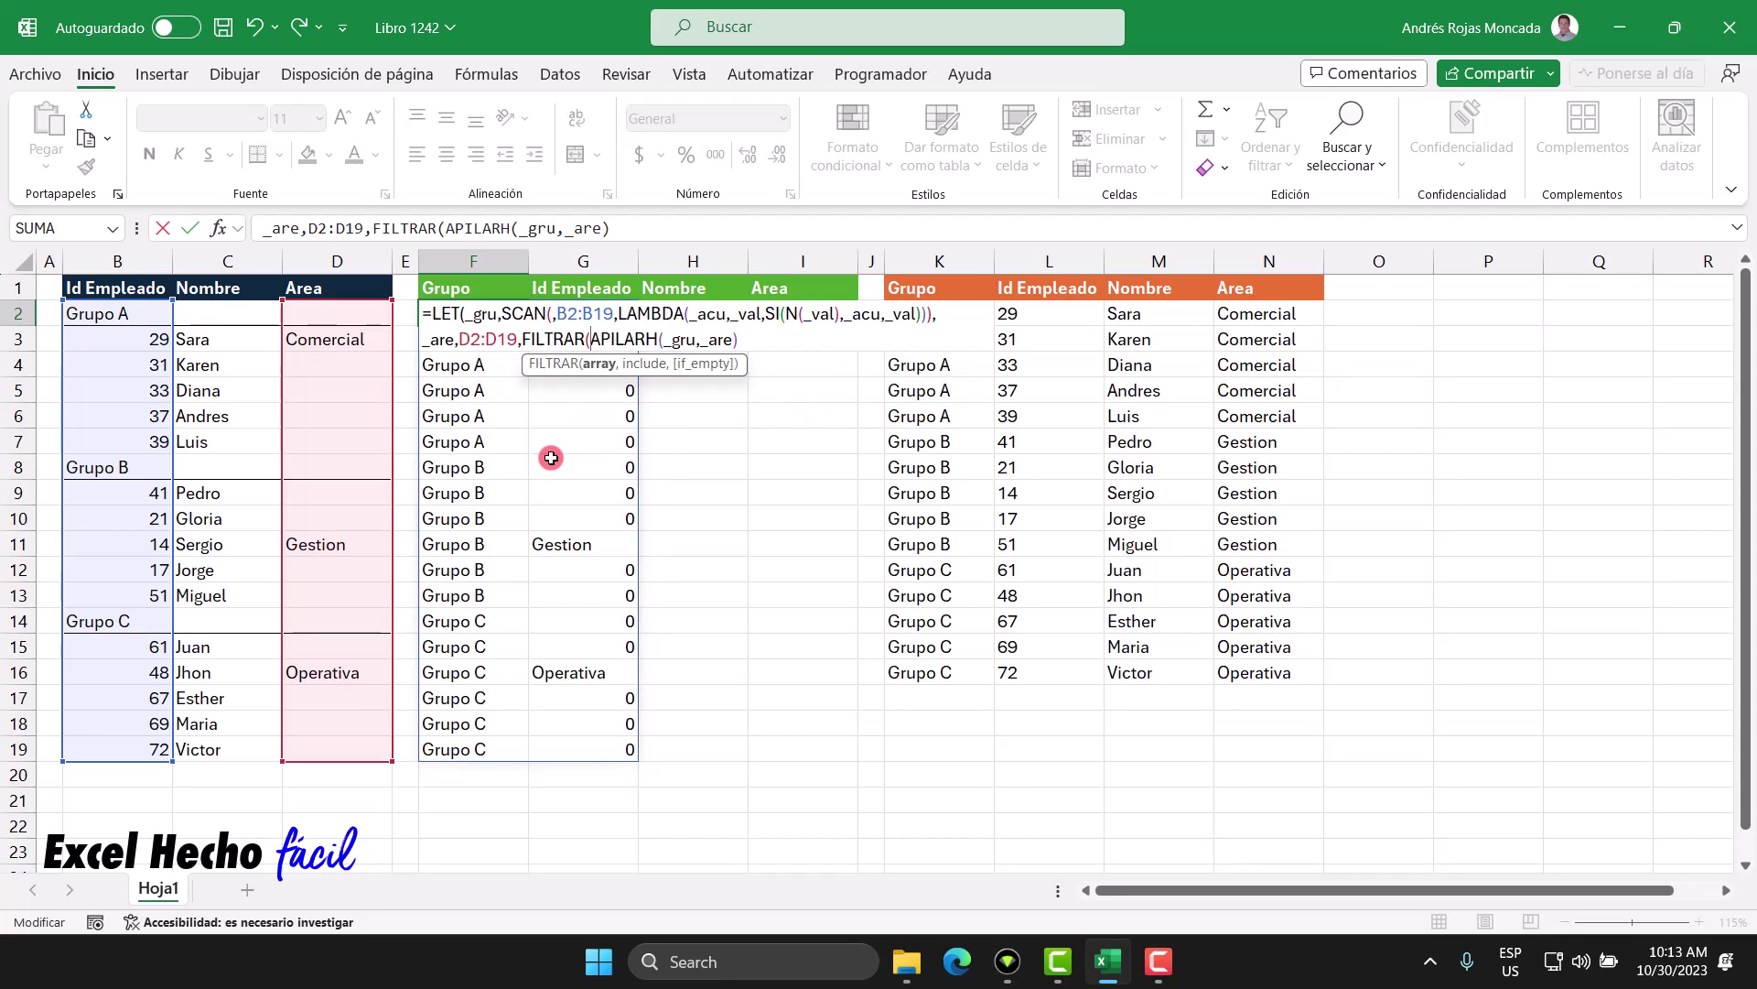
{"action": "left_click", "coordinate": [597, 362]}
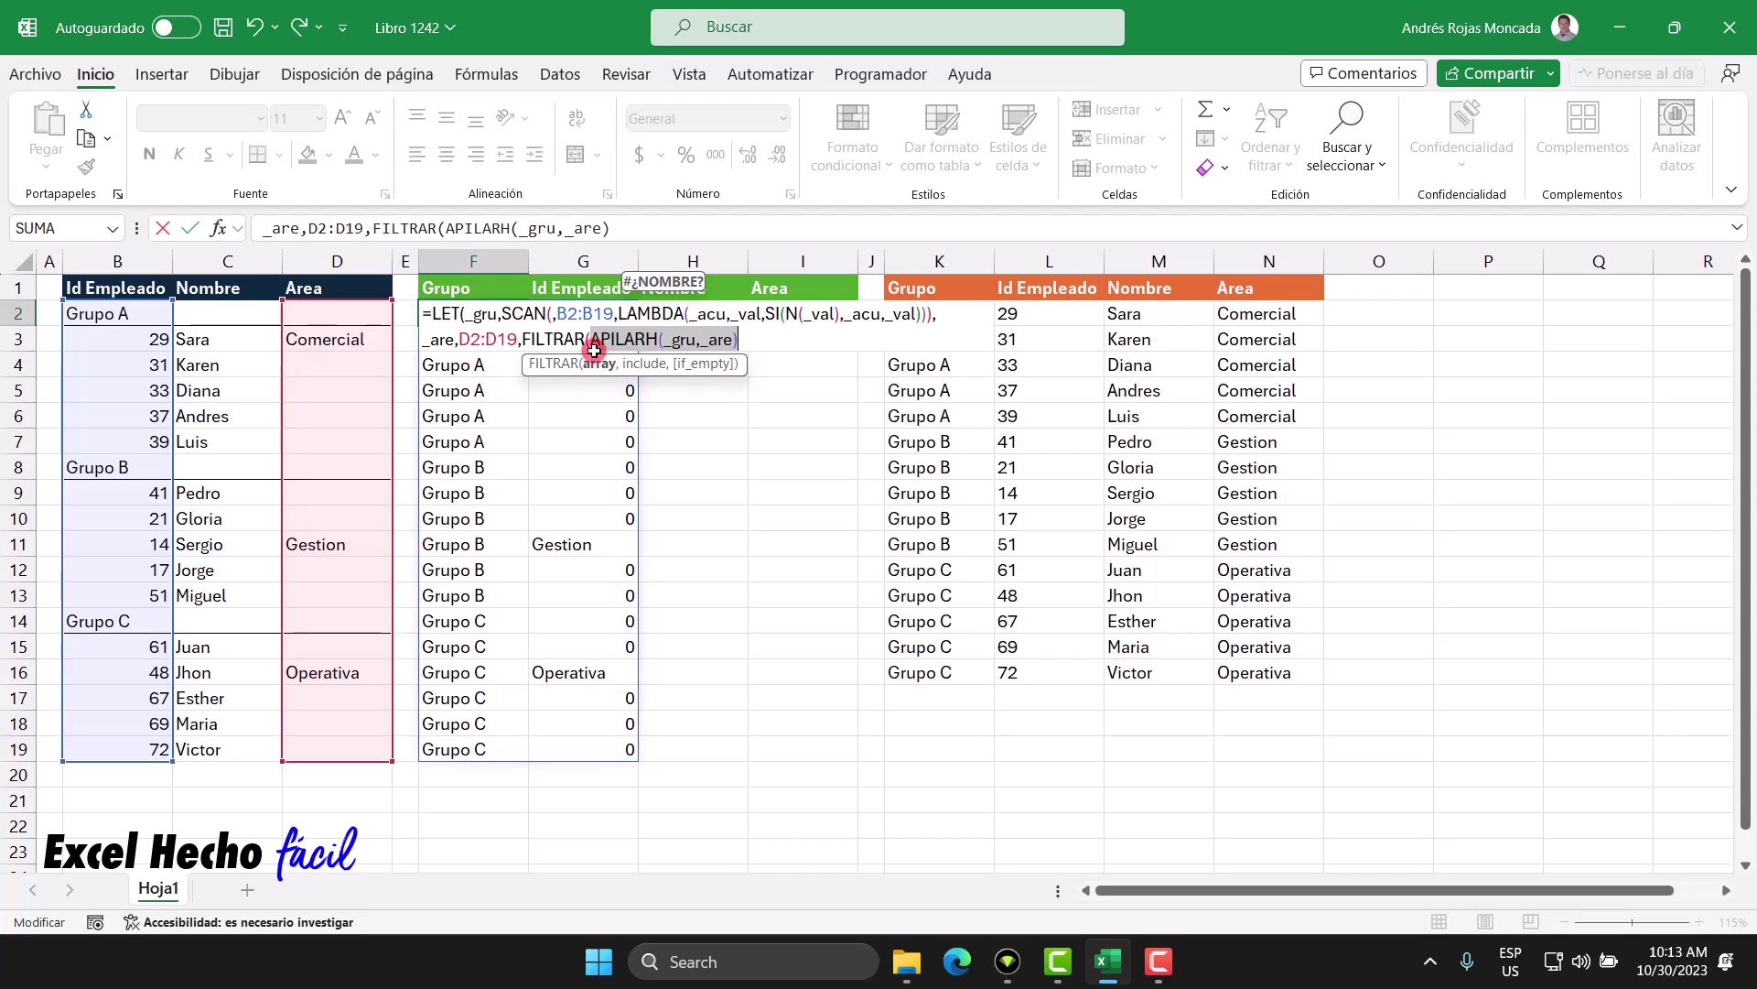
{"action": "left_click", "coordinate": [735, 339]}
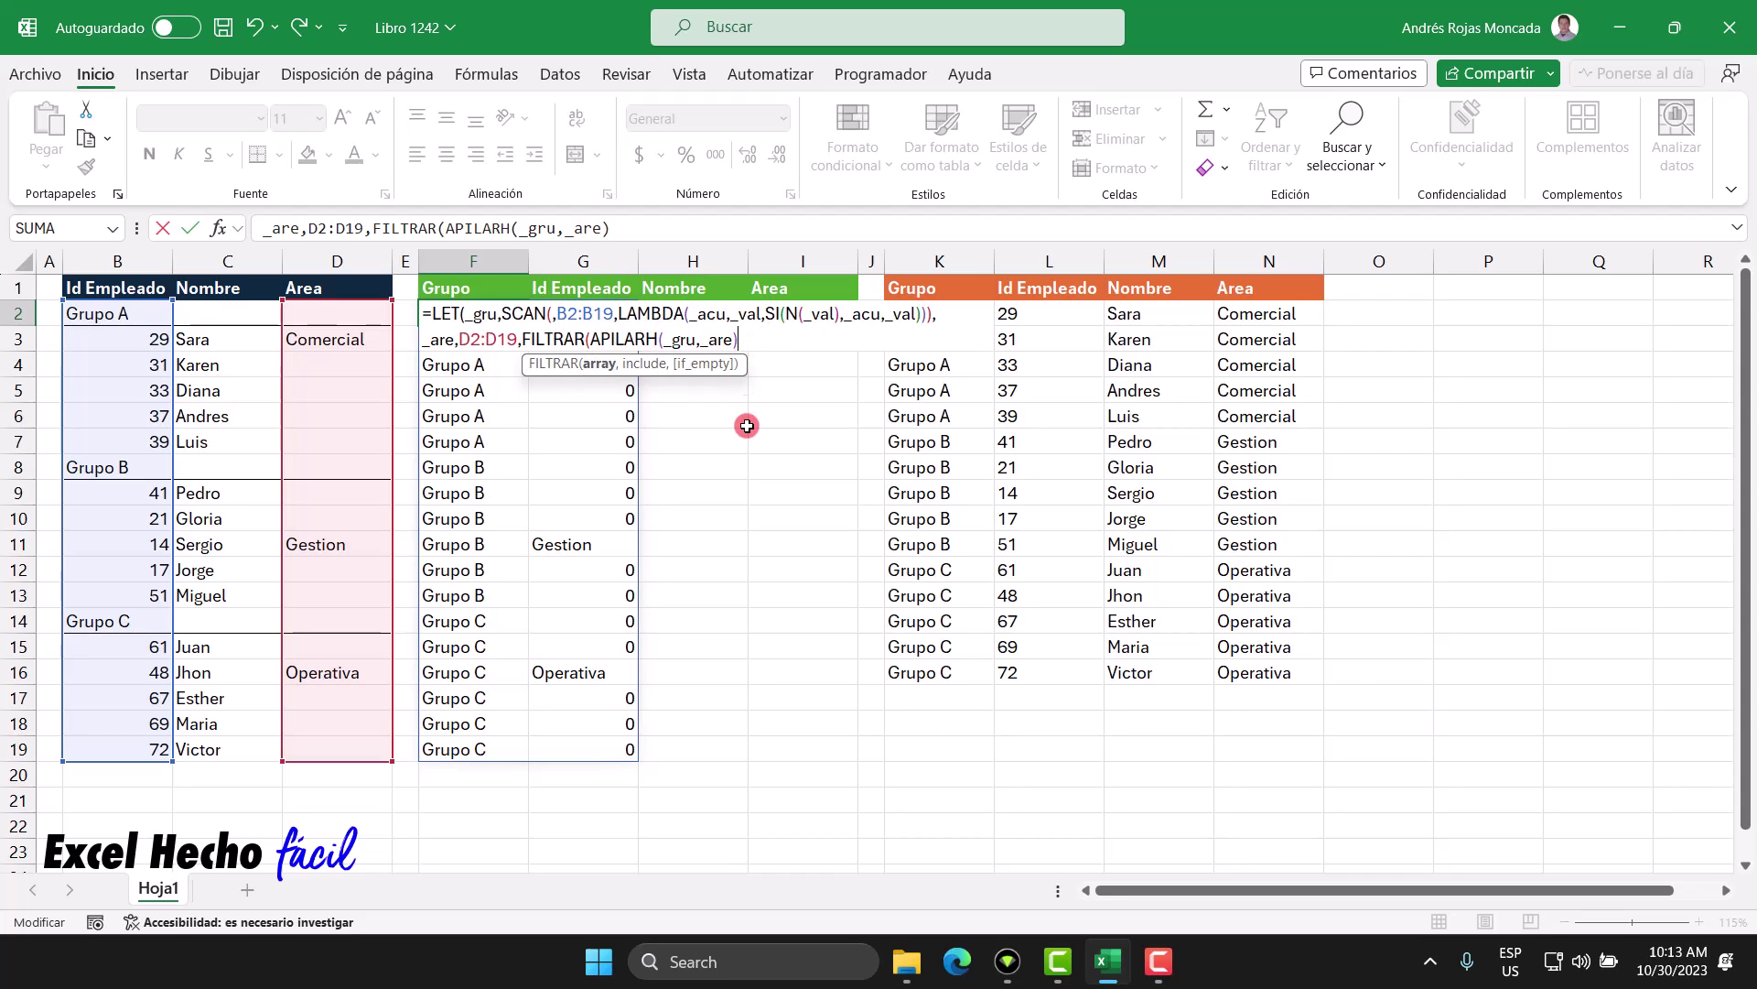
- Set FILTRAR's include condition to _are>0
{"action": "type", "text": ","}
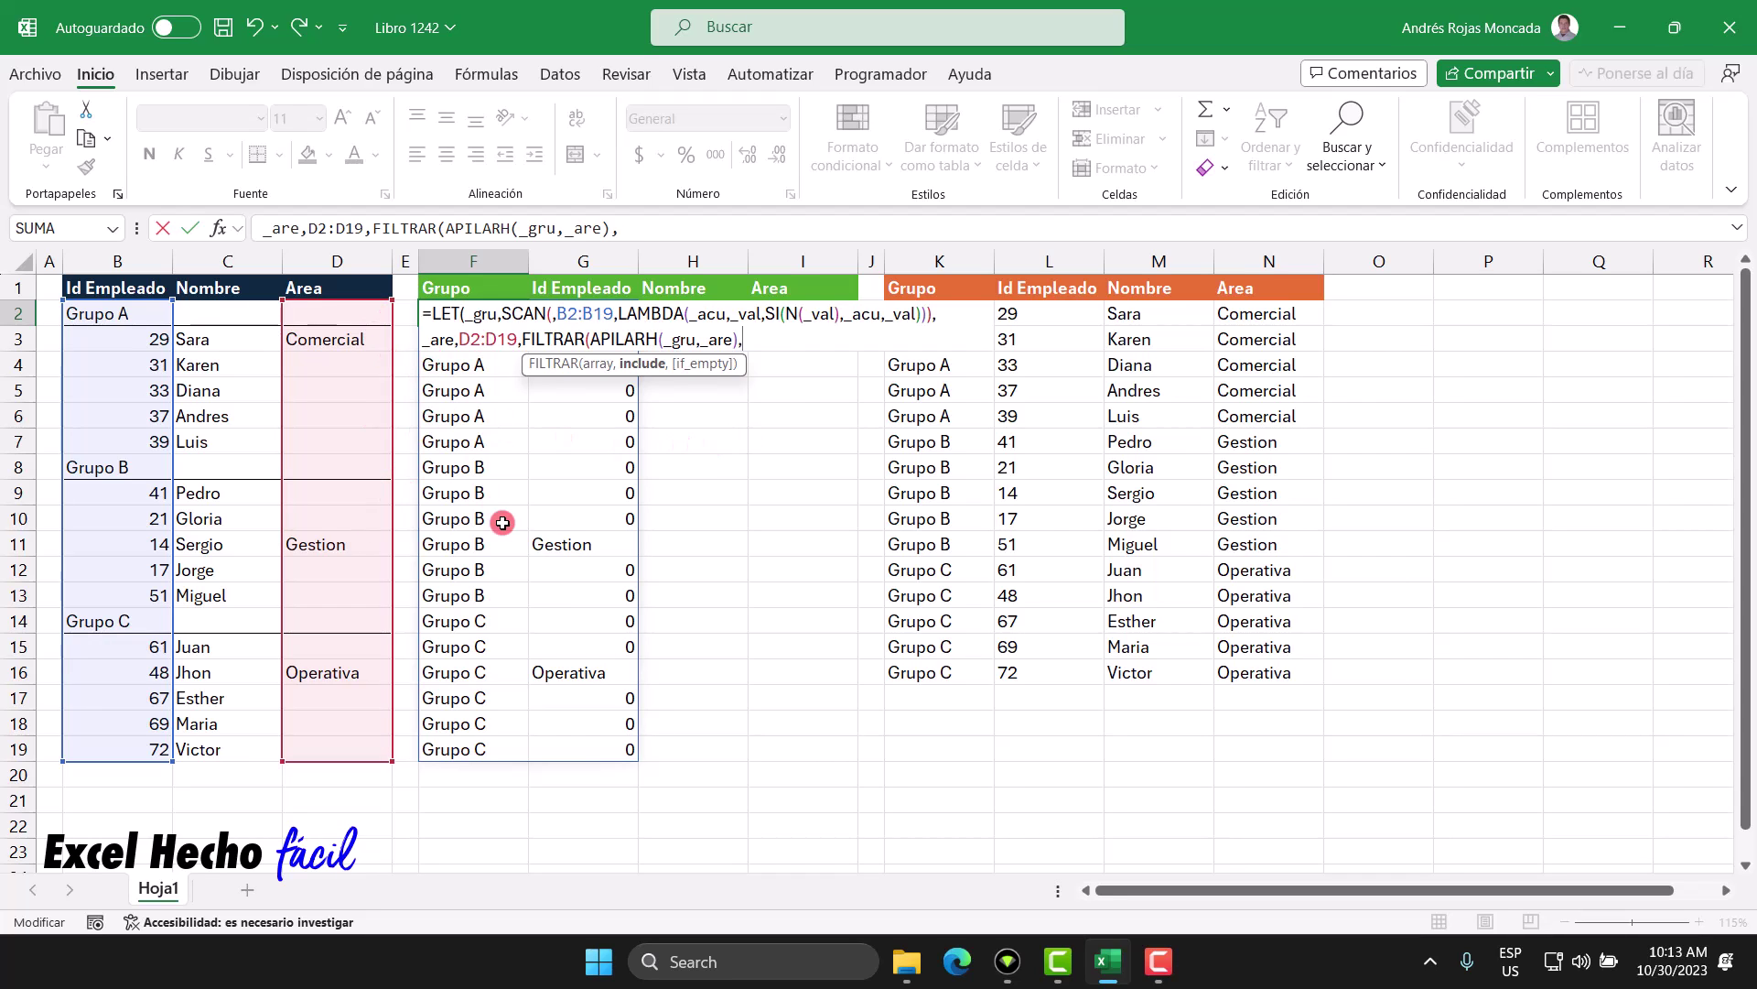
{"action": "type", "text": "_"}
{"action": "key", "text": "Tab"}
{"action": "type", "text": ">0"}
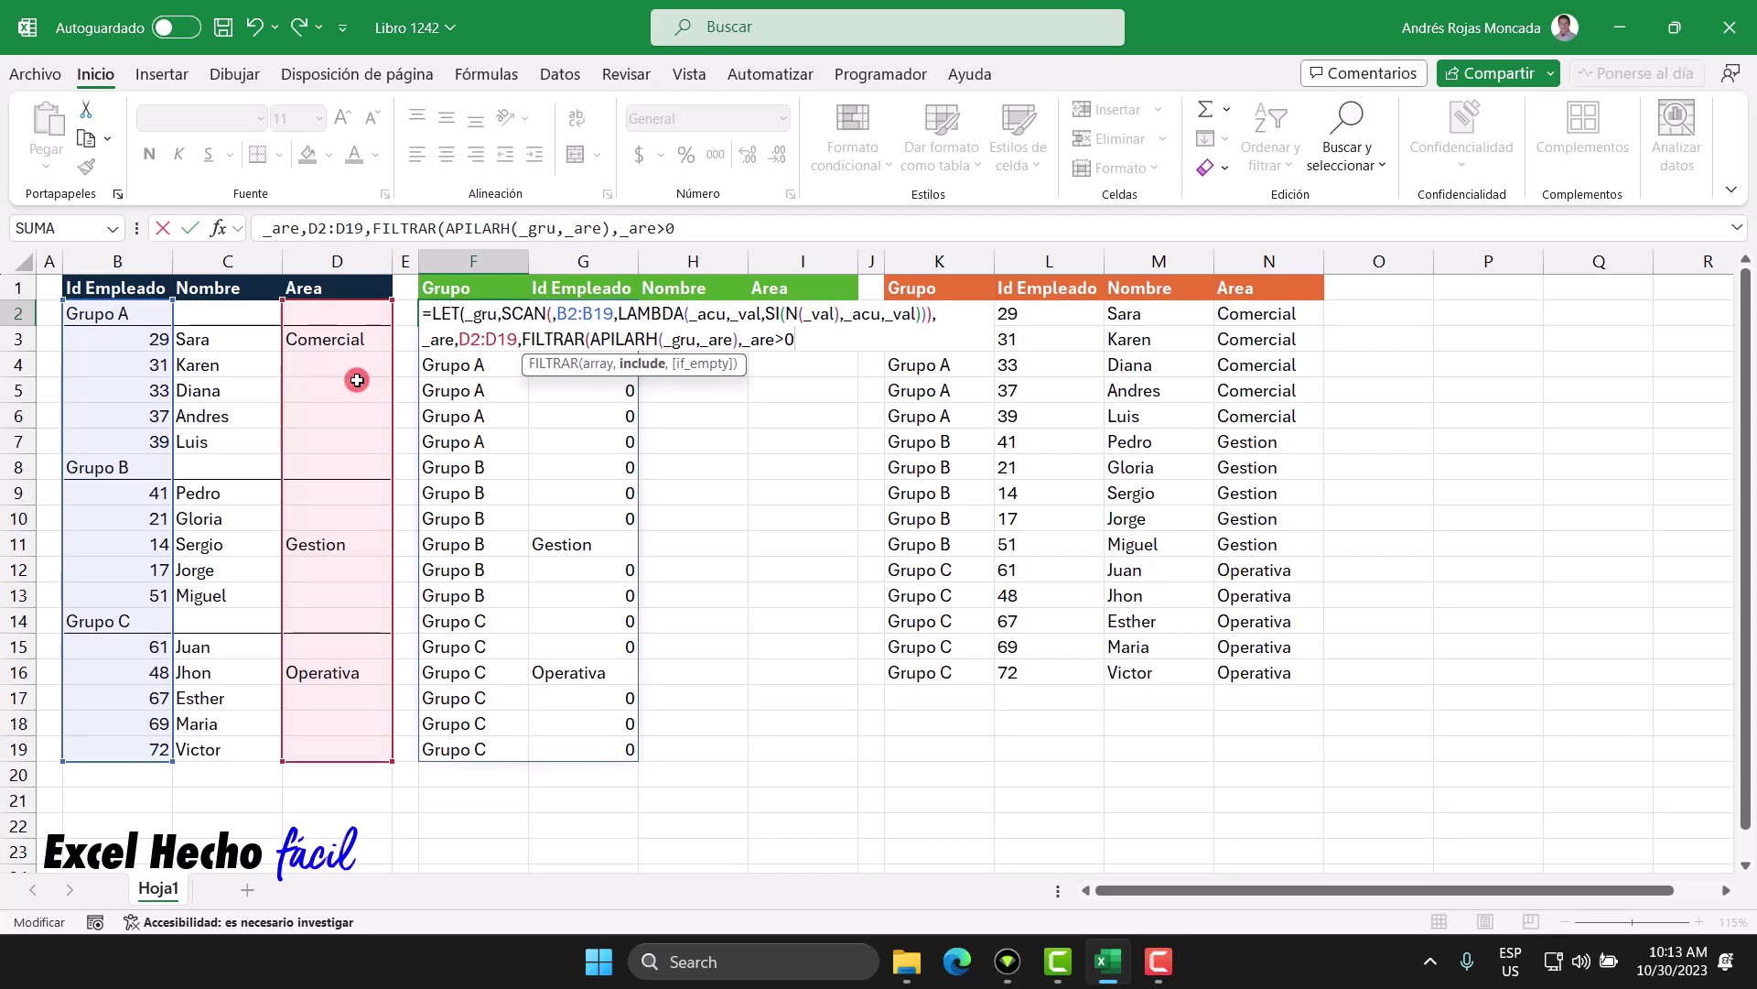
- Close the FILTRAR and LET functions, enter the formula in F2 and check the filtered group and area pairs
{"action": "type", "text": ")"}
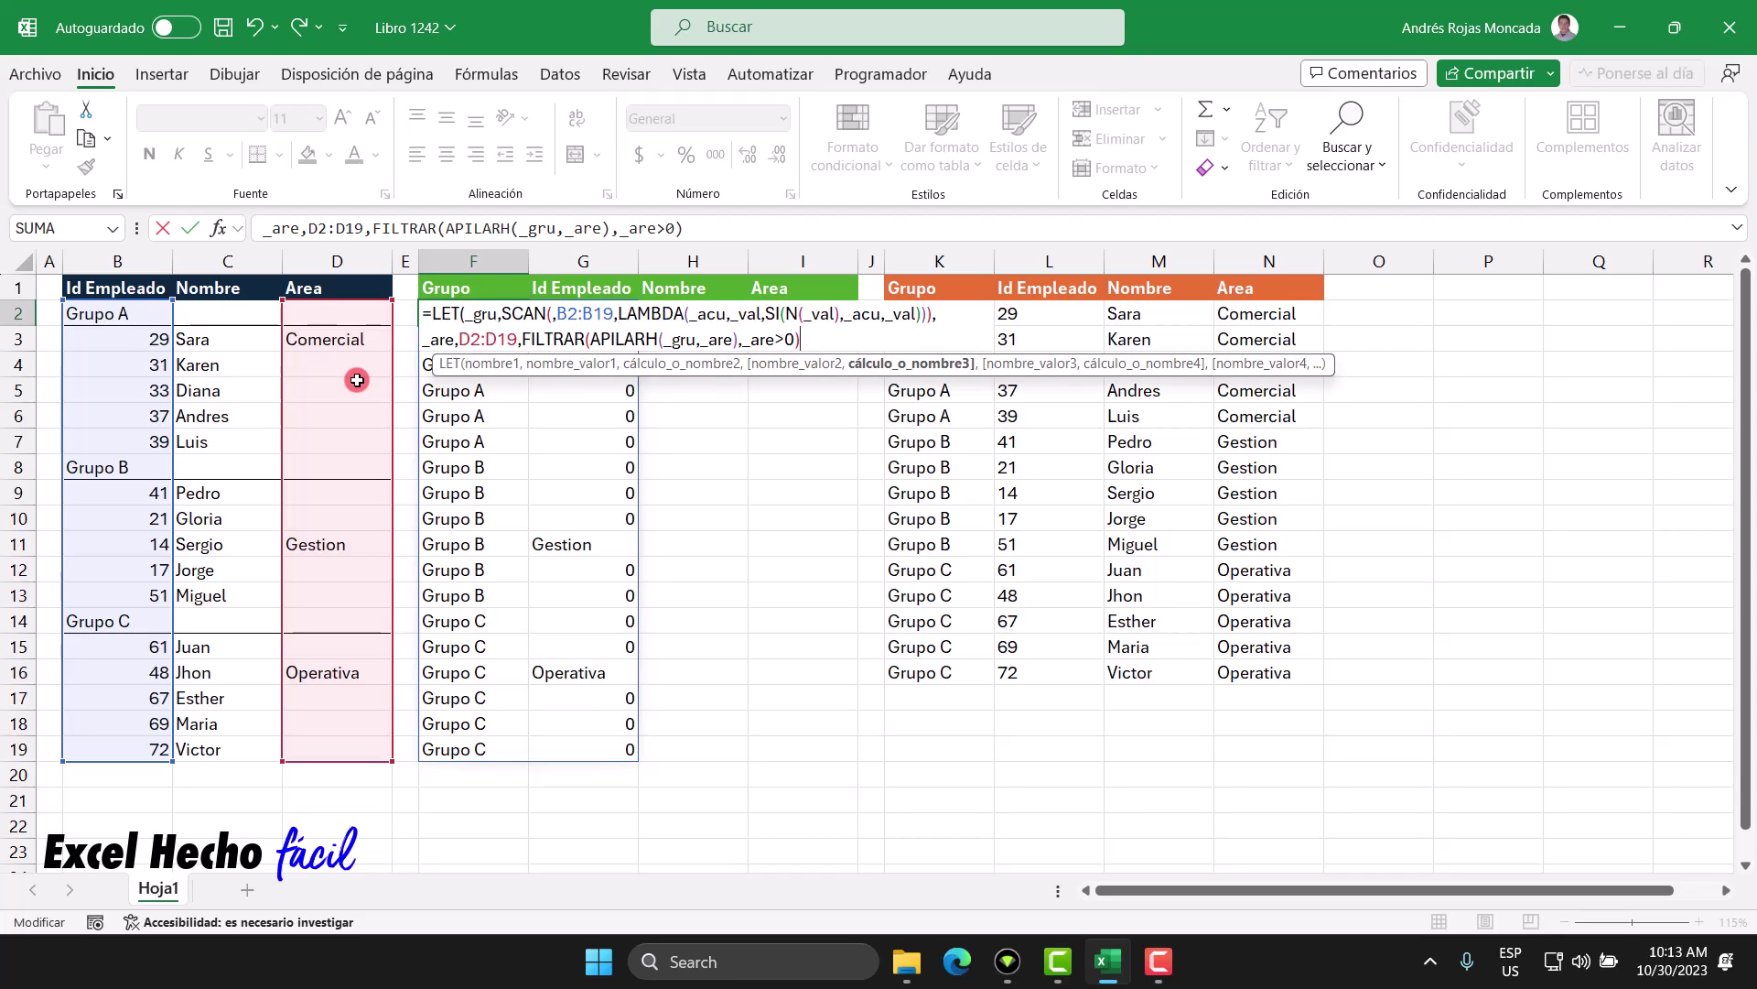
{"action": "type", "text": ")"}
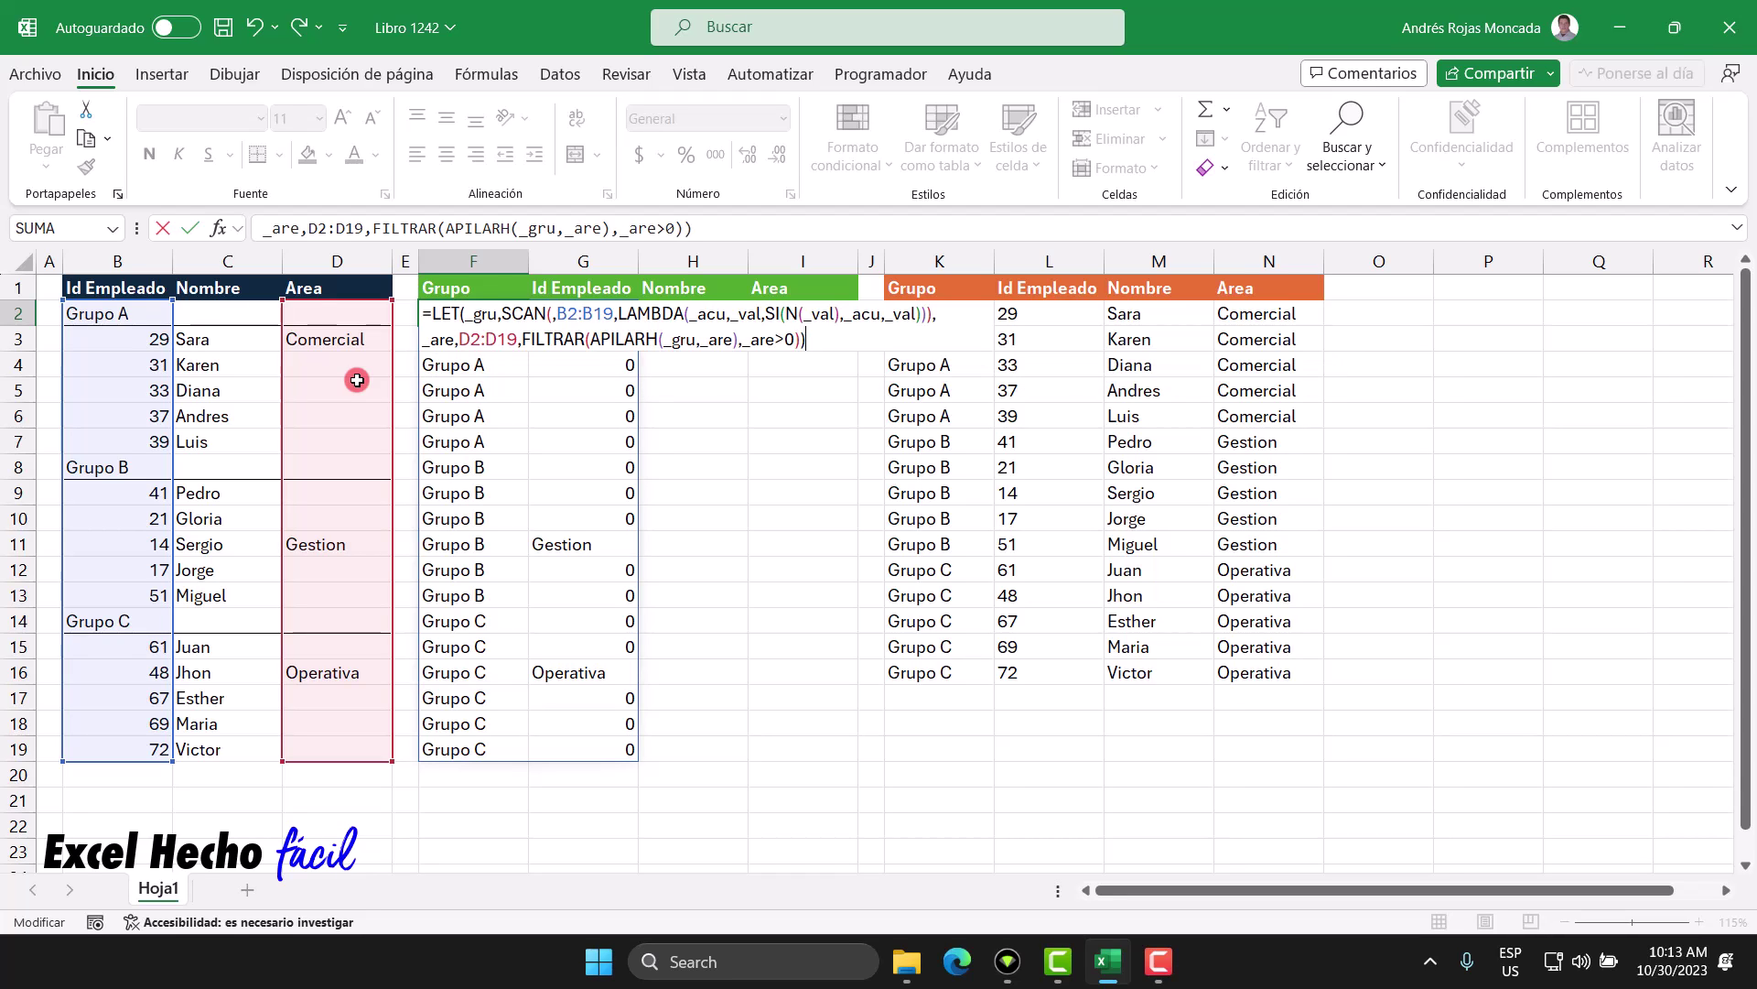
{"action": "key", "text": "Return"}
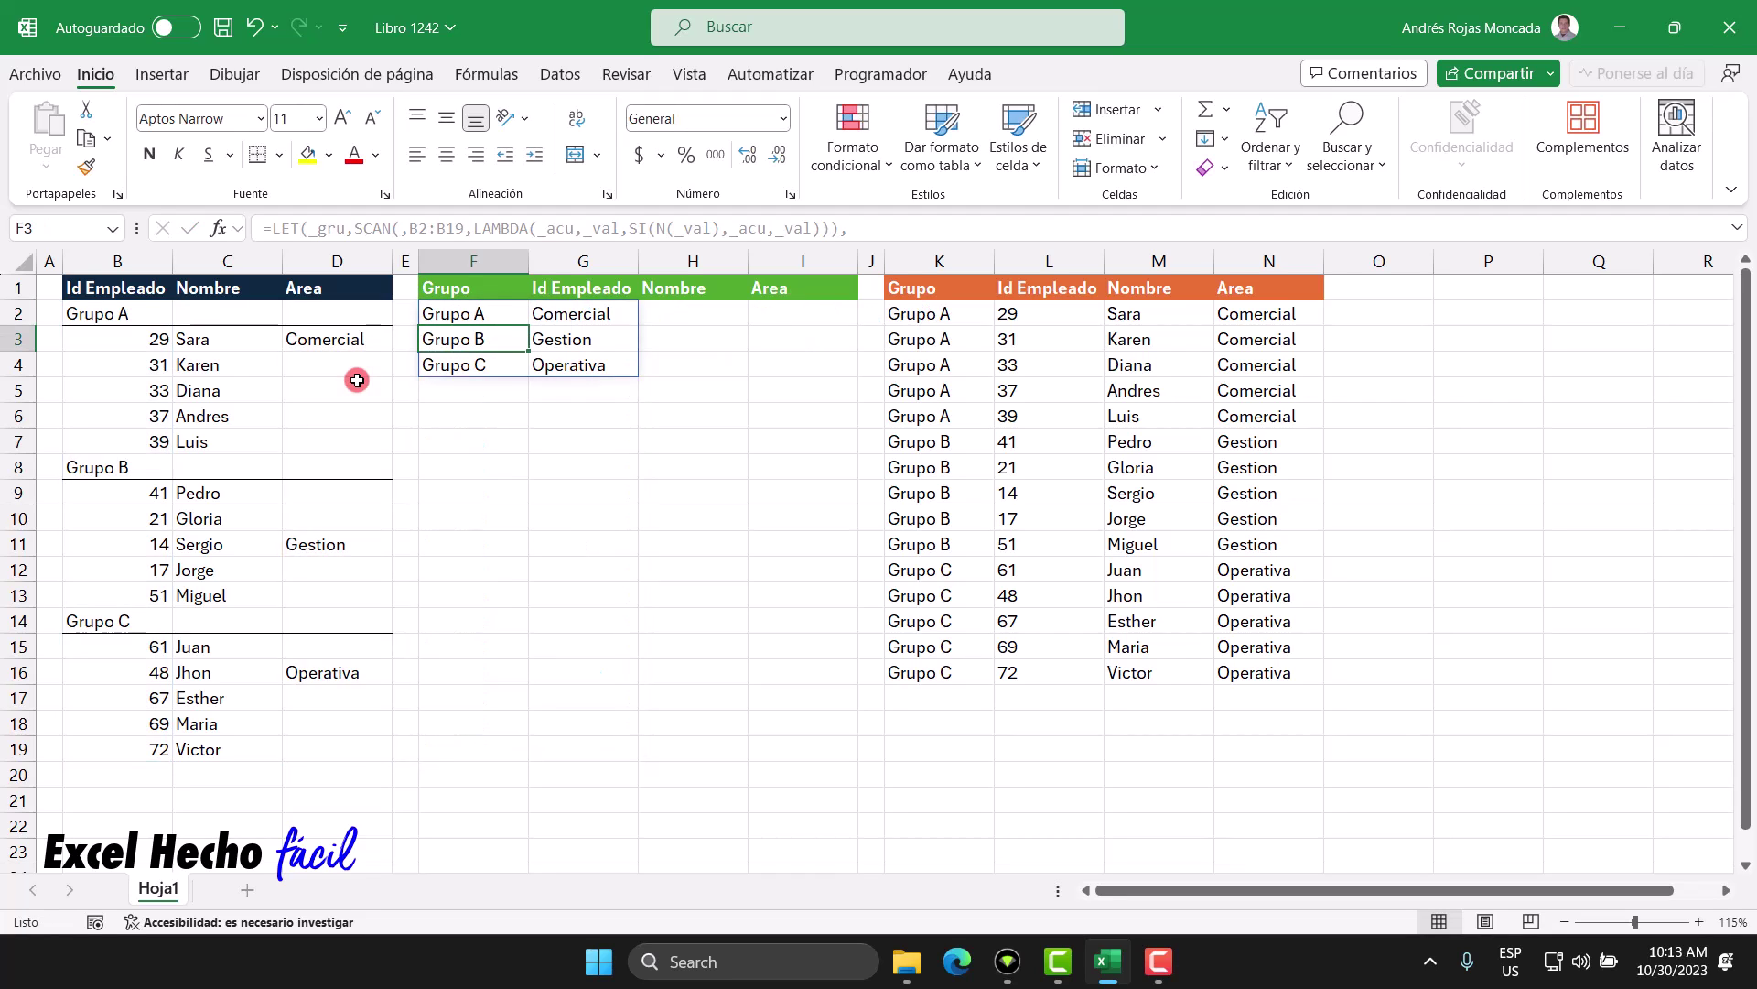
{"action": "left_click_drag", "start_coordinate": [486, 316], "coordinate": [573, 361]}
{"action": "left_click", "coordinate": [504, 315]}
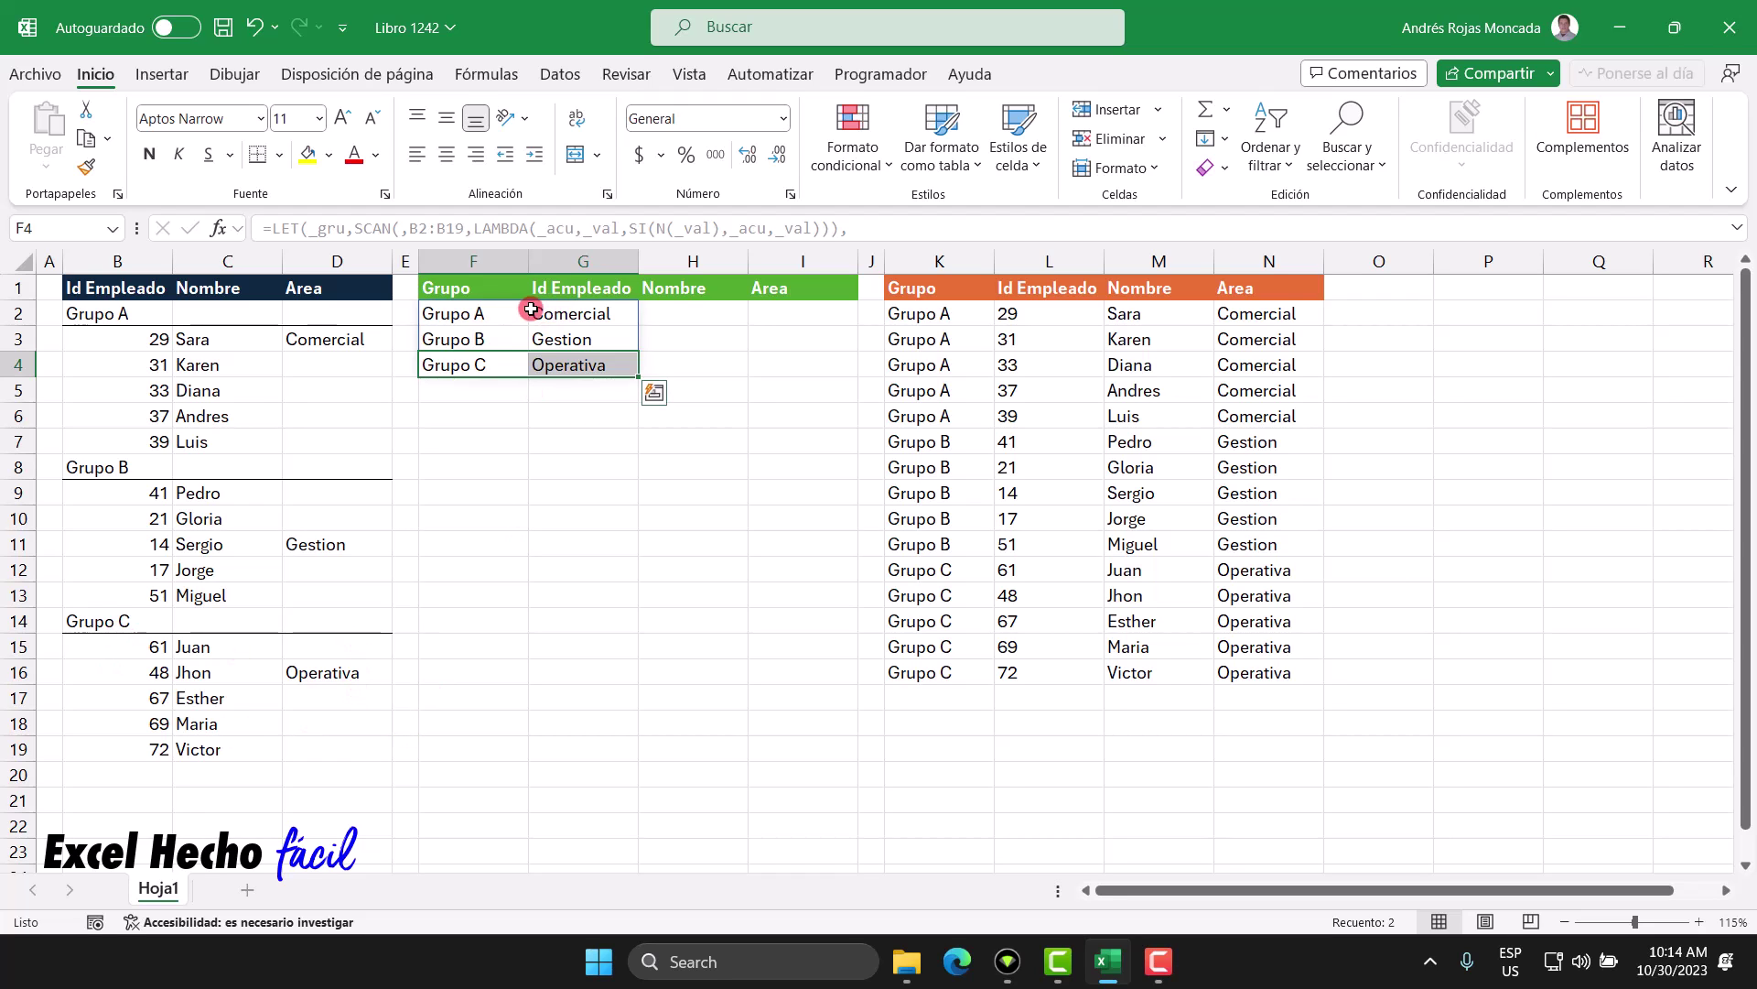
- Reopen the F2 formula and insert a BUSCARV function in front of FILTRAR, moving its argument hint clear of the formula
{"action": "left_click", "coordinate": [499, 313]}
{"action": "key", "text": "F2"}
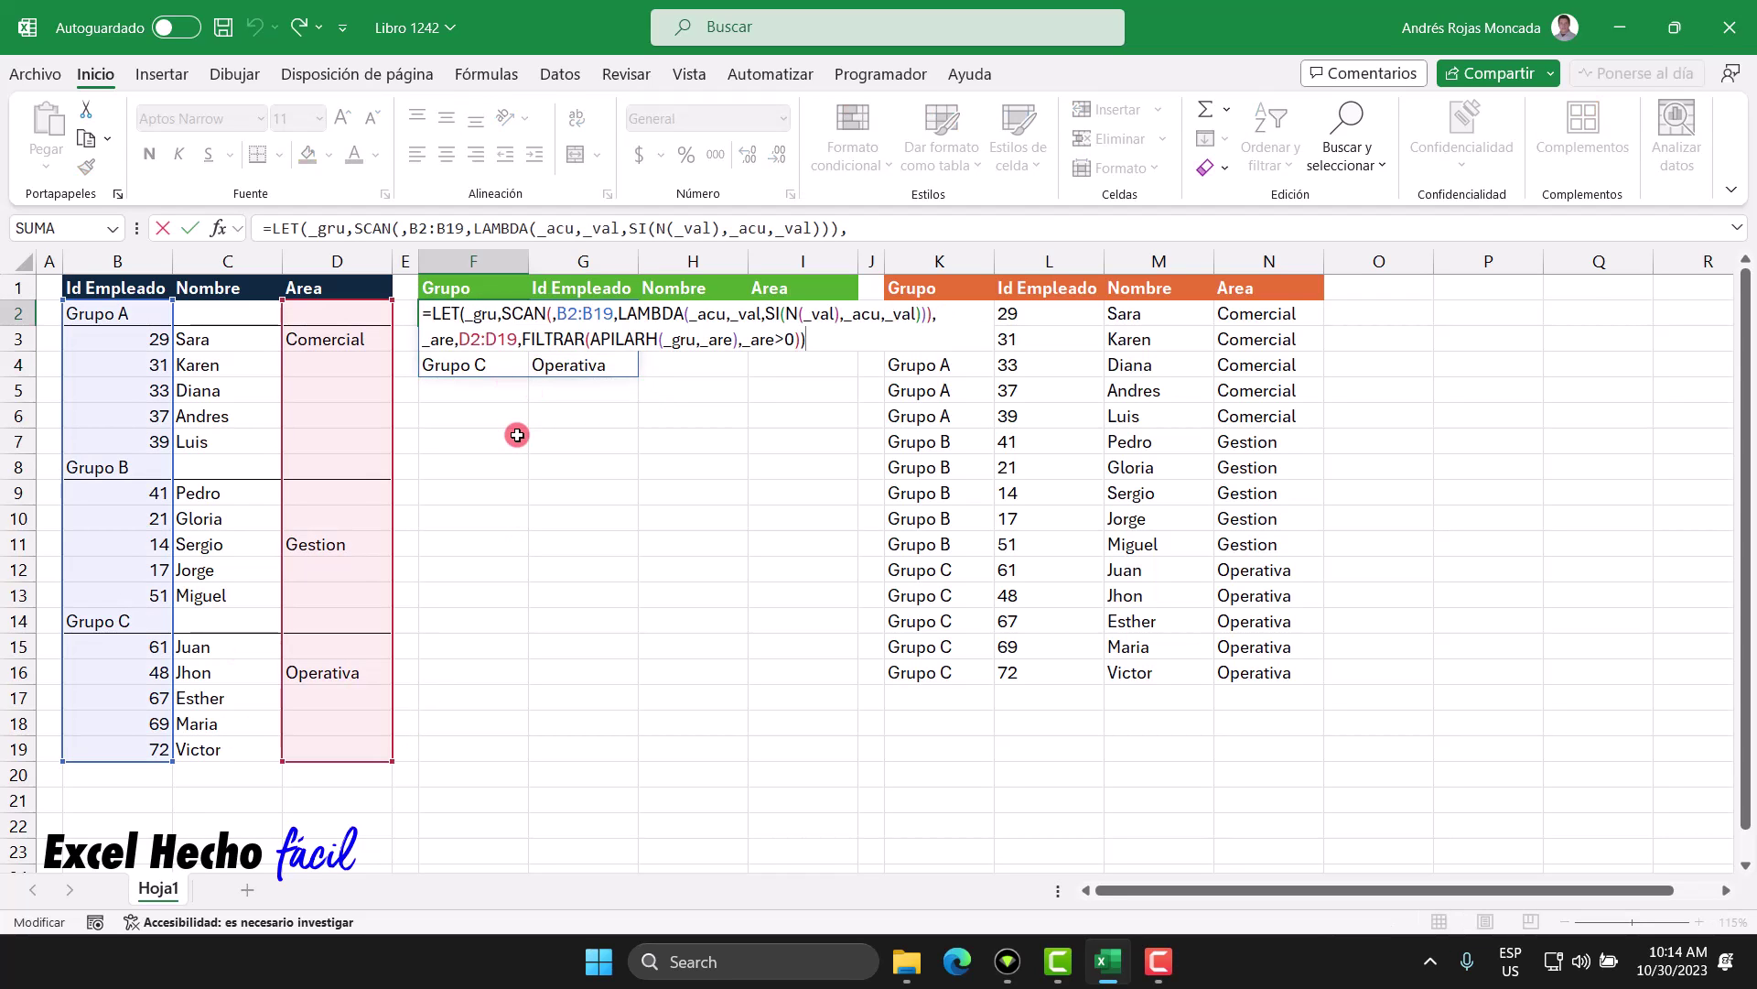
{"action": "key", "text": "BackSpace"}
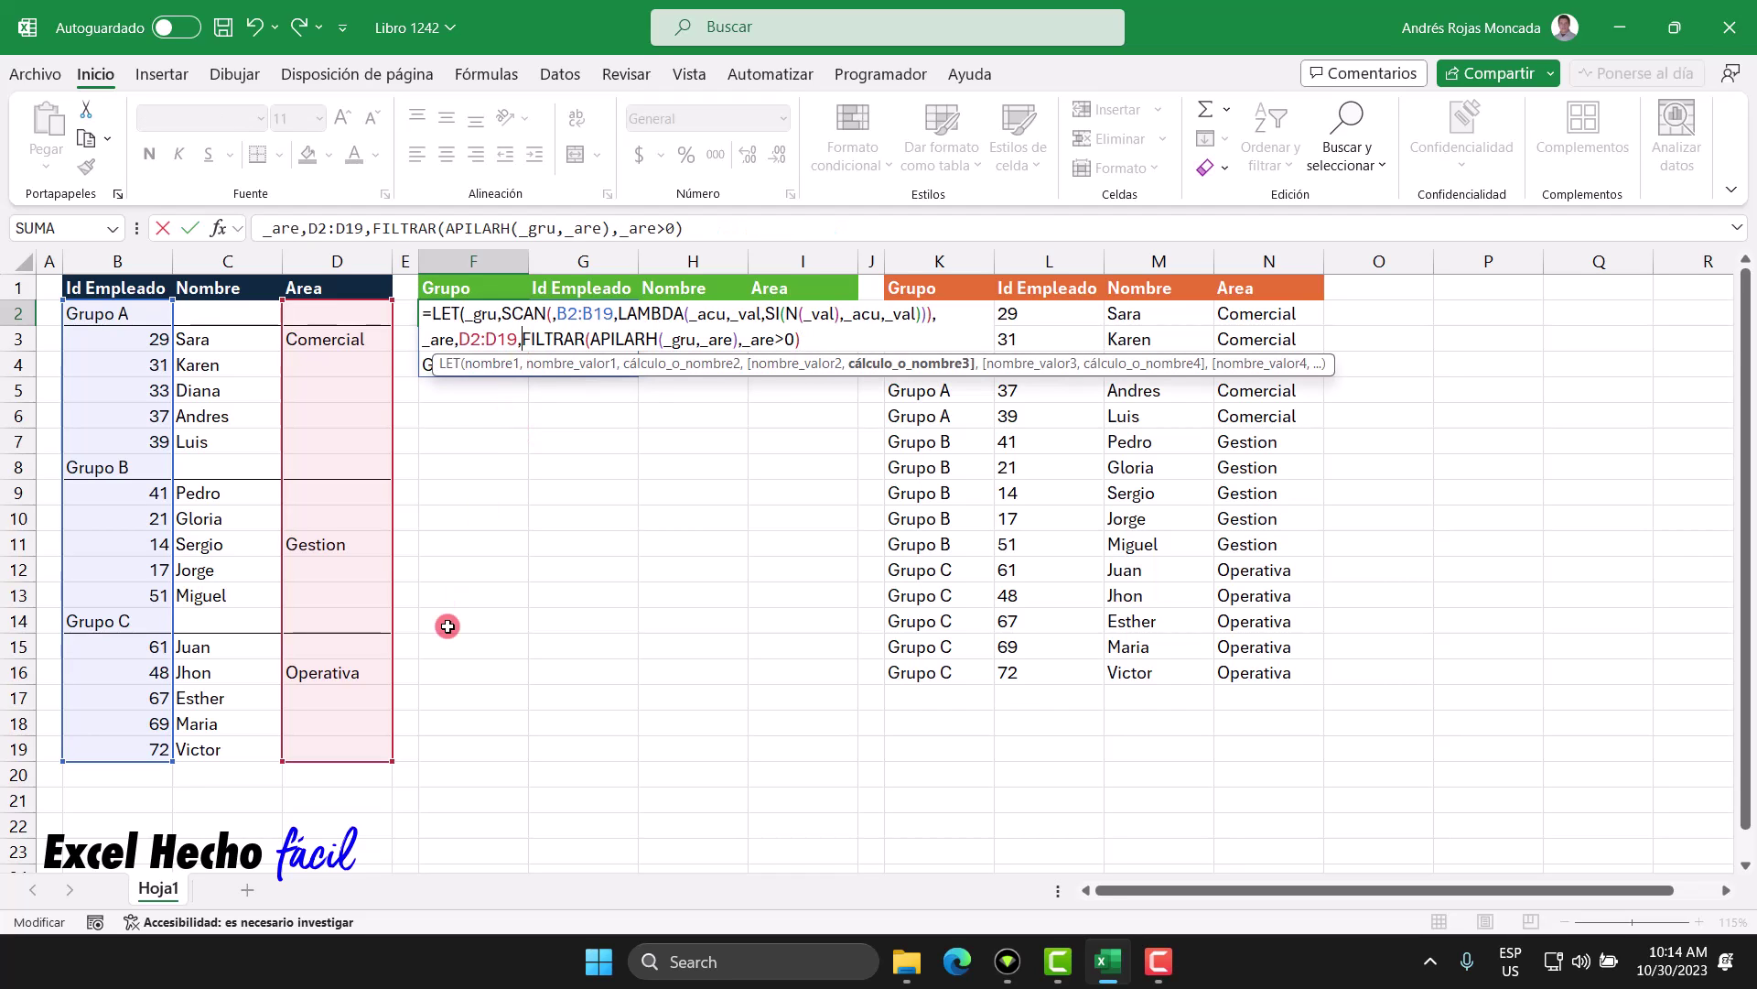
{"action": "type", "text": "BUS"}
{"action": "key", "text": "Down"}
{"action": "key", "text": "Down"}
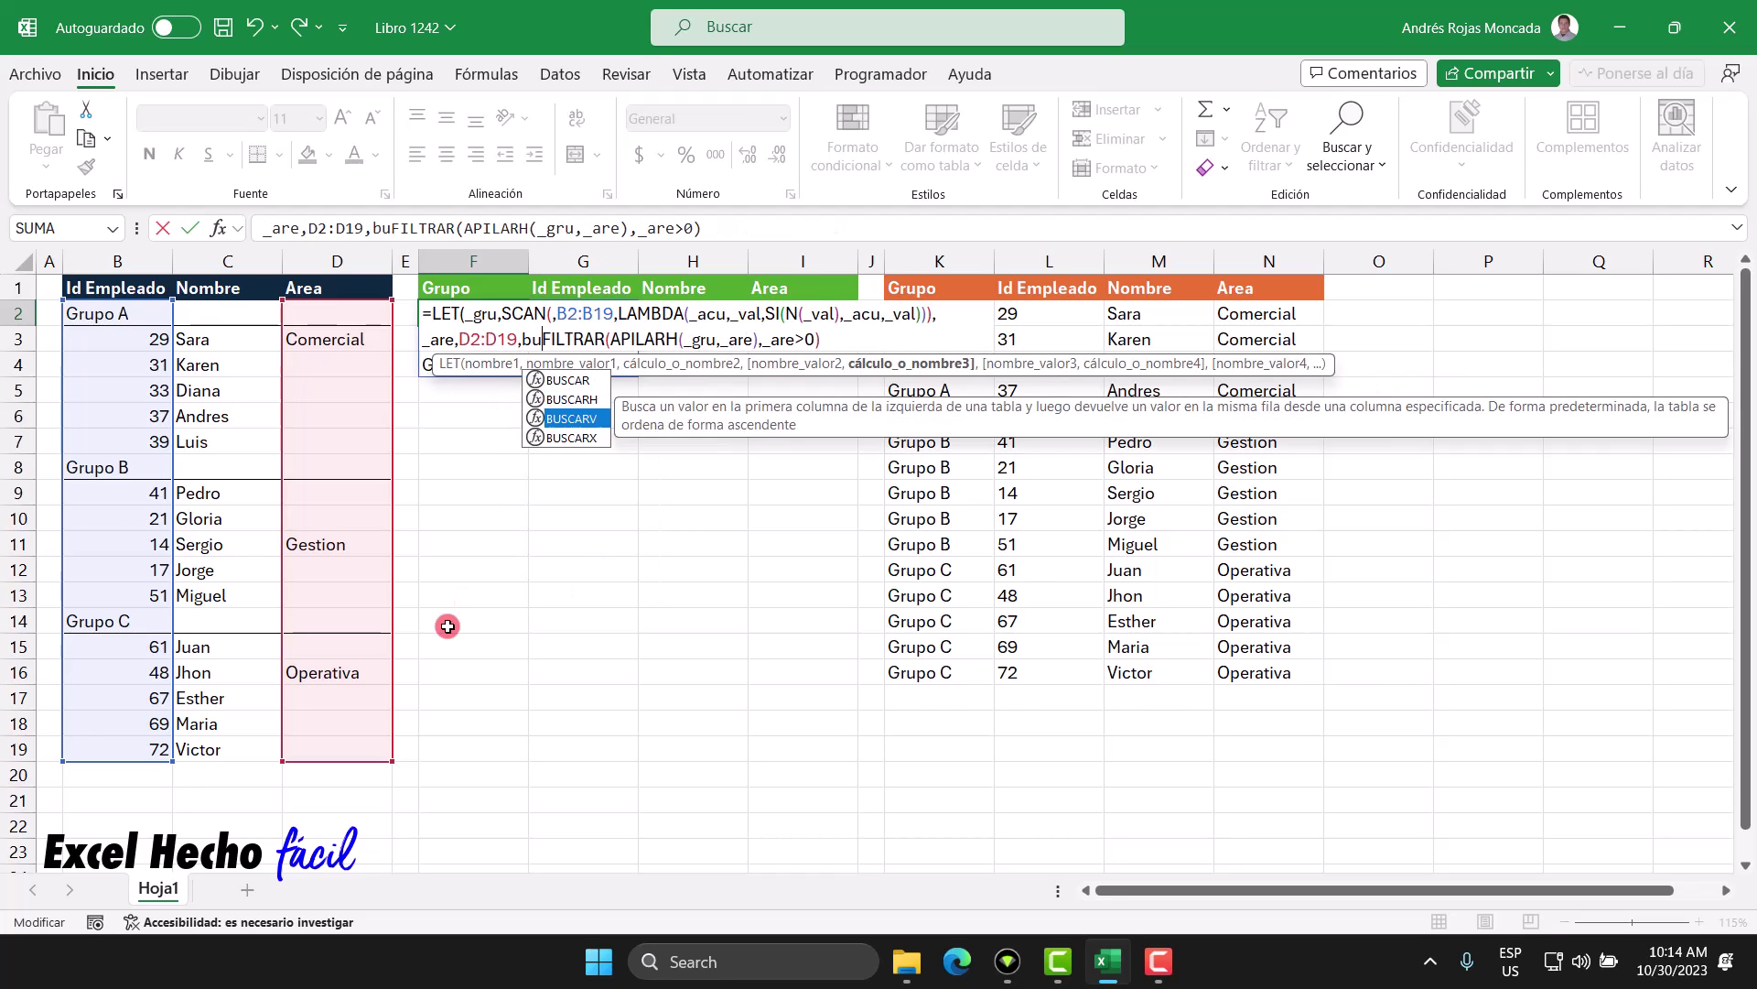
{"action": "key", "text": "Tab"}
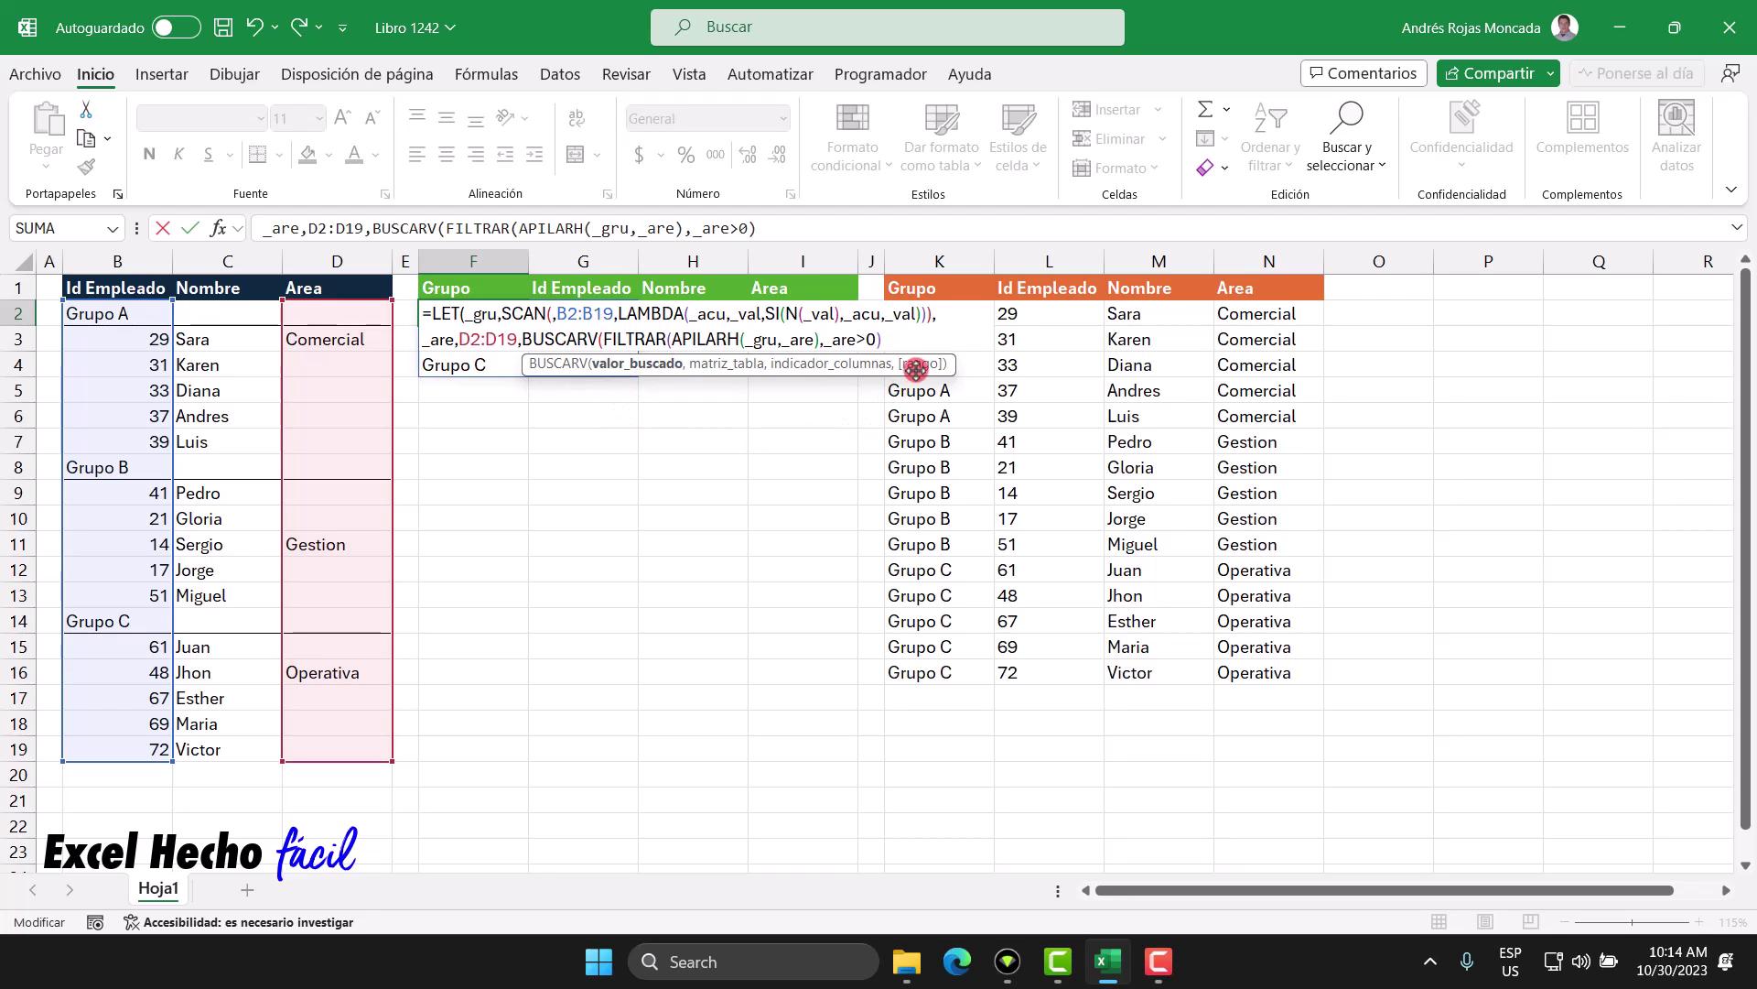
{"action": "left_click_drag", "start_coordinate": [917, 370], "coordinate": [894, 636]}
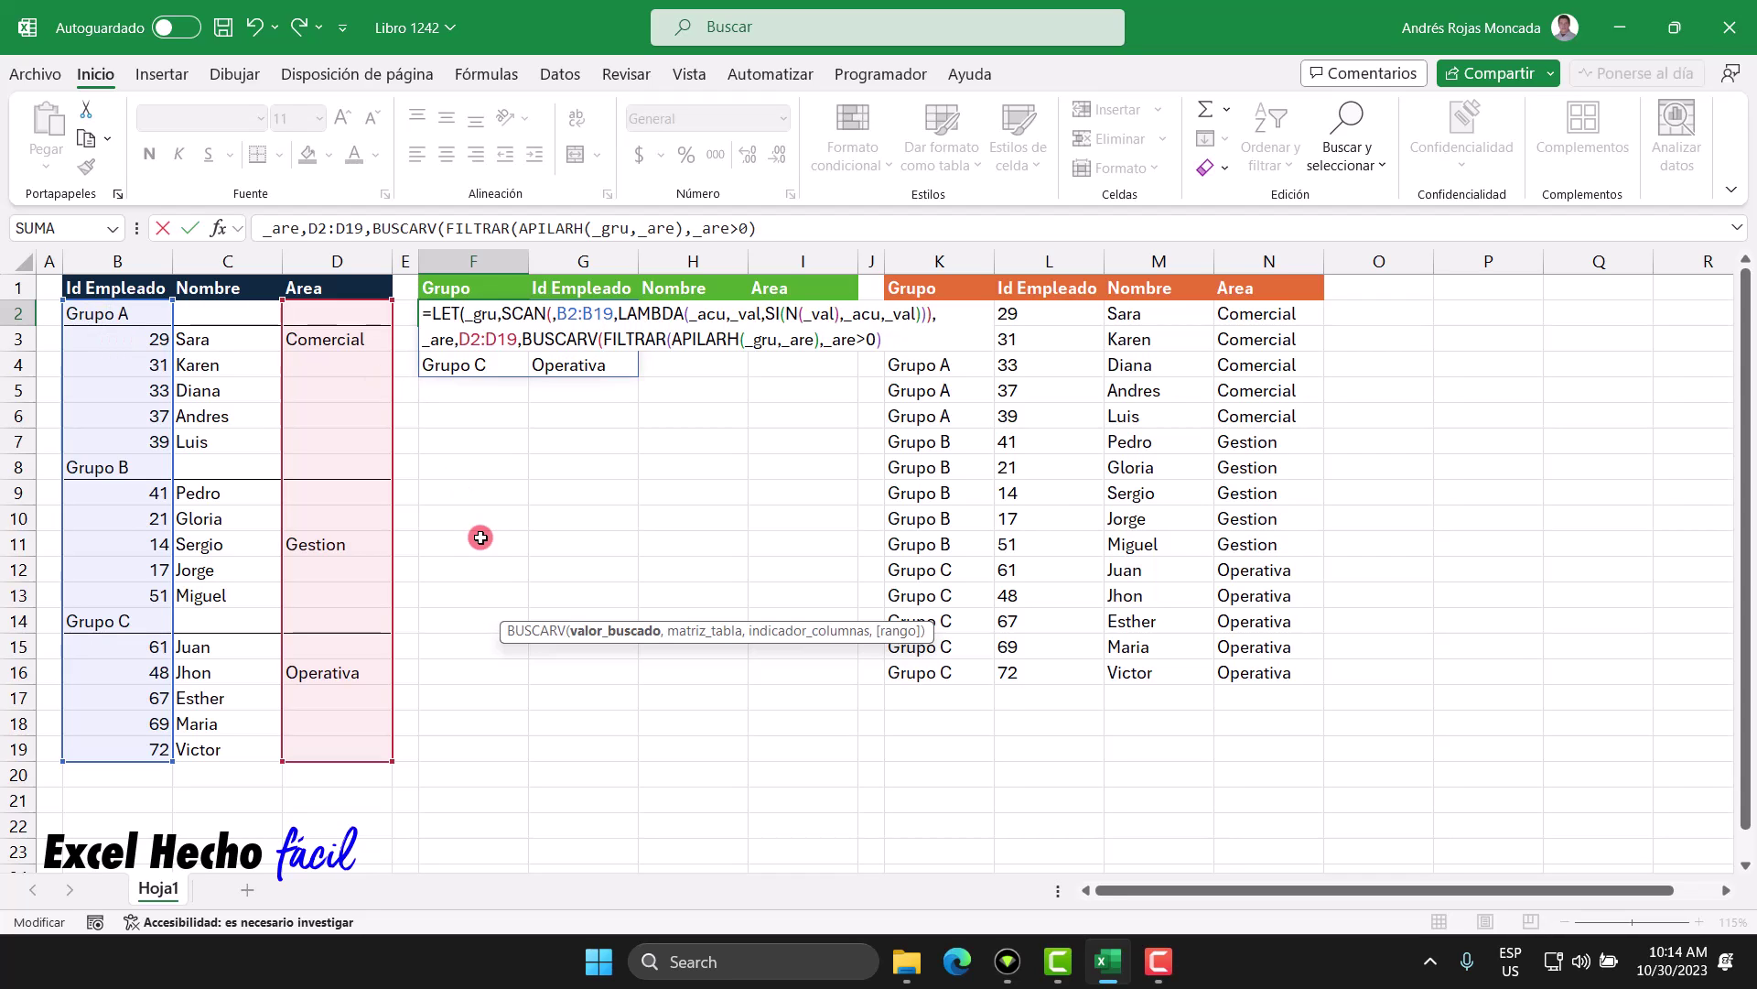
- Set BUSCARV's lookup value to _gru, keep the FILTRAR expression as its table array and use 2 as the column index
{"action": "type", "text": "_g"}
{"action": "key", "text": "Tab"}
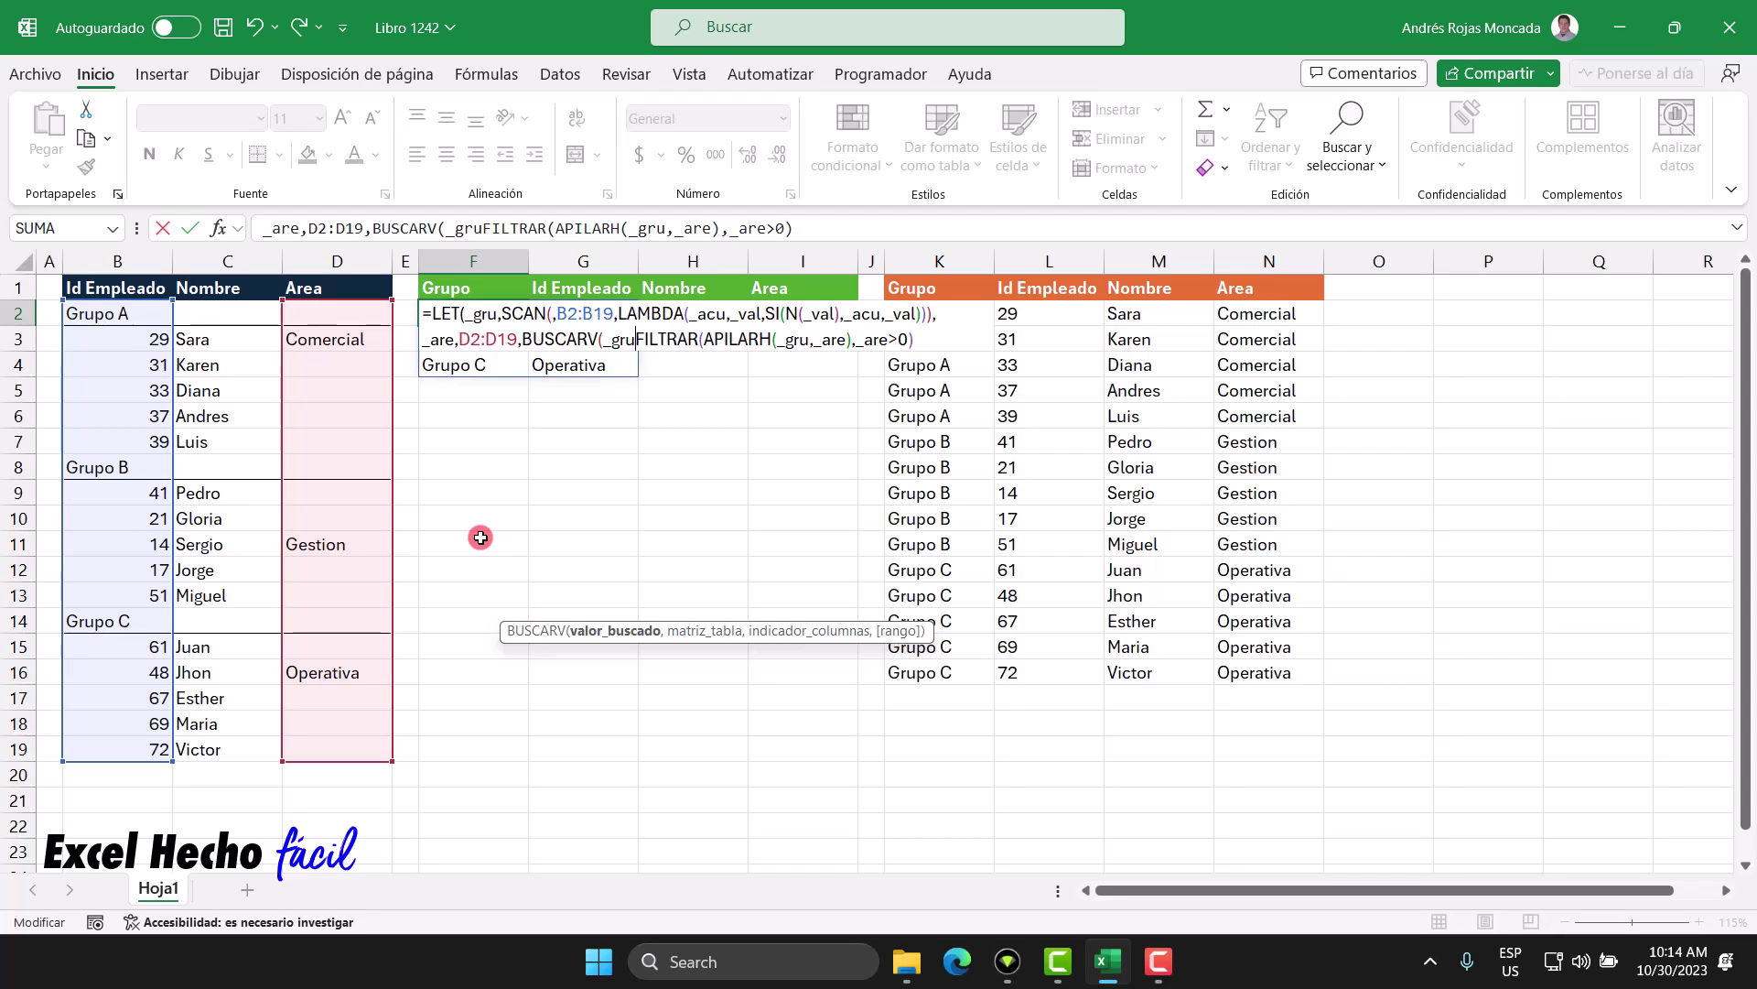
{"action": "type", "text": ","}
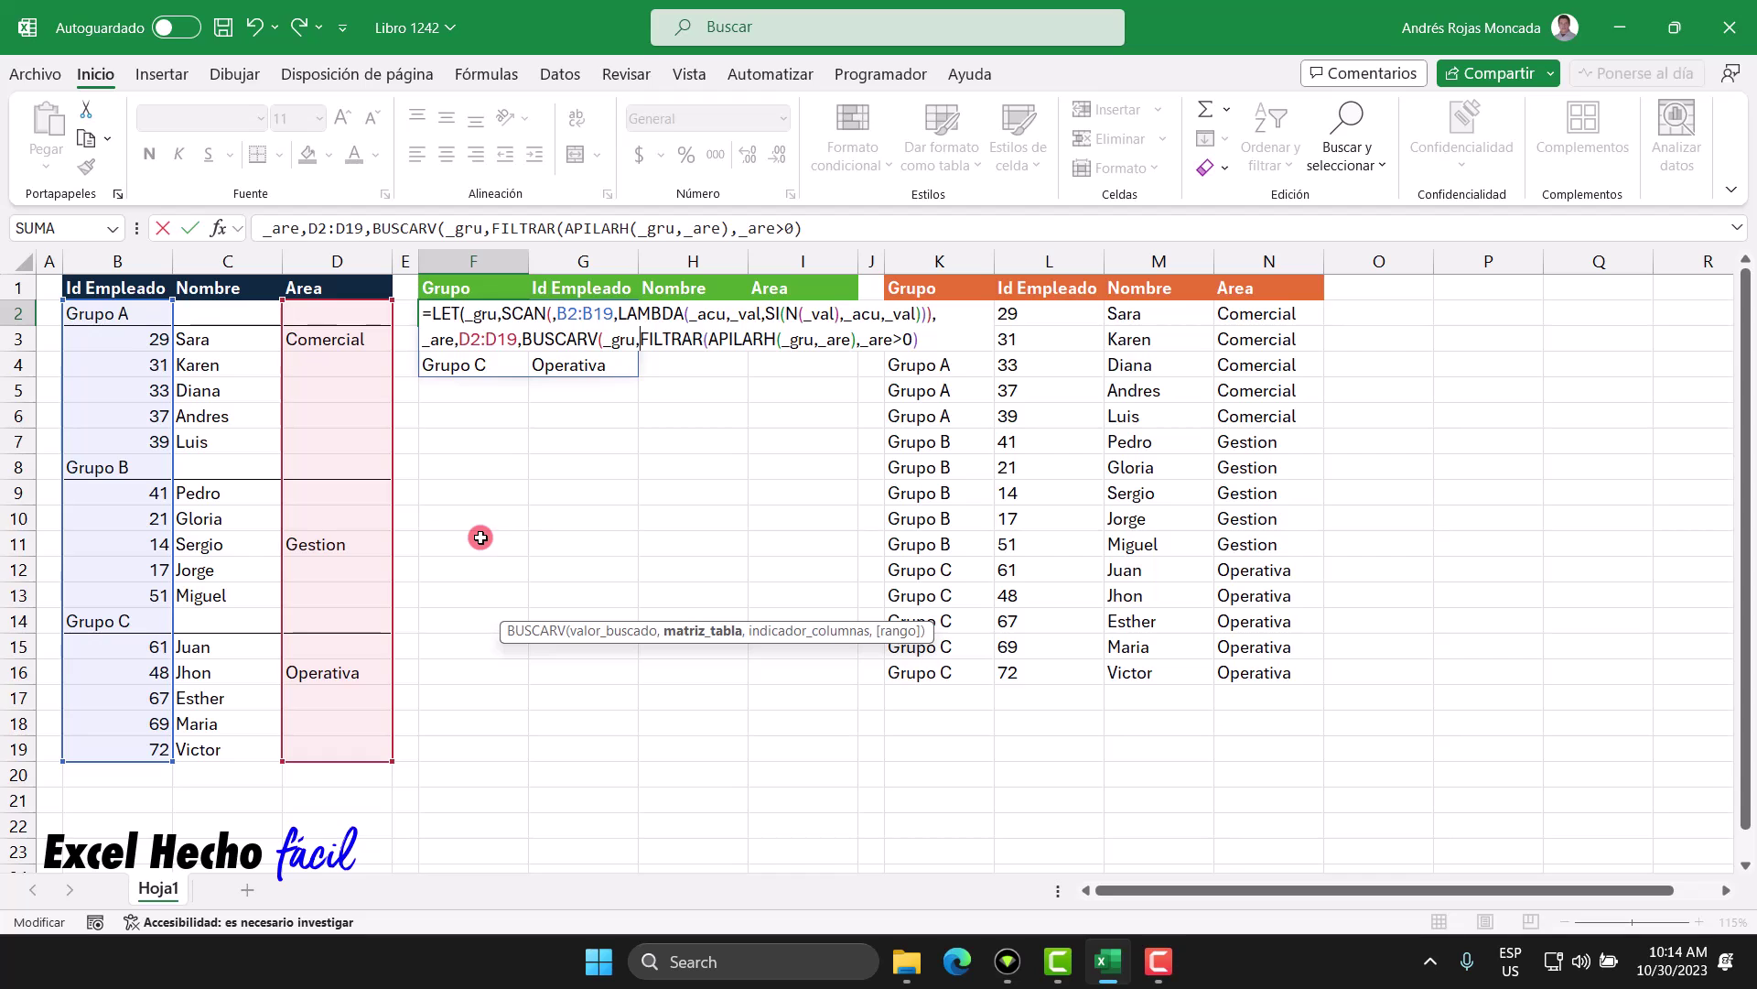
{"action": "left_click", "coordinate": [700, 631]}
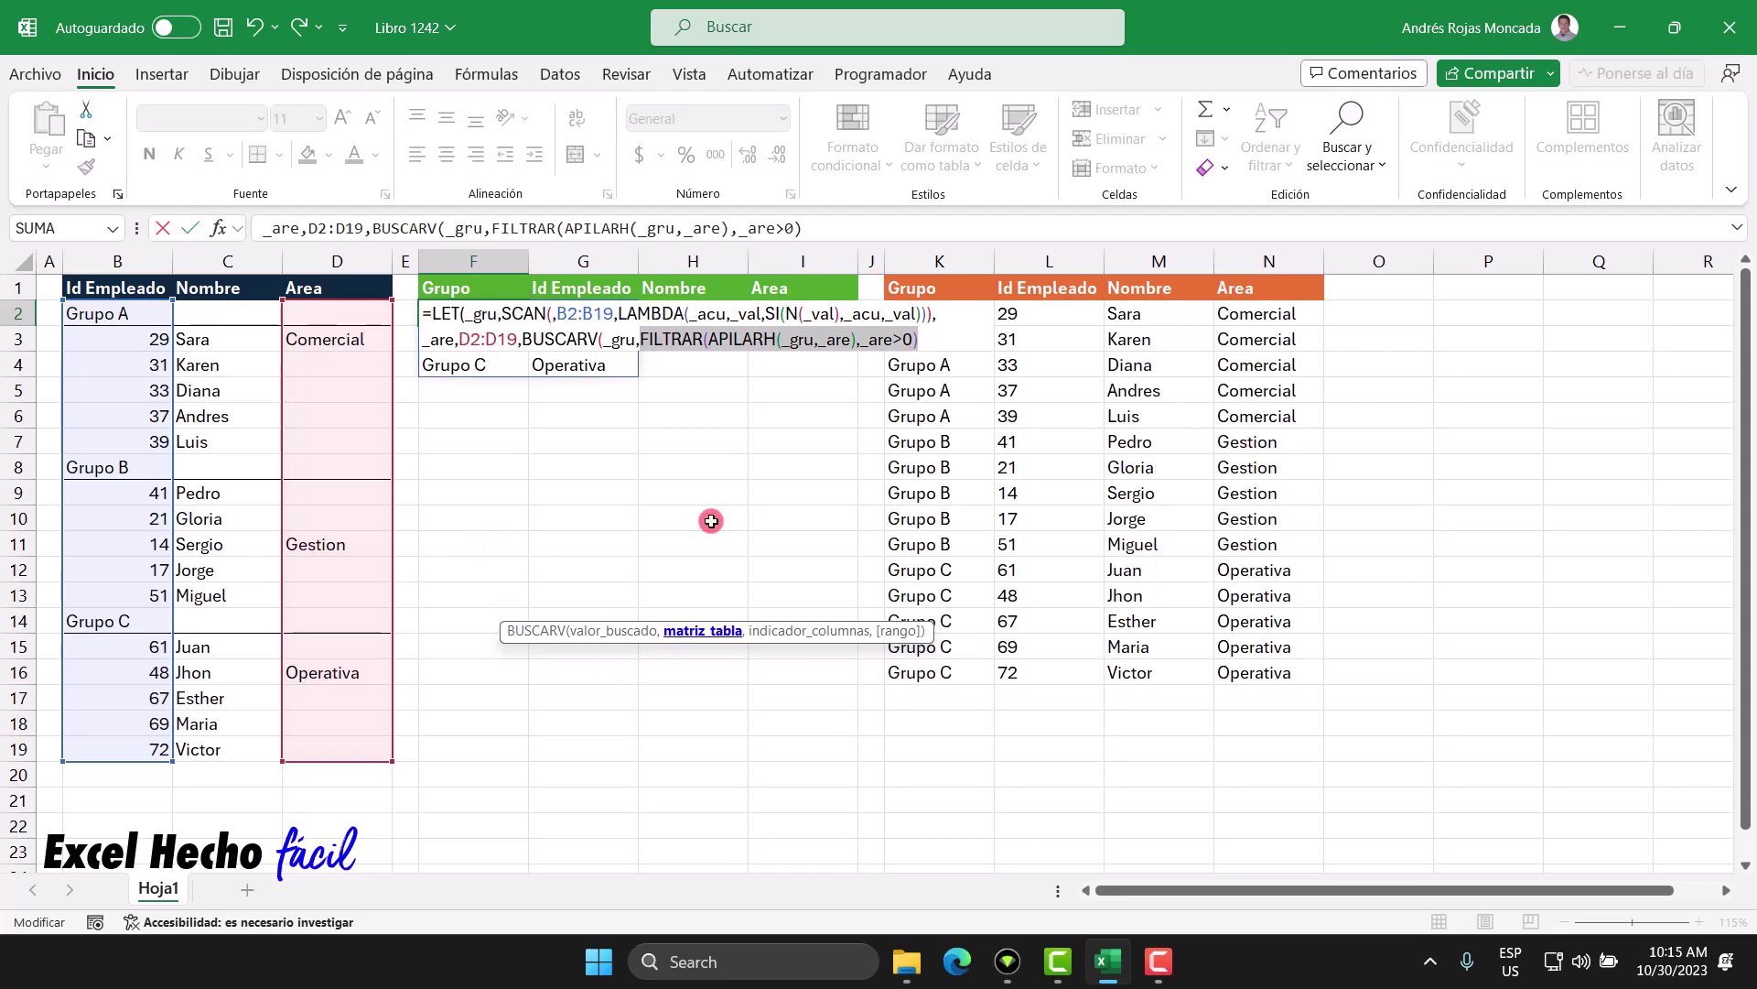
{"action": "left_click", "coordinate": [929, 339]}
{"action": "type", "text": ","}
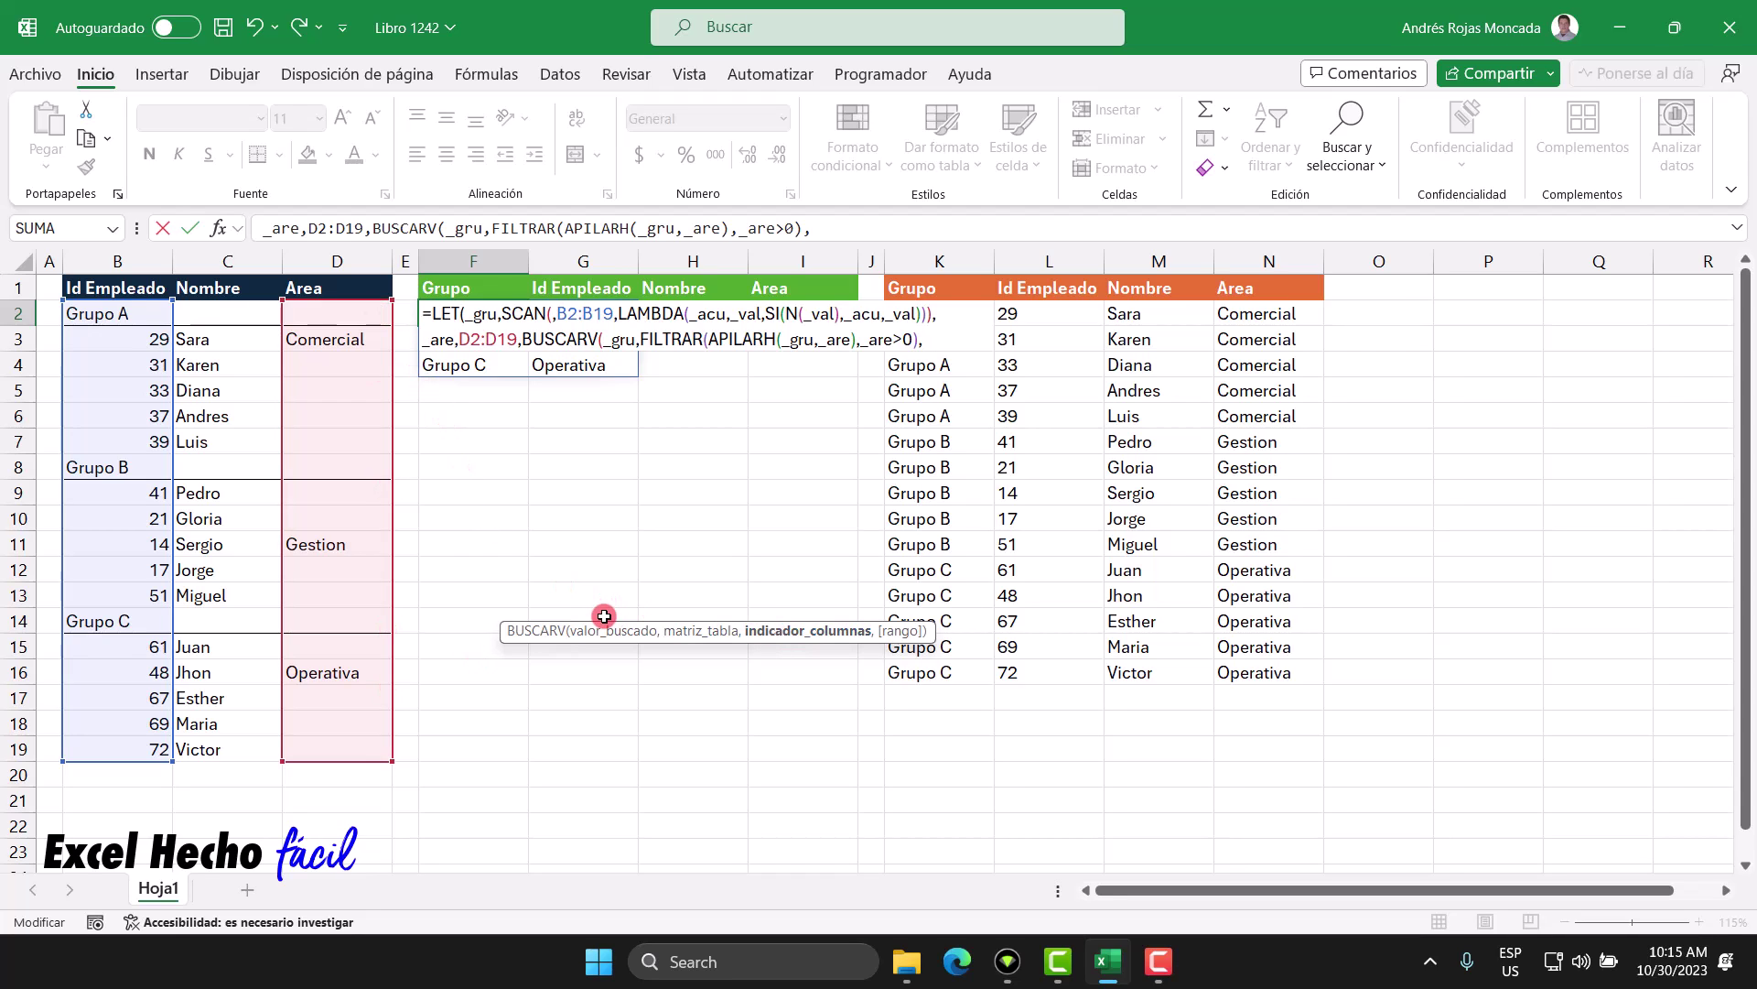
{"action": "type", "text": "2"}
- Set BUSCARV's match argument to 0 for an exact match, close the BUSCARV and LET functions and enter the formula
{"action": "double_click", "coordinate": [614, 339]}
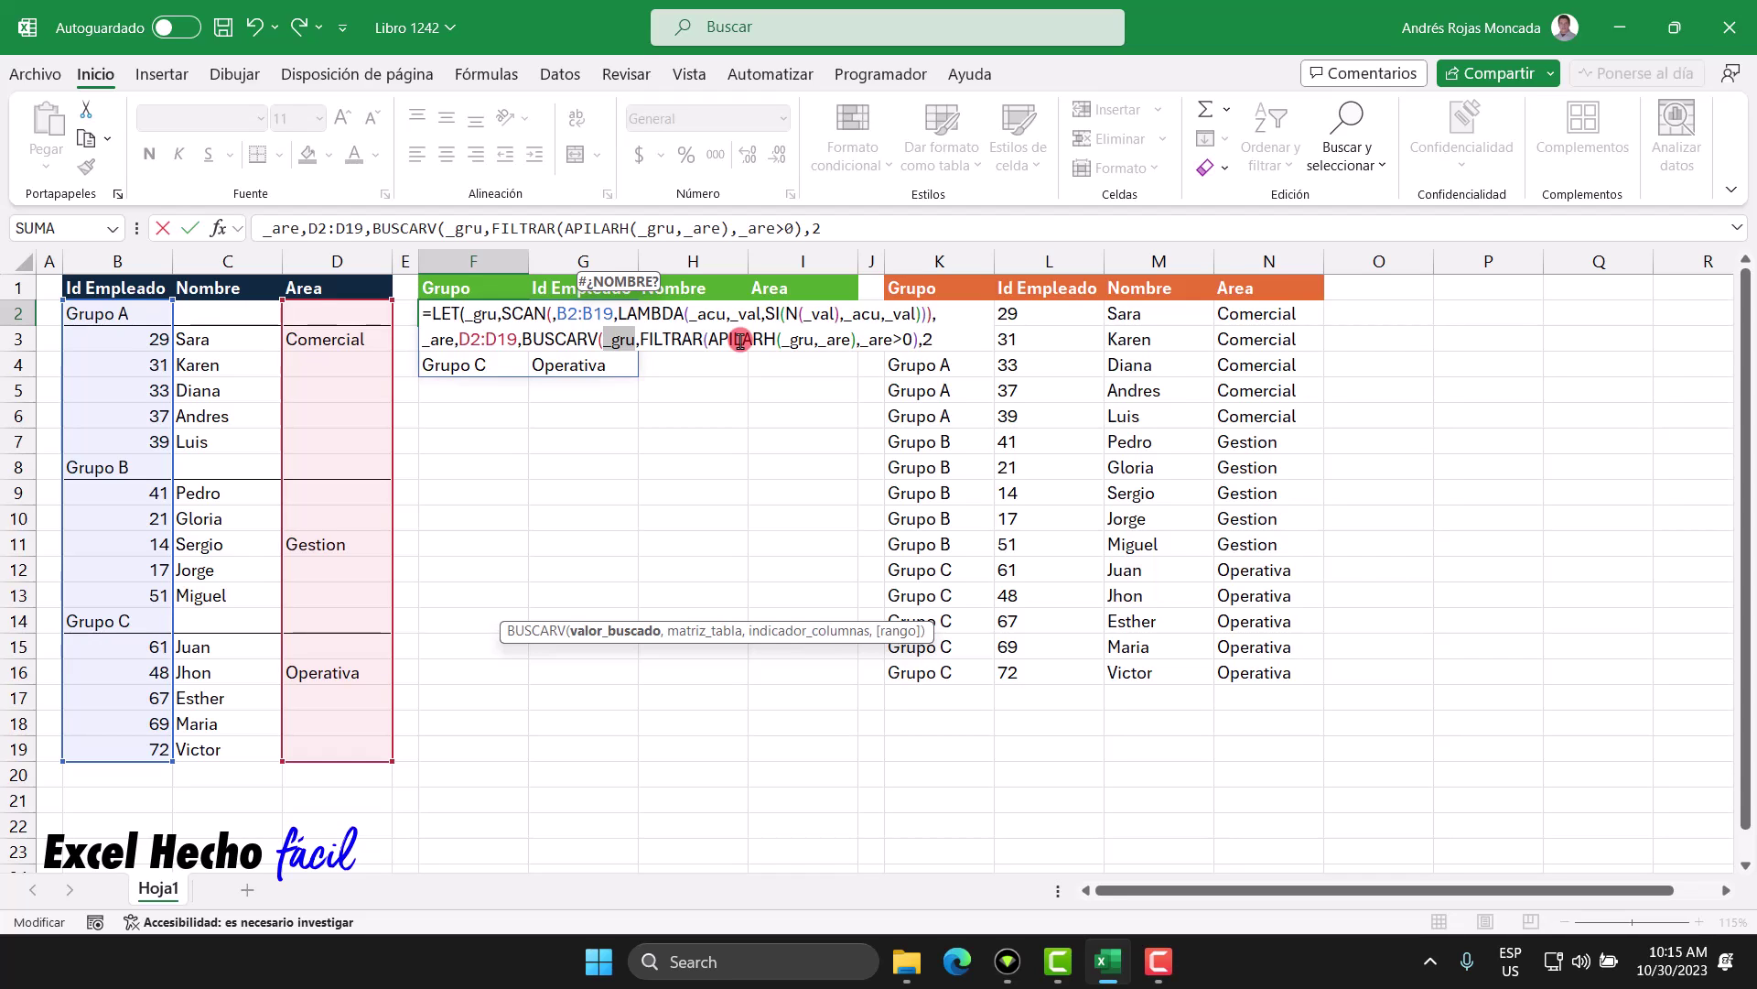
{"action": "left_click", "coordinate": [929, 337]}
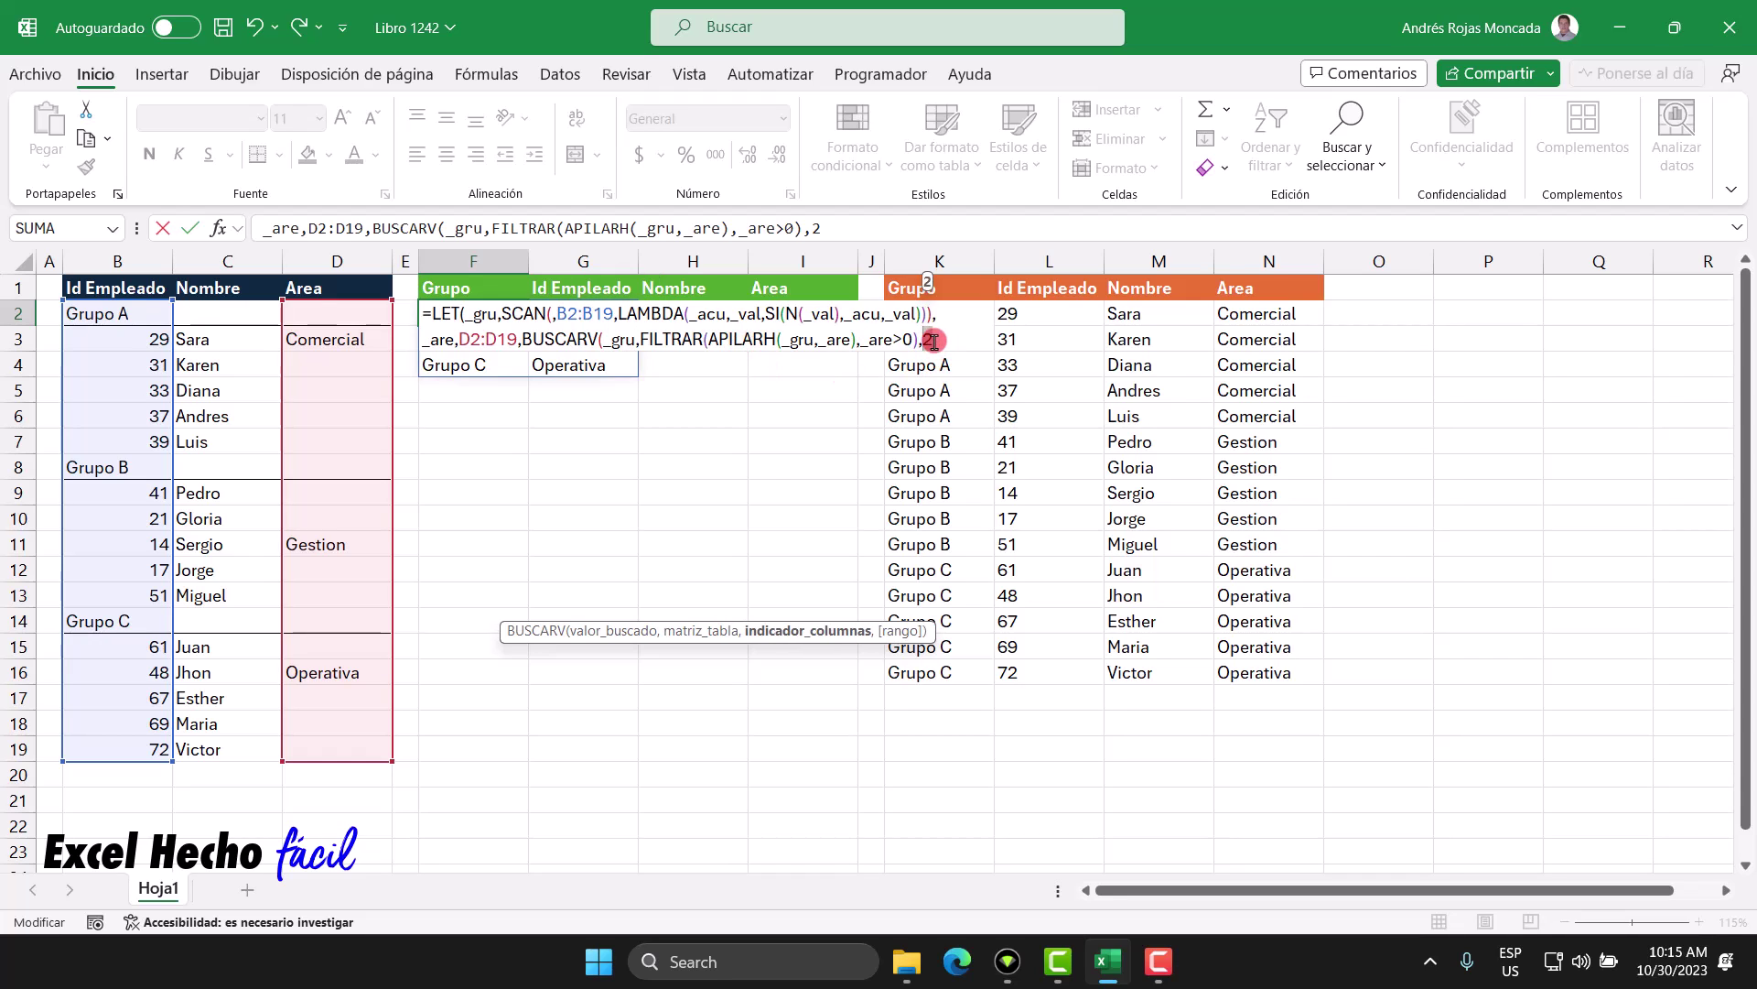
{"action": "type", "text": ","}
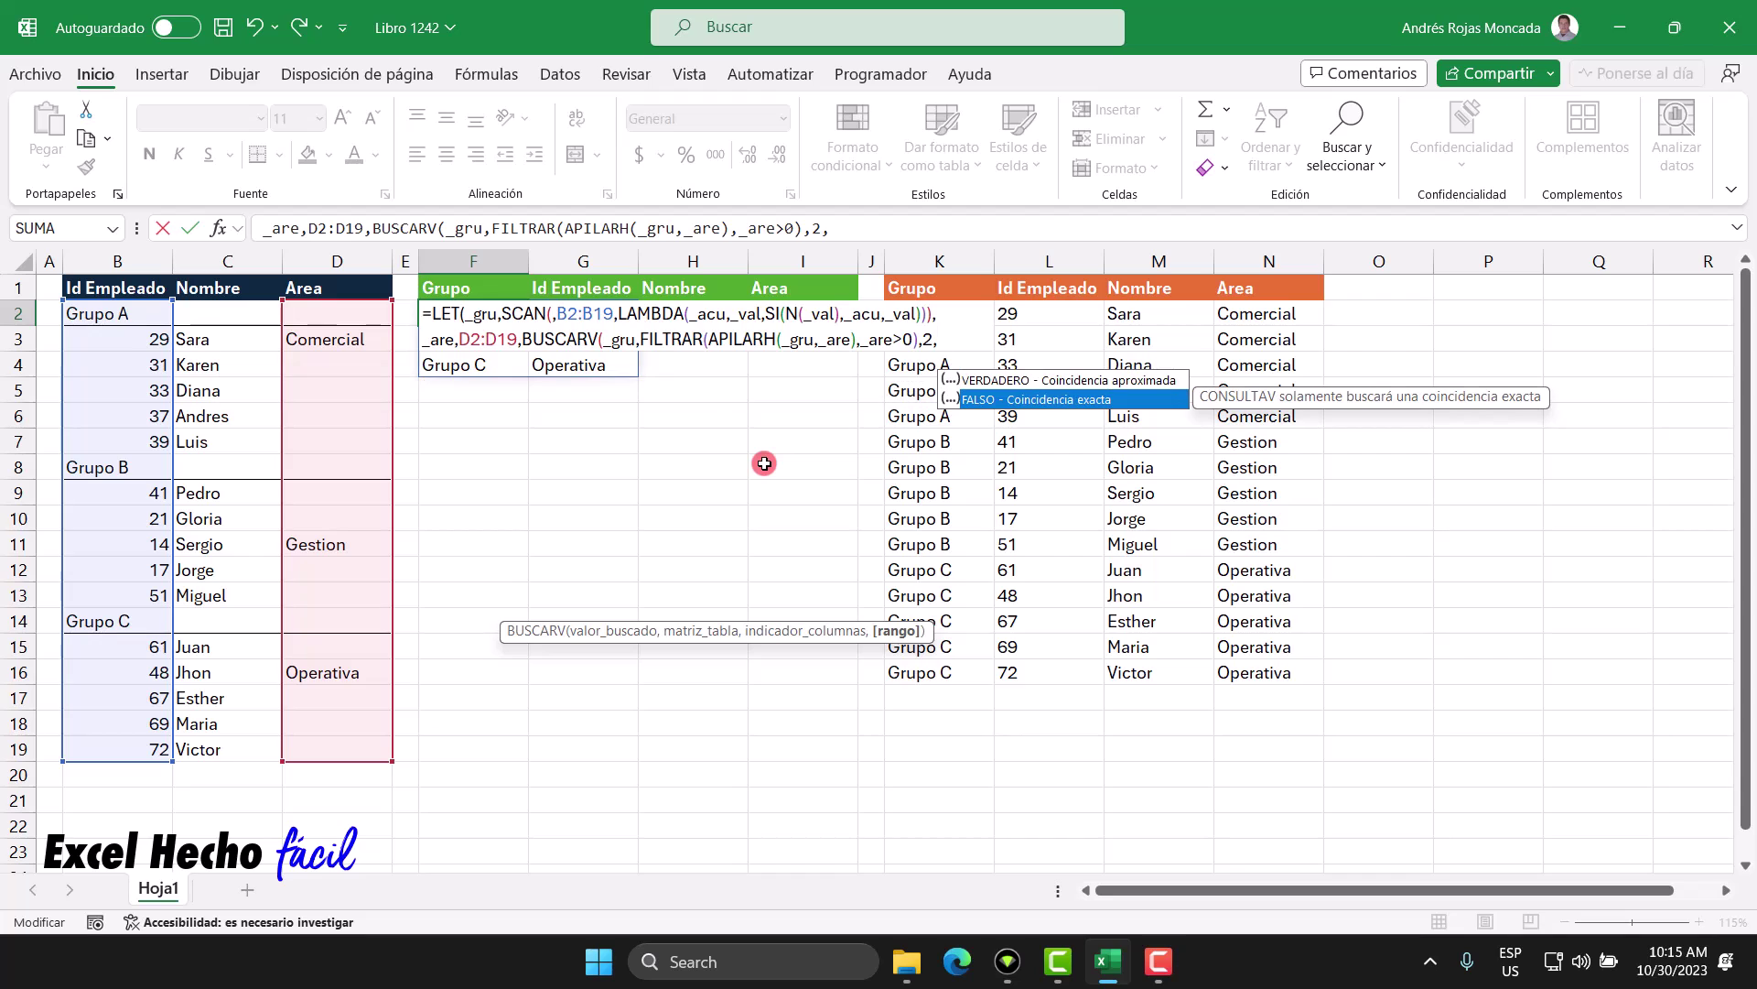
{"action": "key", "text": "Tab"}
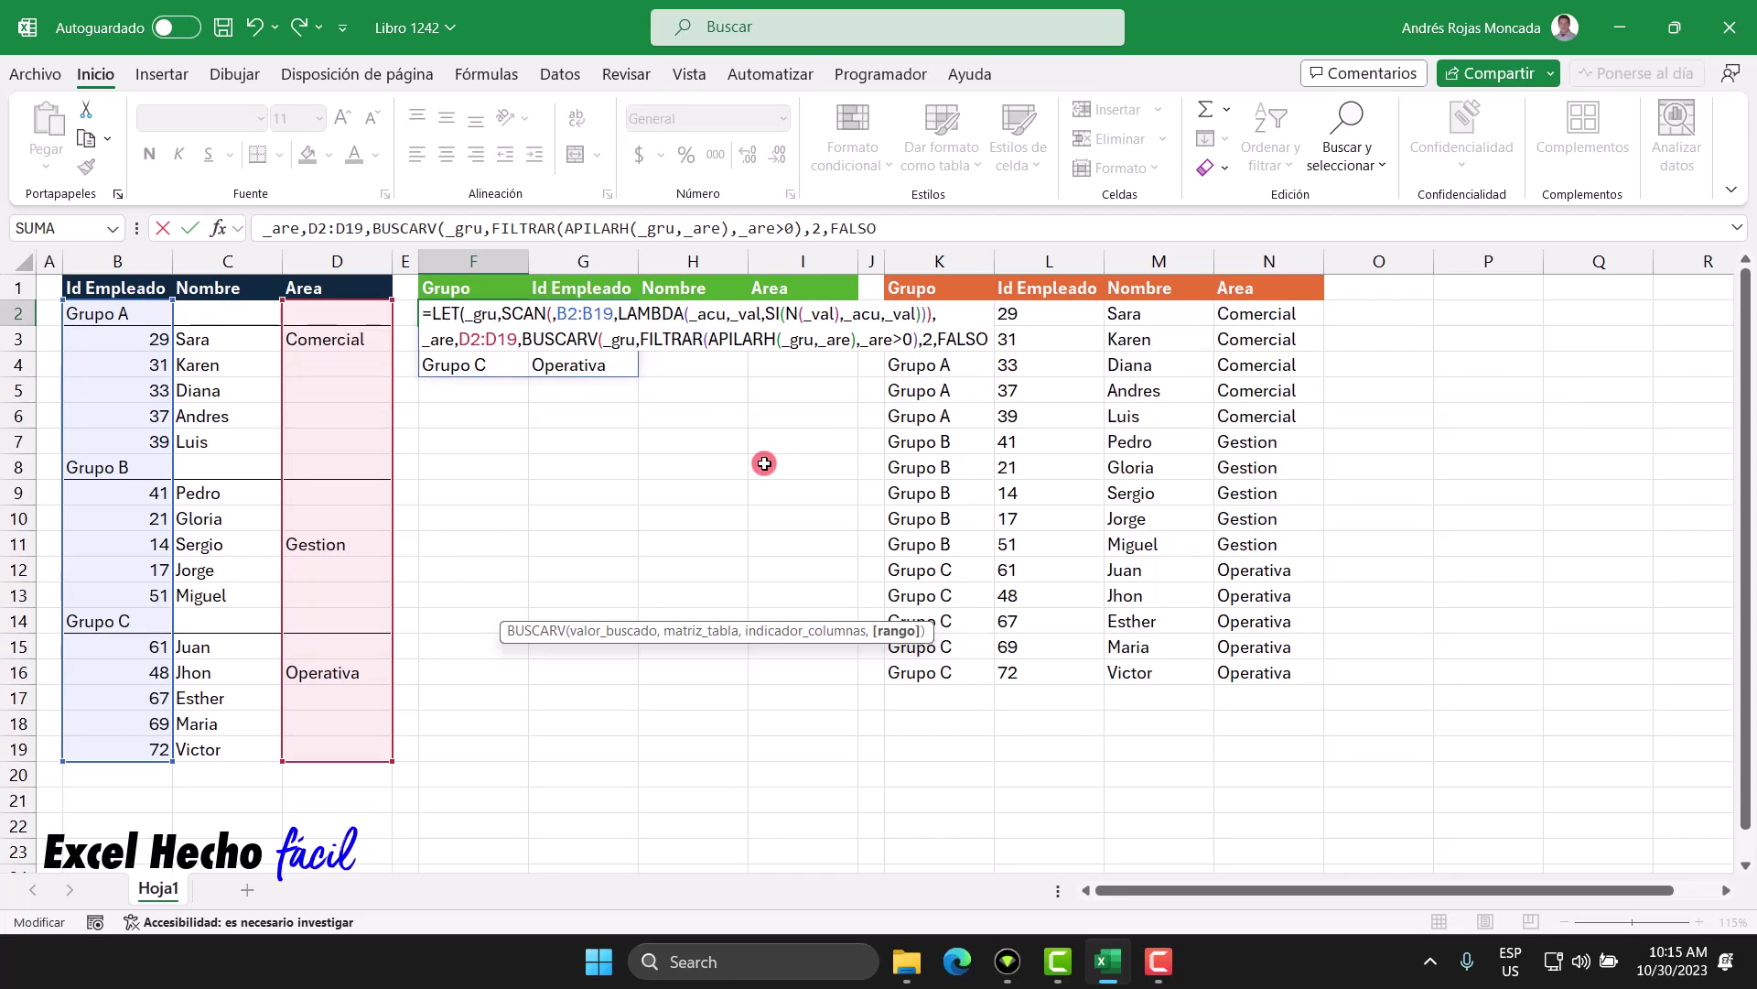
{"action": "key", "text": "BackSpace"}
{"action": "key", "text": "BackSpace"}
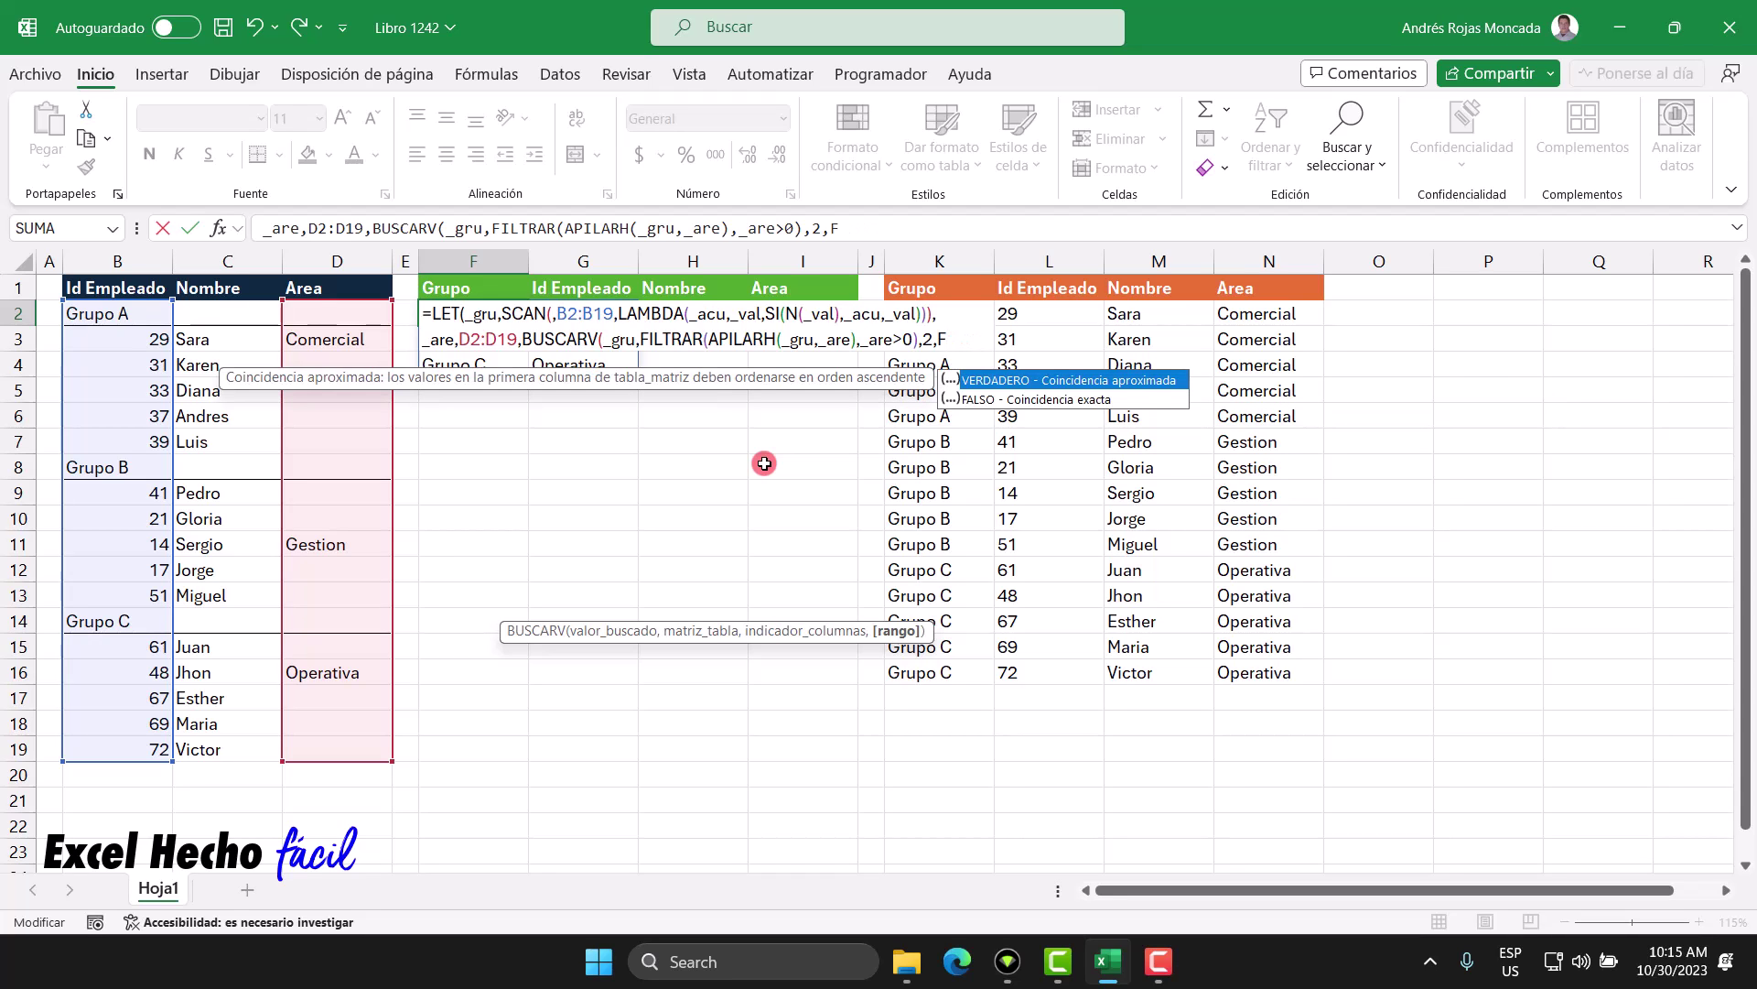
{"action": "type", "text": ")_"}
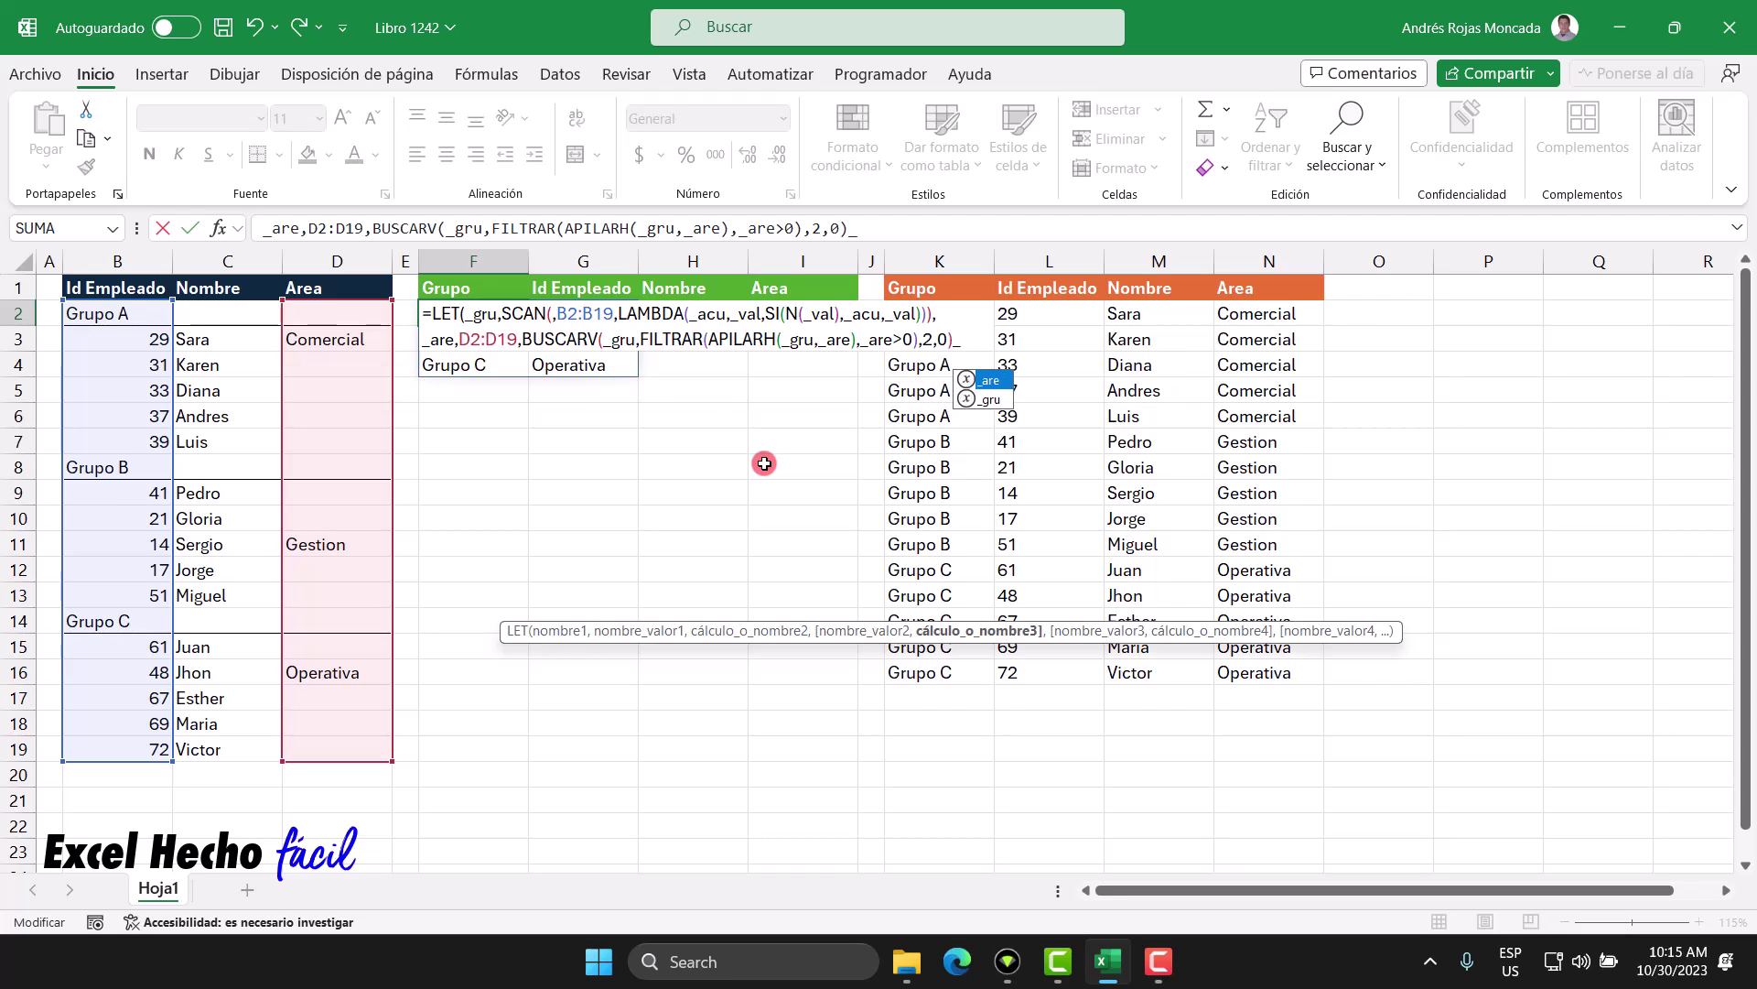
{"action": "key", "text": "BackSpace"}
{"action": "type", "text": ")"}
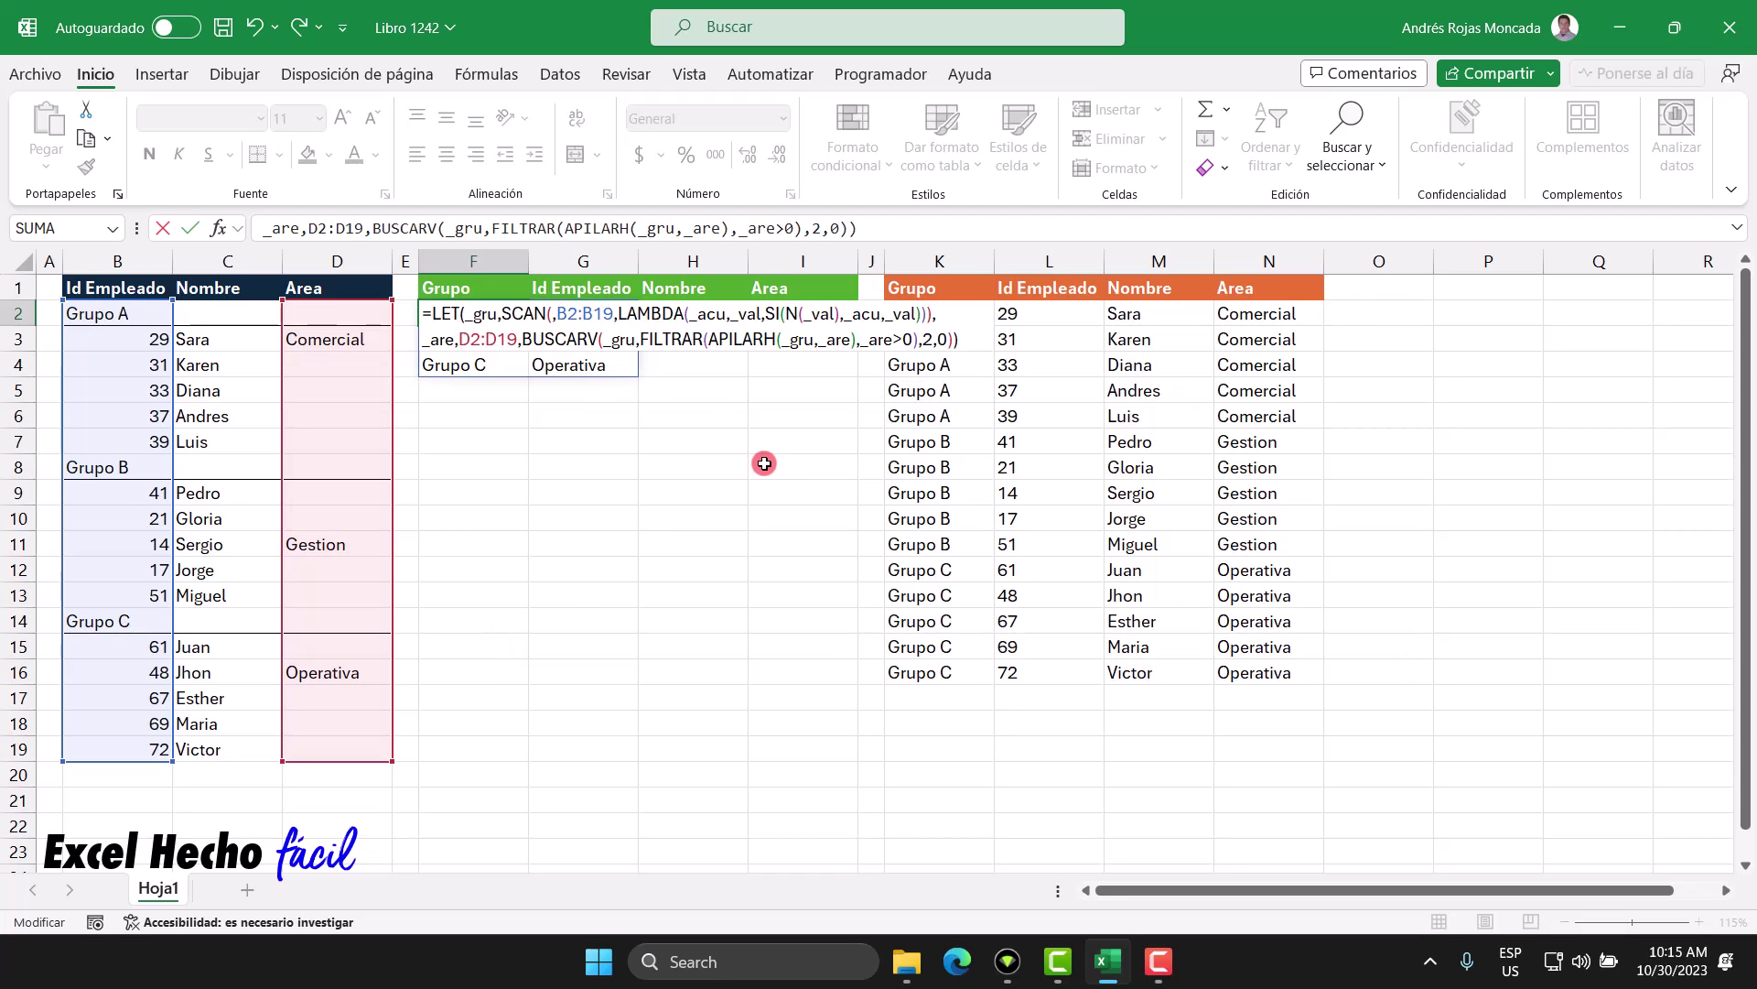
{"action": "key", "text": "Return"}
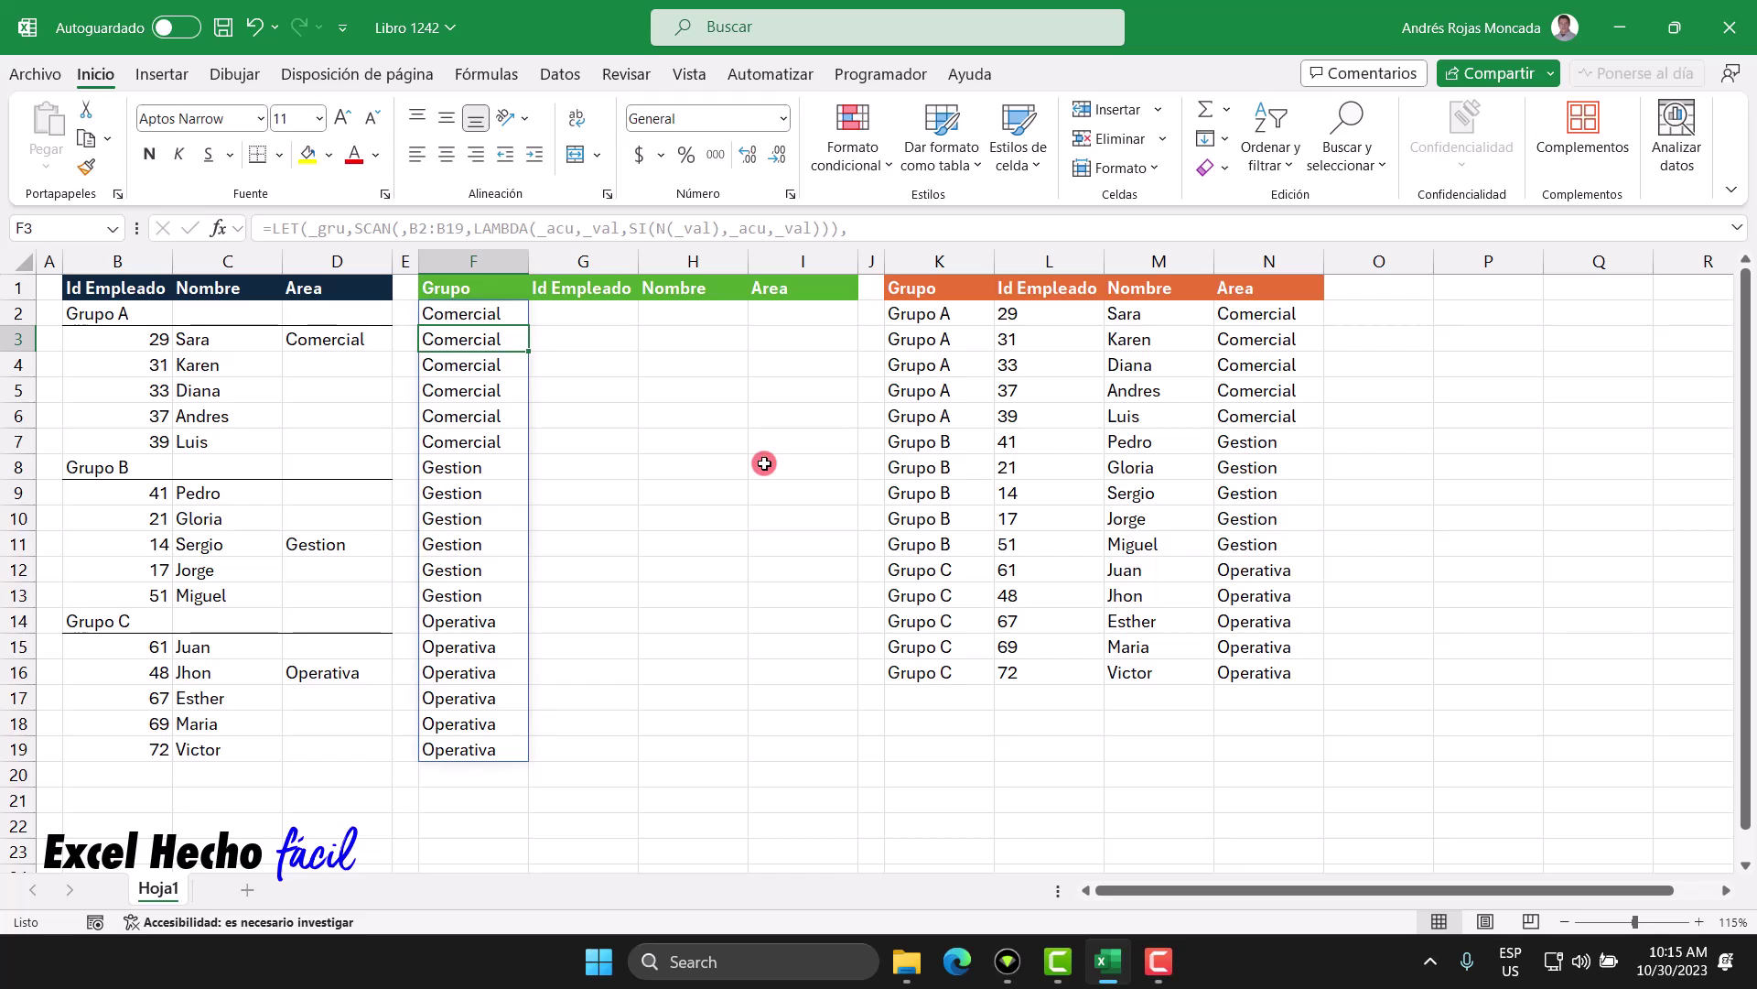
- Examine how the areas spilled in F2:F19 line up with the rows of each group in the source list
{"action": "left_click_drag", "start_coordinate": [498, 313], "coordinate": [496, 452]}
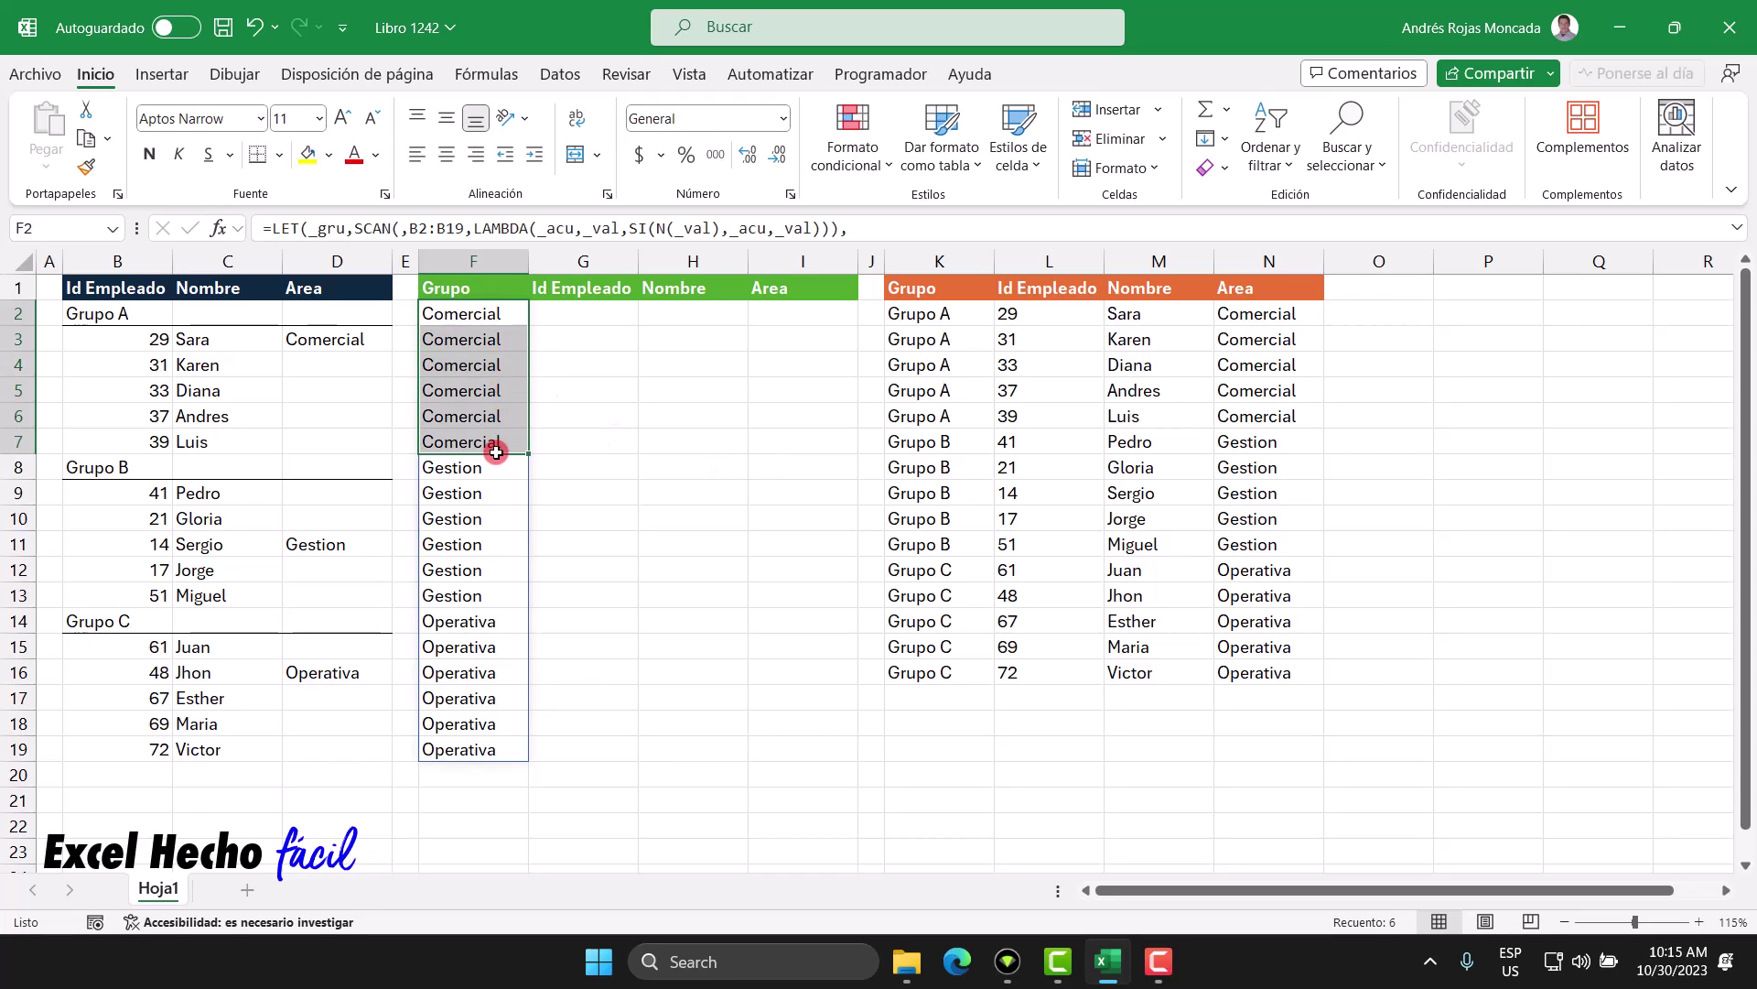
{"action": "left_click_drag", "start_coordinate": [498, 313], "coordinate": [498, 438]}
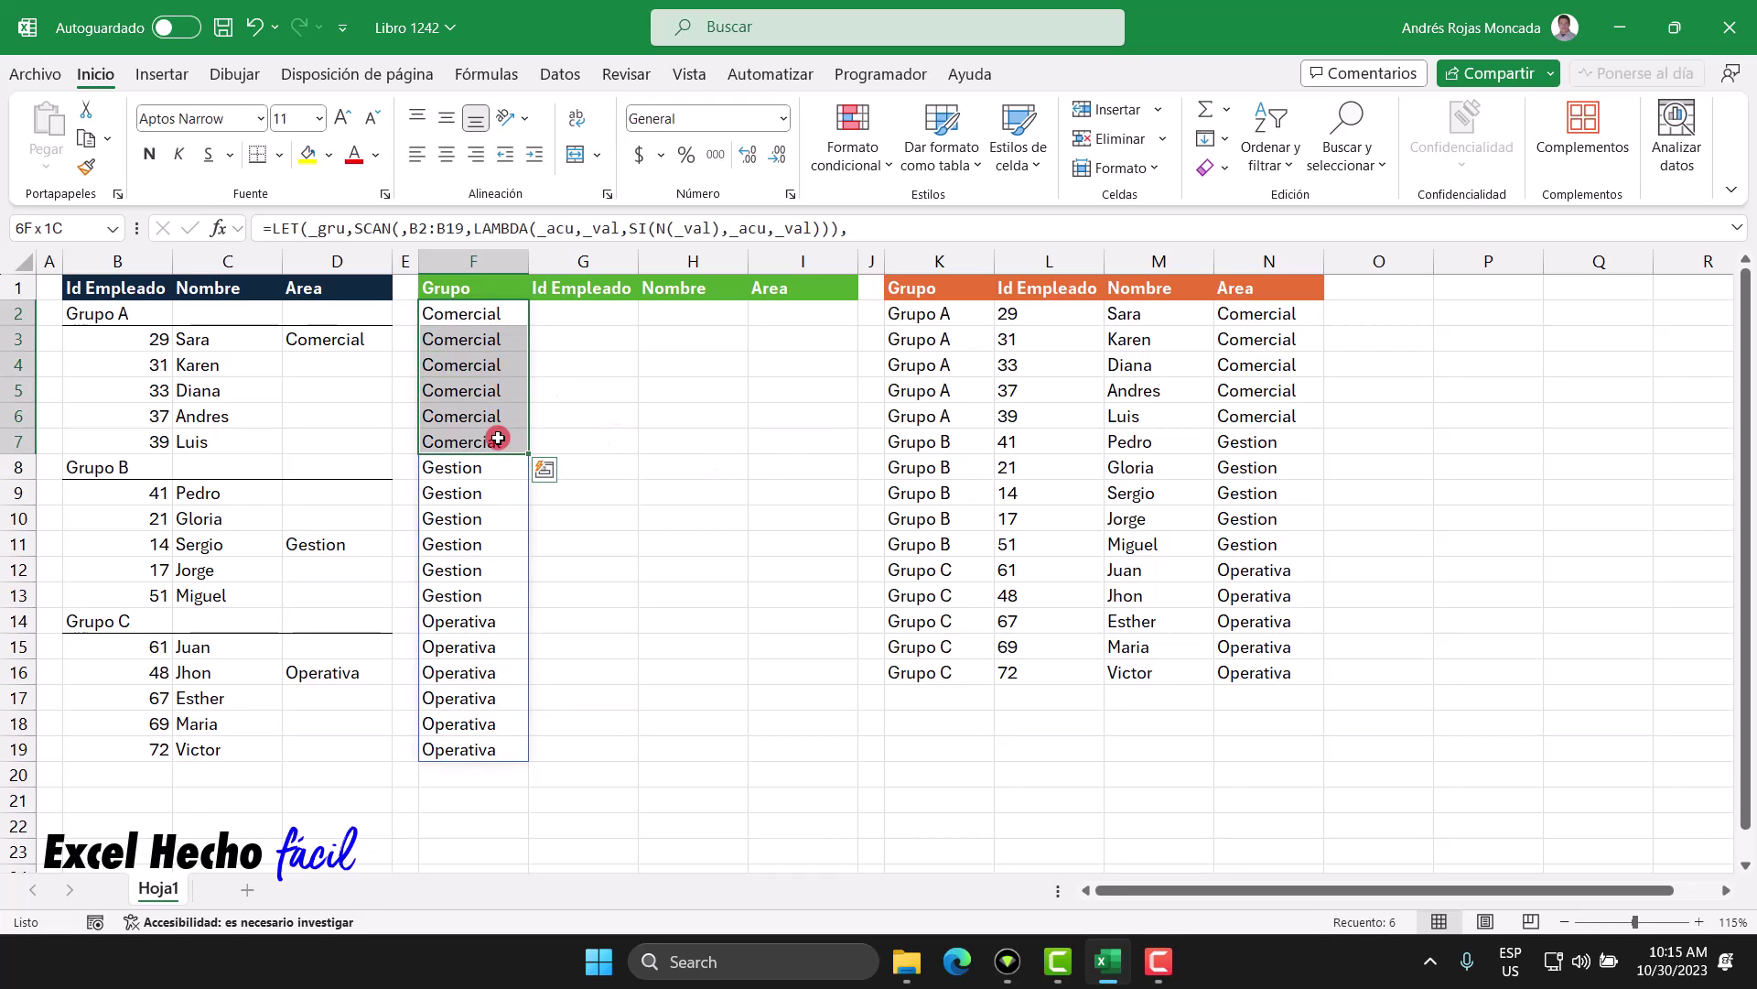
{"action": "left_click_drag", "start_coordinate": [370, 313], "coordinate": [370, 440]}
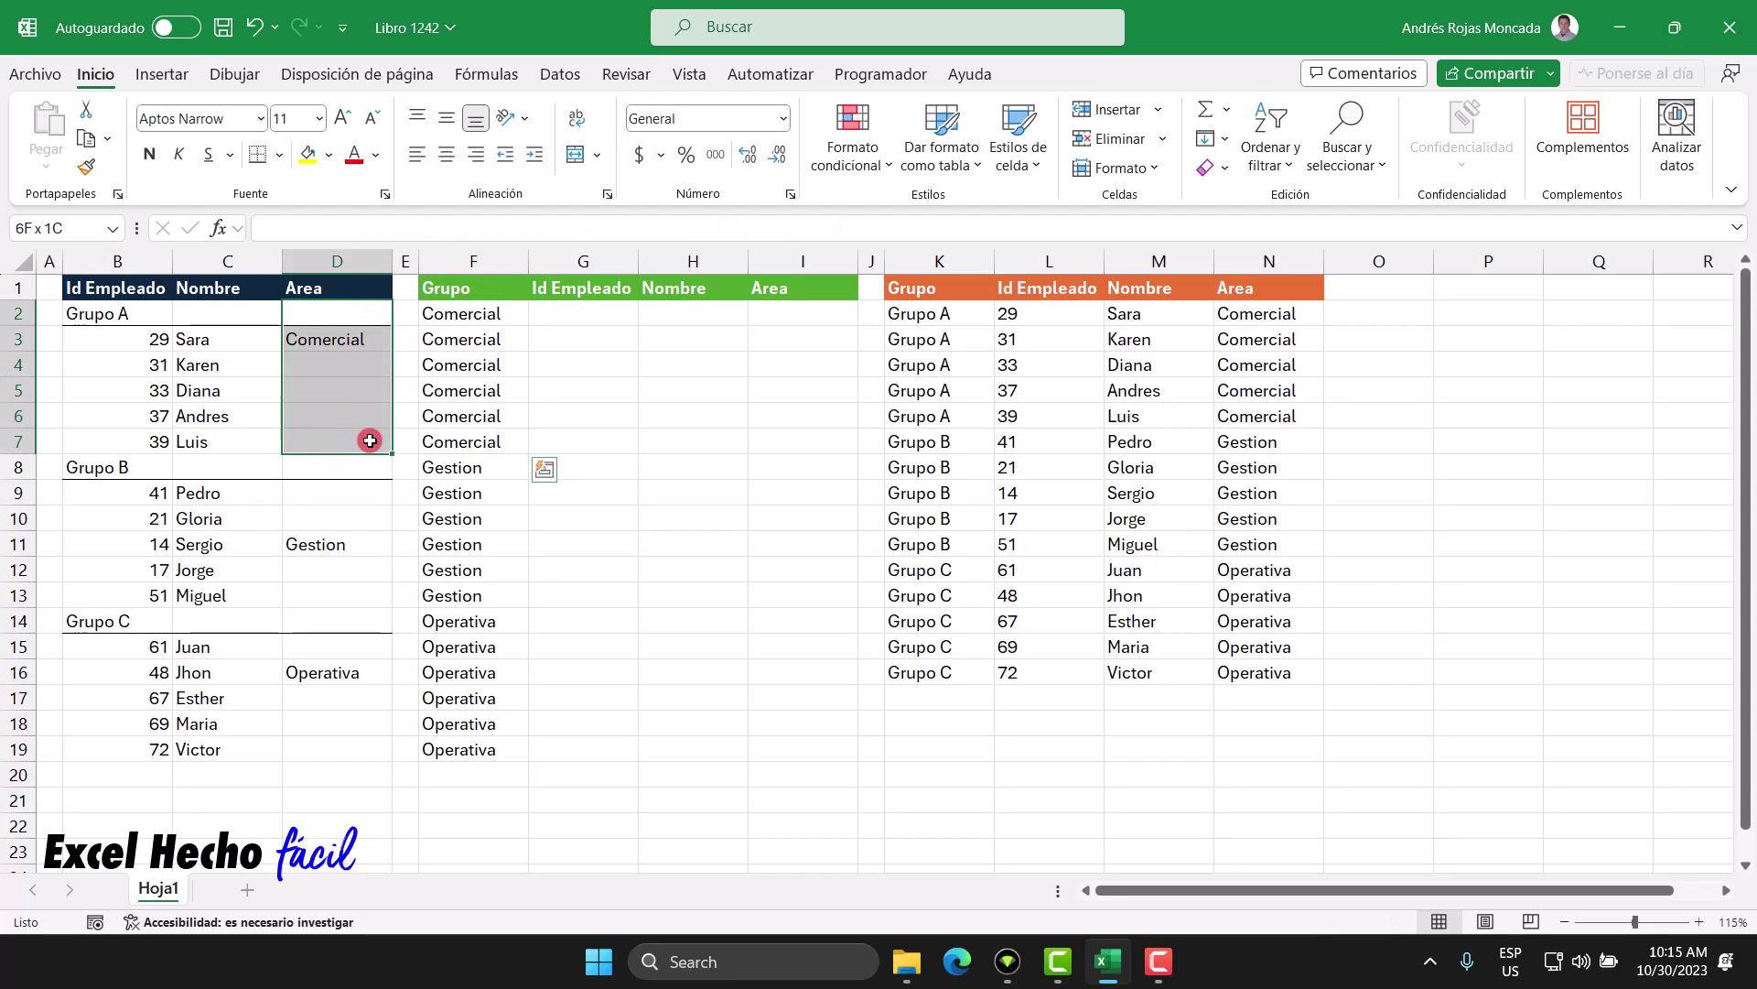
{"action": "left_click_drag", "start_coordinate": [475, 467], "coordinate": [482, 743]}
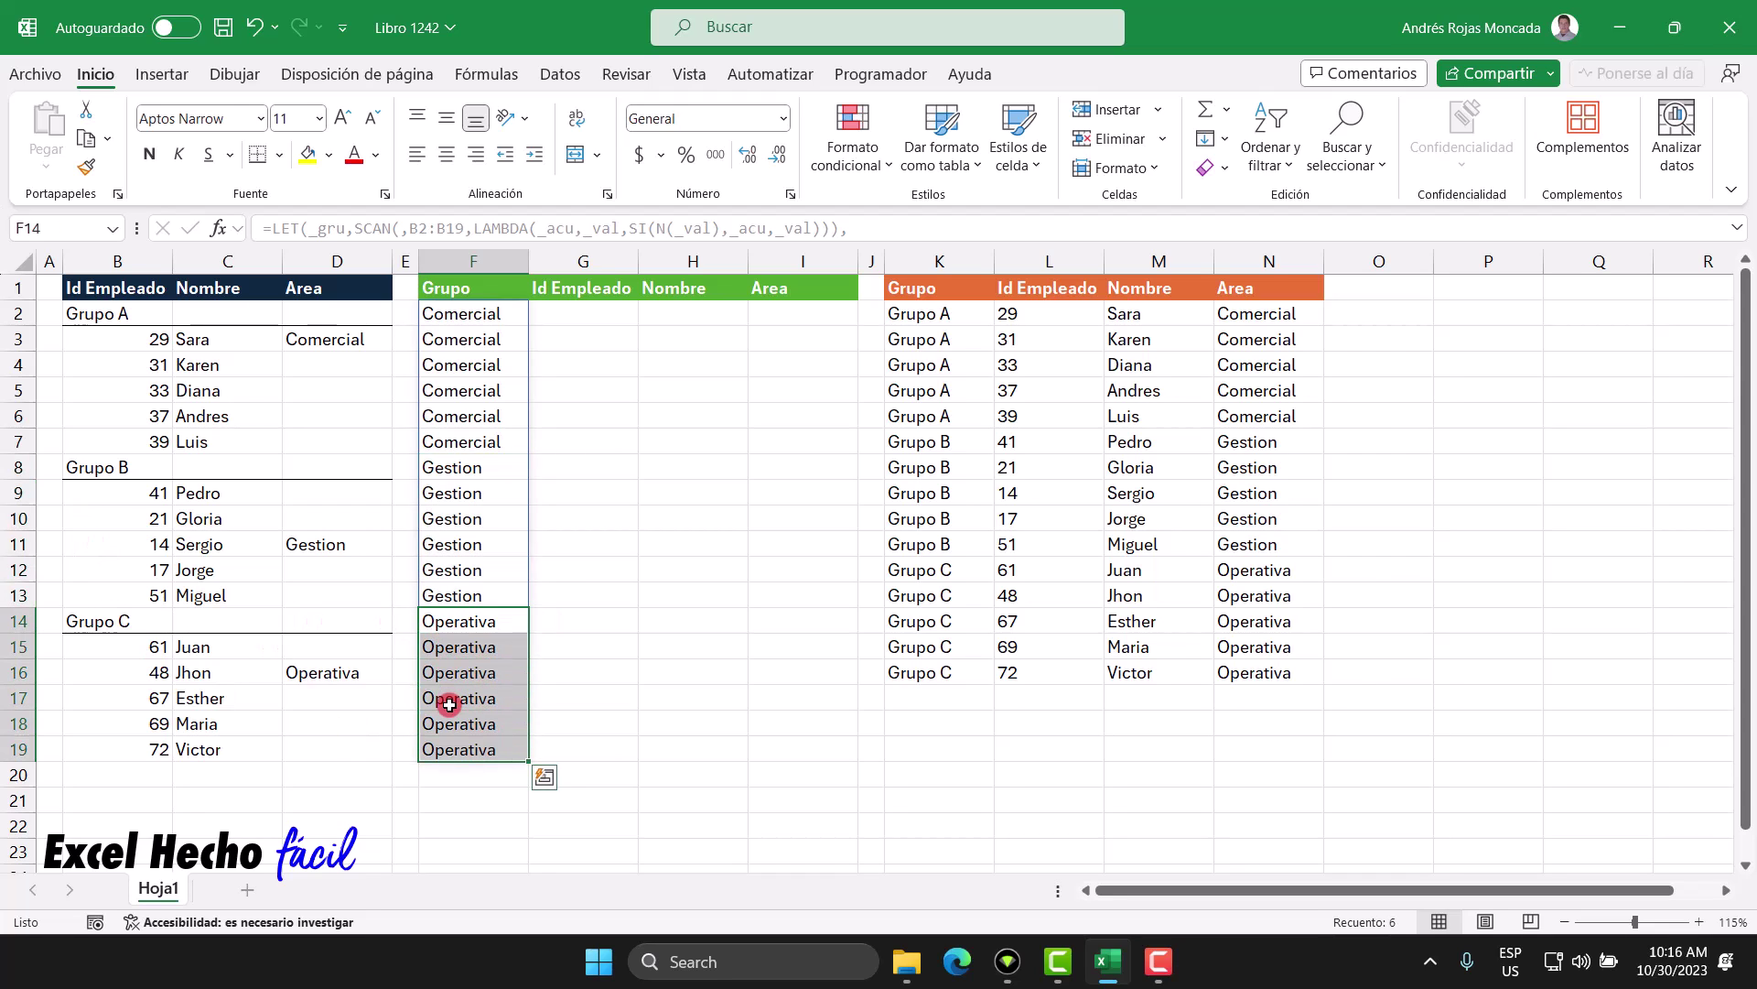
- Reopen the F2 formula and wrap the BUSCARV expression in APILARH with _gru as the first array
{"action": "left_click", "coordinate": [490, 317]}
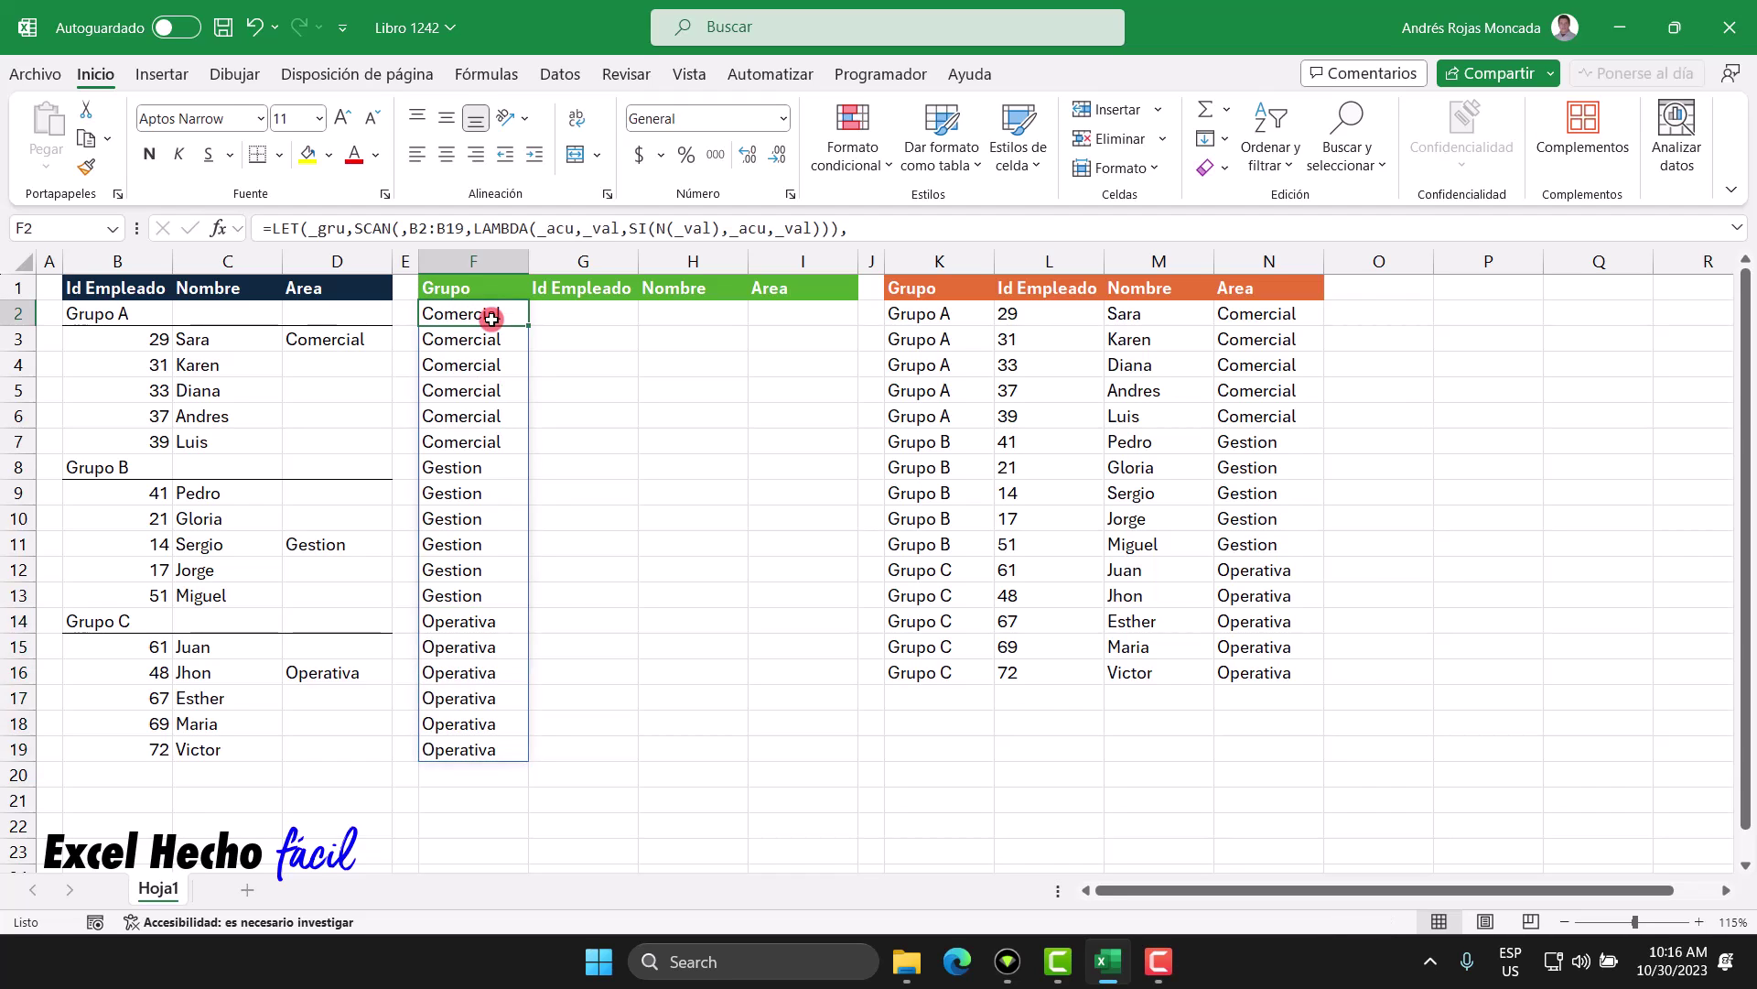
{"action": "double_click", "coordinate": [490, 317]}
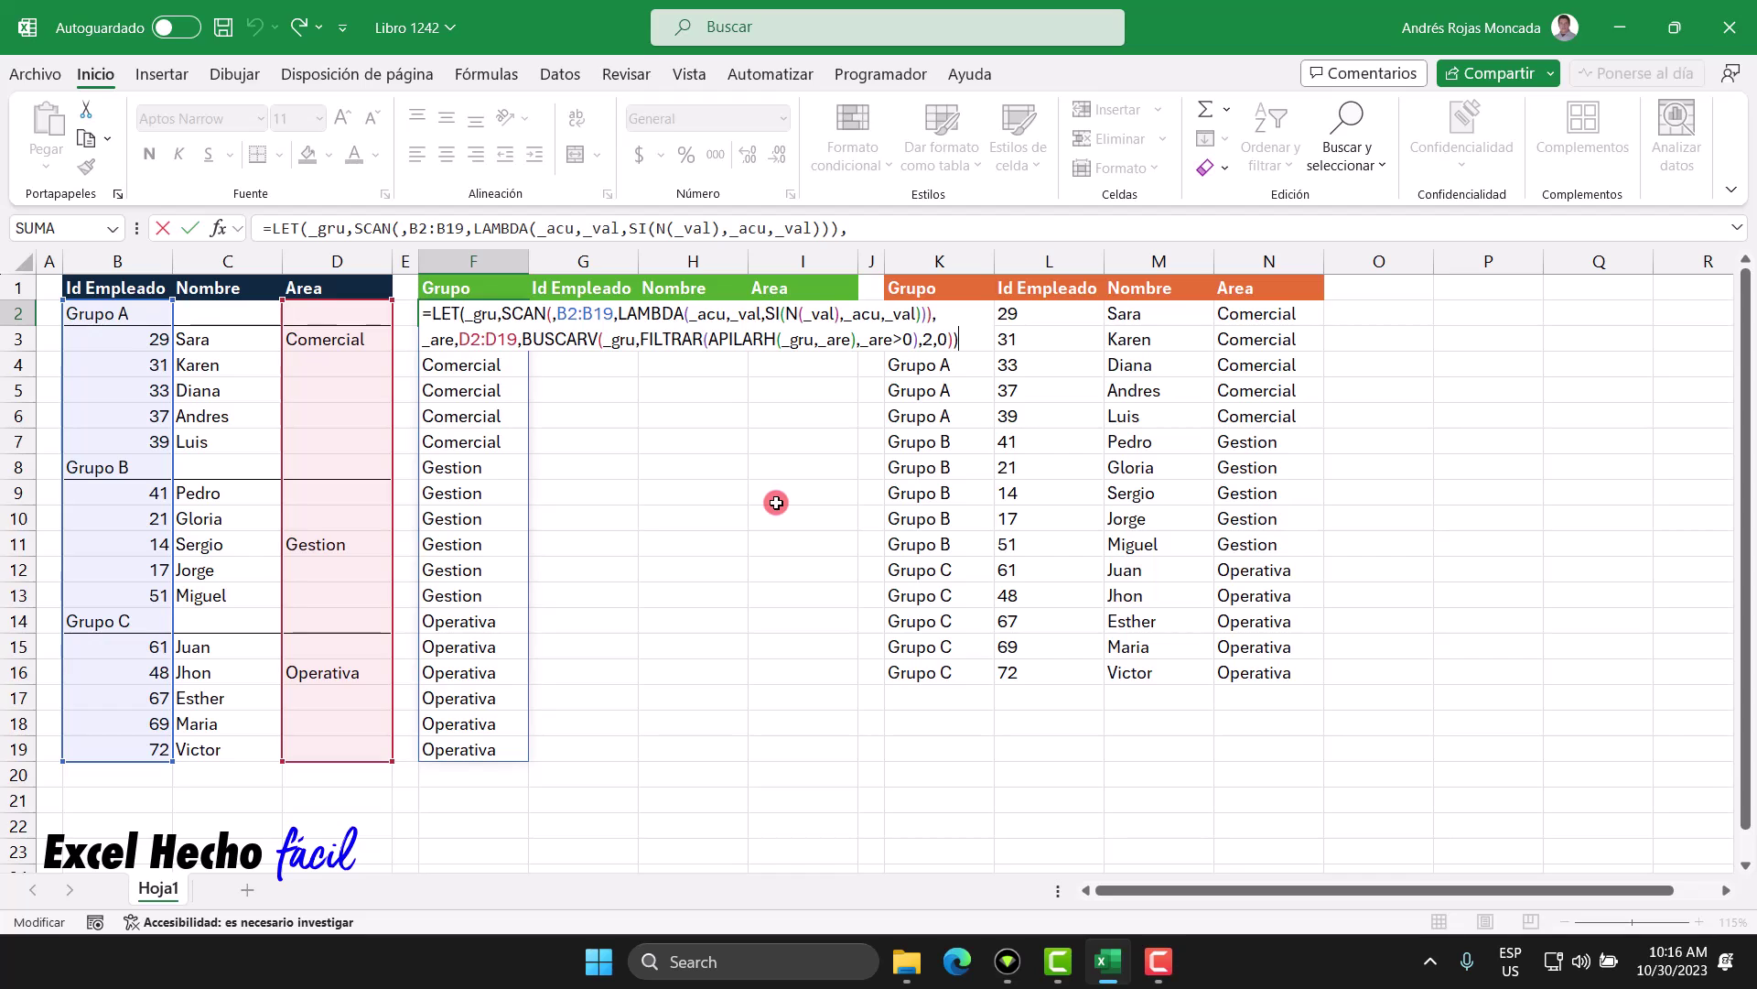
{"action": "key", "text": "BackSpace"}
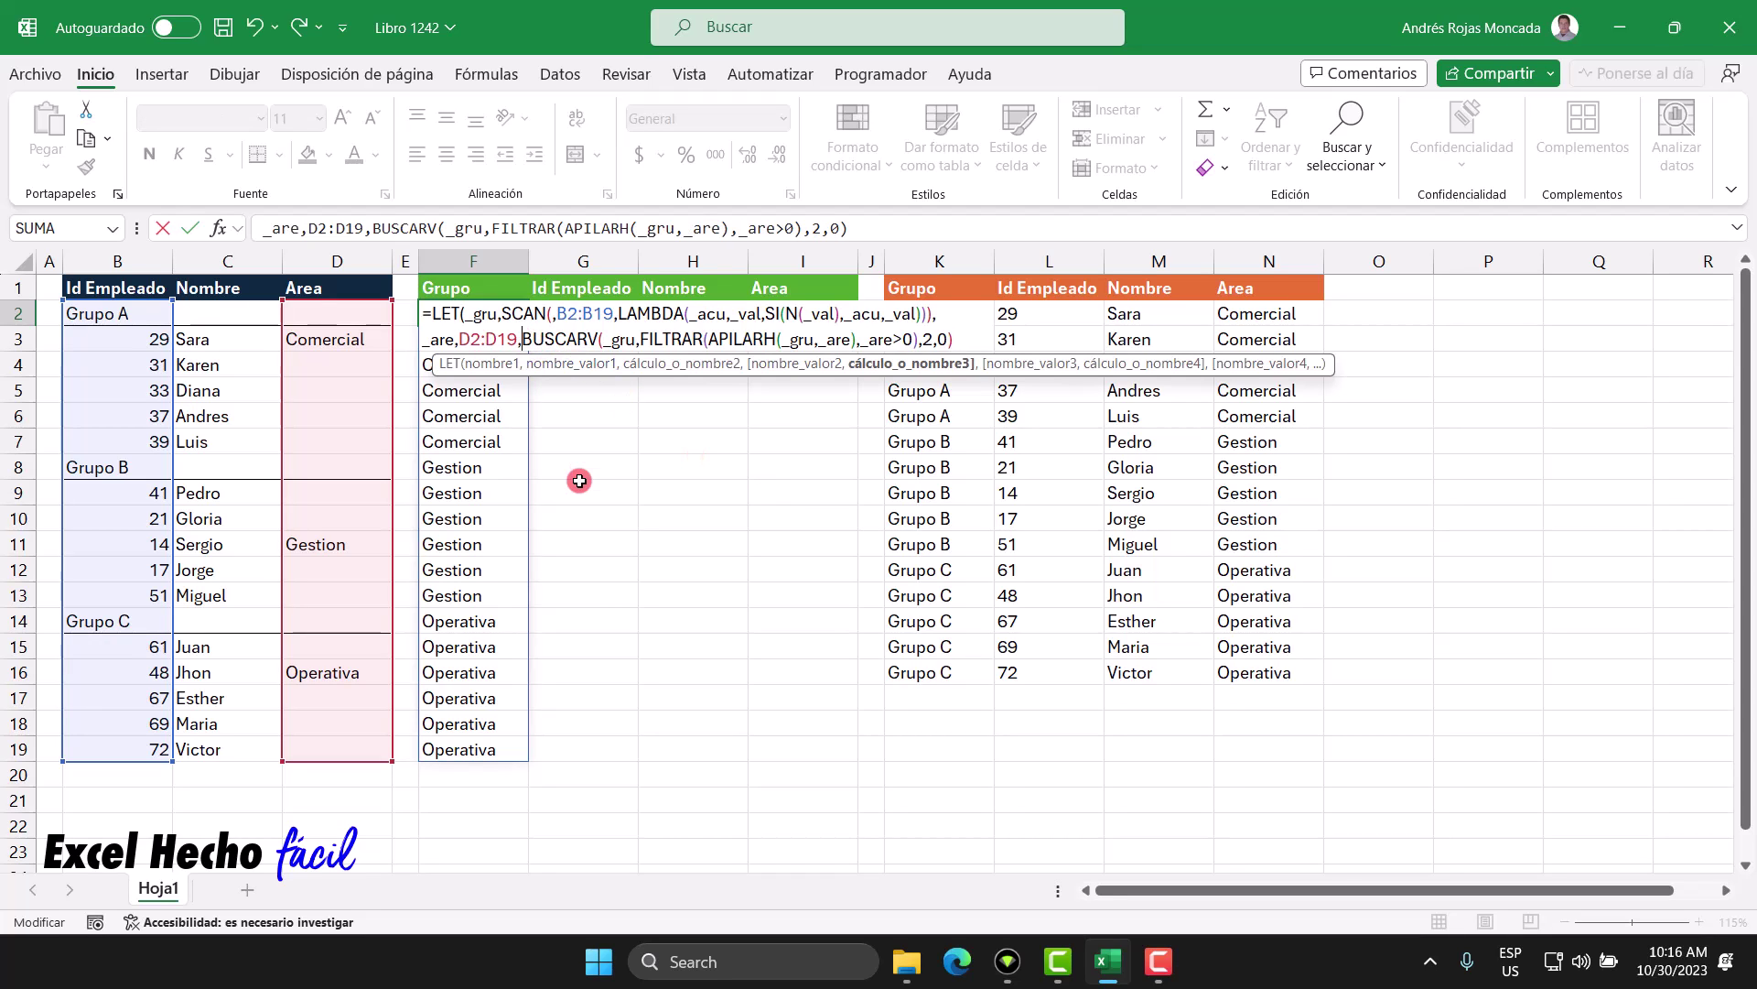
{"action": "type", "text": "APILARH("}
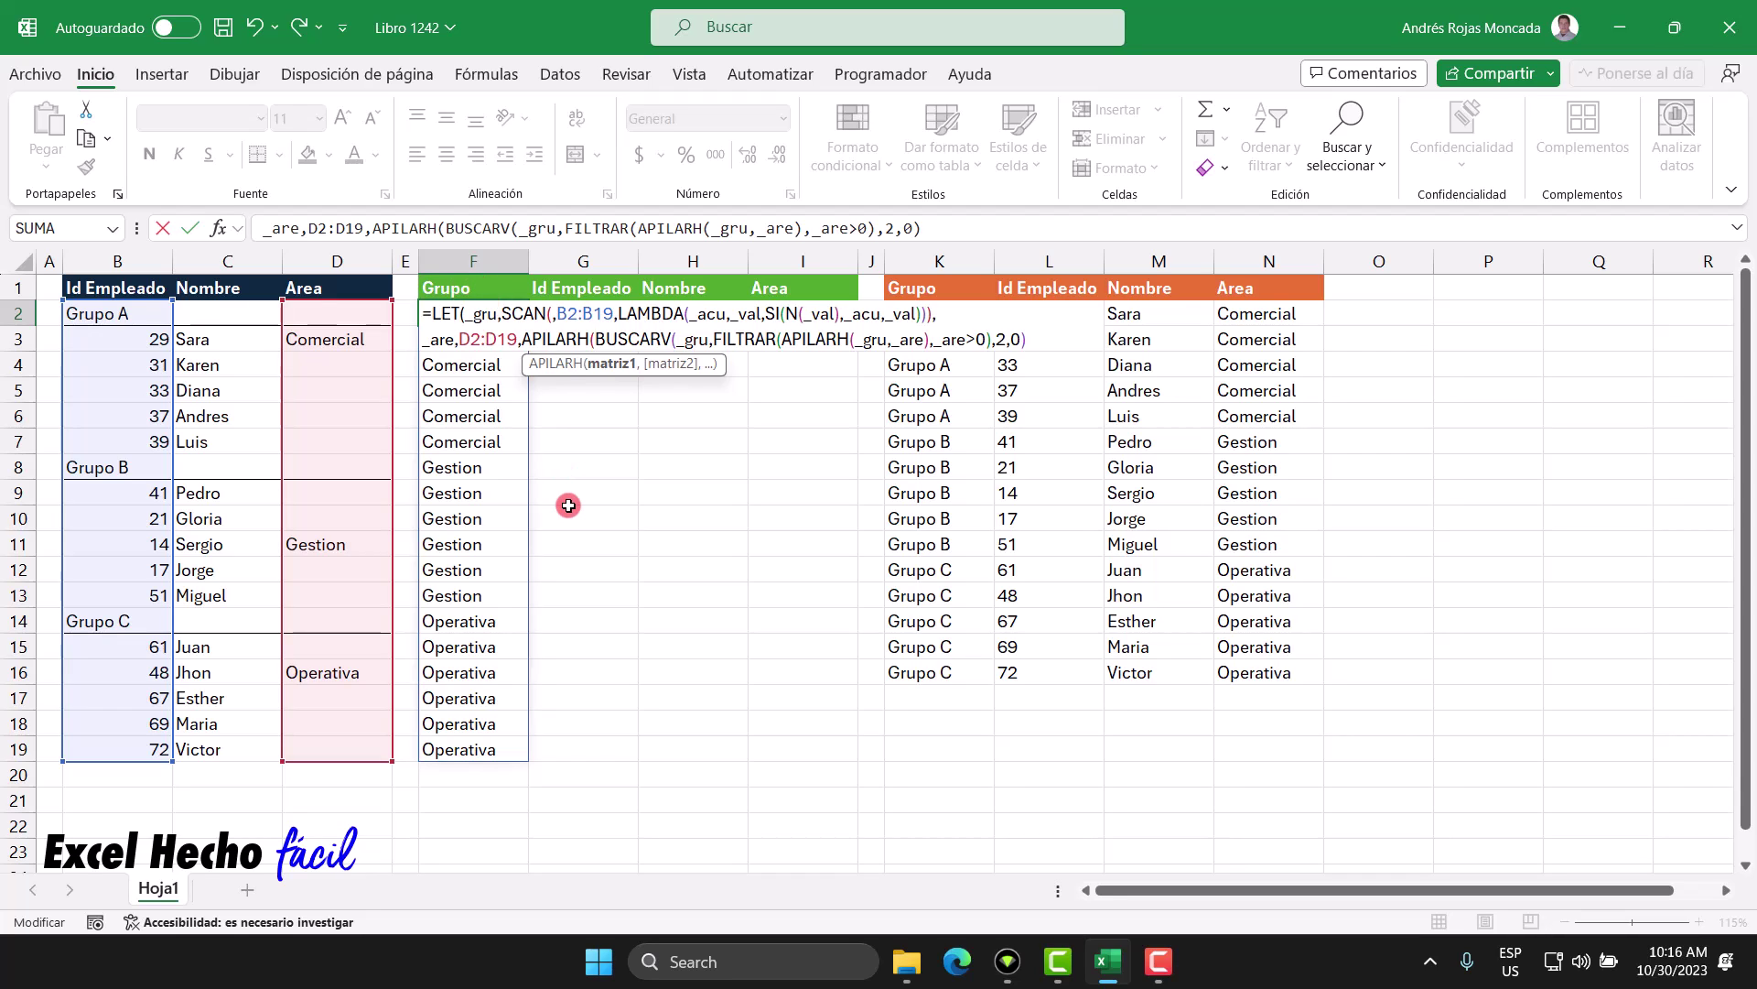
{"action": "type", "text": "_gru"}
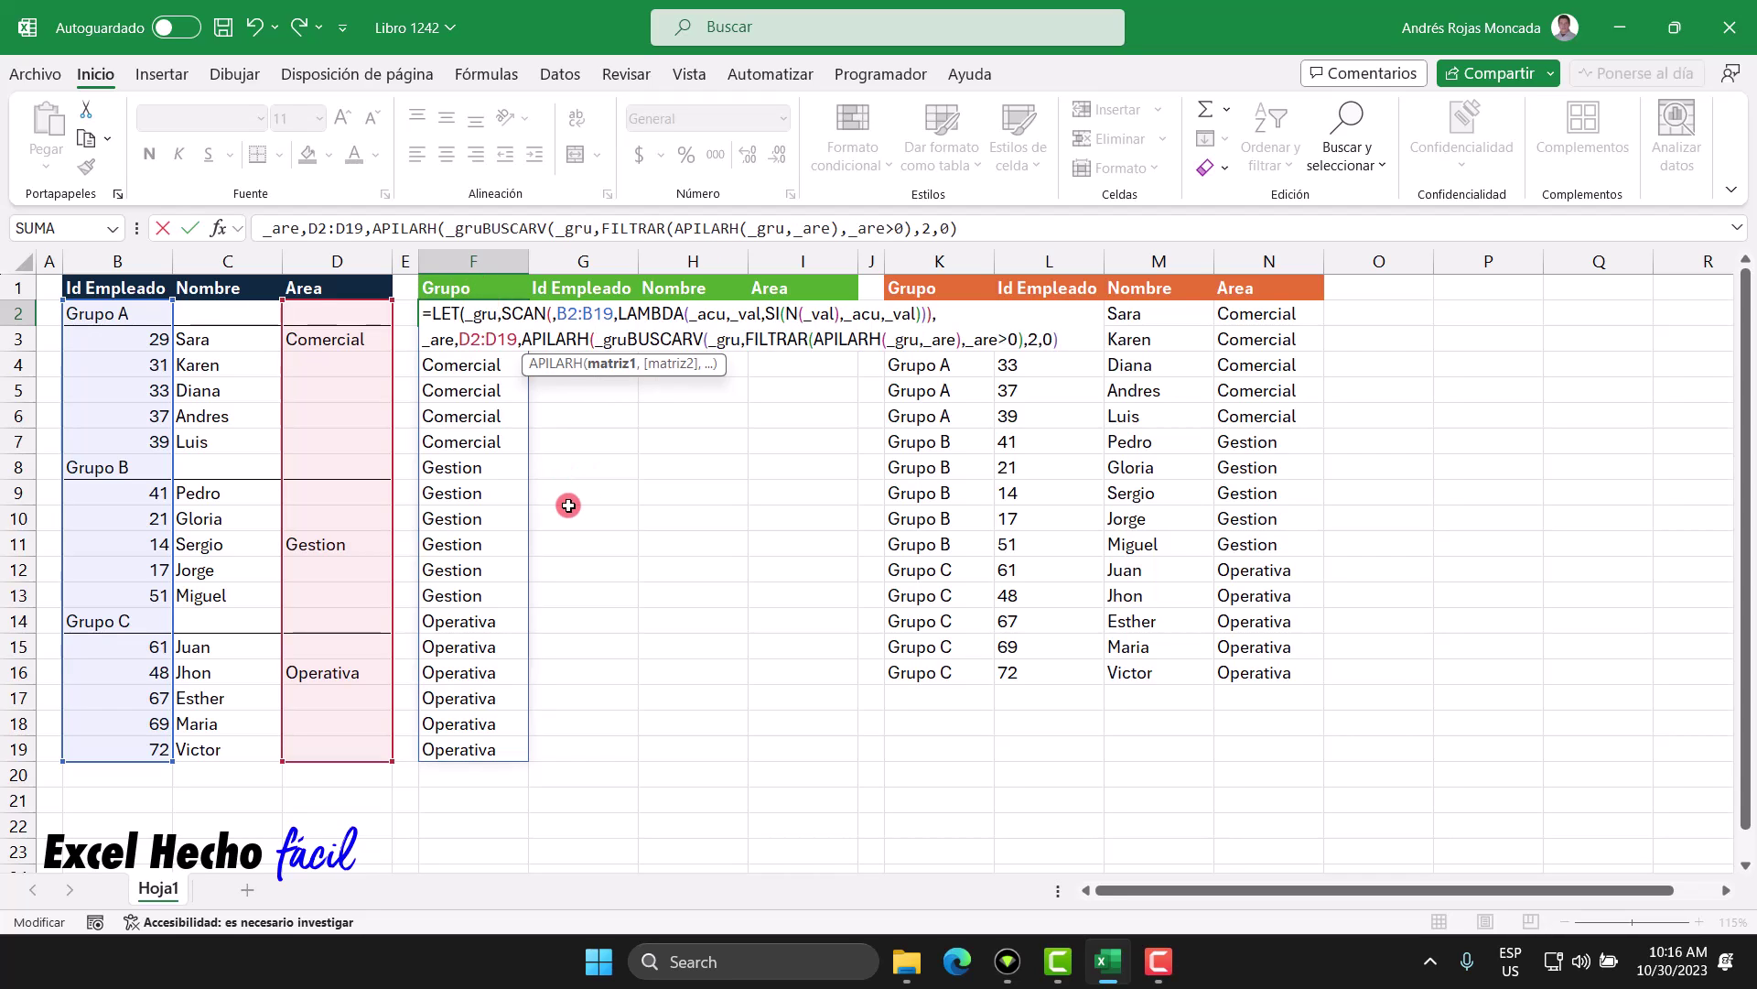
{"action": "type", "text": ","}
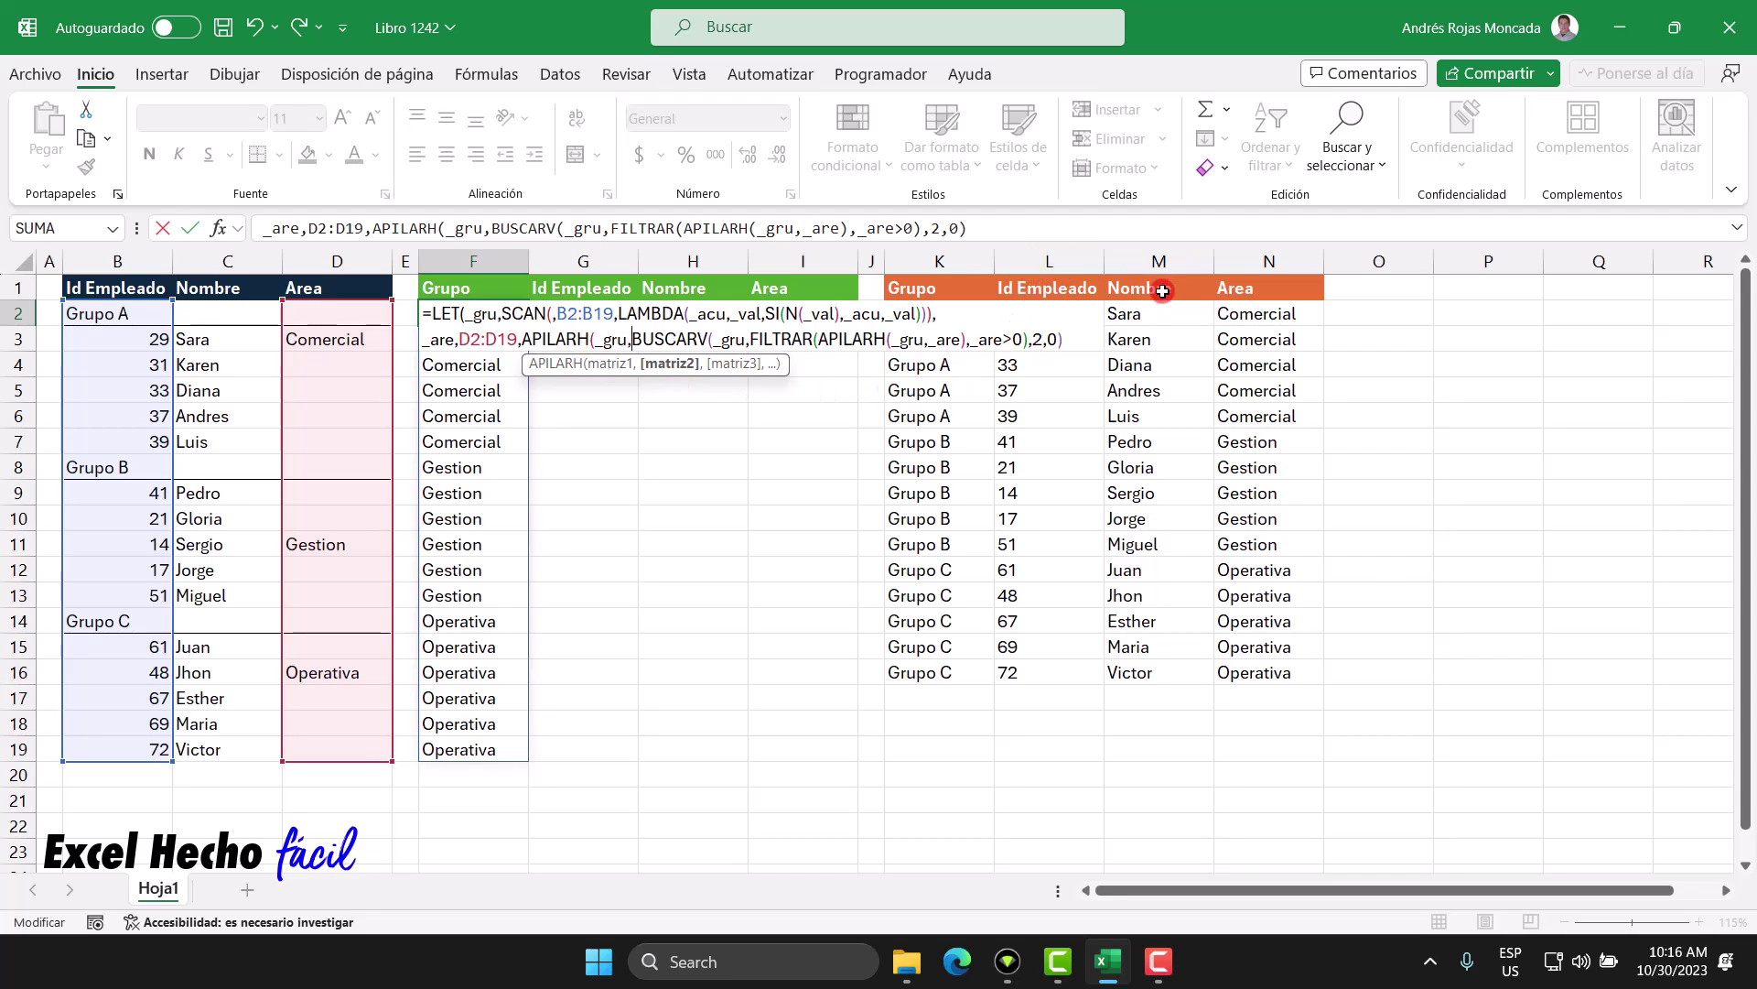
- Add B2:C19 as APILARH's second array, keep the BUSCARV expression as the third and close the APILARH function
{"action": "left_click_drag", "start_coordinate": [121, 314], "coordinate": [205, 750]}
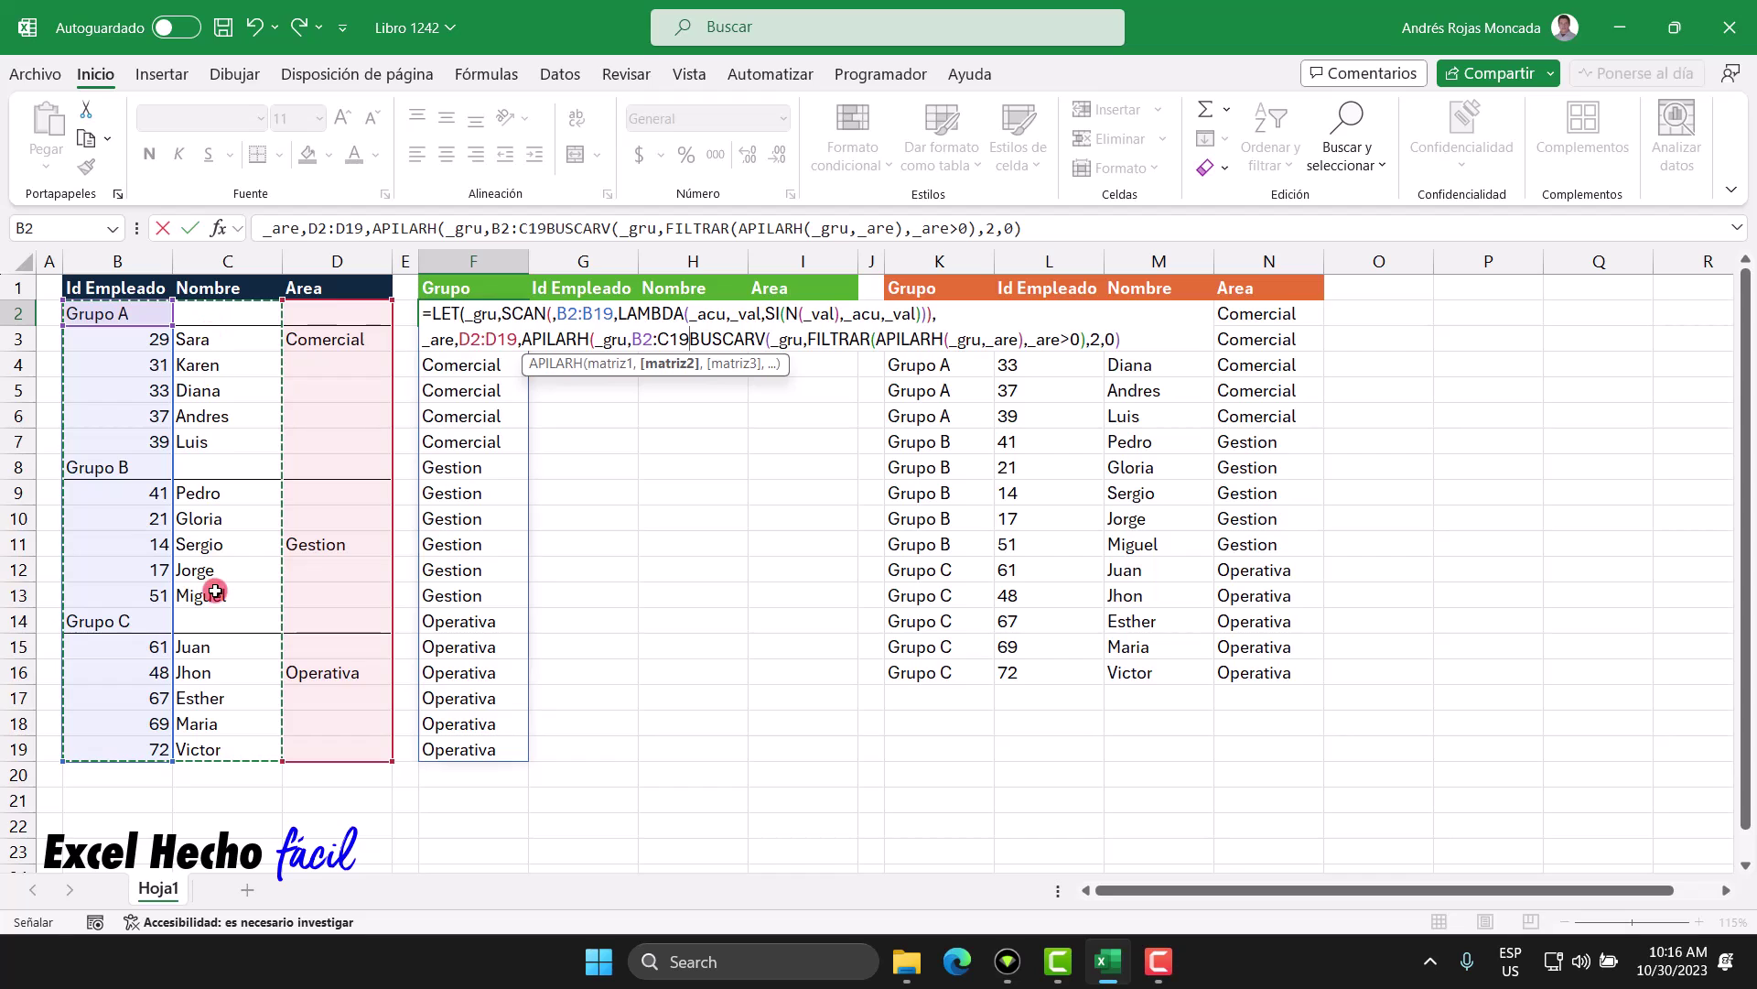
{"action": "type", "text": ","}
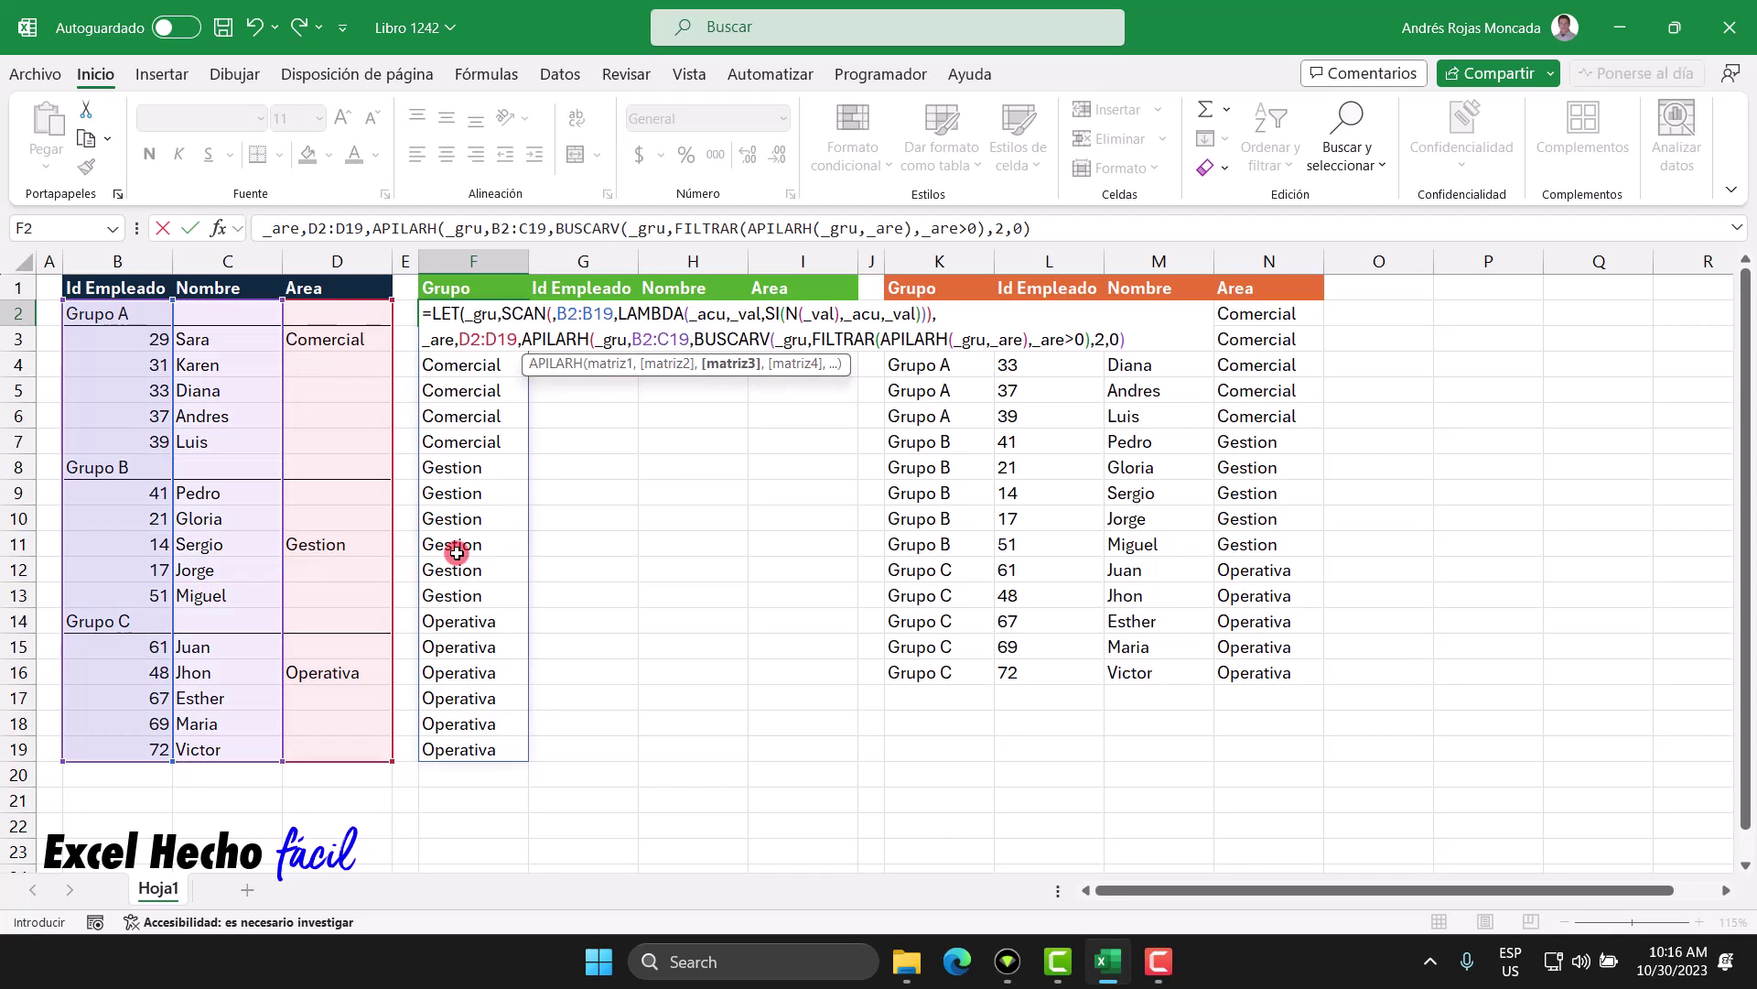
{"action": "key", "text": "shift+End"}
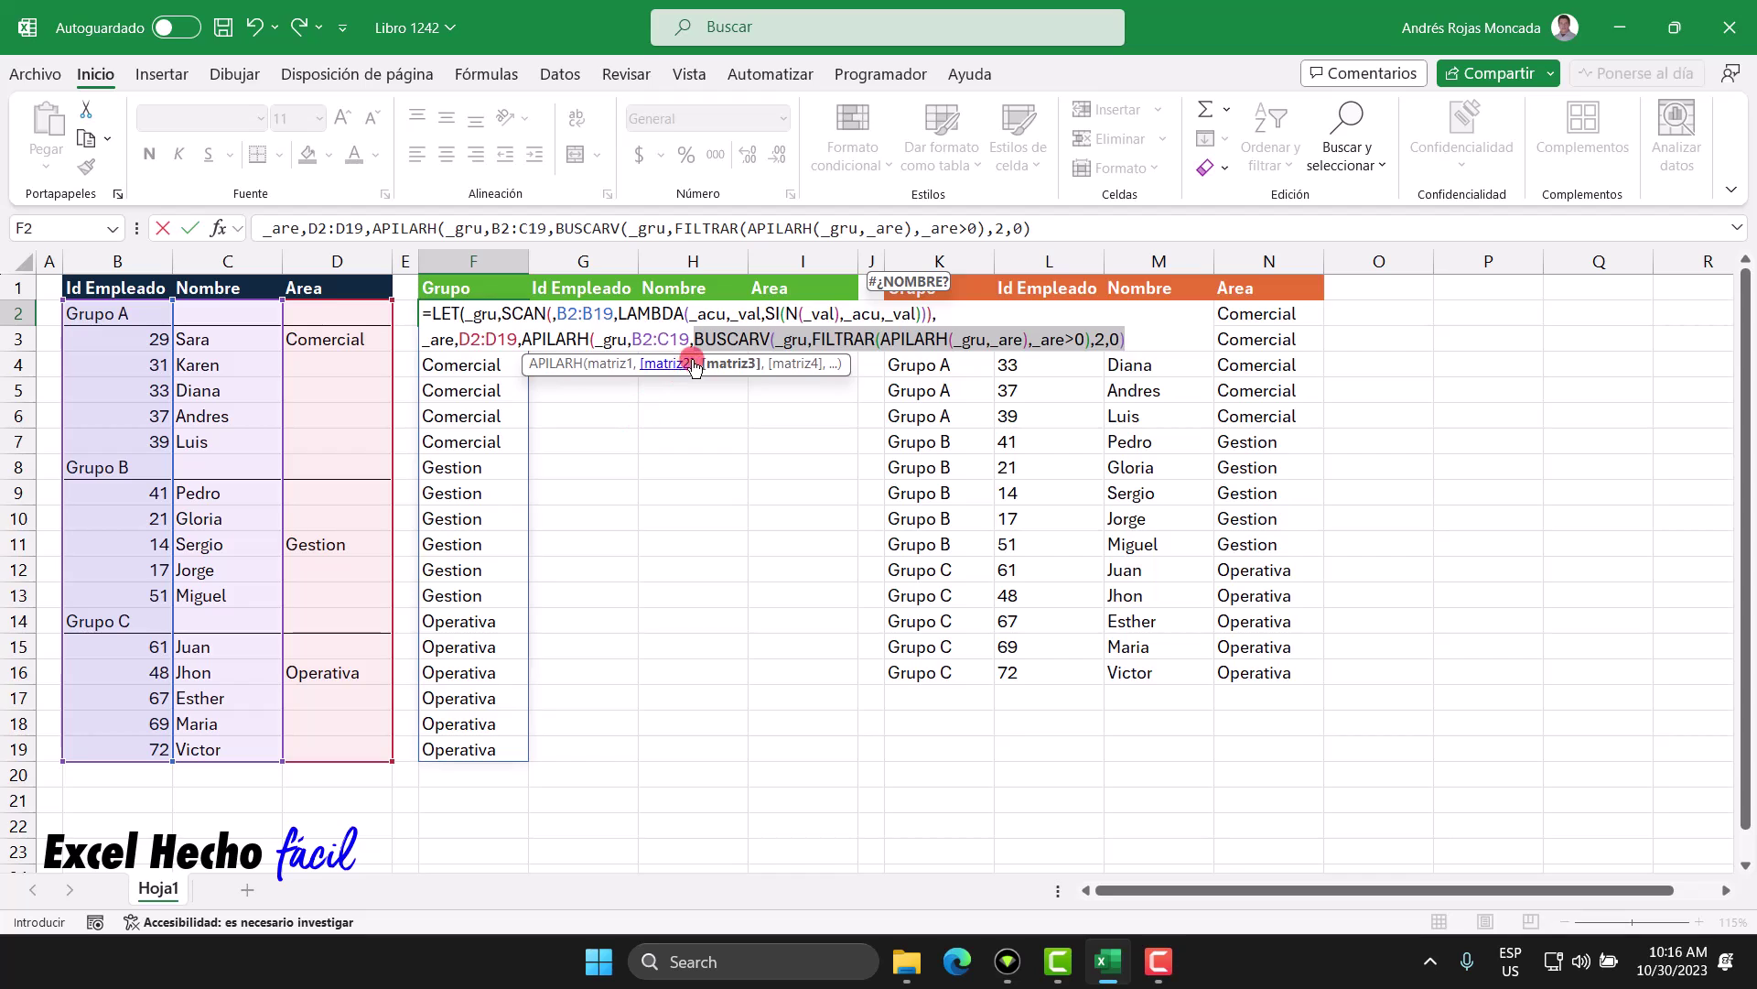
{"action": "left_click", "coordinate": [1124, 341]}
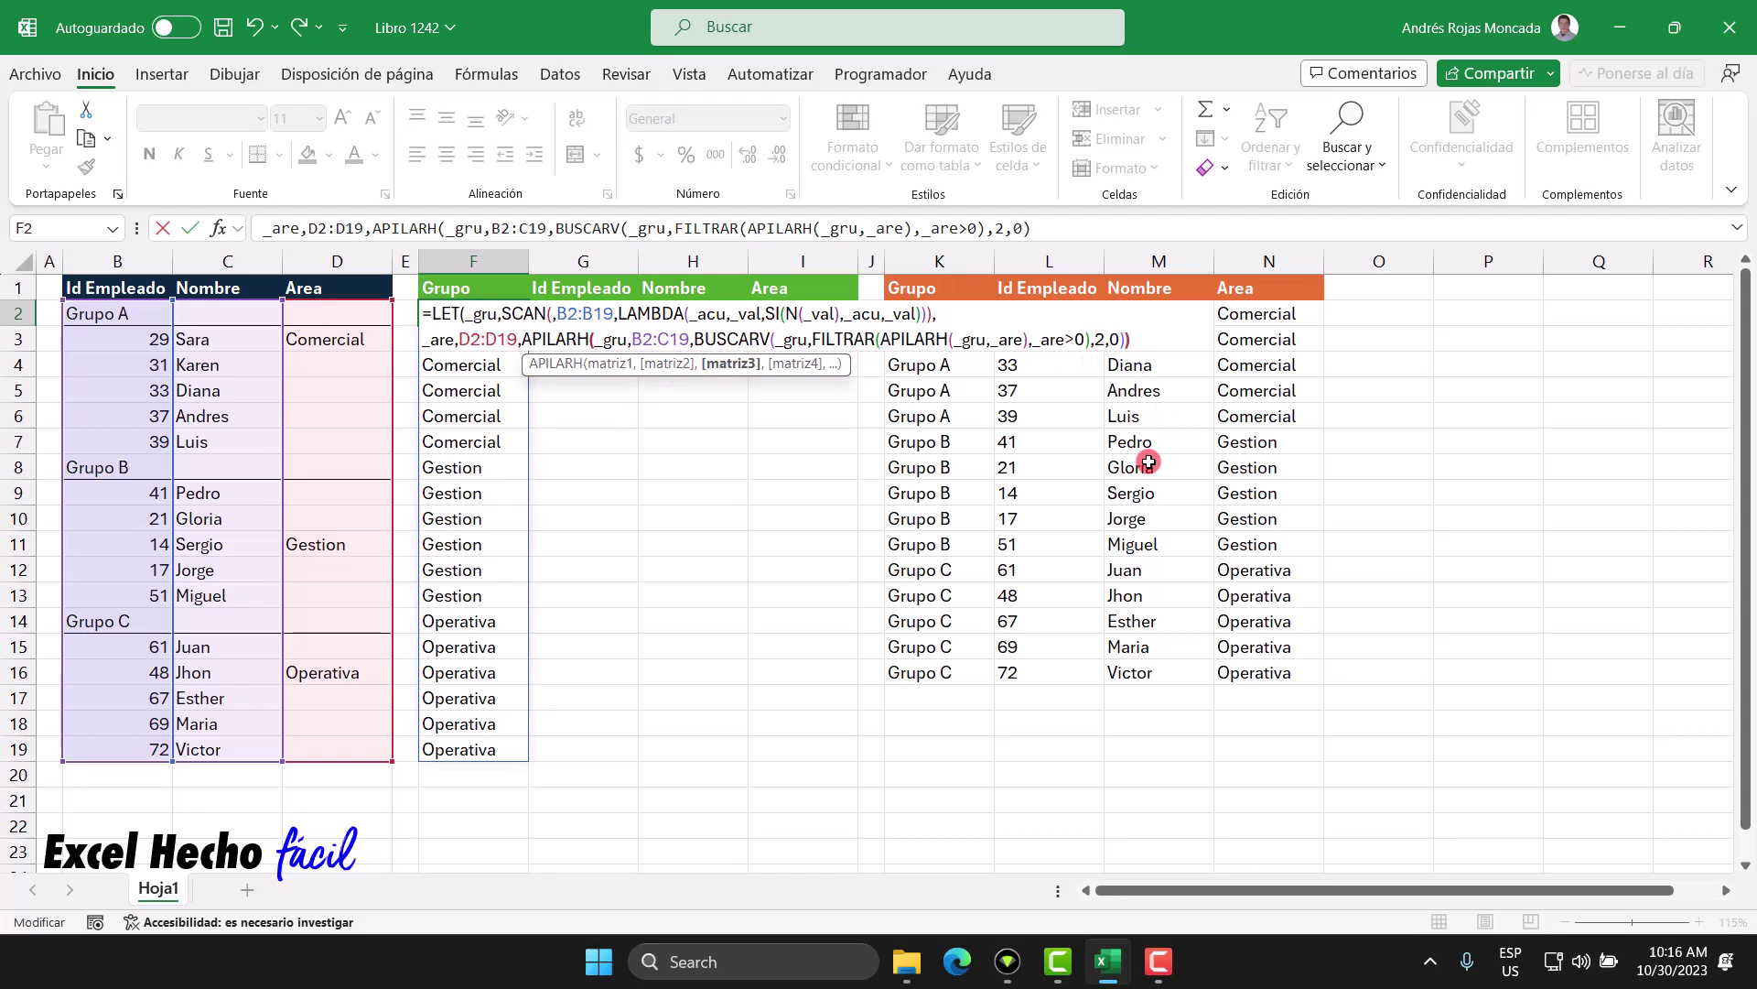
- Close the LET function and enter the APILARH formula in F2
{"action": "type", "text": "))"}
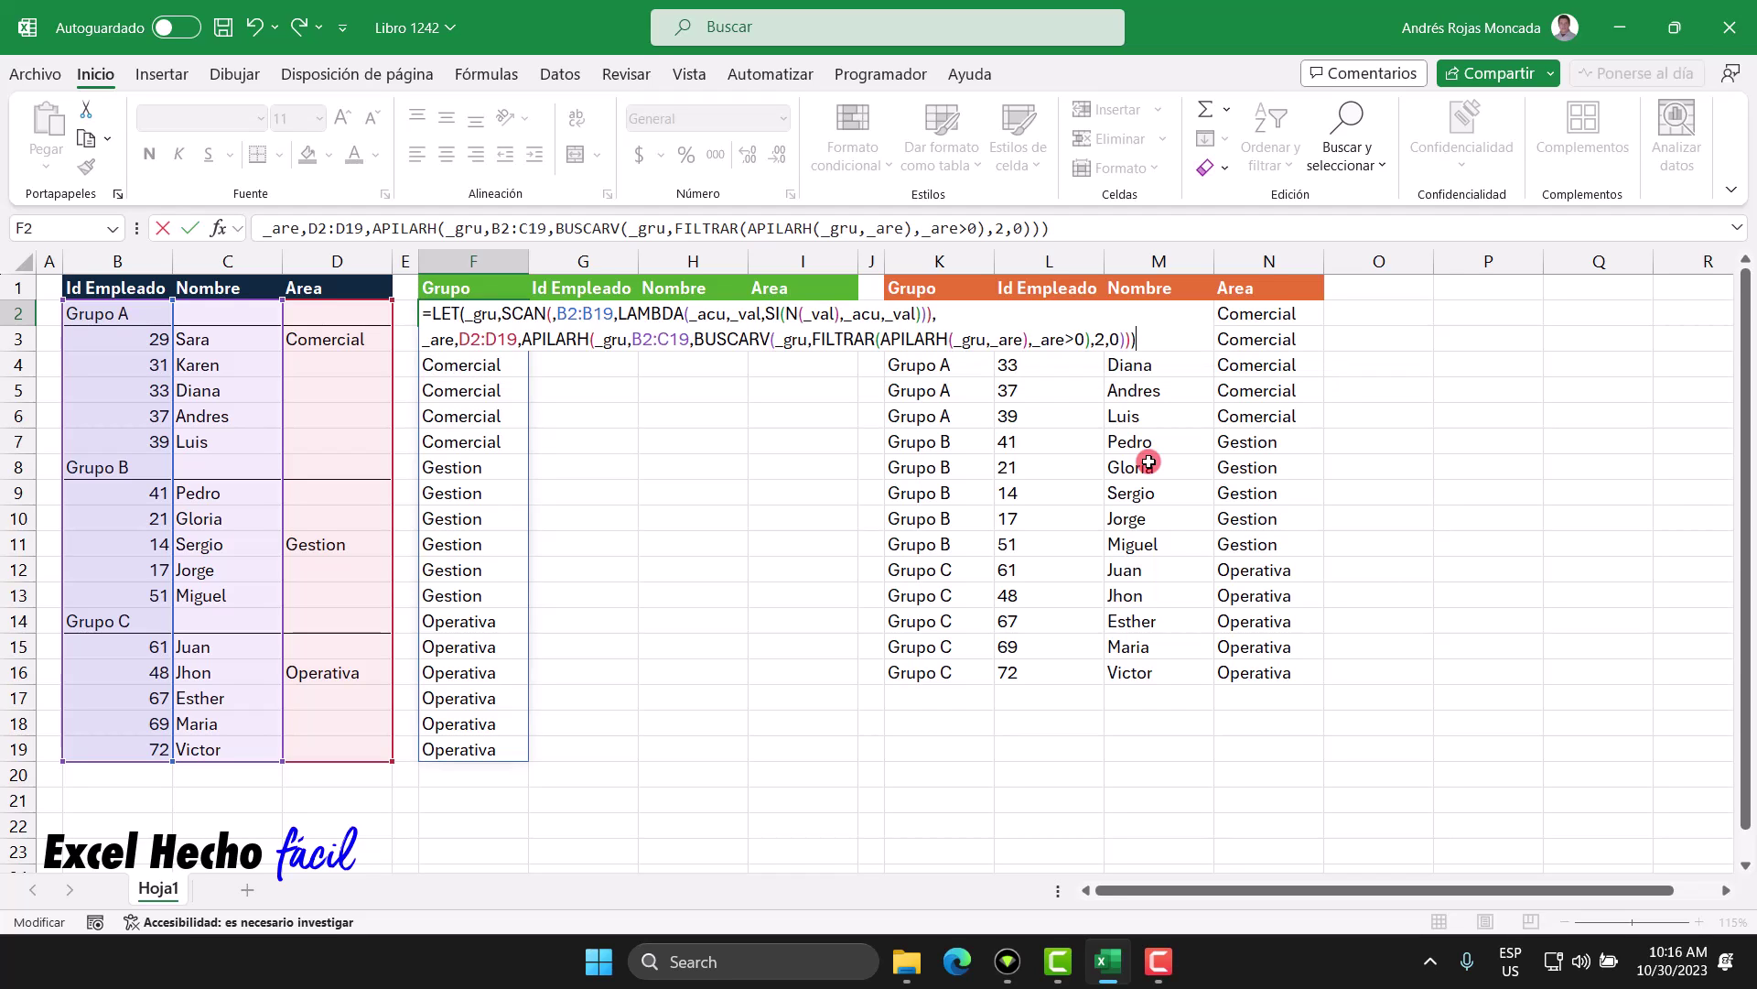
{"action": "key", "text": "Return"}
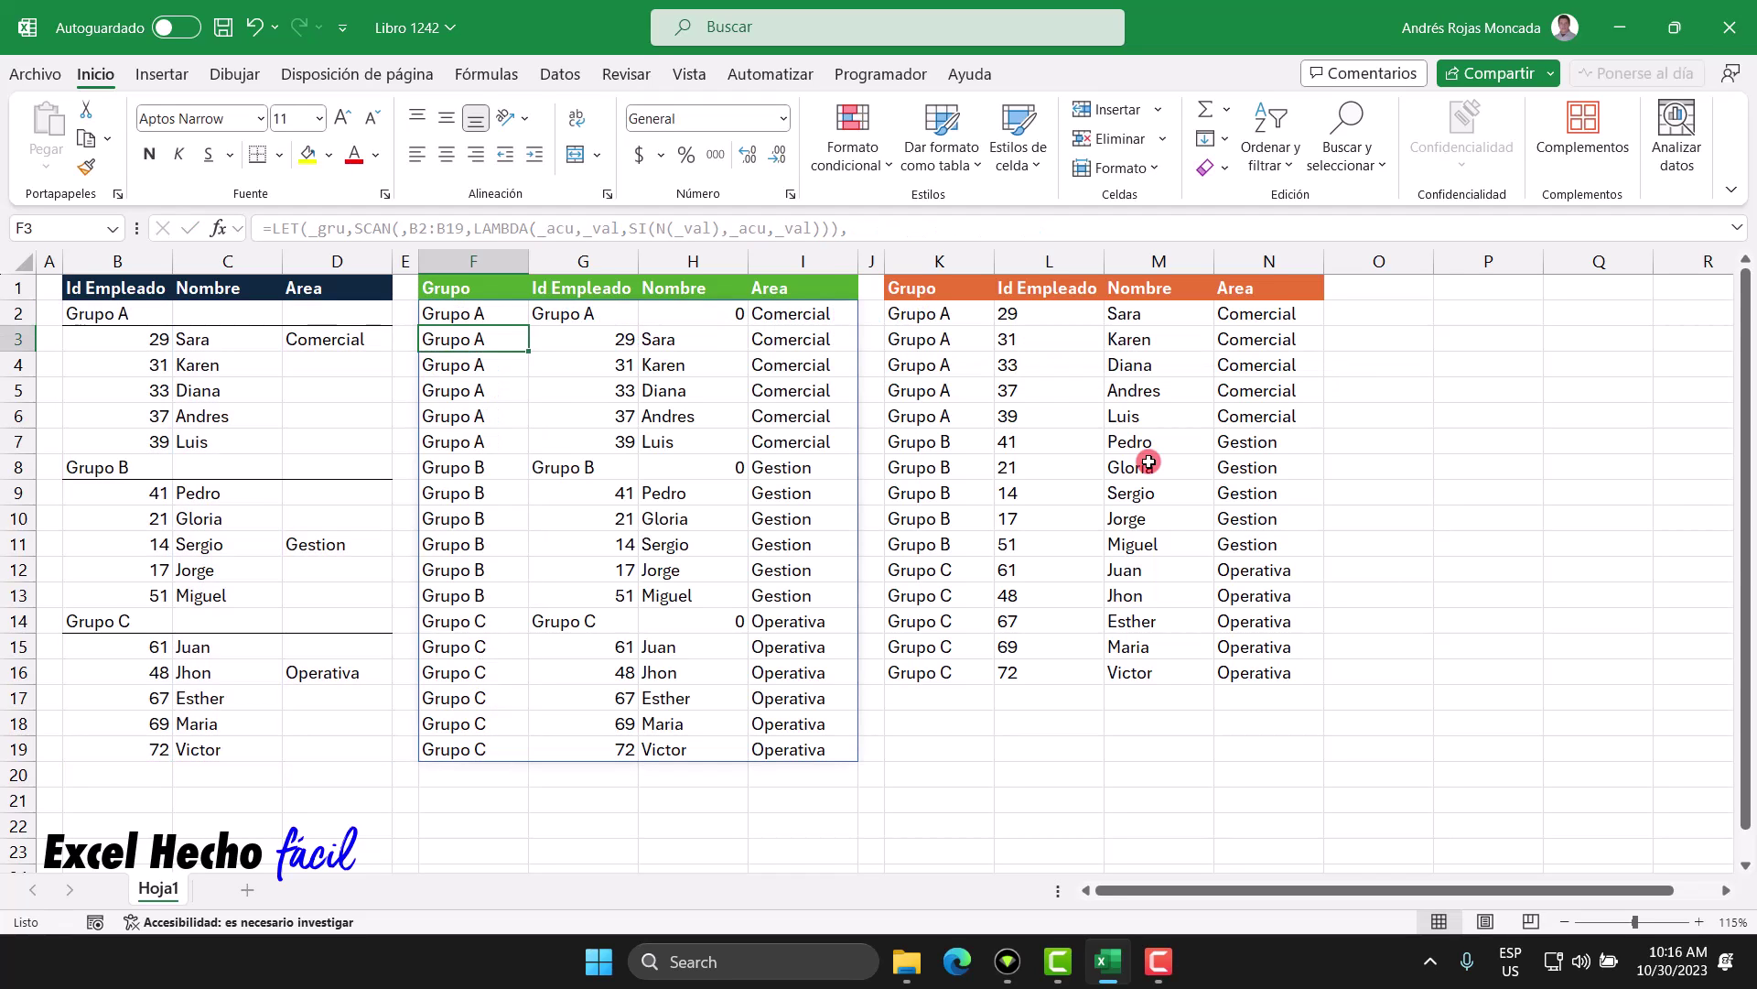
- Examine the spilled Grupo, Id Empleado, Nombre and Area columns, comparing the group header rows with the employee rows
{"action": "left_click_drag", "start_coordinate": [479, 311], "coordinate": [475, 738]}
{"action": "left_click_drag", "start_coordinate": [788, 309], "coordinate": [796, 749]}
{"action": "left_click_drag", "start_coordinate": [591, 314], "coordinate": [602, 749]}
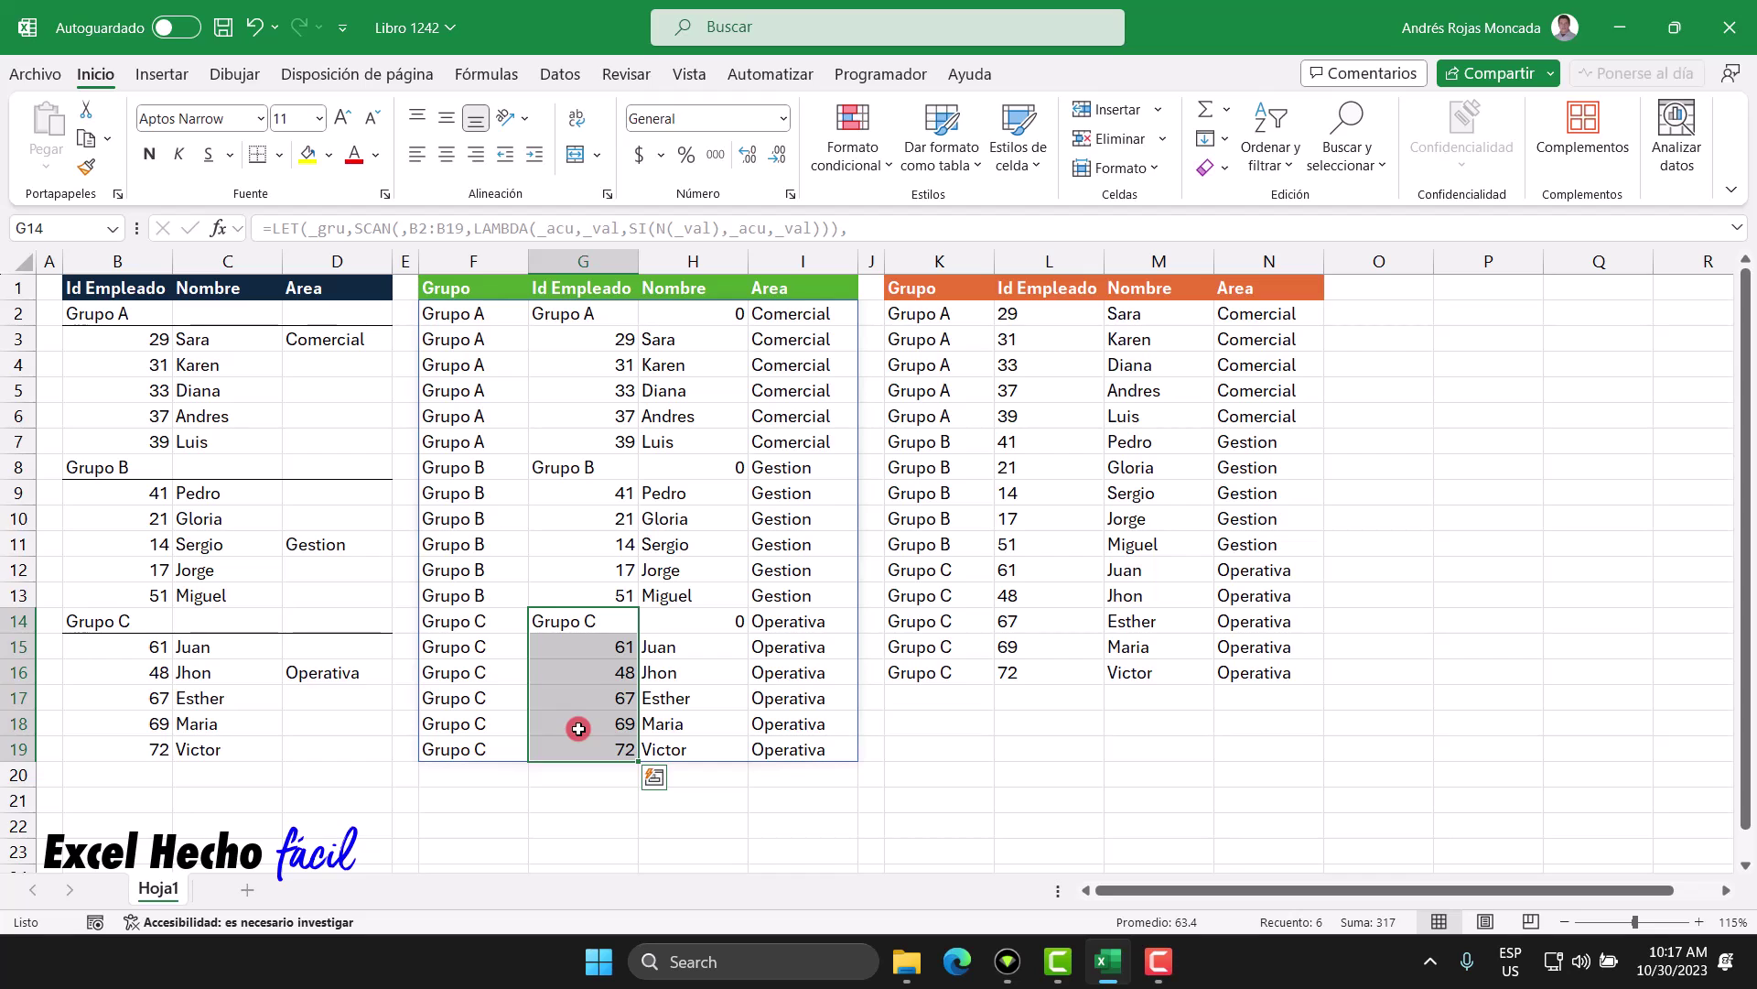
{"action": "left_click", "coordinate": [681, 313]}
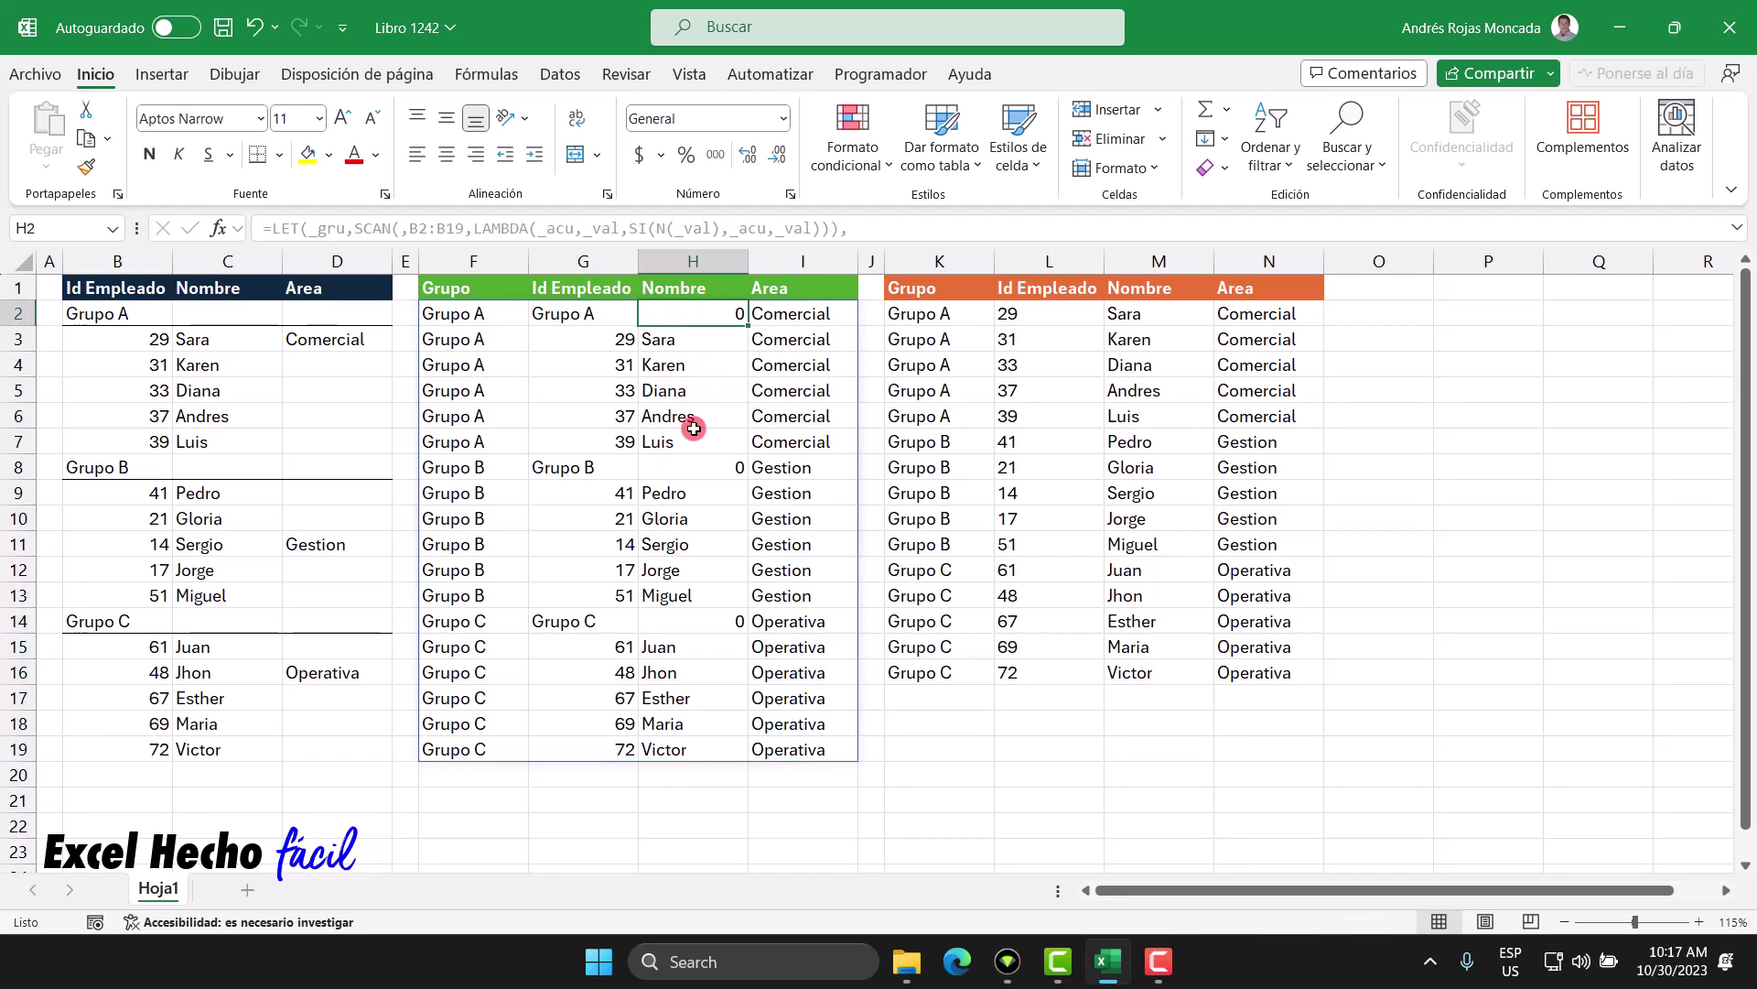
{"action": "left_click", "coordinate": [695, 470]}
{"action": "left_click", "coordinate": [689, 618]}
{"action": "left_click_drag", "start_coordinate": [678, 658], "coordinate": [676, 741]}
{"action": "left_click_drag", "start_coordinate": [677, 596], "coordinate": [681, 340]}
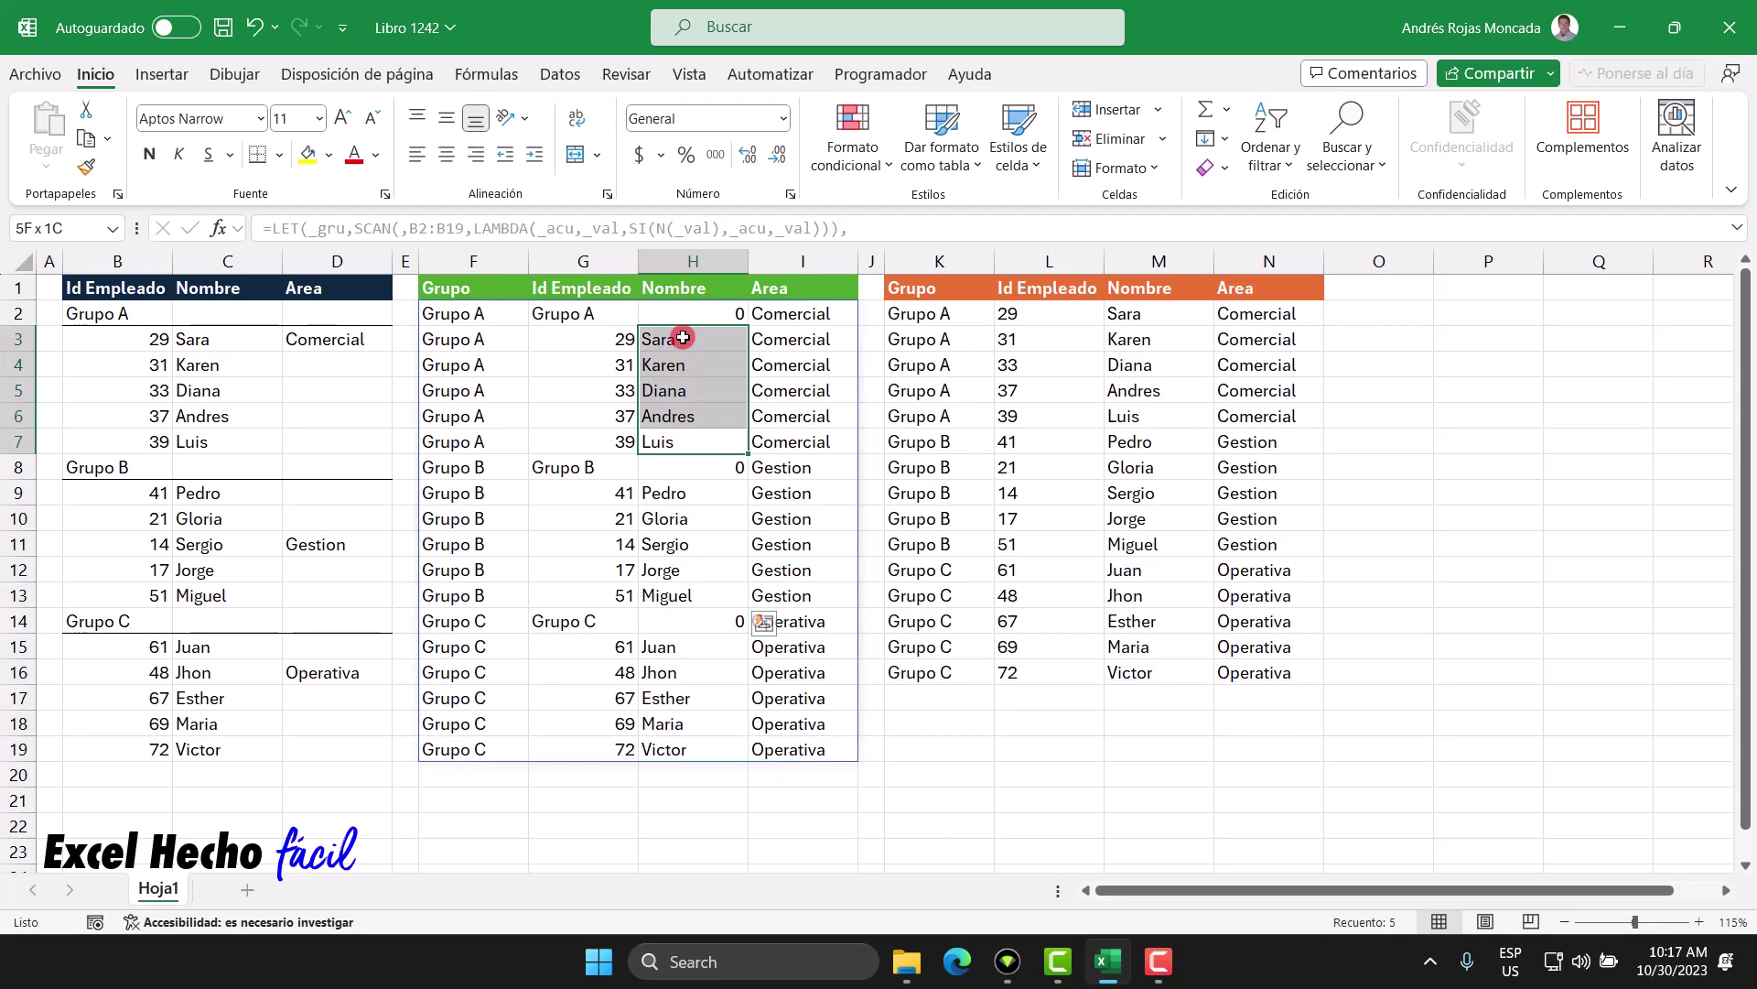
- Reopen the F2 formula, remove LET's closing parenthesis and wrap the APILARH expression in FILTRAR as its array argument
{"action": "left_click", "coordinate": [480, 313]}
{"action": "double_click", "coordinate": [479, 313]}
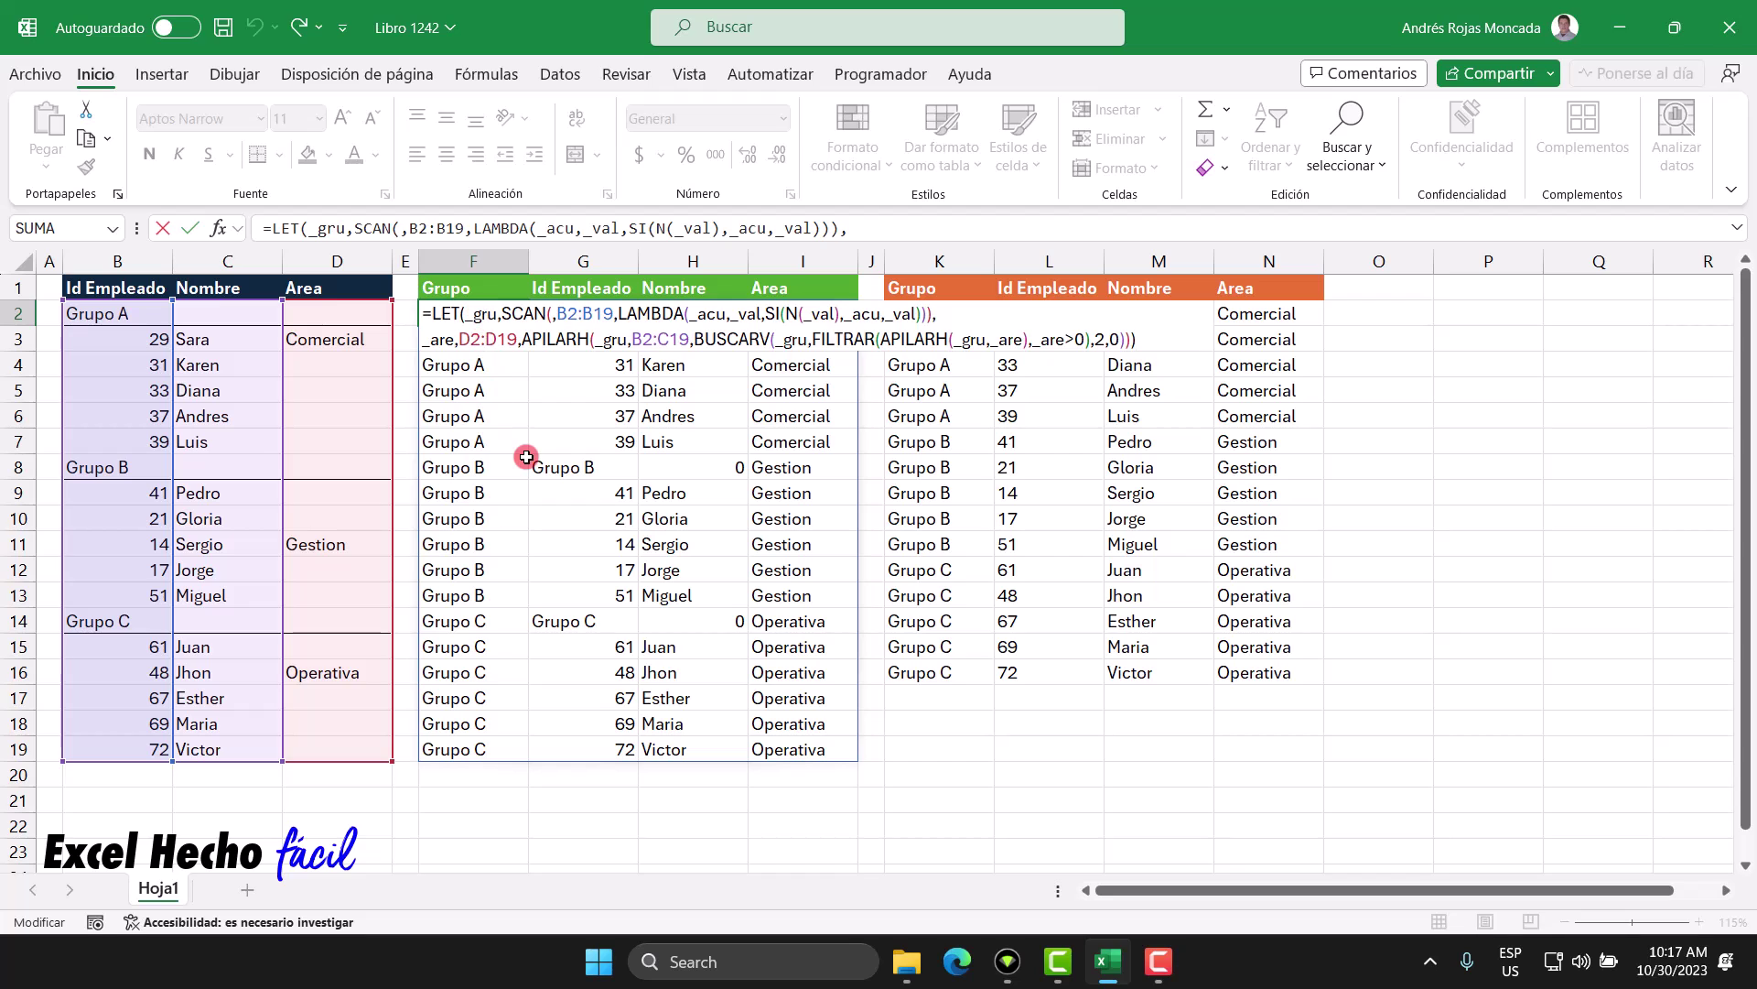
{"action": "key", "text": "BackSpace"}
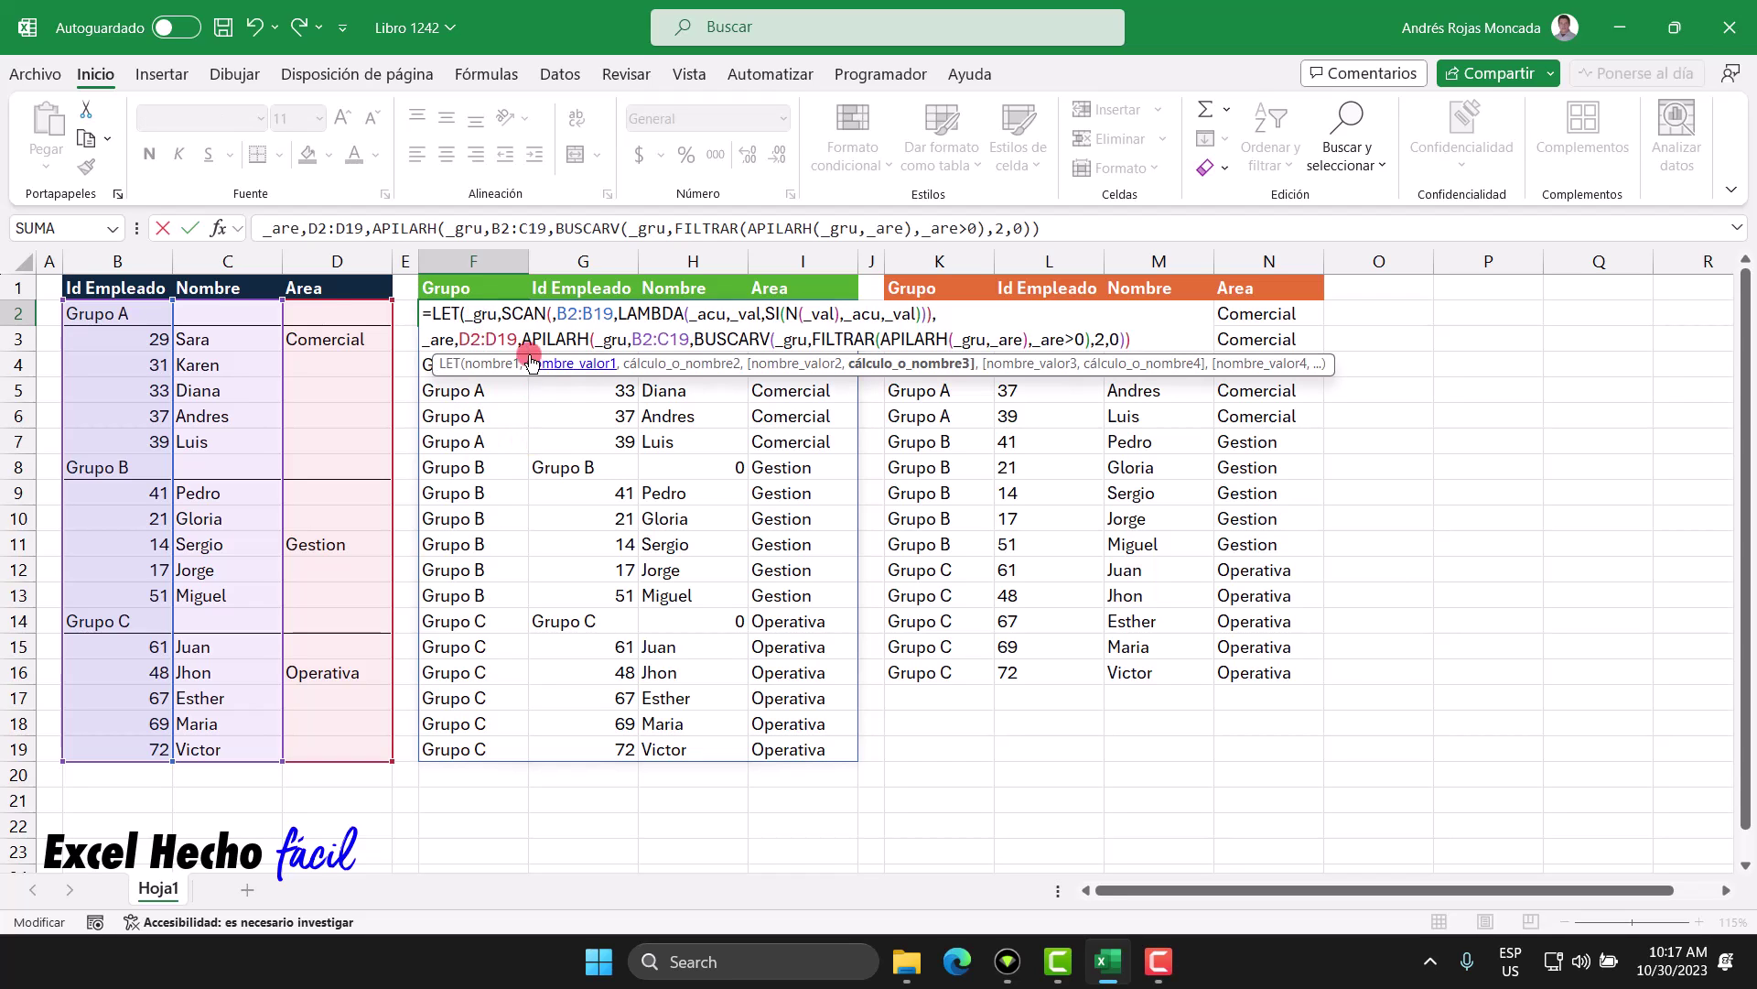
{"action": "type", "text": "FILTRAR("}
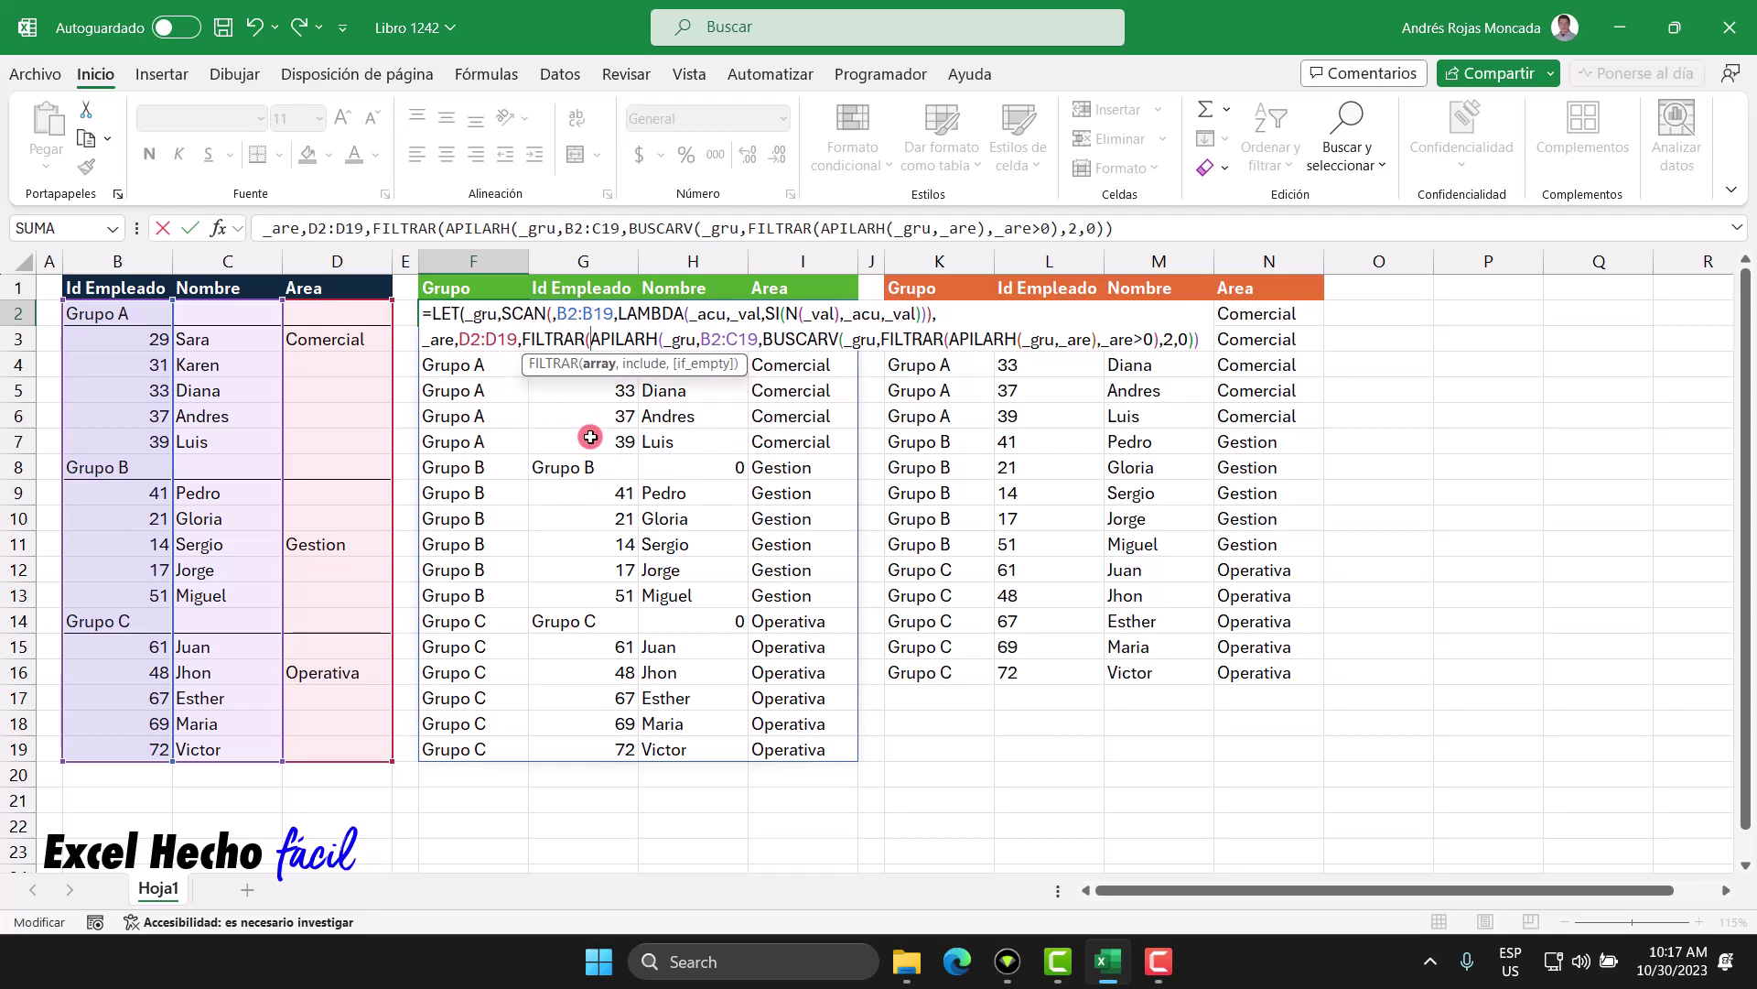
{"action": "left_click", "coordinate": [600, 365]}
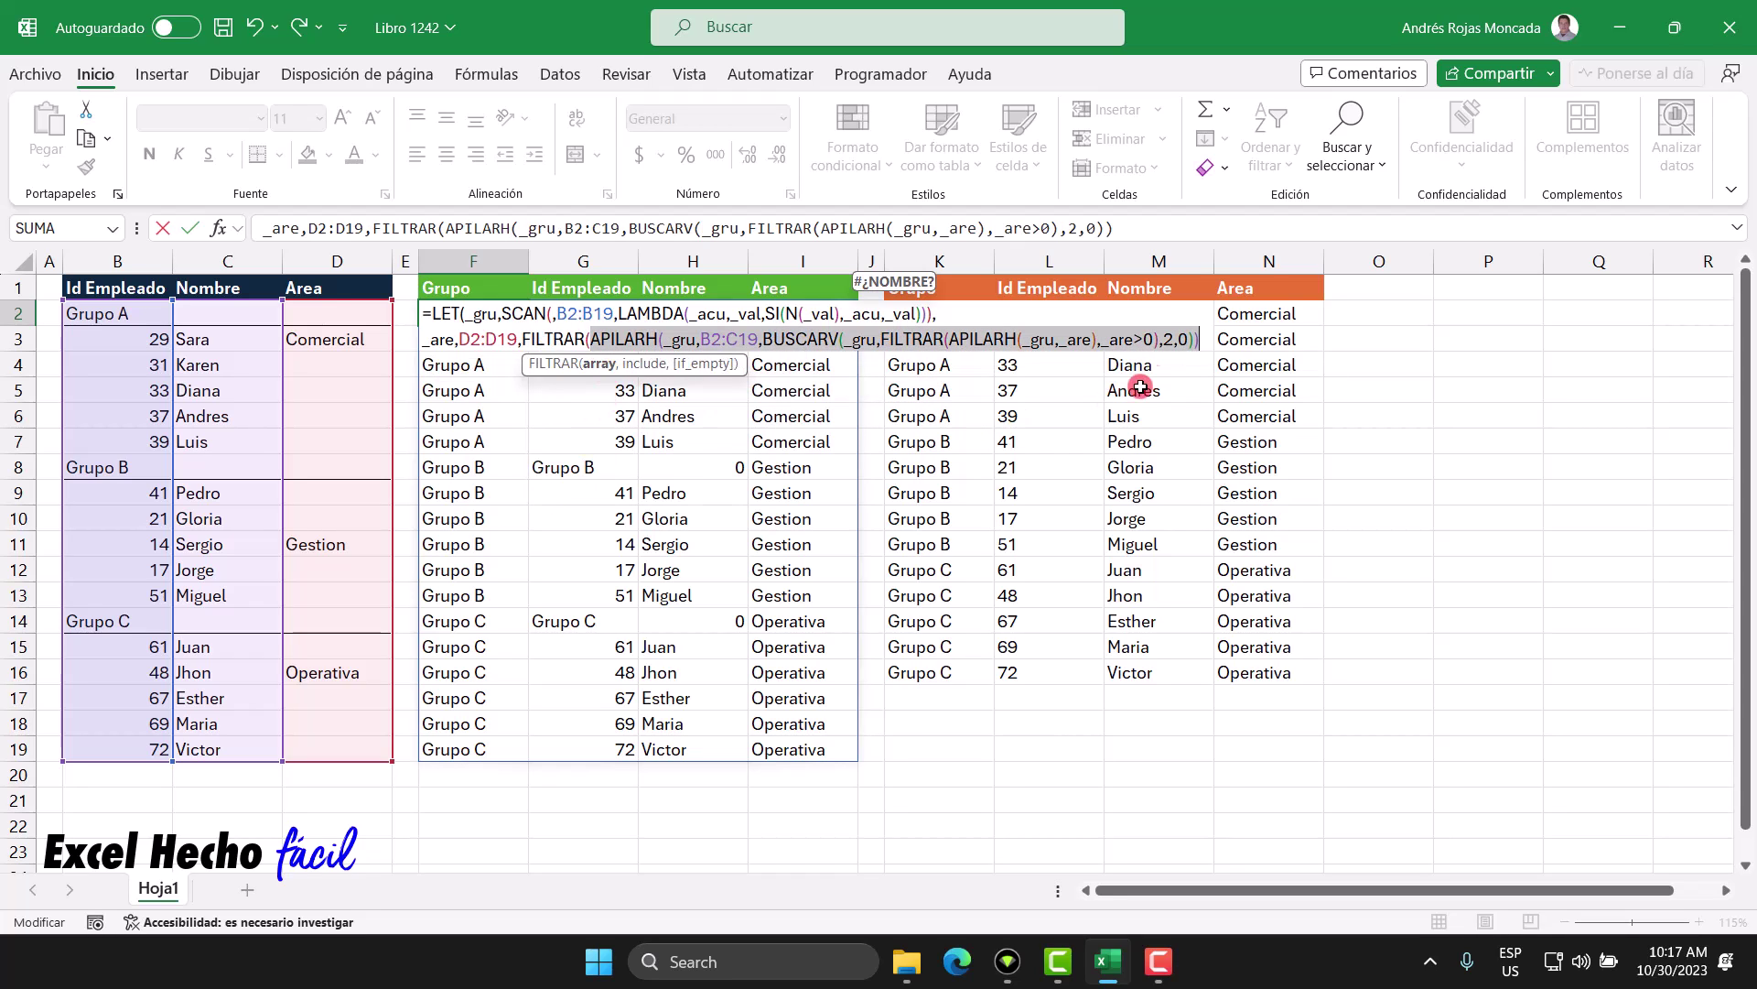
{"action": "left_click", "coordinate": [1199, 341]}
{"action": "type", "text": ","}
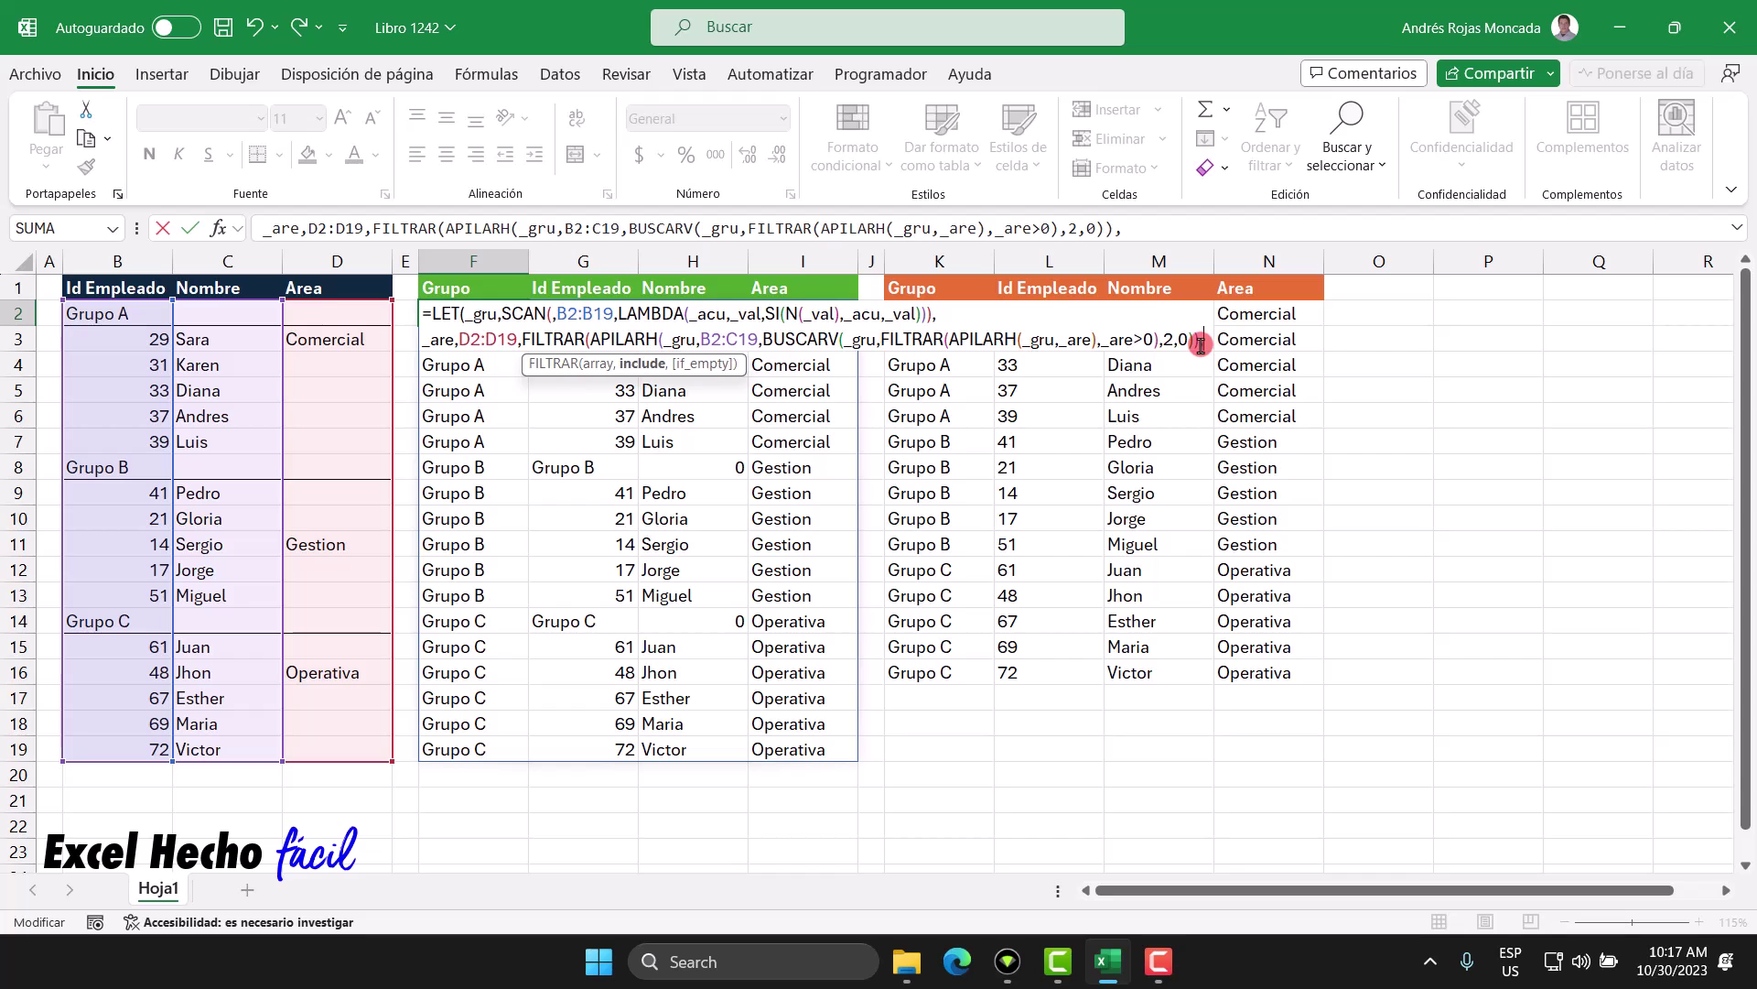
- Set FILTRAR's include condition to C2:C19>0, close the FILTRAR and LET functions and enter the formula
{"action": "left_click_drag", "start_coordinate": [236, 311], "coordinate": [234, 754]}
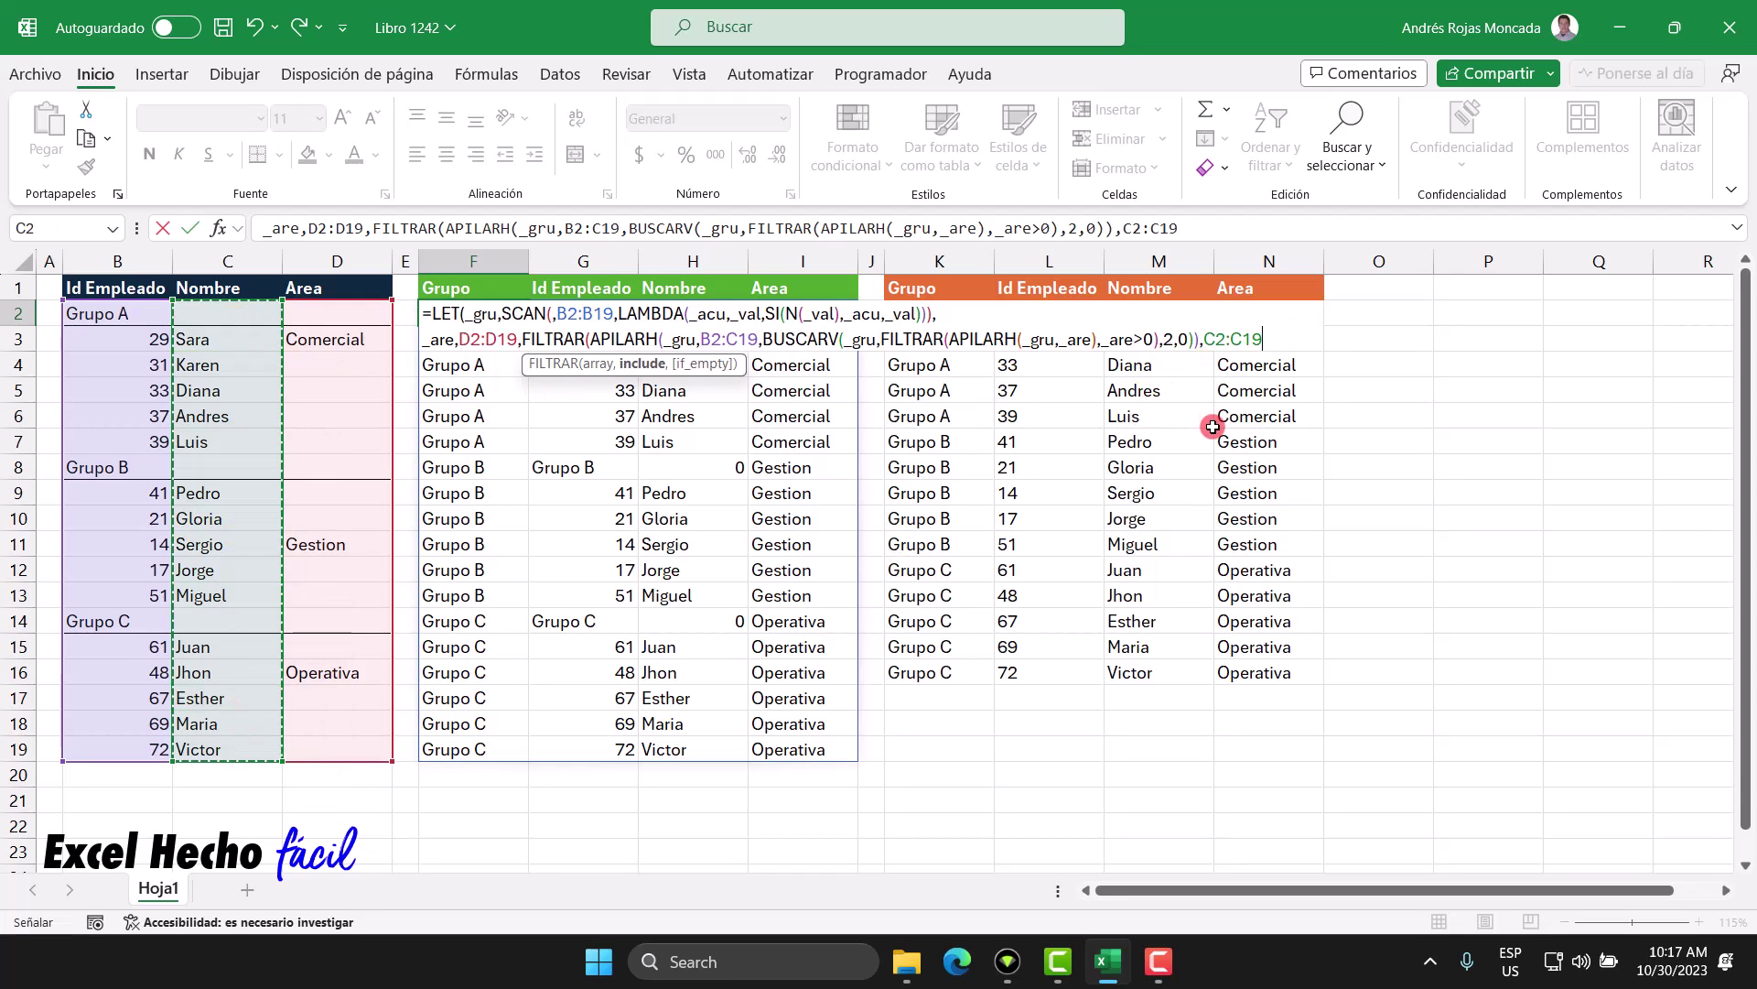
{"action": "type", "text": ">0"}
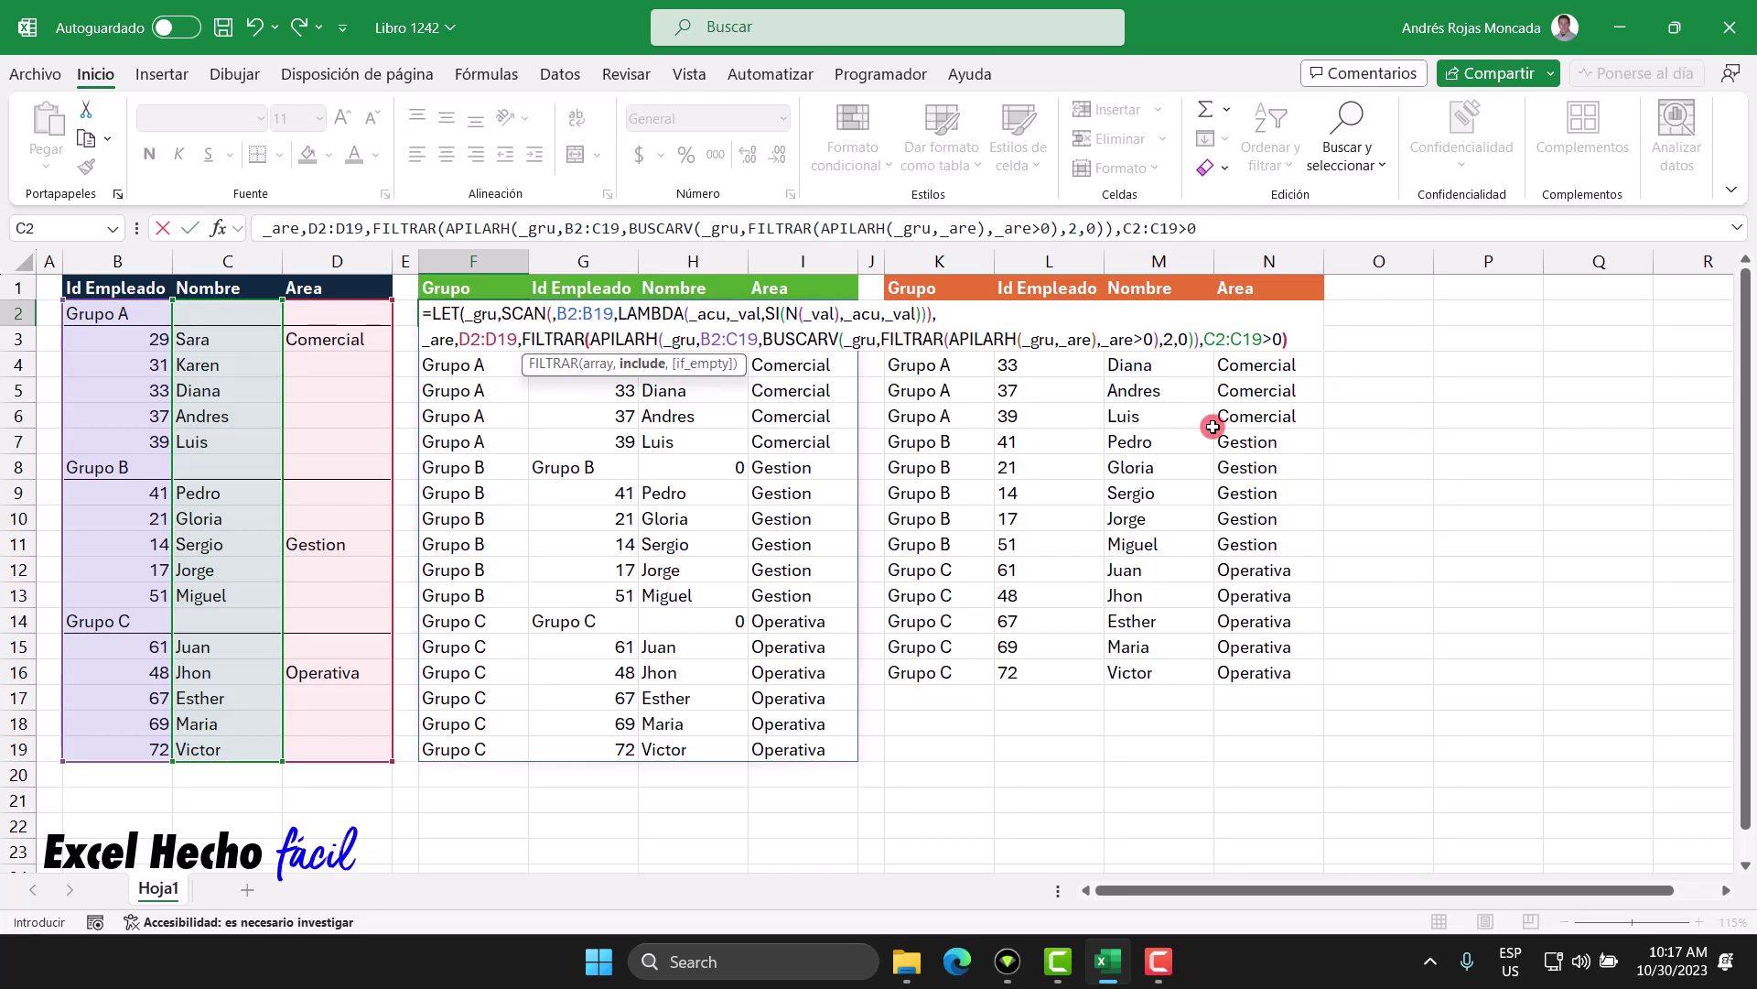
{"action": "type", "text": "))"}
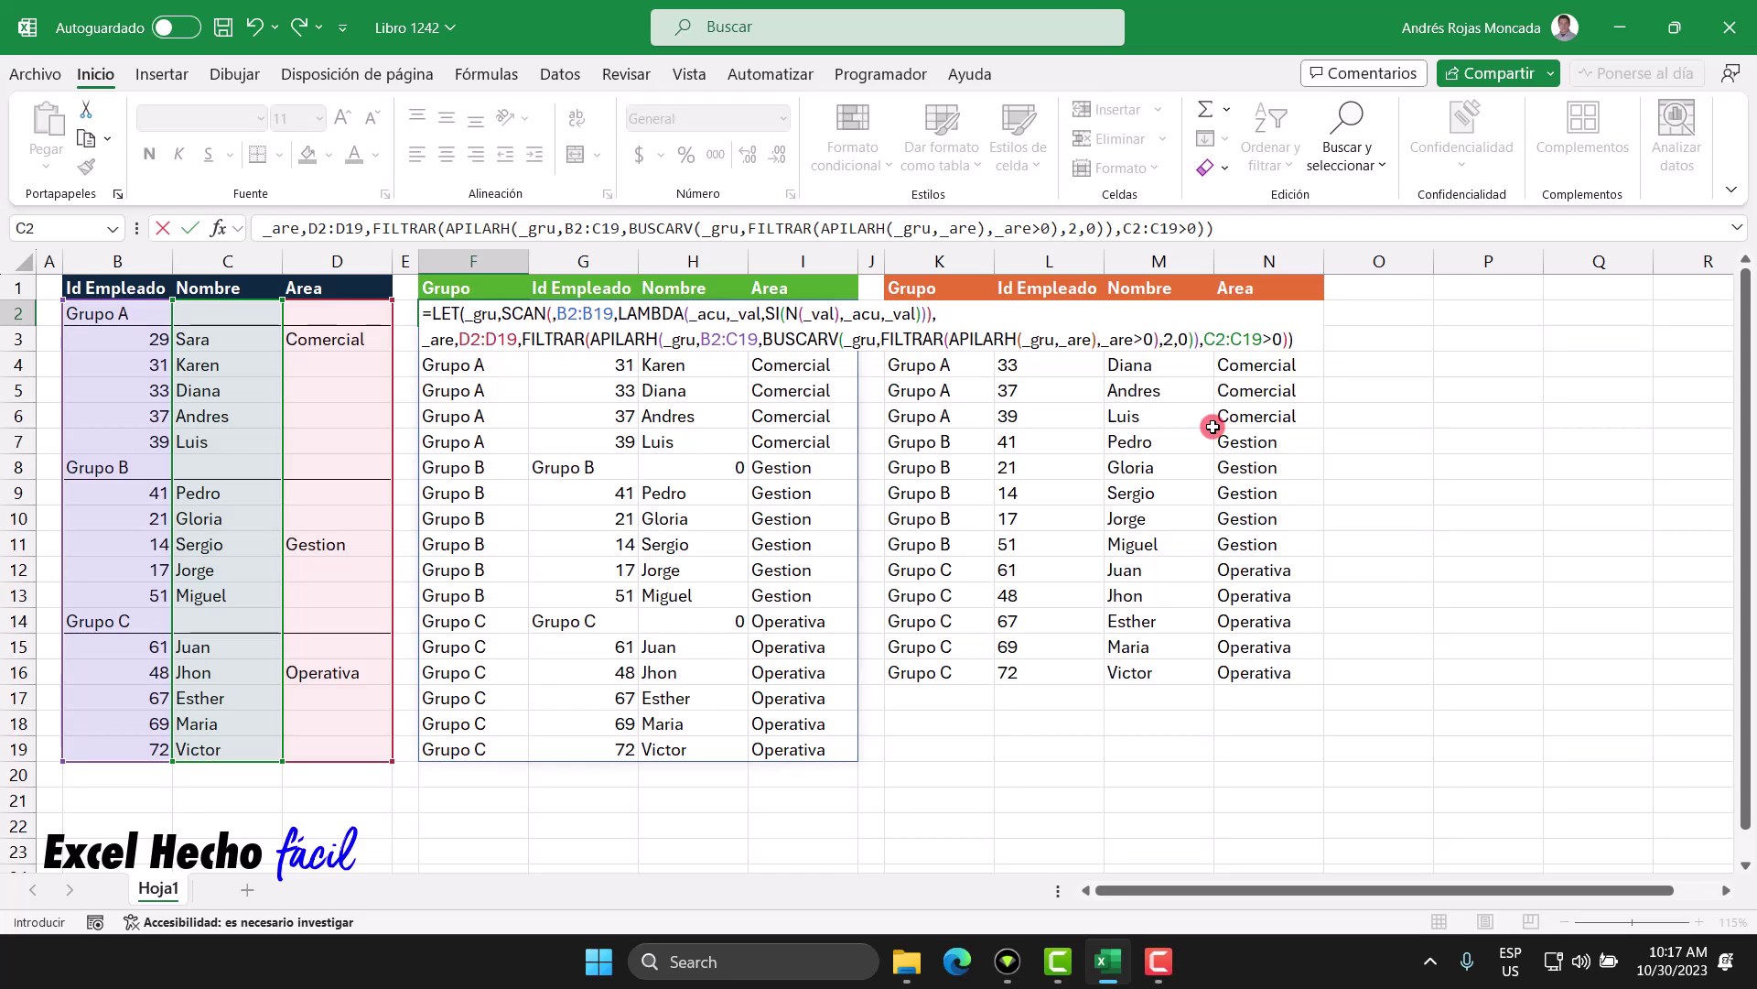
{"action": "key", "text": "Return"}
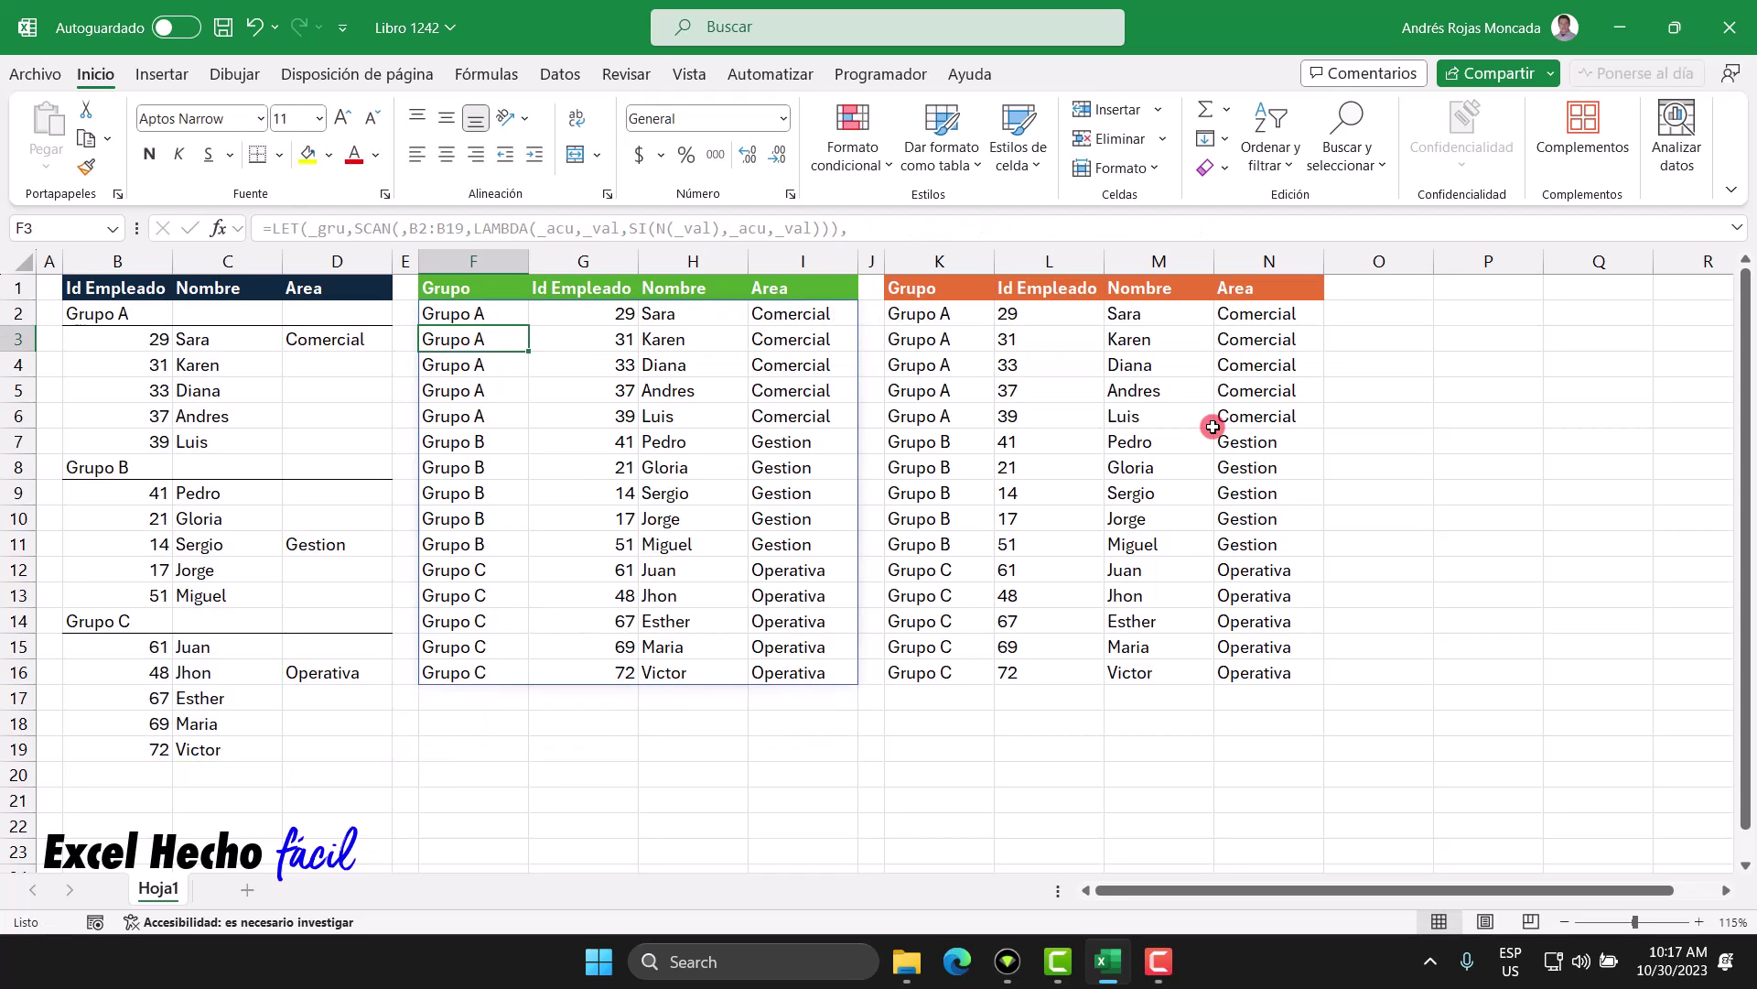
- Check the restructured table in F1:I16 group by group against the source list and the expected result in K2:N16
{"action": "left_click_drag", "start_coordinate": [465, 314], "coordinate": [737, 403]}
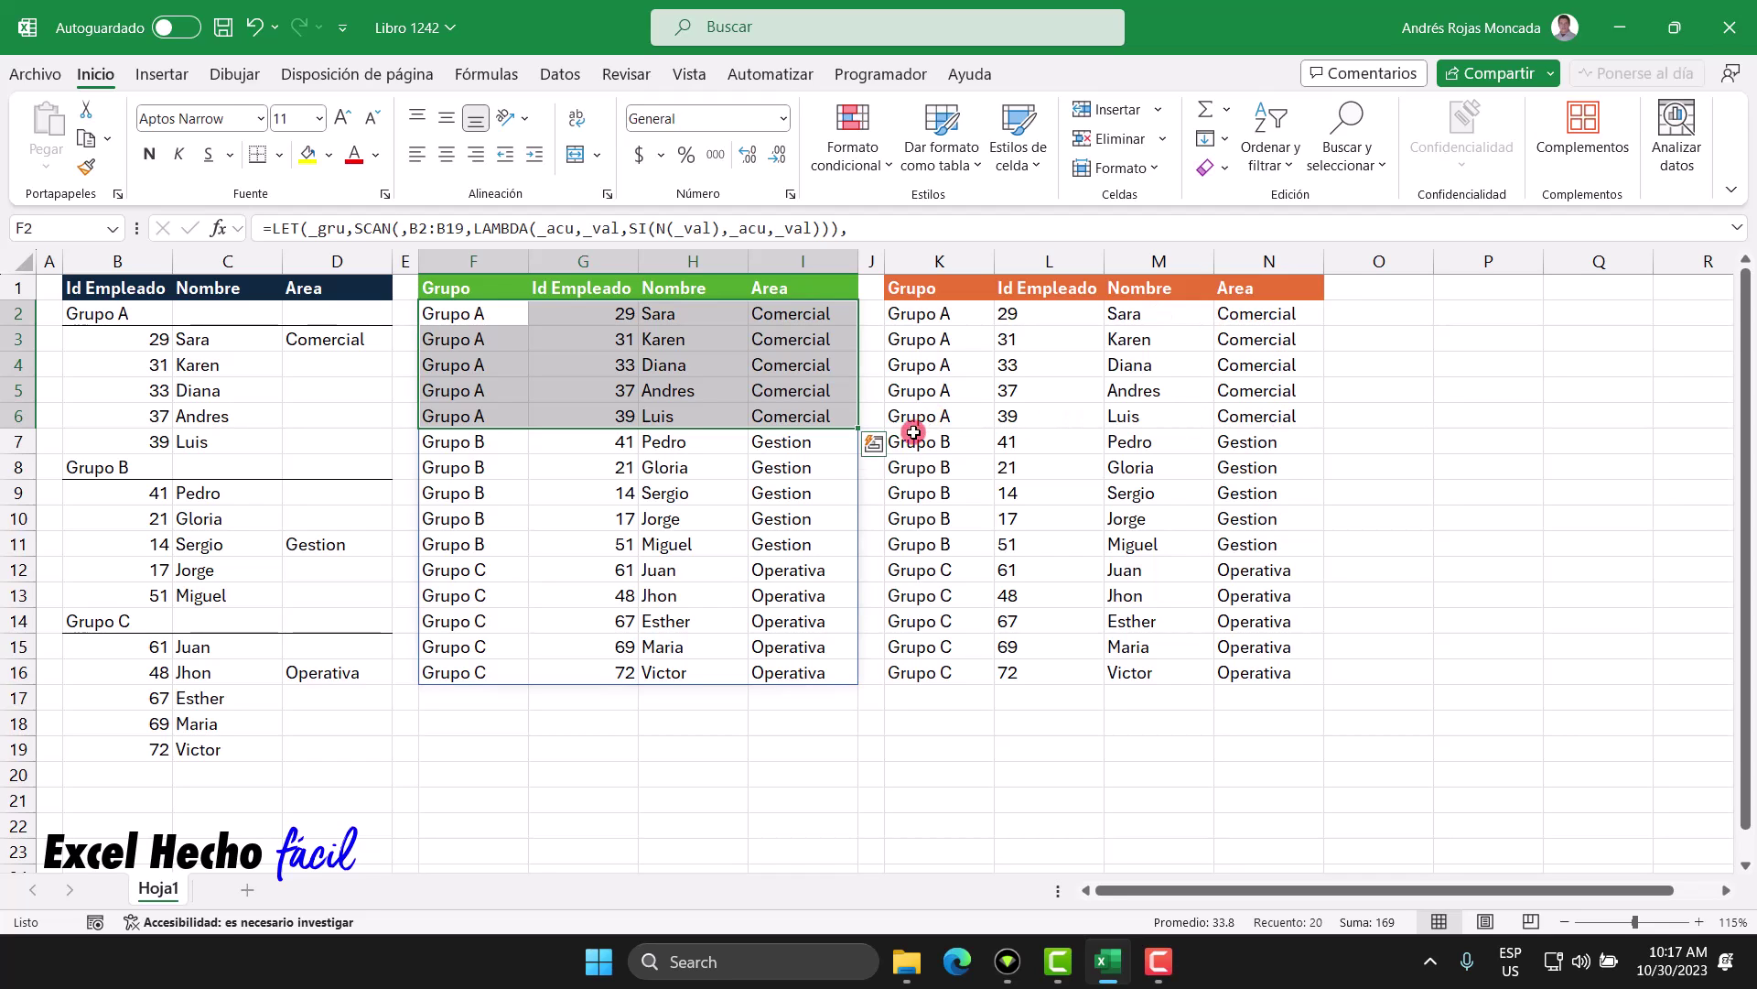
{"action": "left_click_drag", "start_coordinate": [486, 443], "coordinate": [791, 541]}
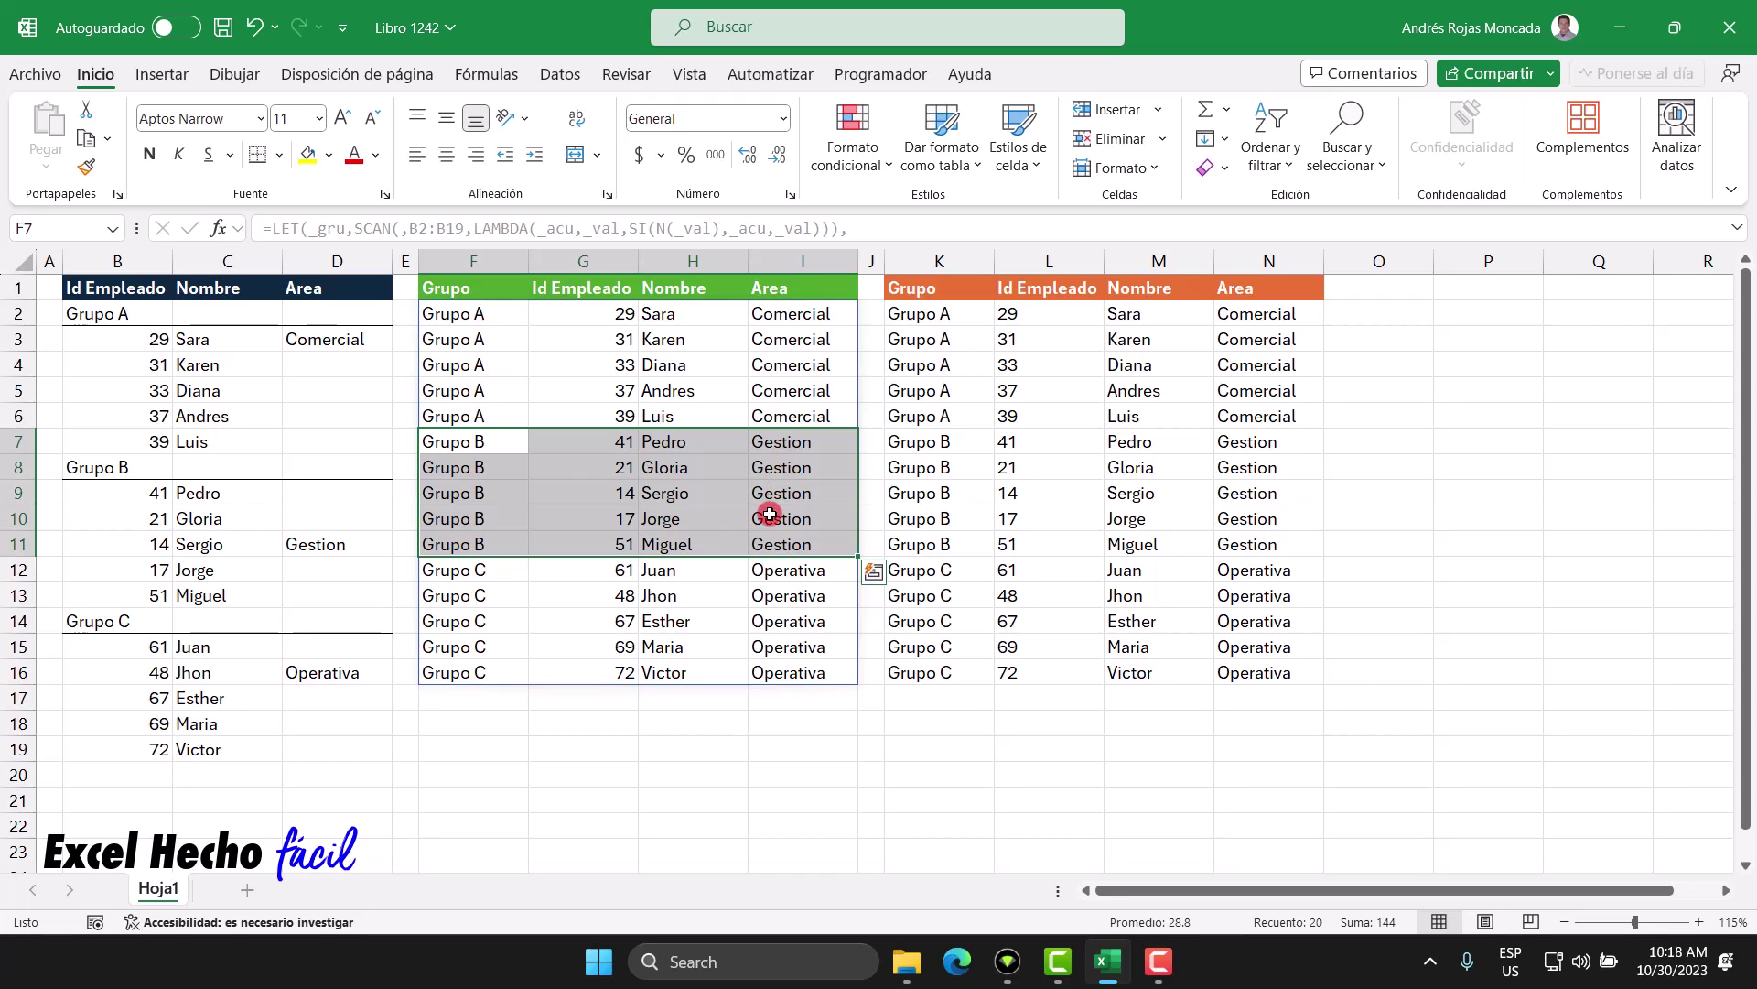
{"action": "left_click_drag", "start_coordinate": [496, 578], "coordinate": [816, 675]}
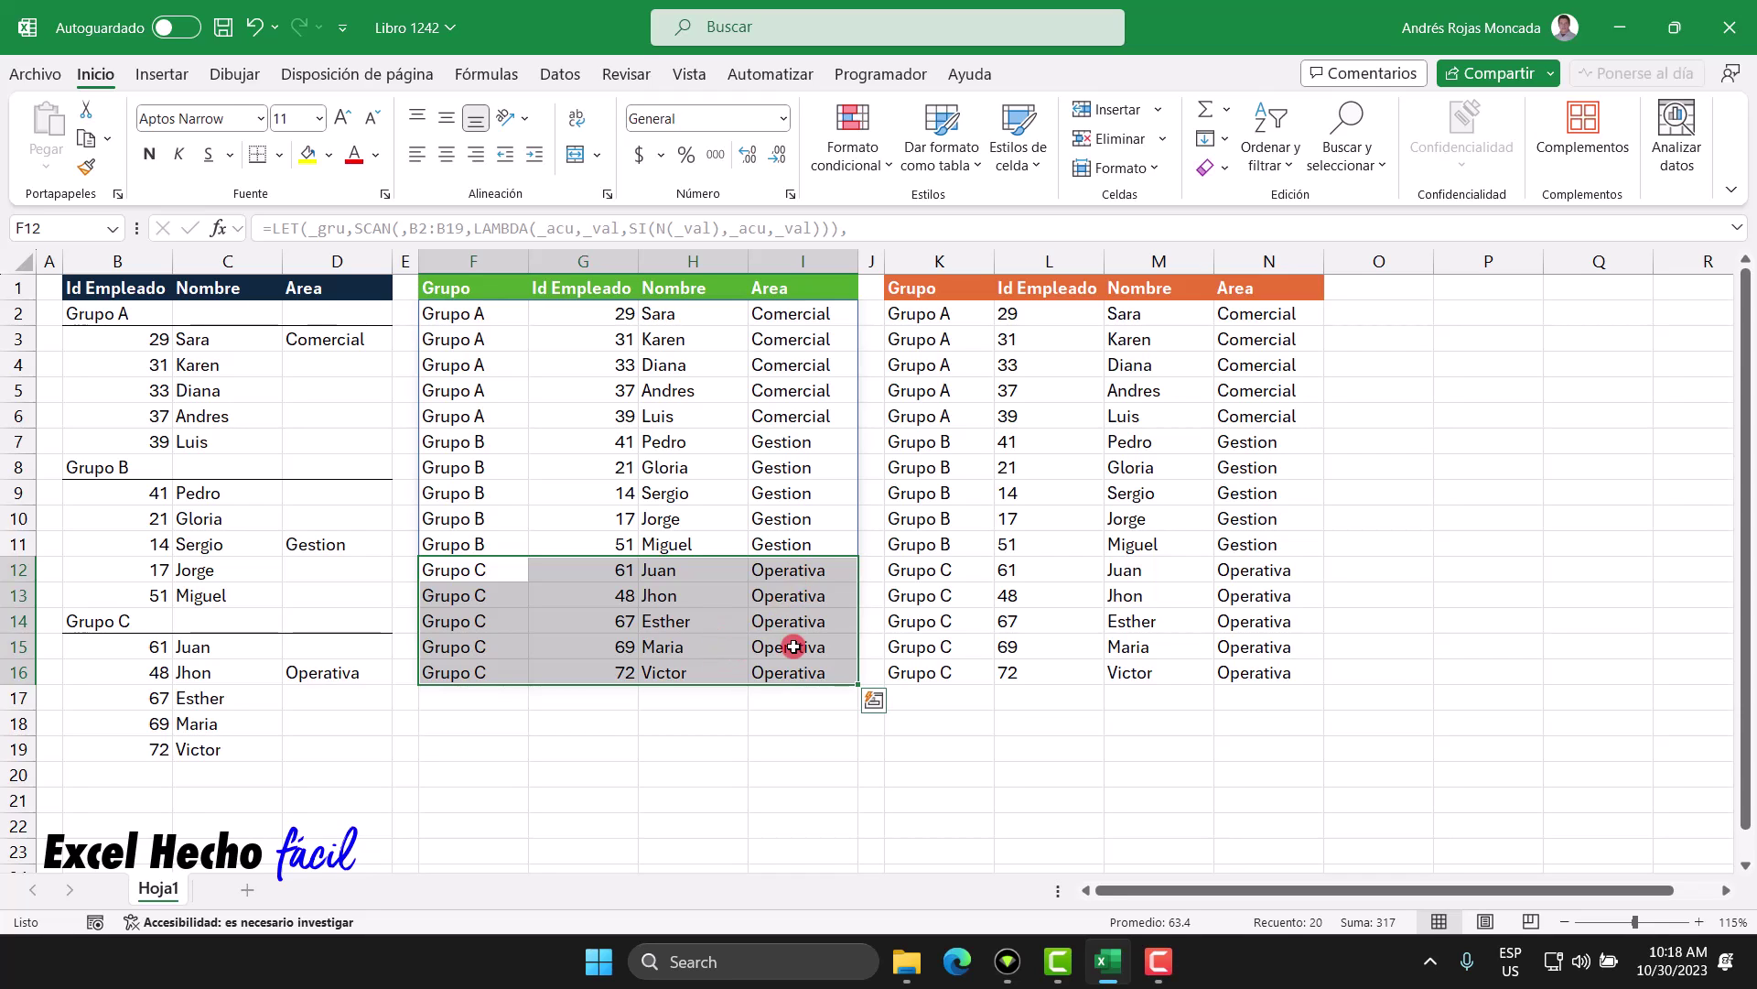
{"action": "left_click", "coordinate": [496, 314]}
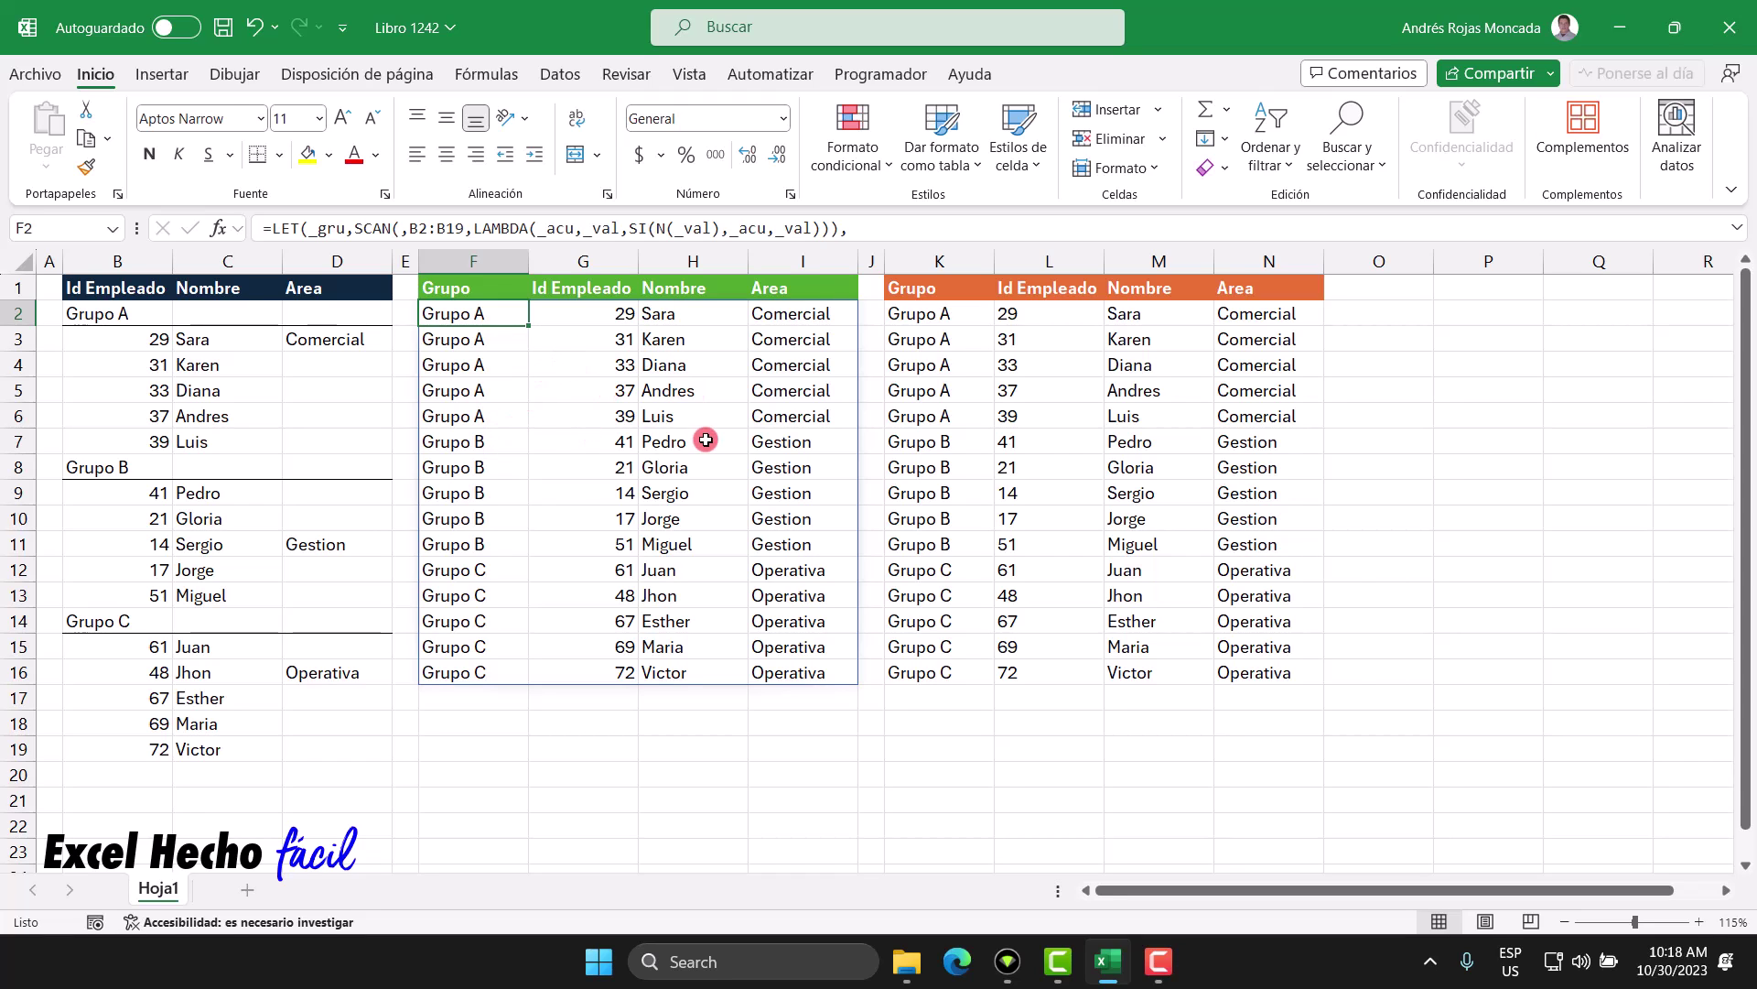
{"action": "left_click_drag", "start_coordinate": [123, 291], "coordinate": [333, 748]}
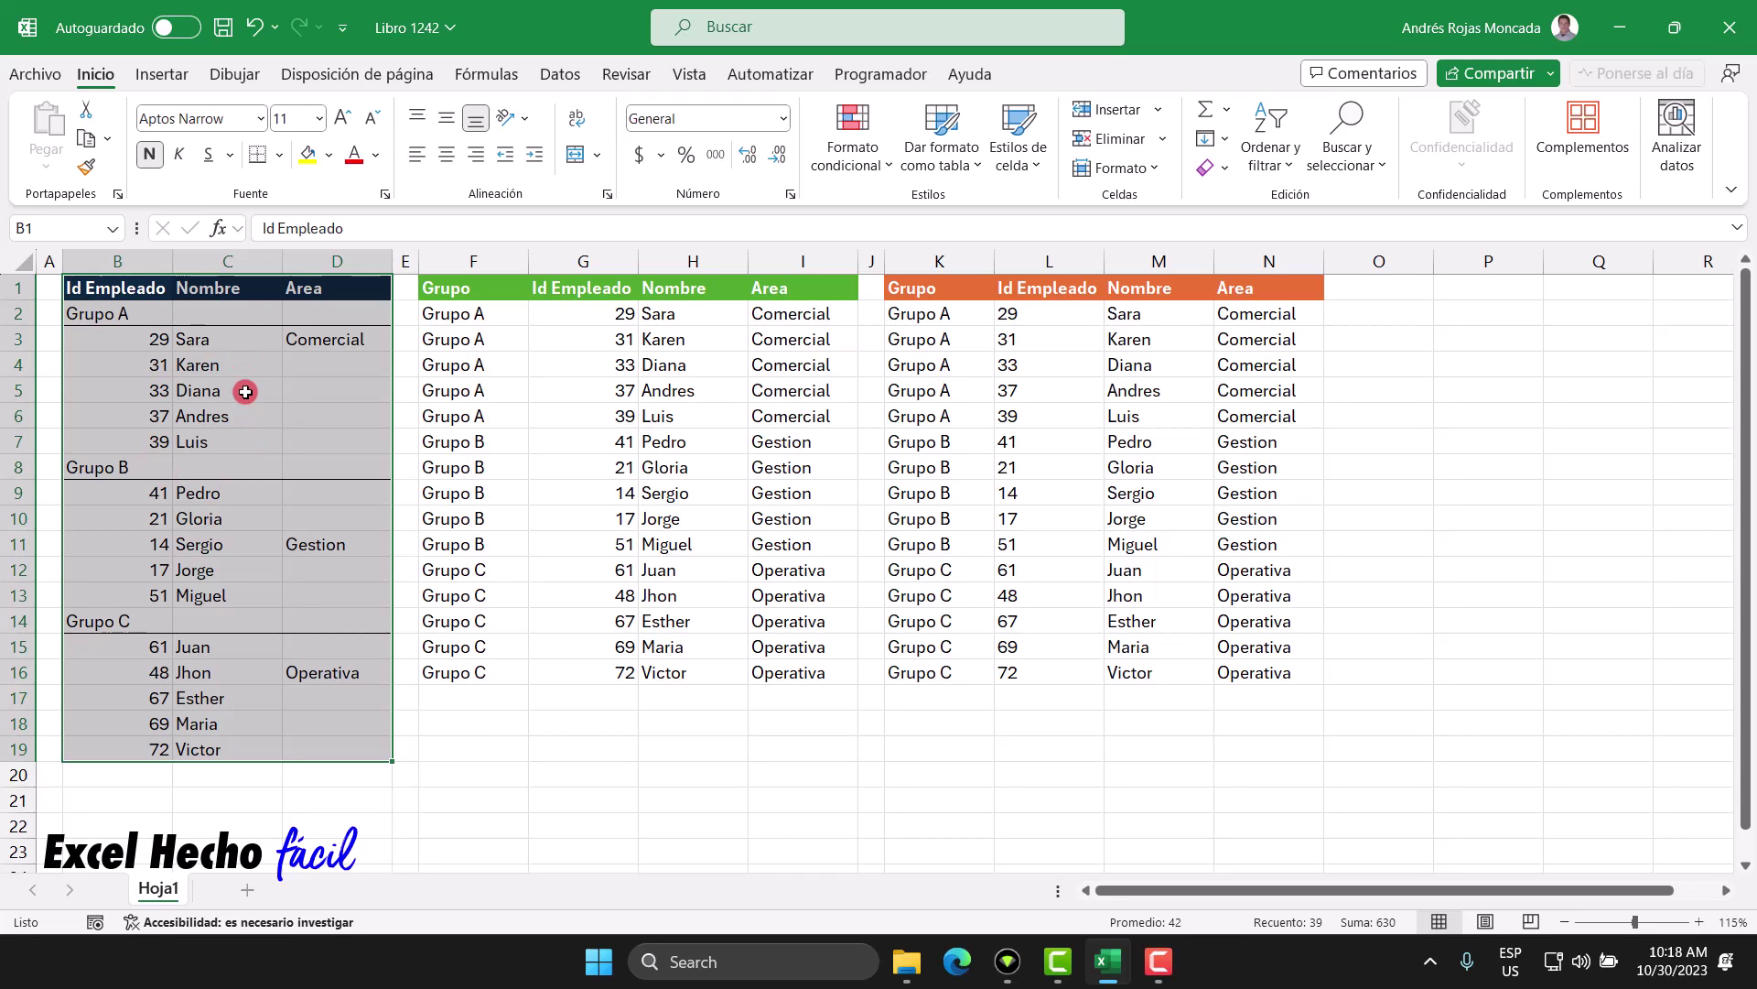
{"action": "left_click_drag", "start_coordinate": [450, 289], "coordinate": [777, 676]}
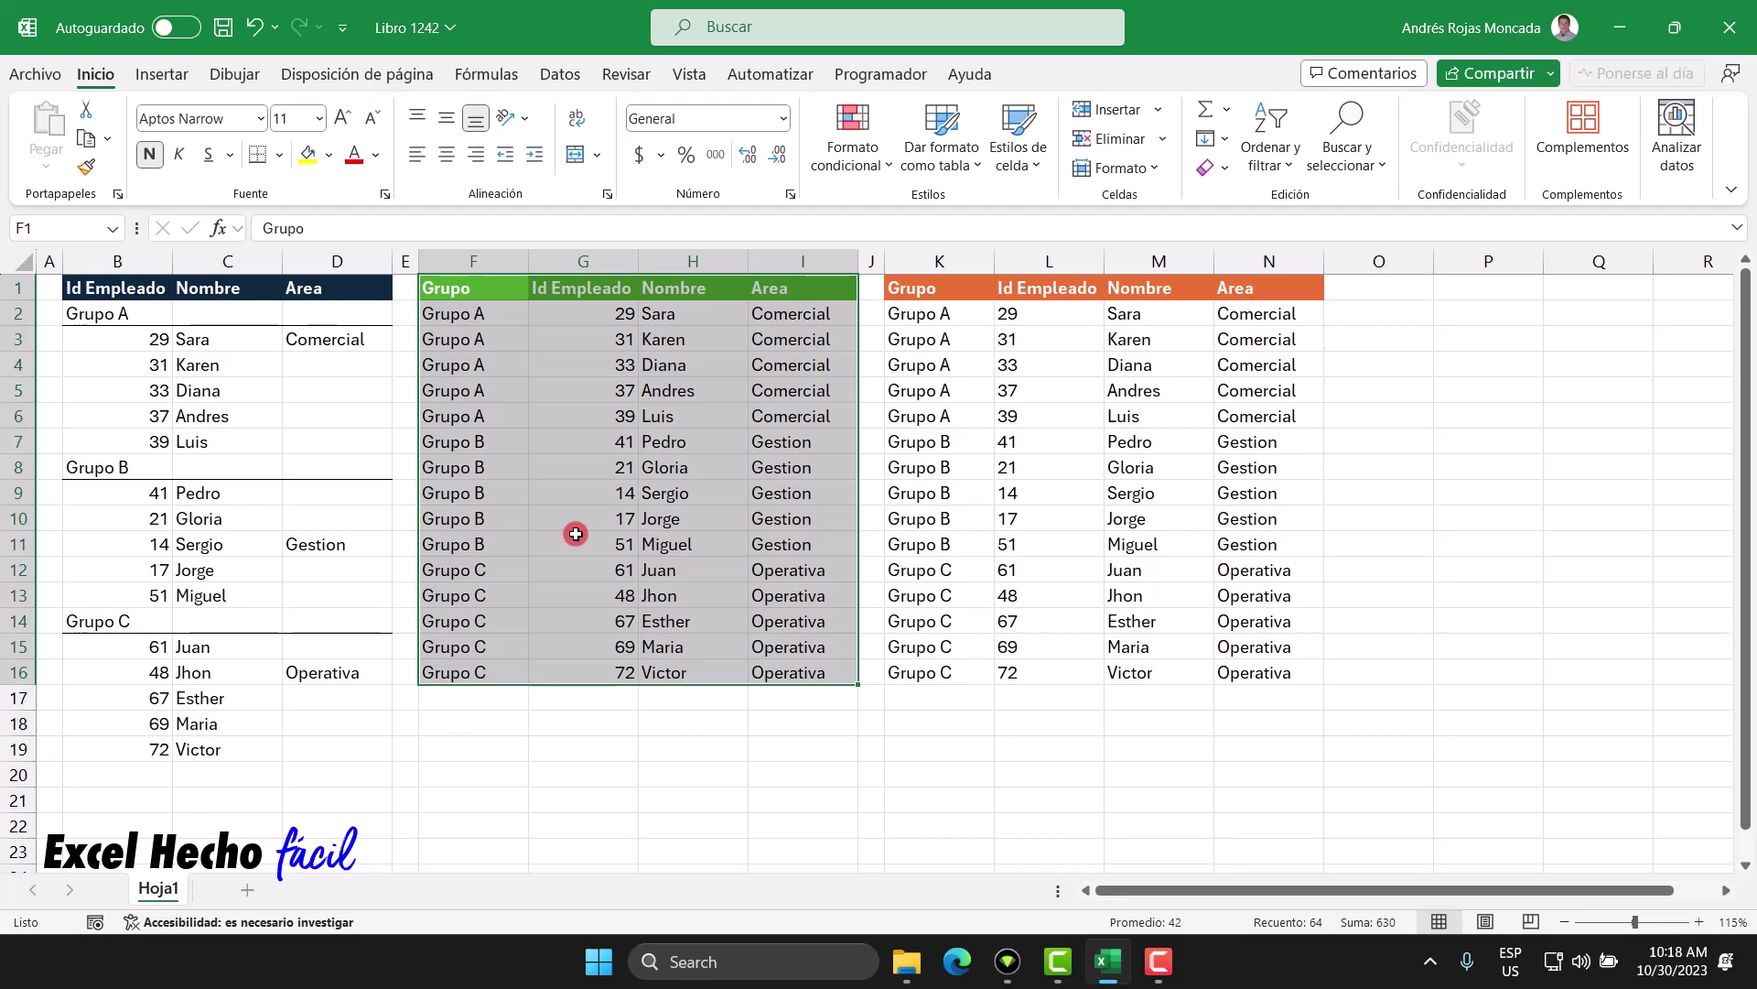
{"action": "left_click_drag", "start_coordinate": [948, 315], "coordinate": [1275, 678]}
{"action": "left_click", "coordinate": [932, 314]}
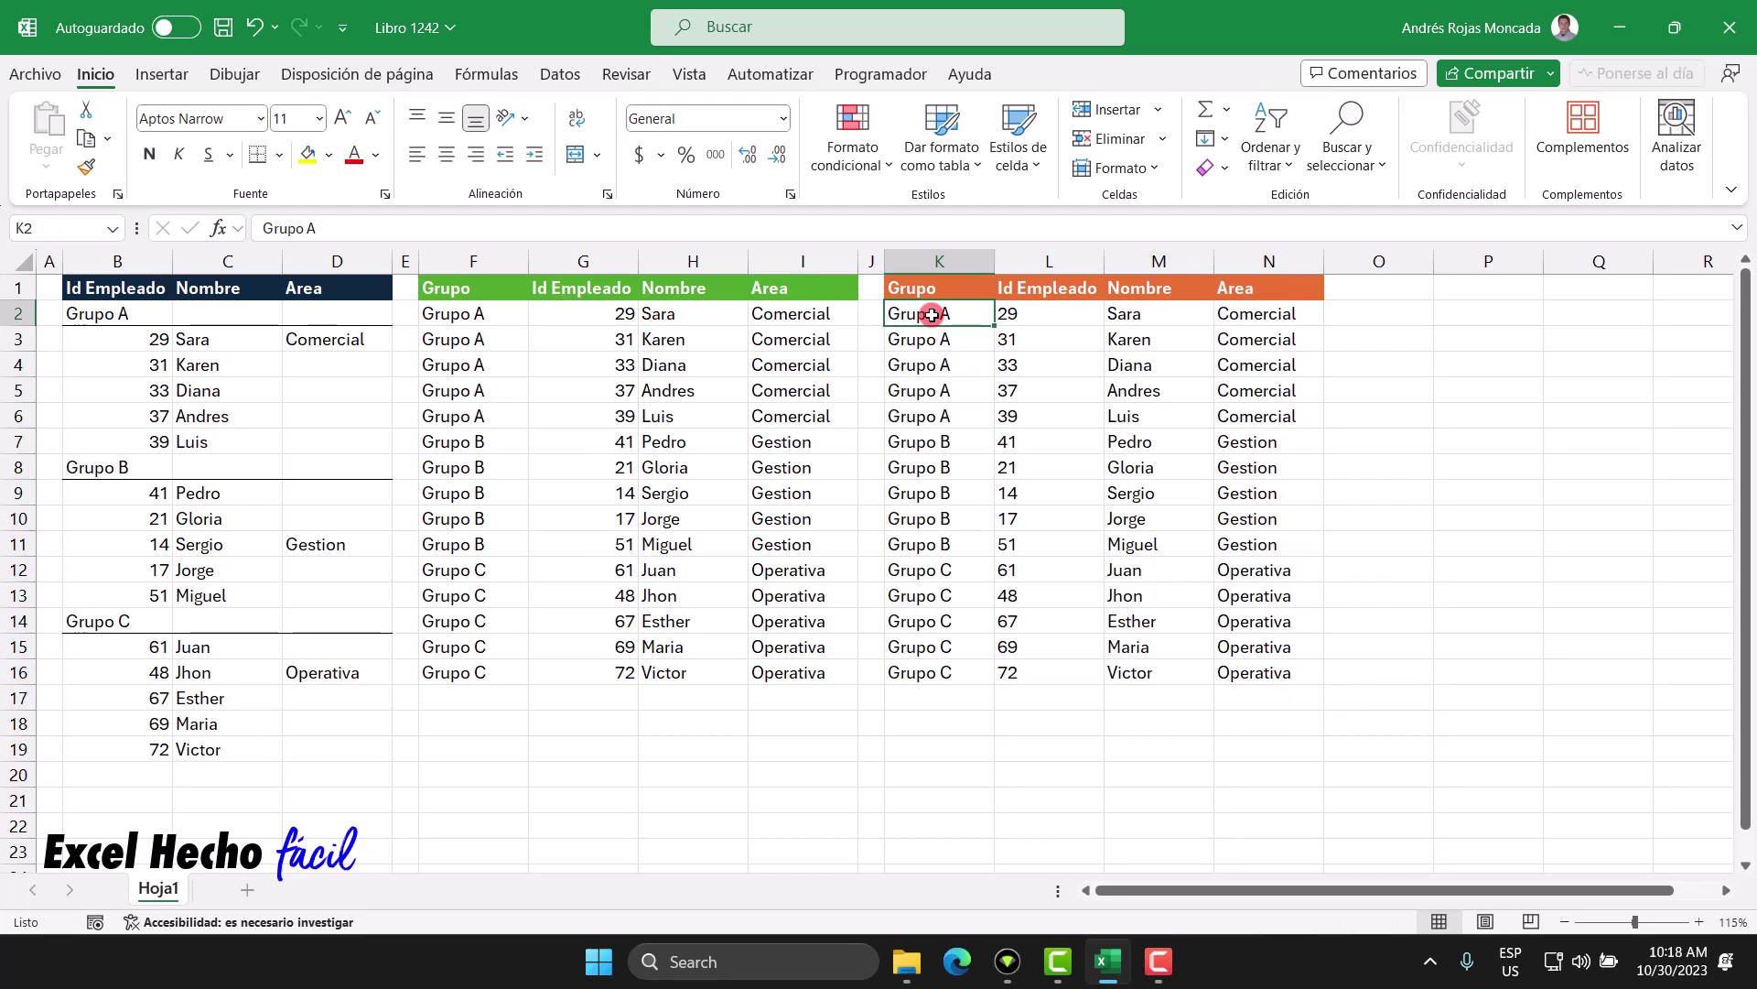
{"action": "left_click", "coordinate": [485, 737]}
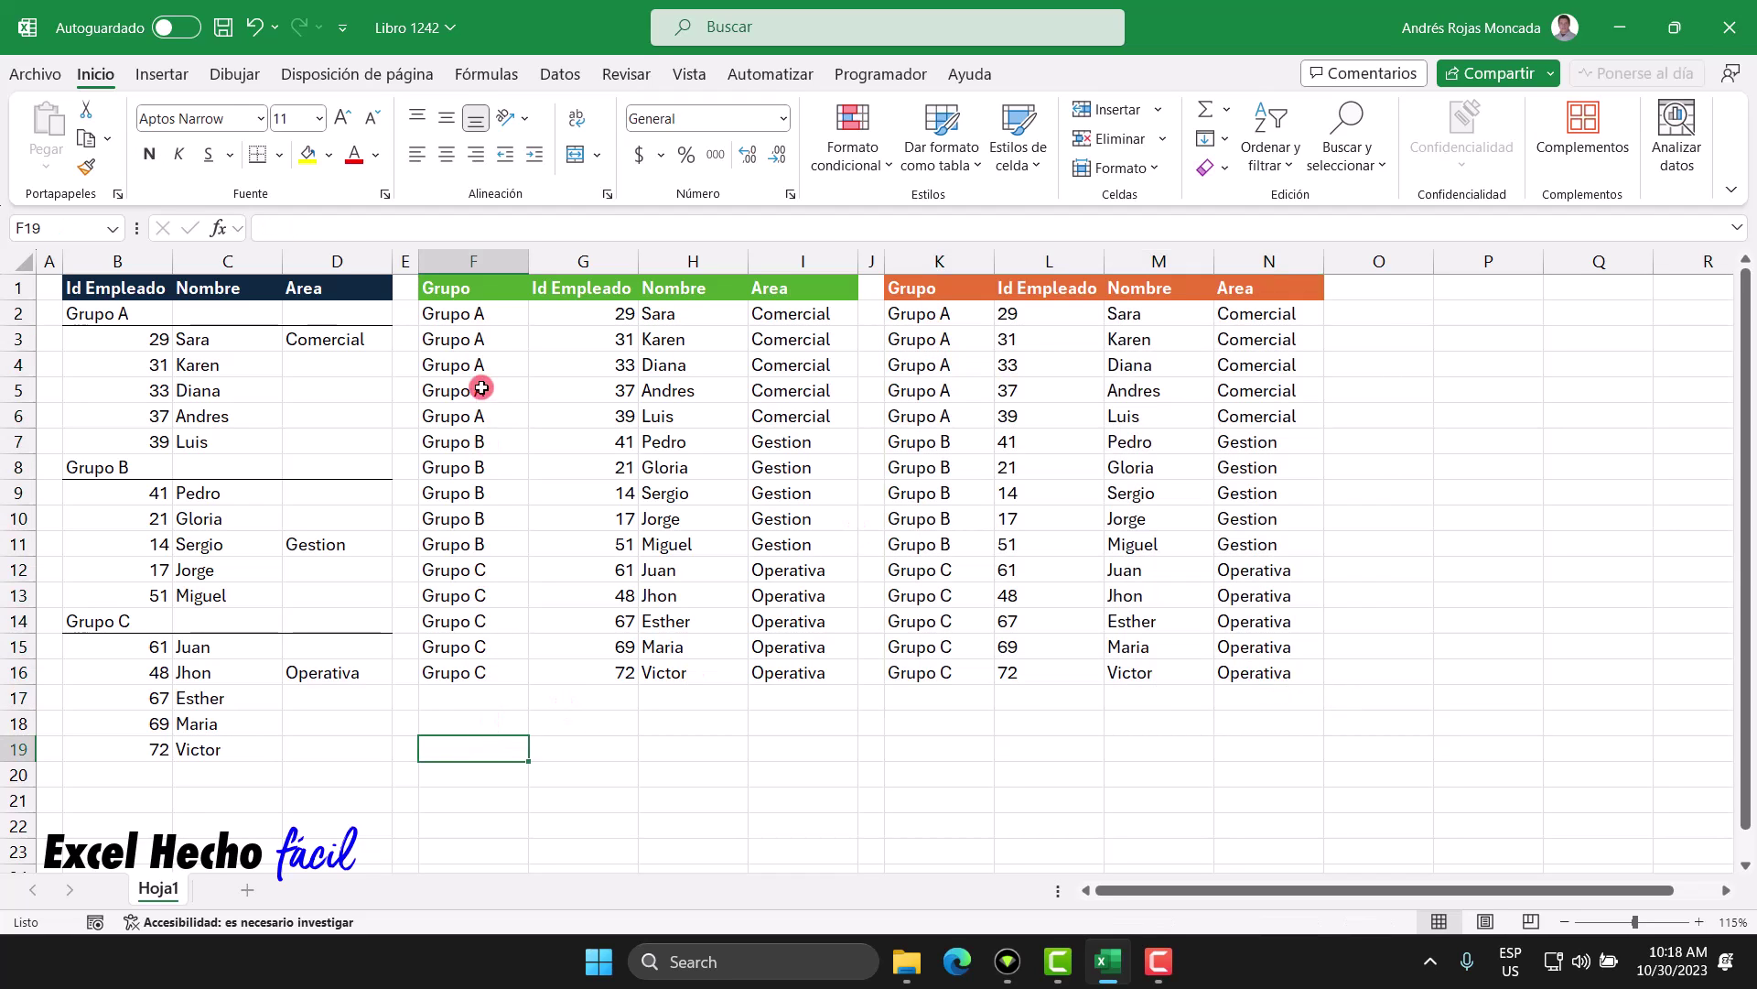
- Review the complete LET formula in F2, including SCAN's initial value argument, and leave it as written
{"action": "left_click", "coordinate": [475, 315]}
{"action": "key", "text": "F2"}
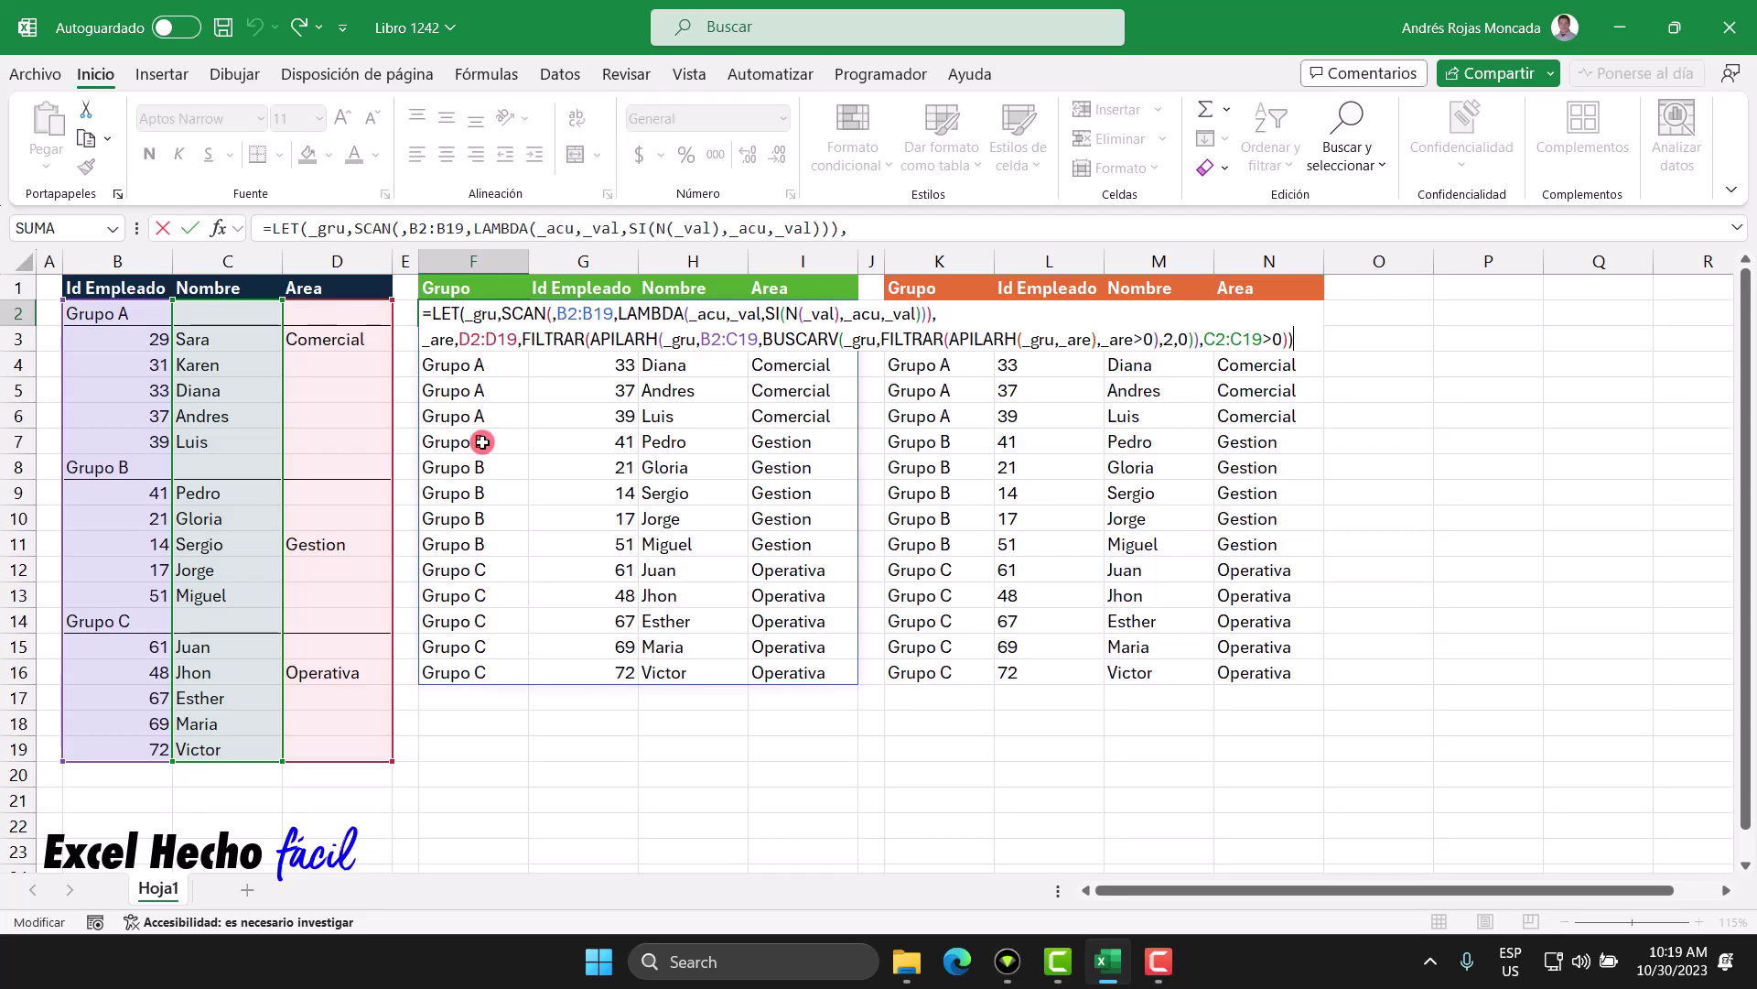
{"action": "left_click", "coordinate": [552, 313]}
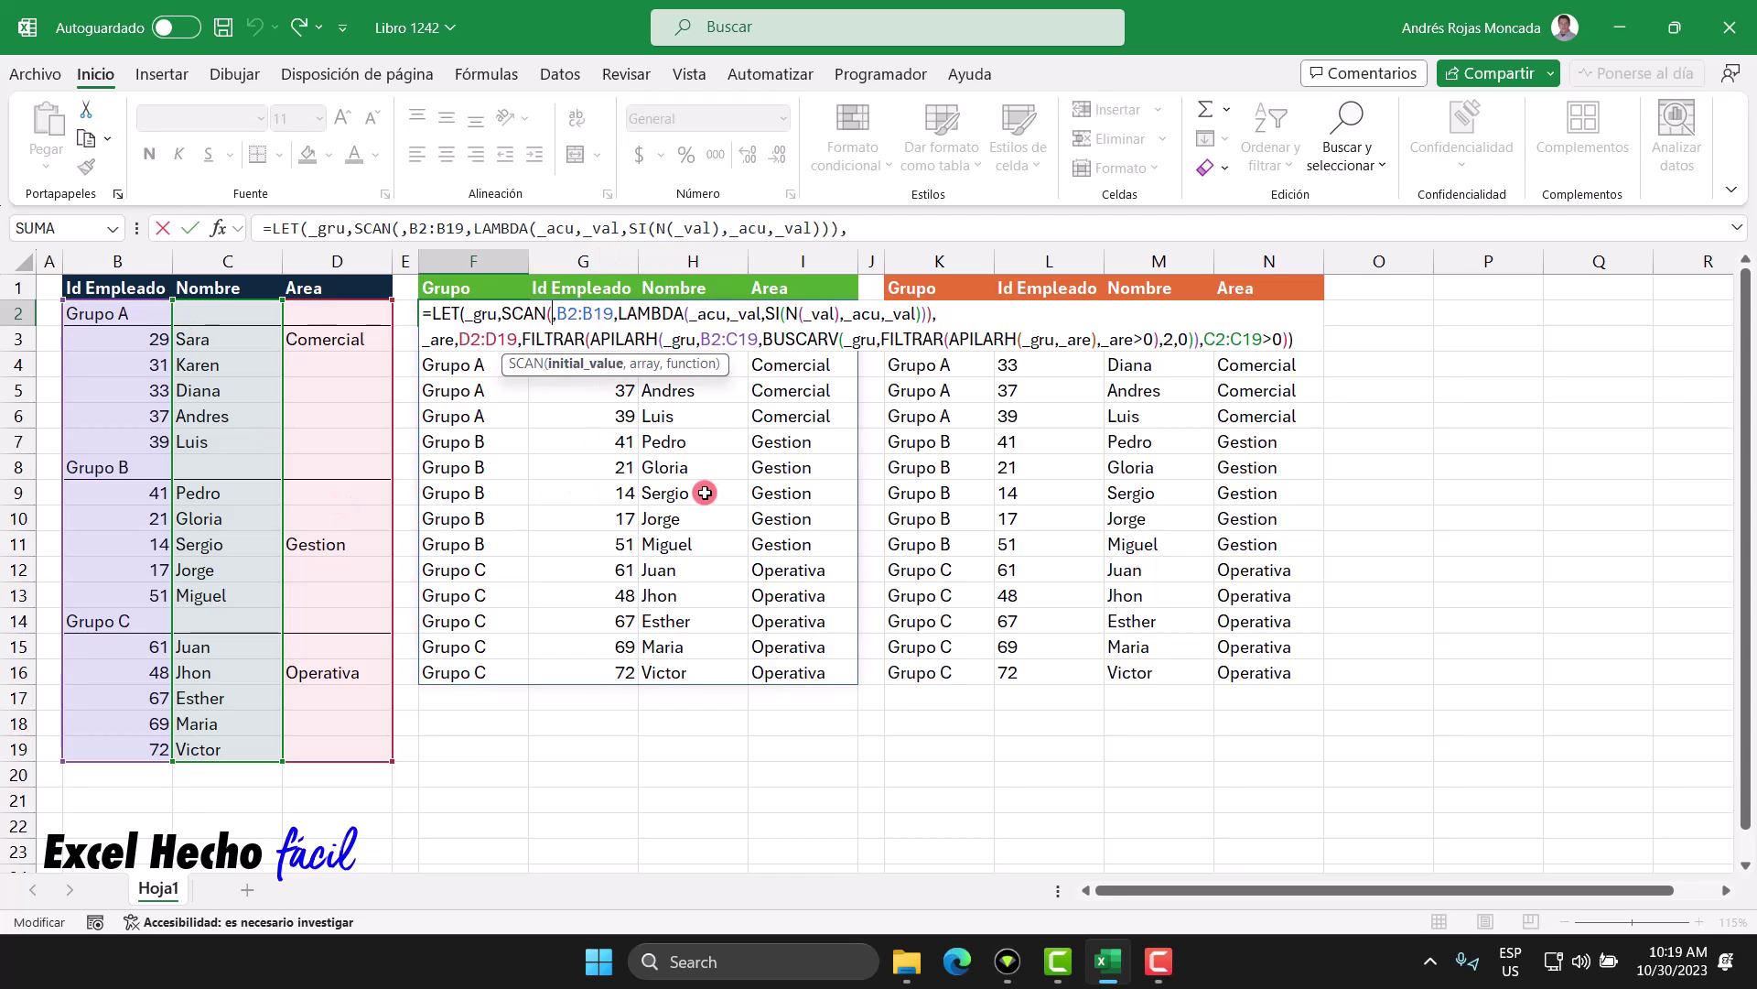
{"action": "key", "text": "ctrl+Return"}
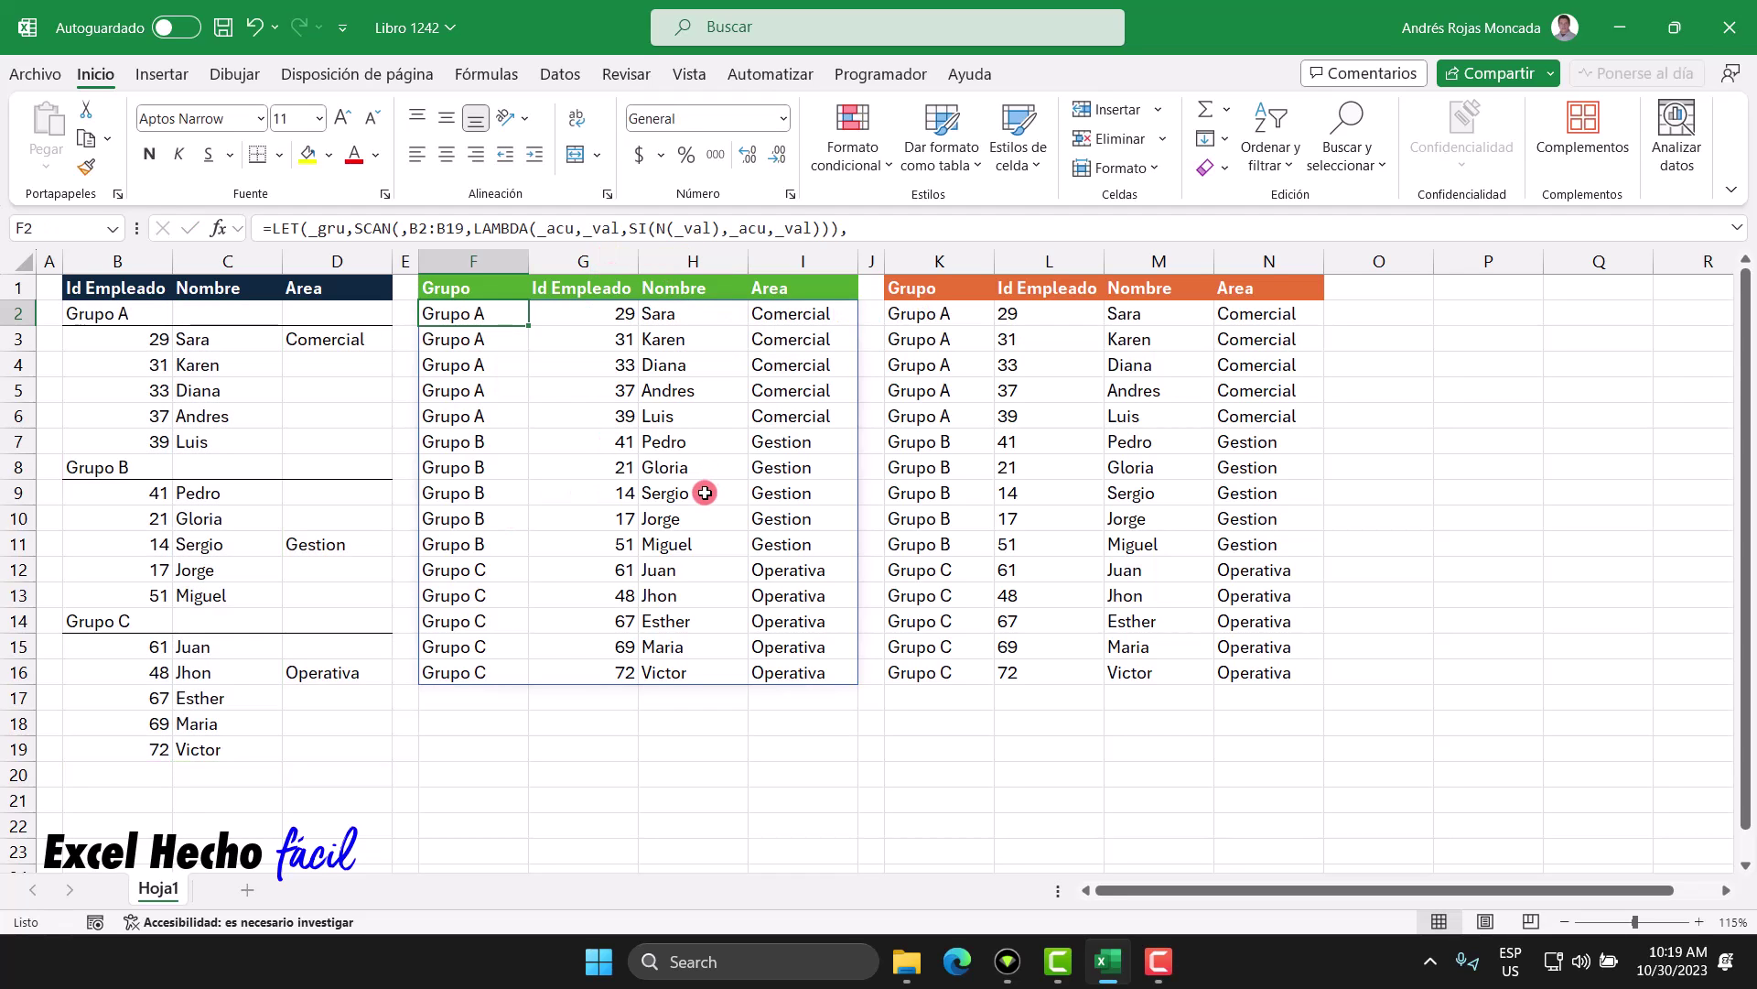
{"action": "left_click", "coordinate": [472, 744]}
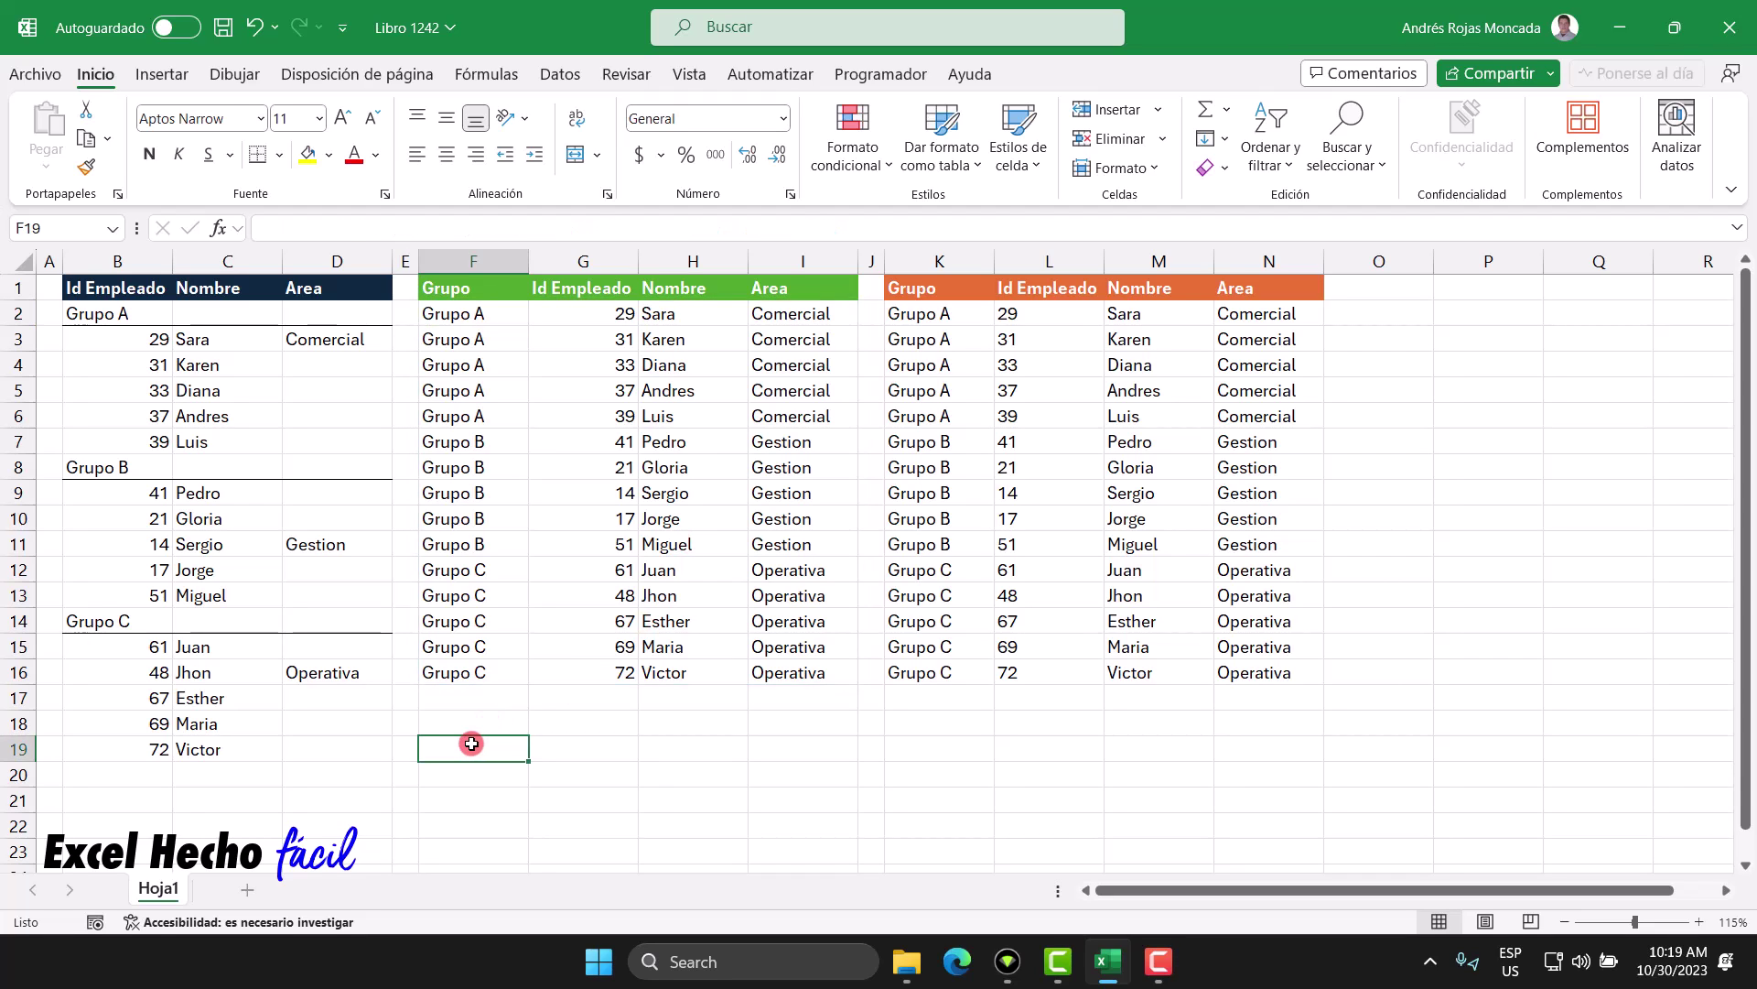